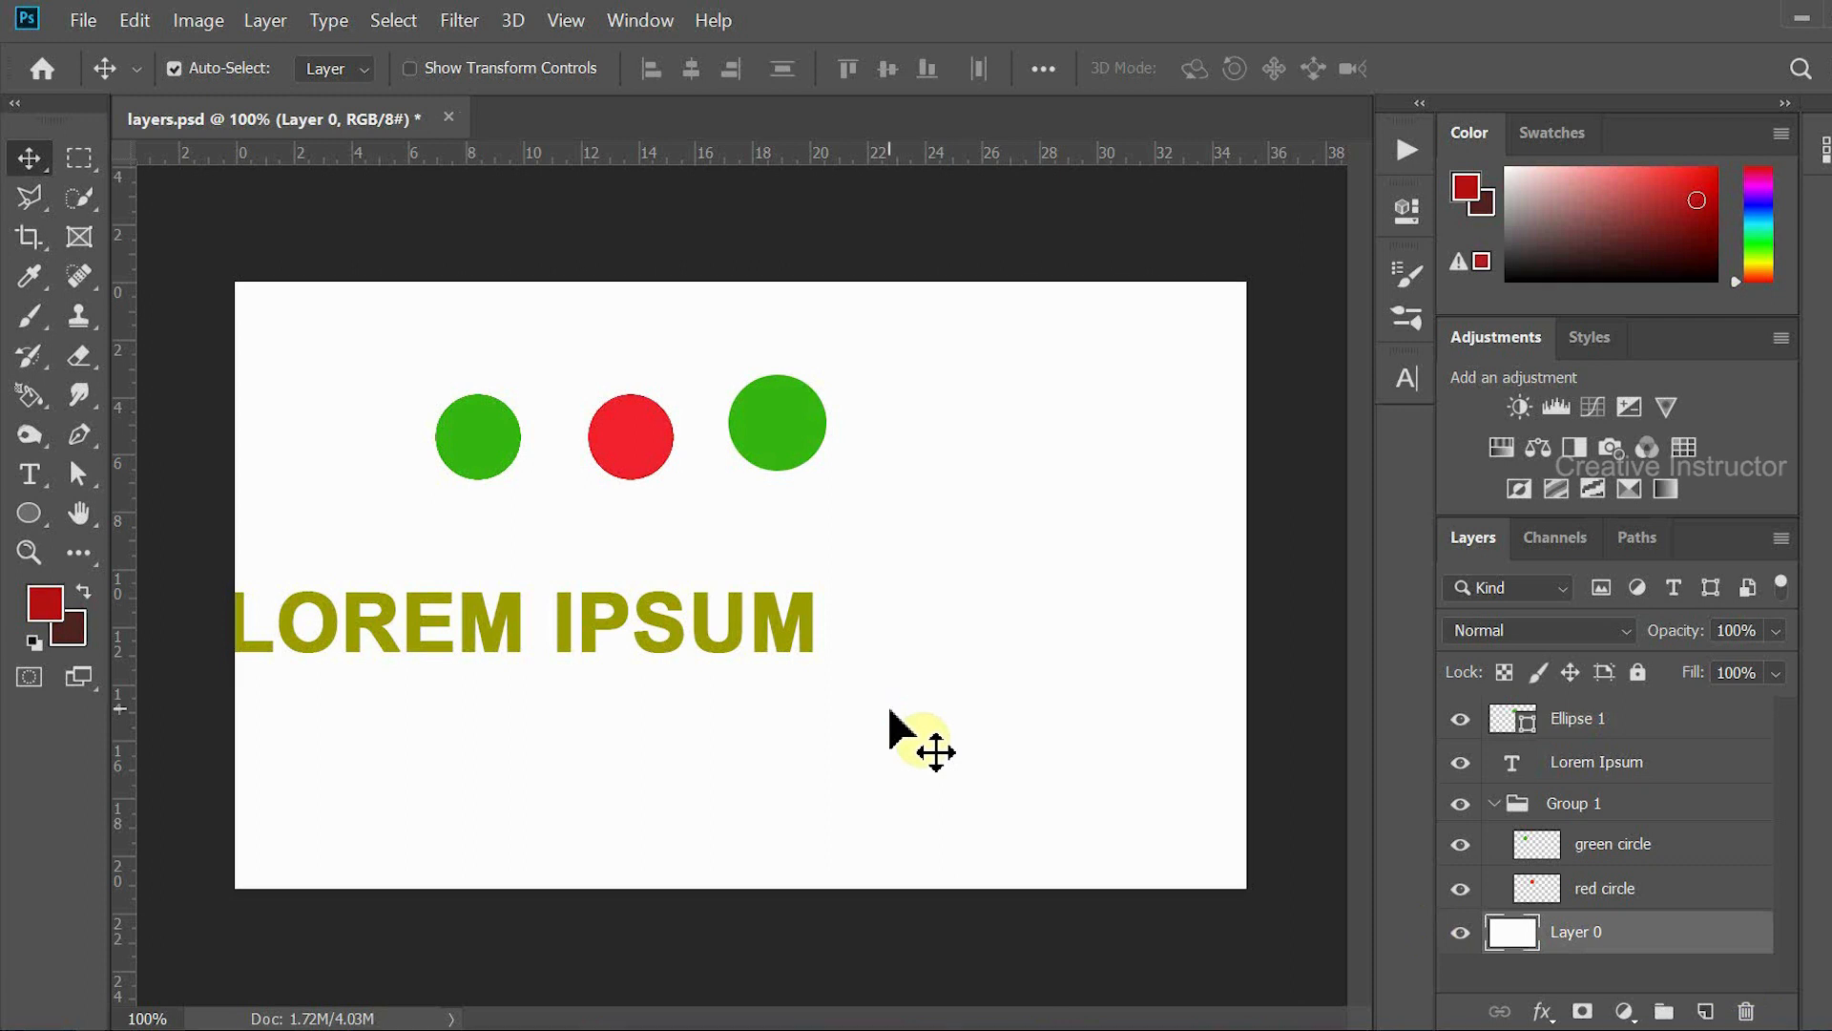
# - Delete the Ellipse 1 layer and the Lorem Ipsum text layer
pyautogui.click(1566, 711)
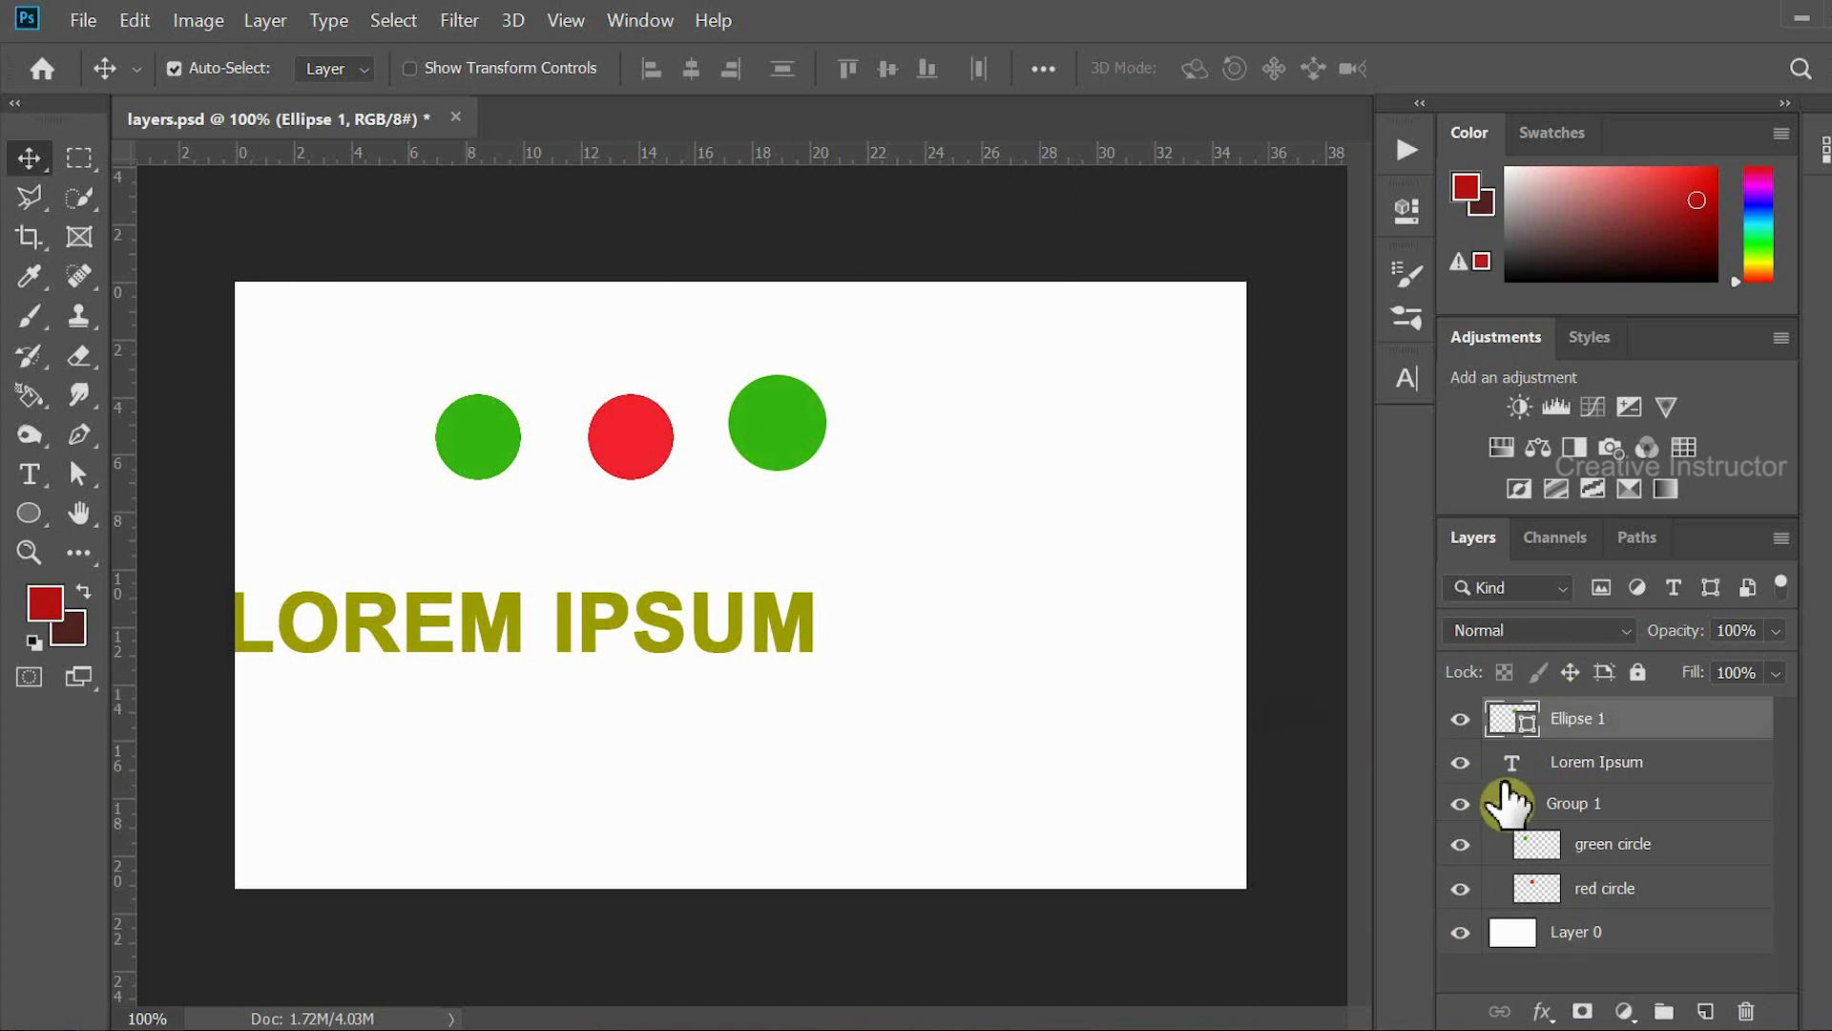
pyautogui.click(1746, 1011)
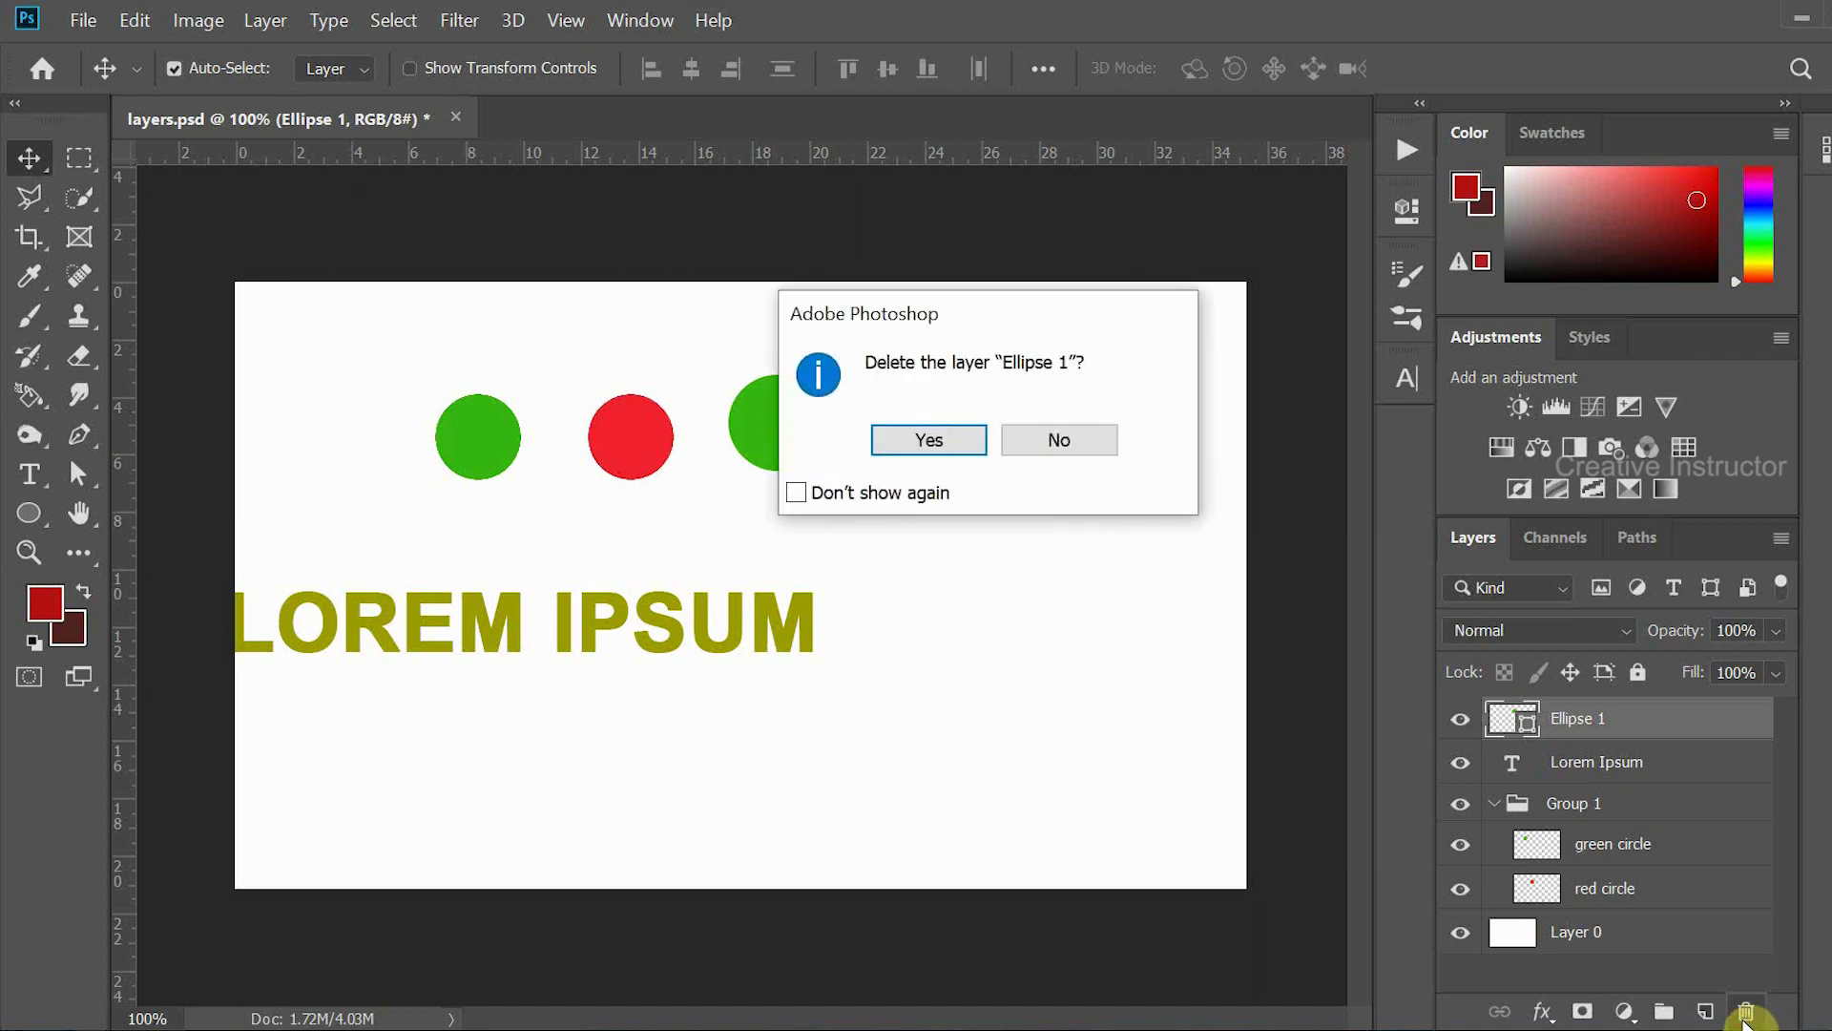
pyautogui.click(914, 440)
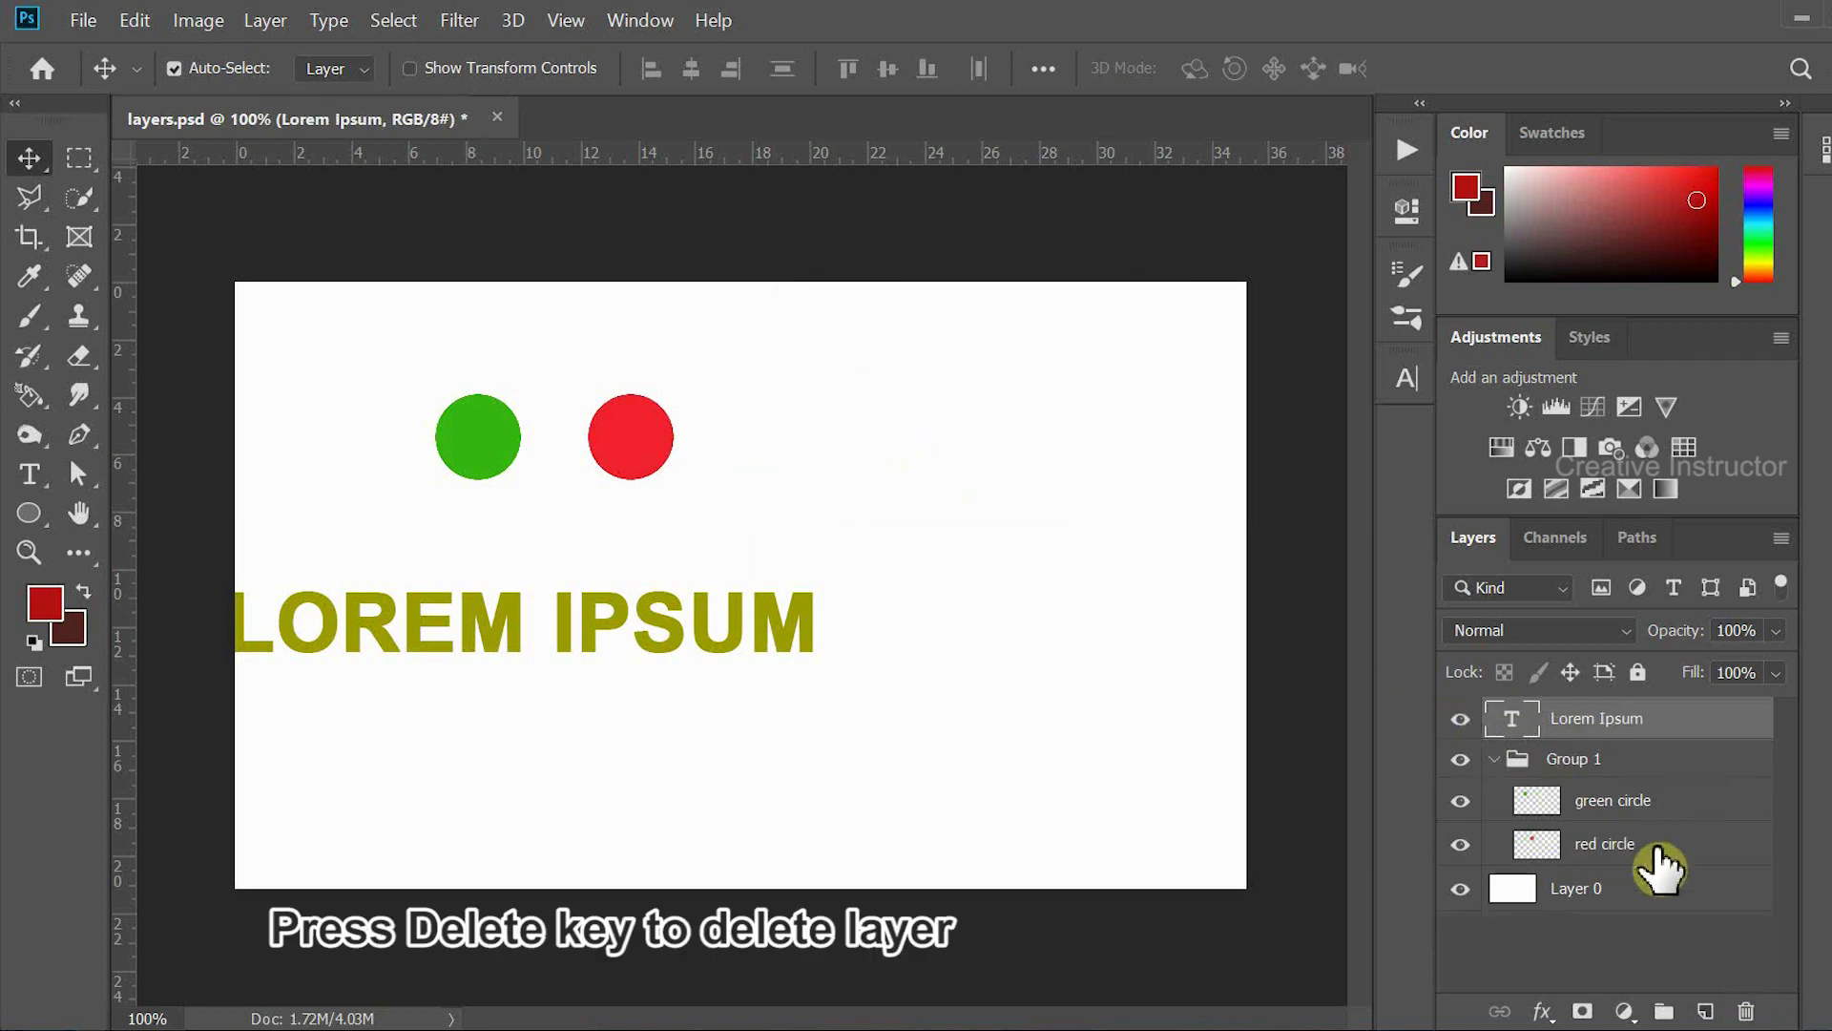
pyautogui.click(1748, 1014)
pyautogui.click(905, 437)
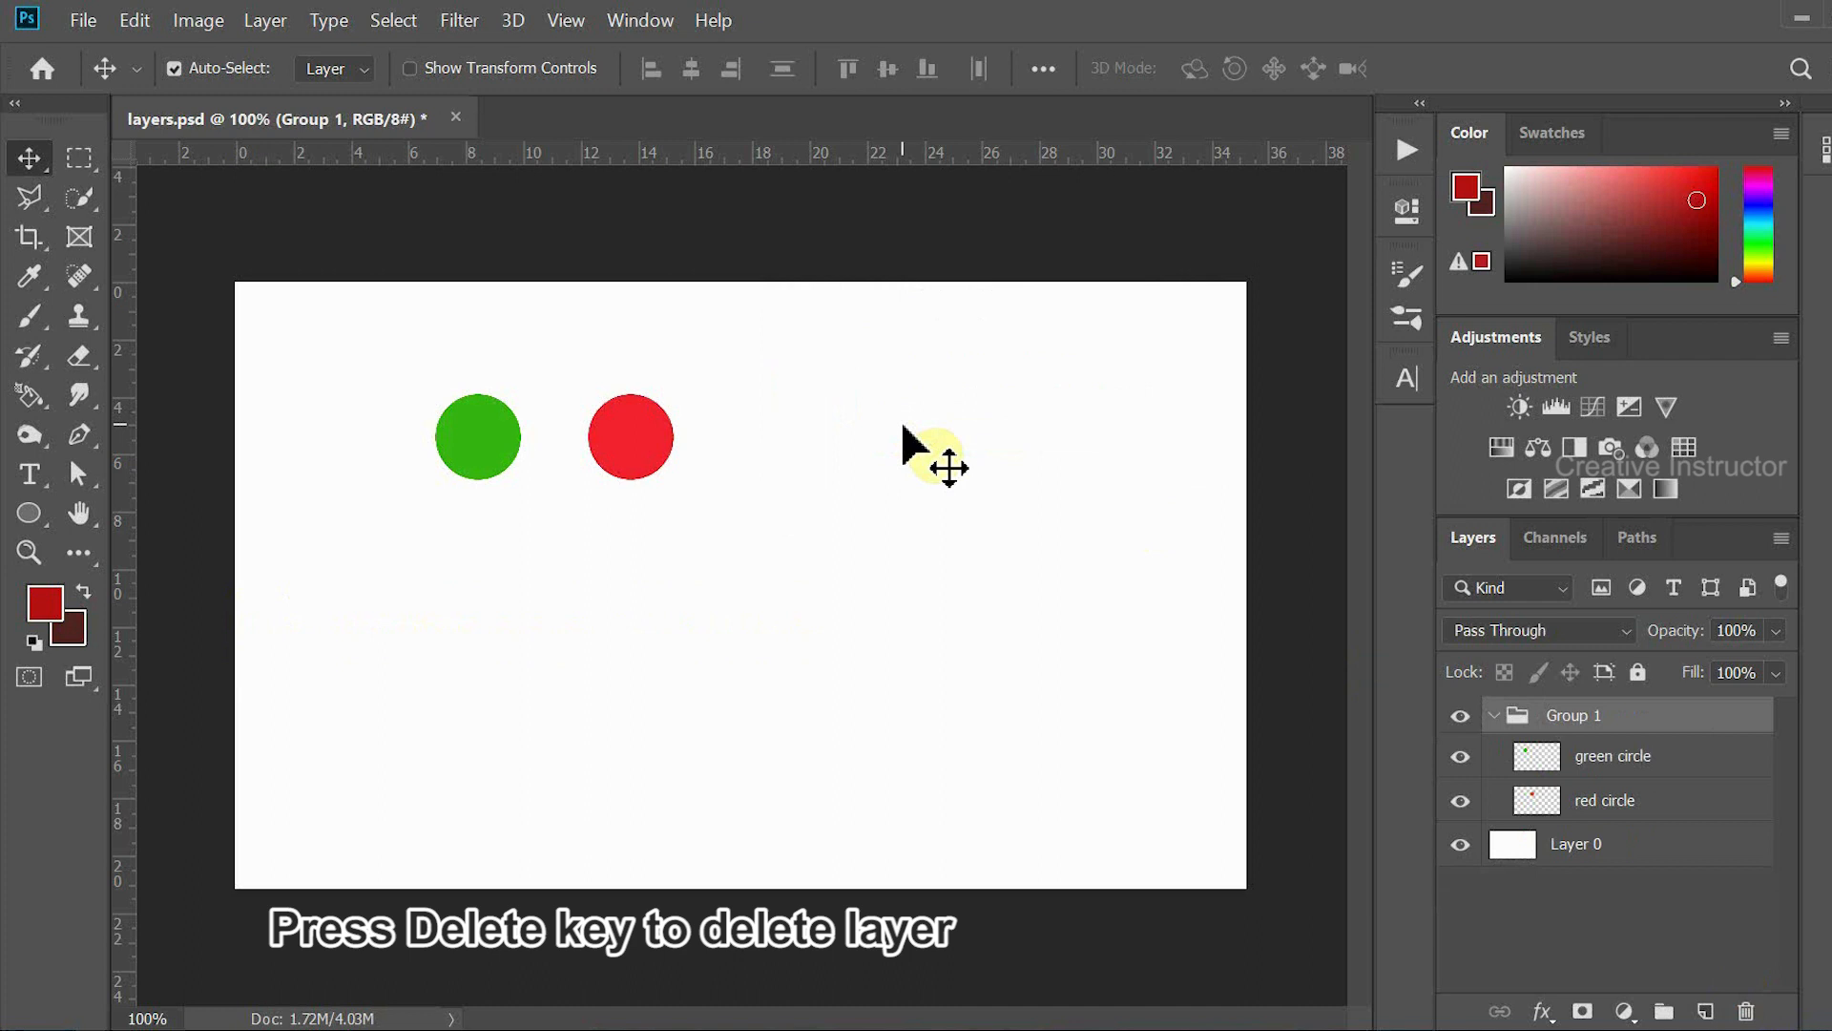
# - Delete Group 1 and undo the deletion
pyautogui.press('Delete')
pyautogui.hotkey('ctrl', 'z')
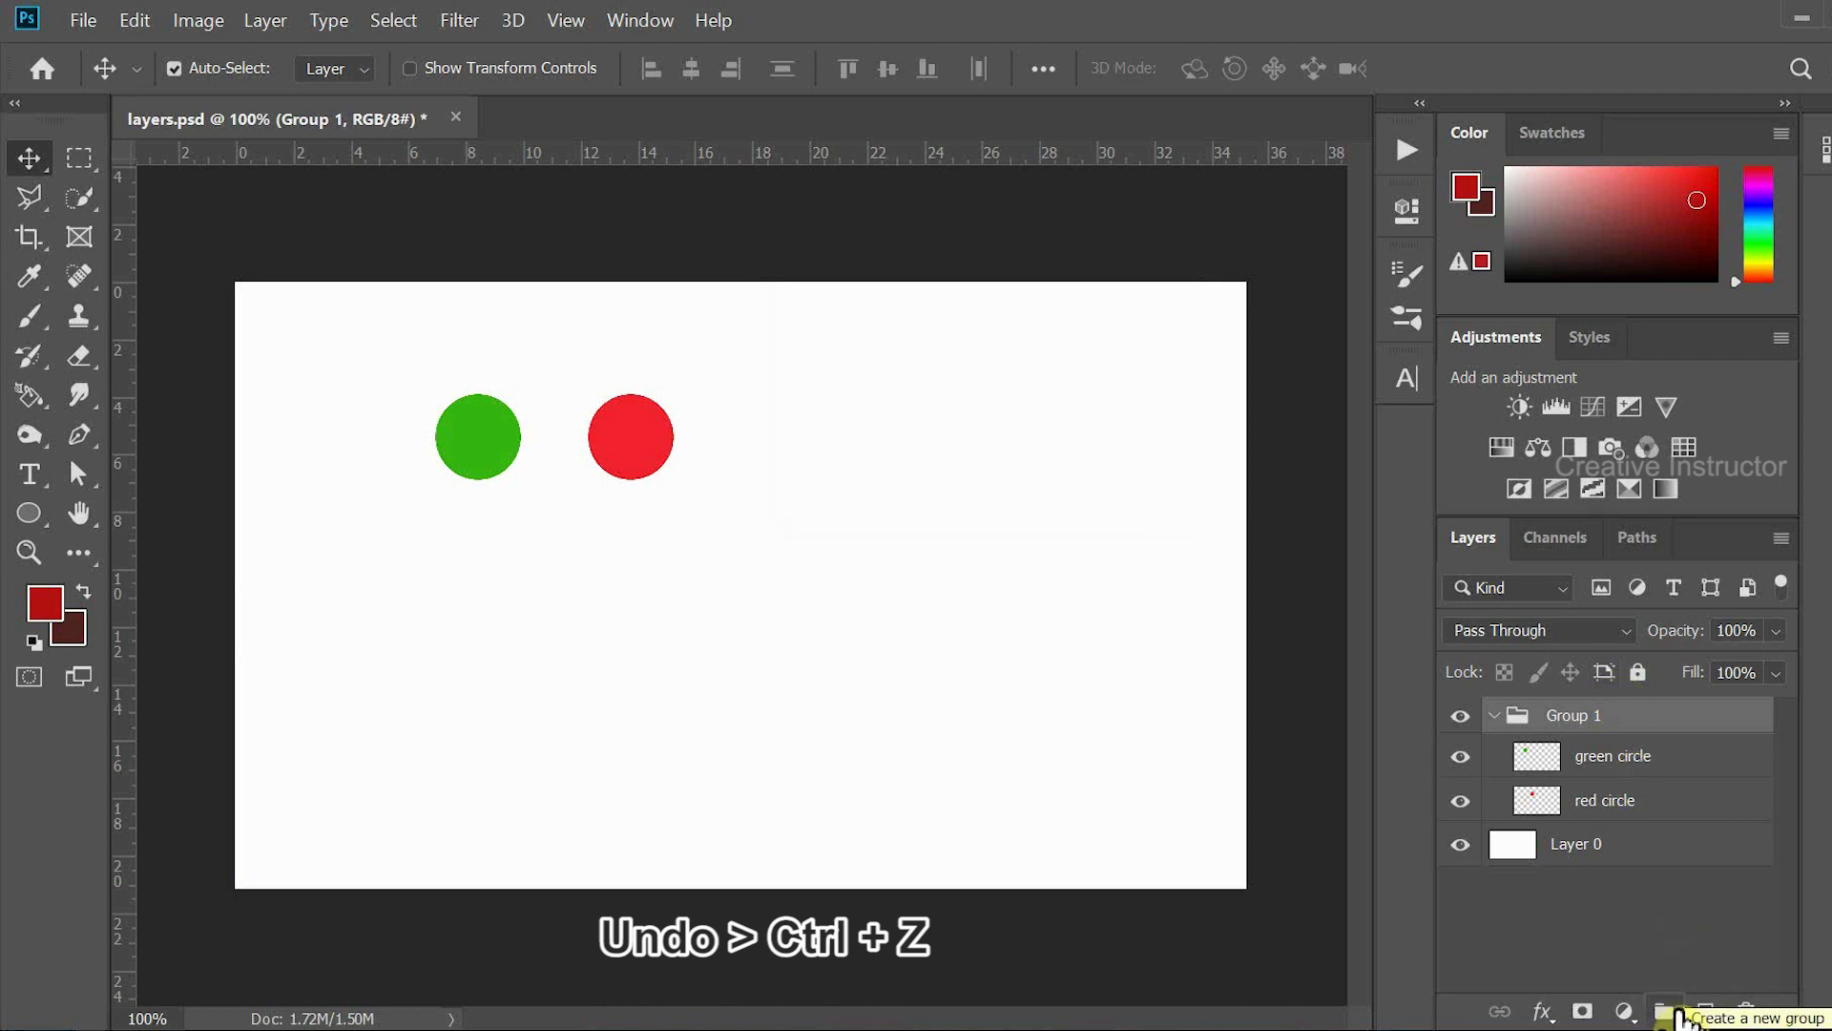
# - Add a Levels adjustment layer inside Group 1 and try darker settings, ending with input levels 0, 0.75 and 255
pyautogui.click(1624, 1012)
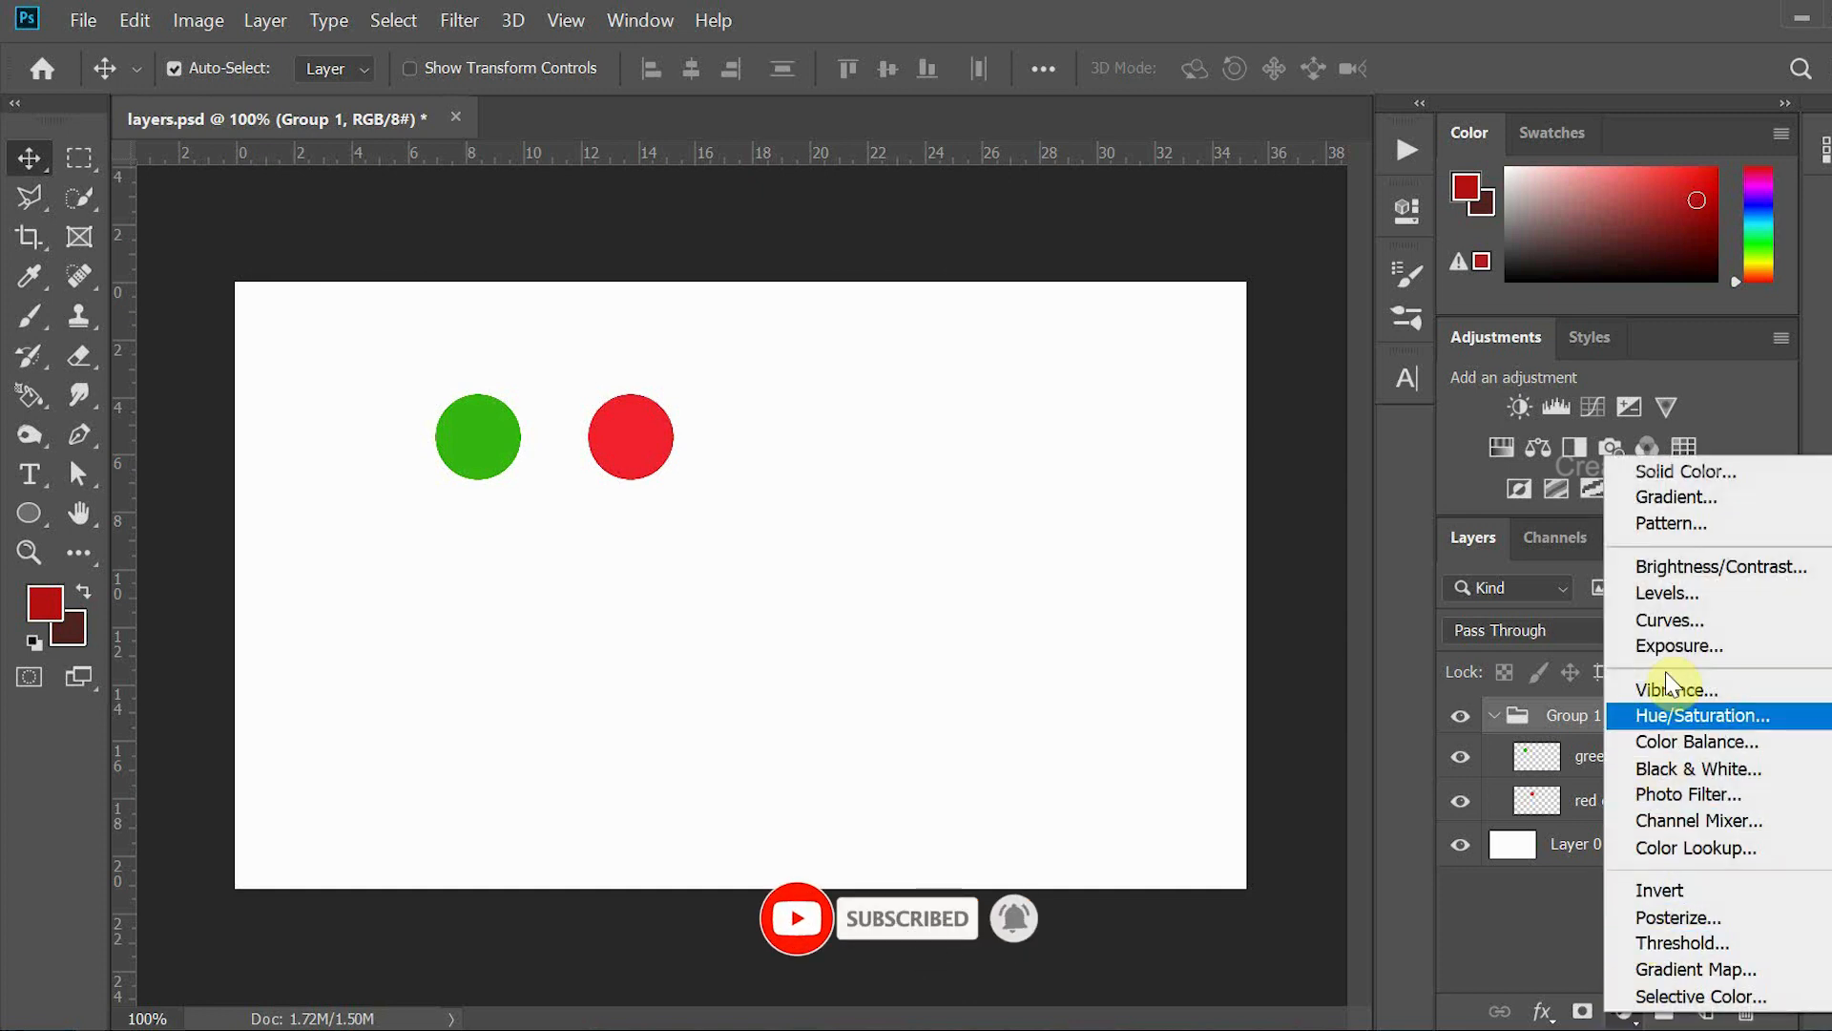
pyautogui.click(1677, 595)
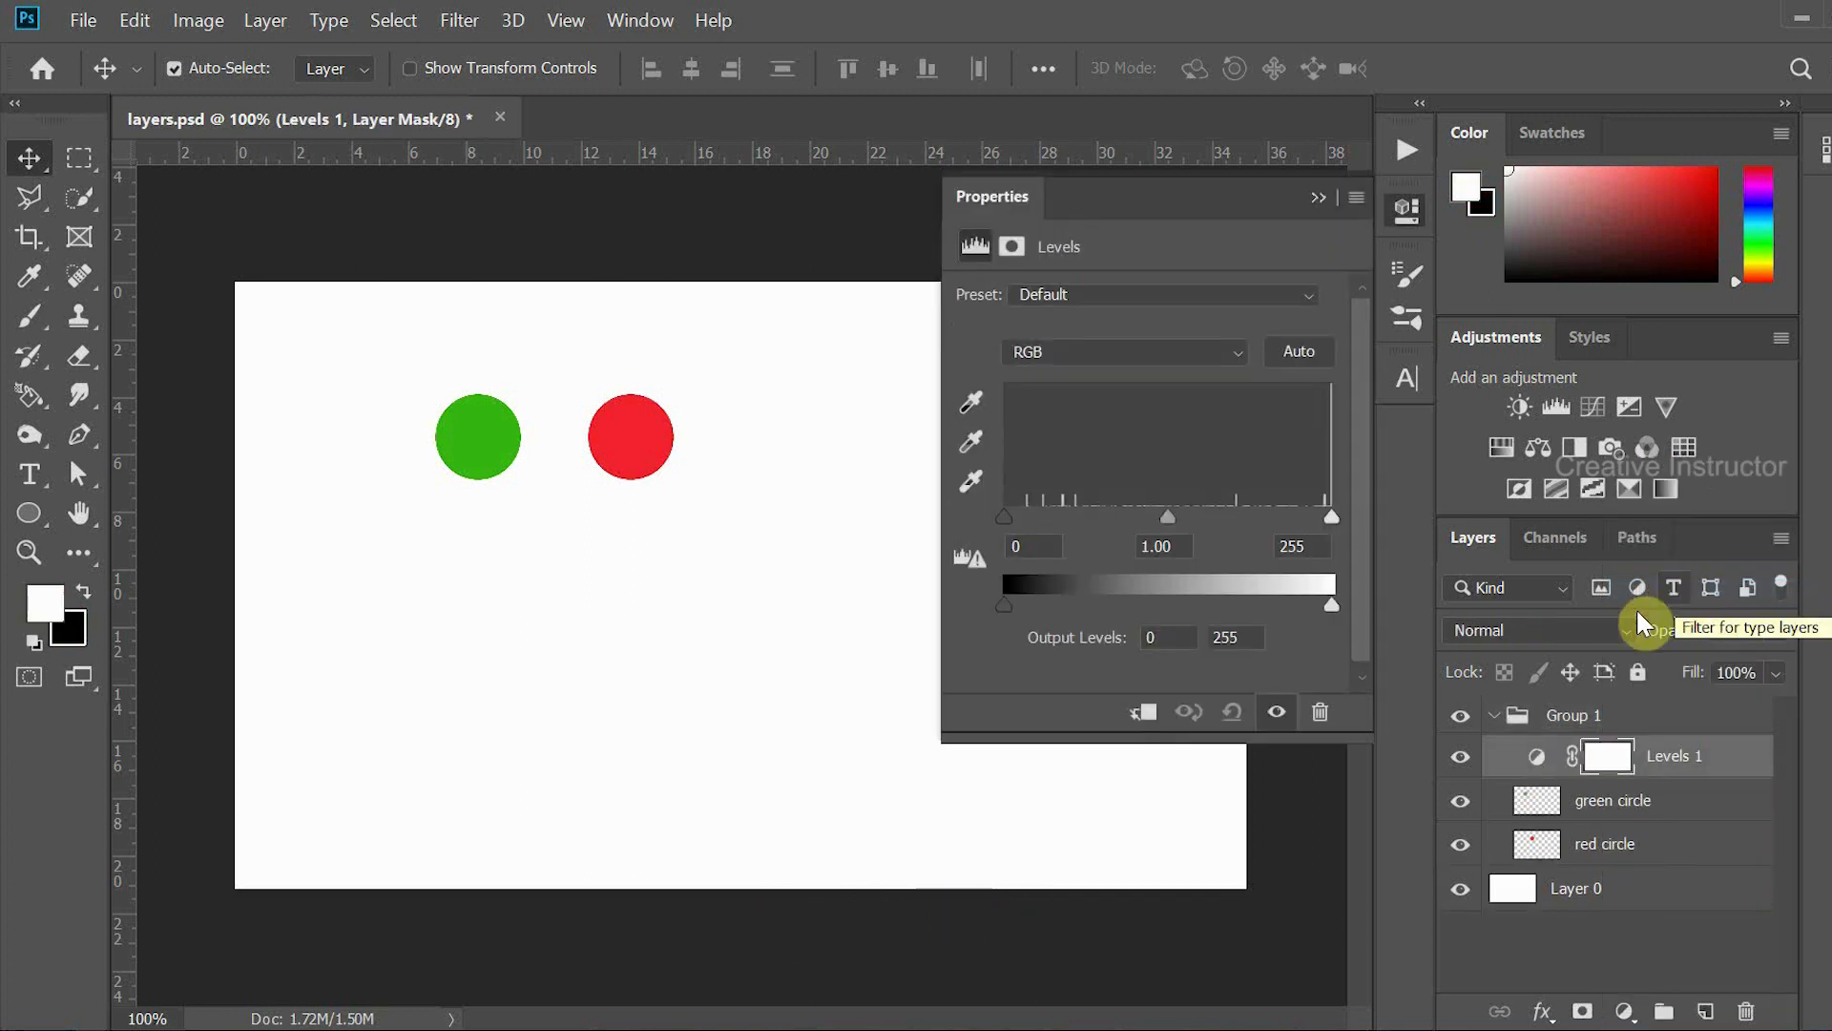
pyautogui.click(1234, 636)
pyautogui.moveTo(1173, 522); pyautogui.dragTo(1317, 524)
pyautogui.click(1046, 544)
pyautogui.moveTo(1016, 525); pyautogui.dragTo(1243, 522)
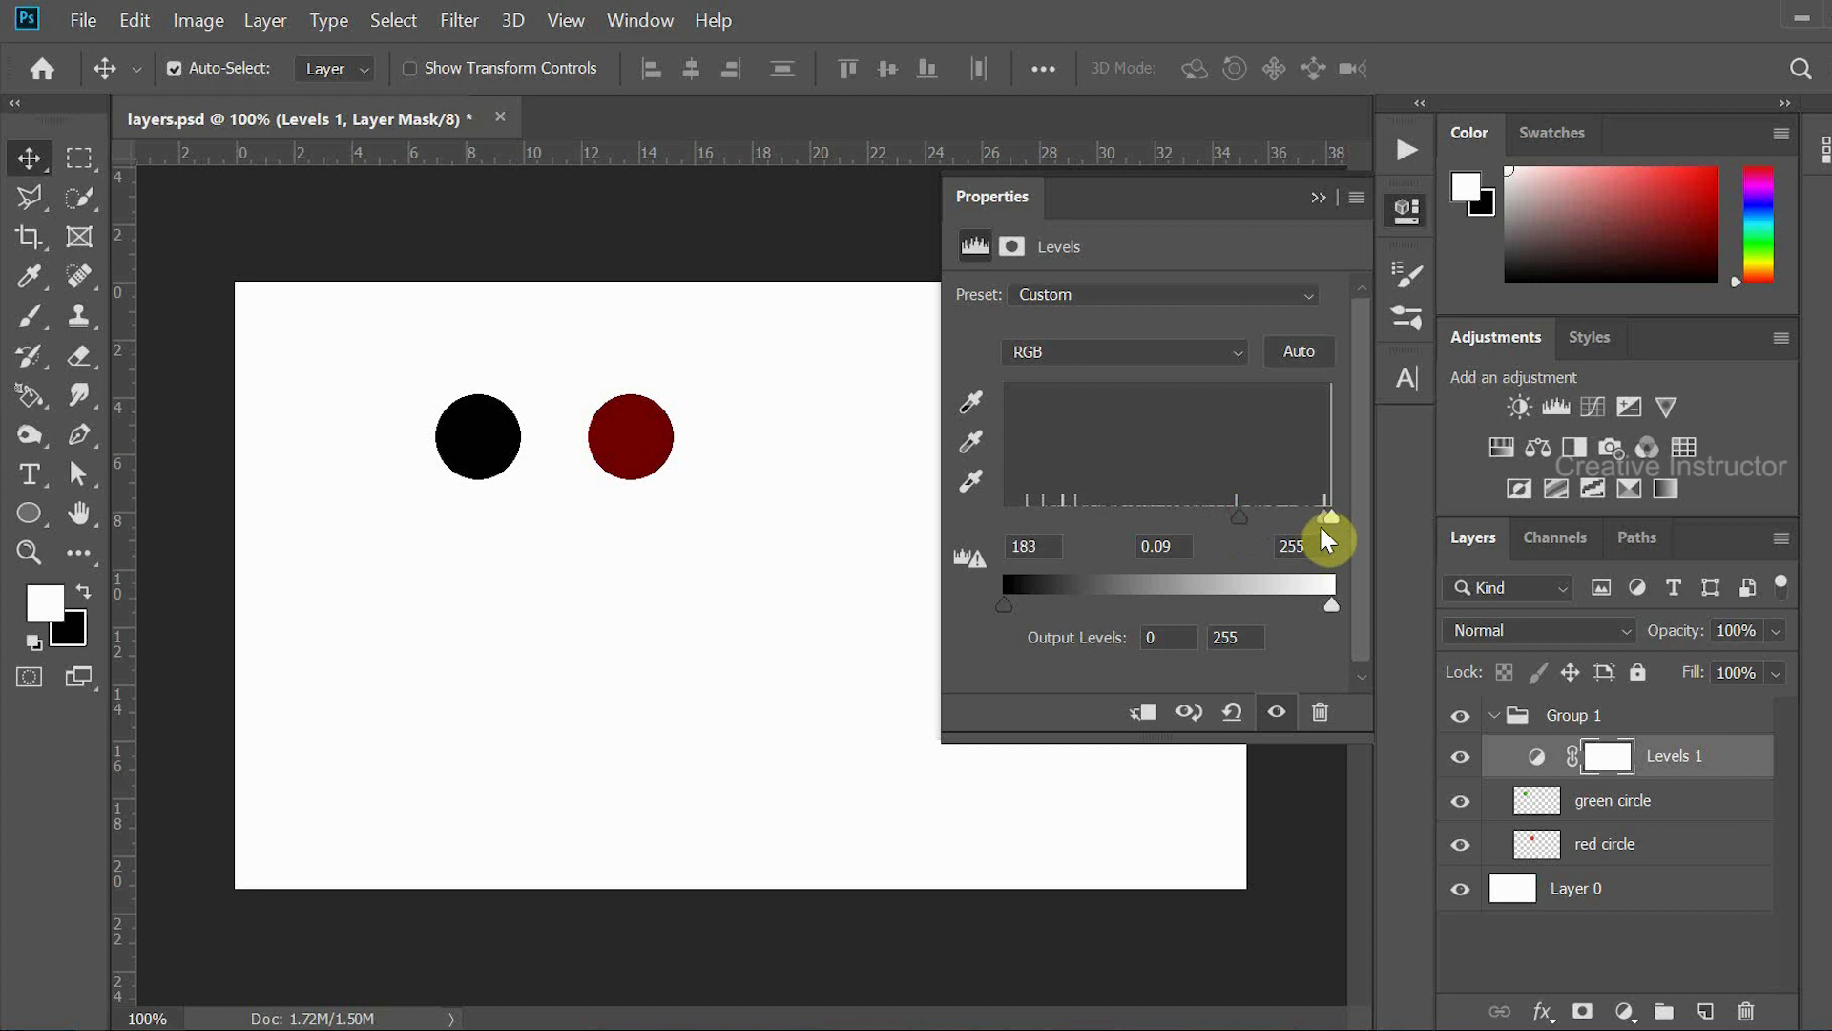
pyautogui.moveTo(1328, 528); pyautogui.dragTo(1296, 523)
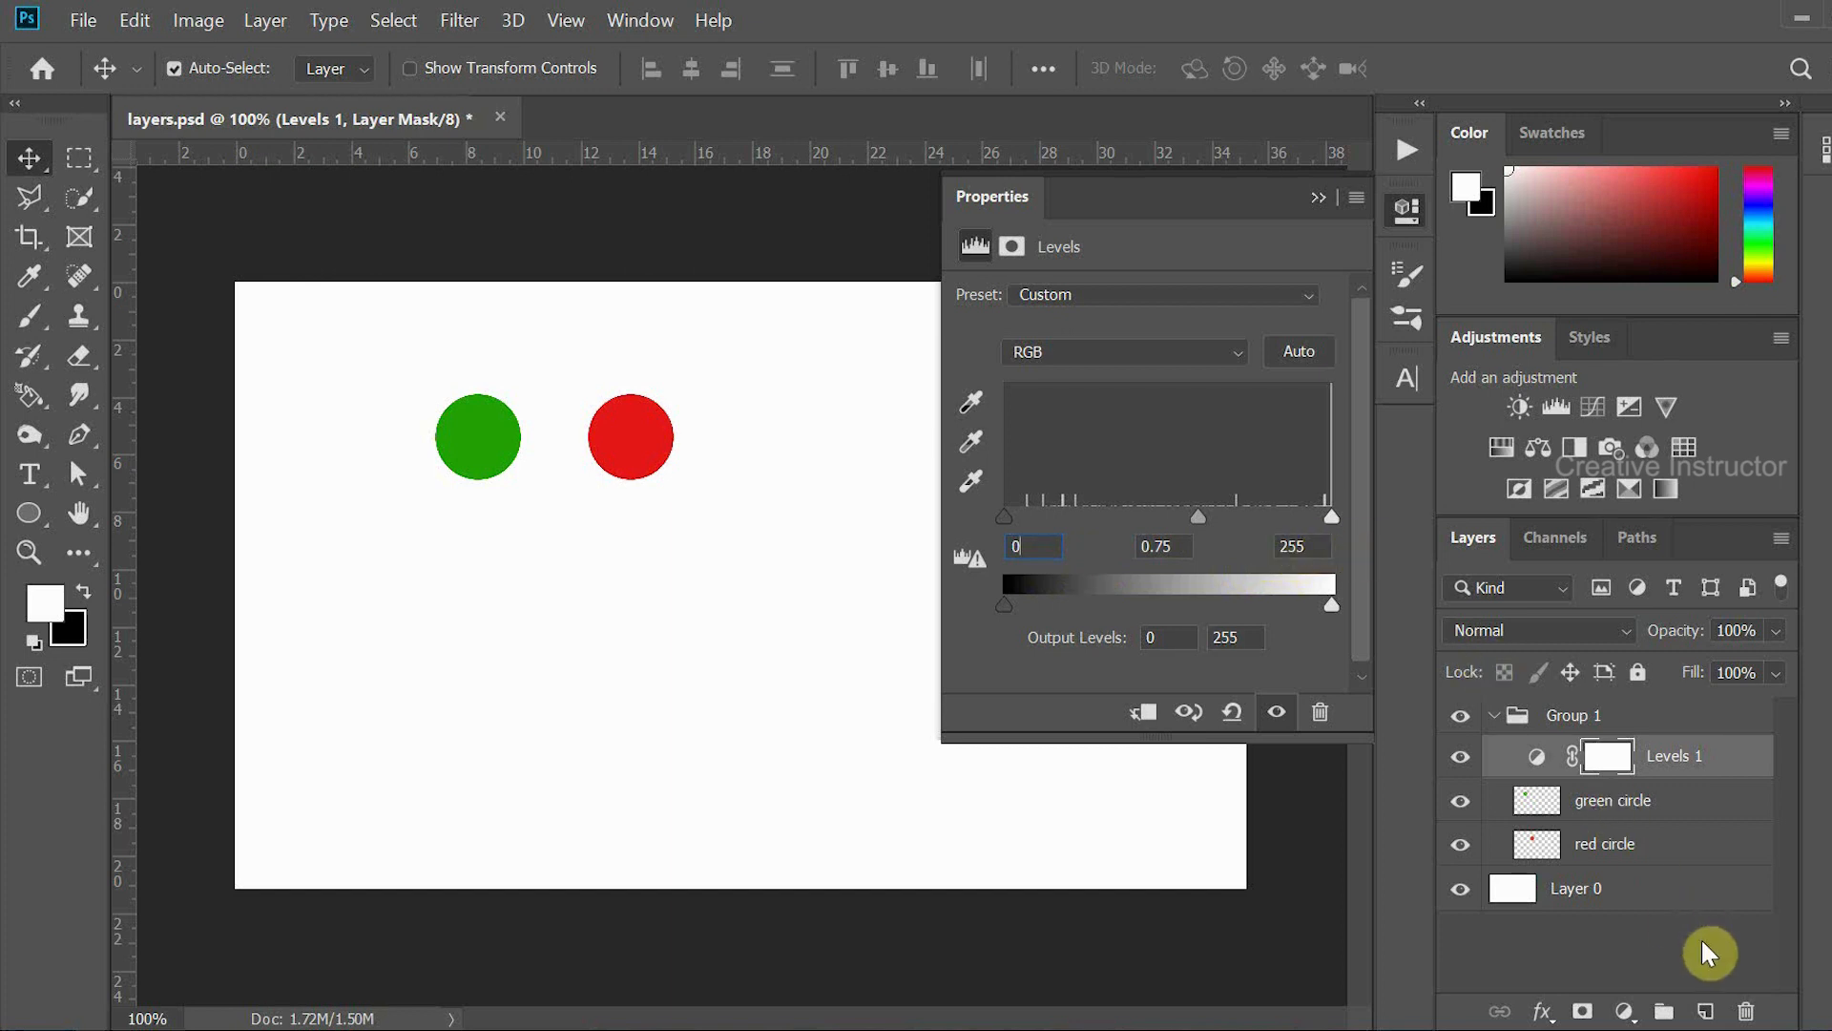
# - Delete the Levels adjustment's layer mask and the Levels 1 layer itself
pyautogui.click(1749, 1013)
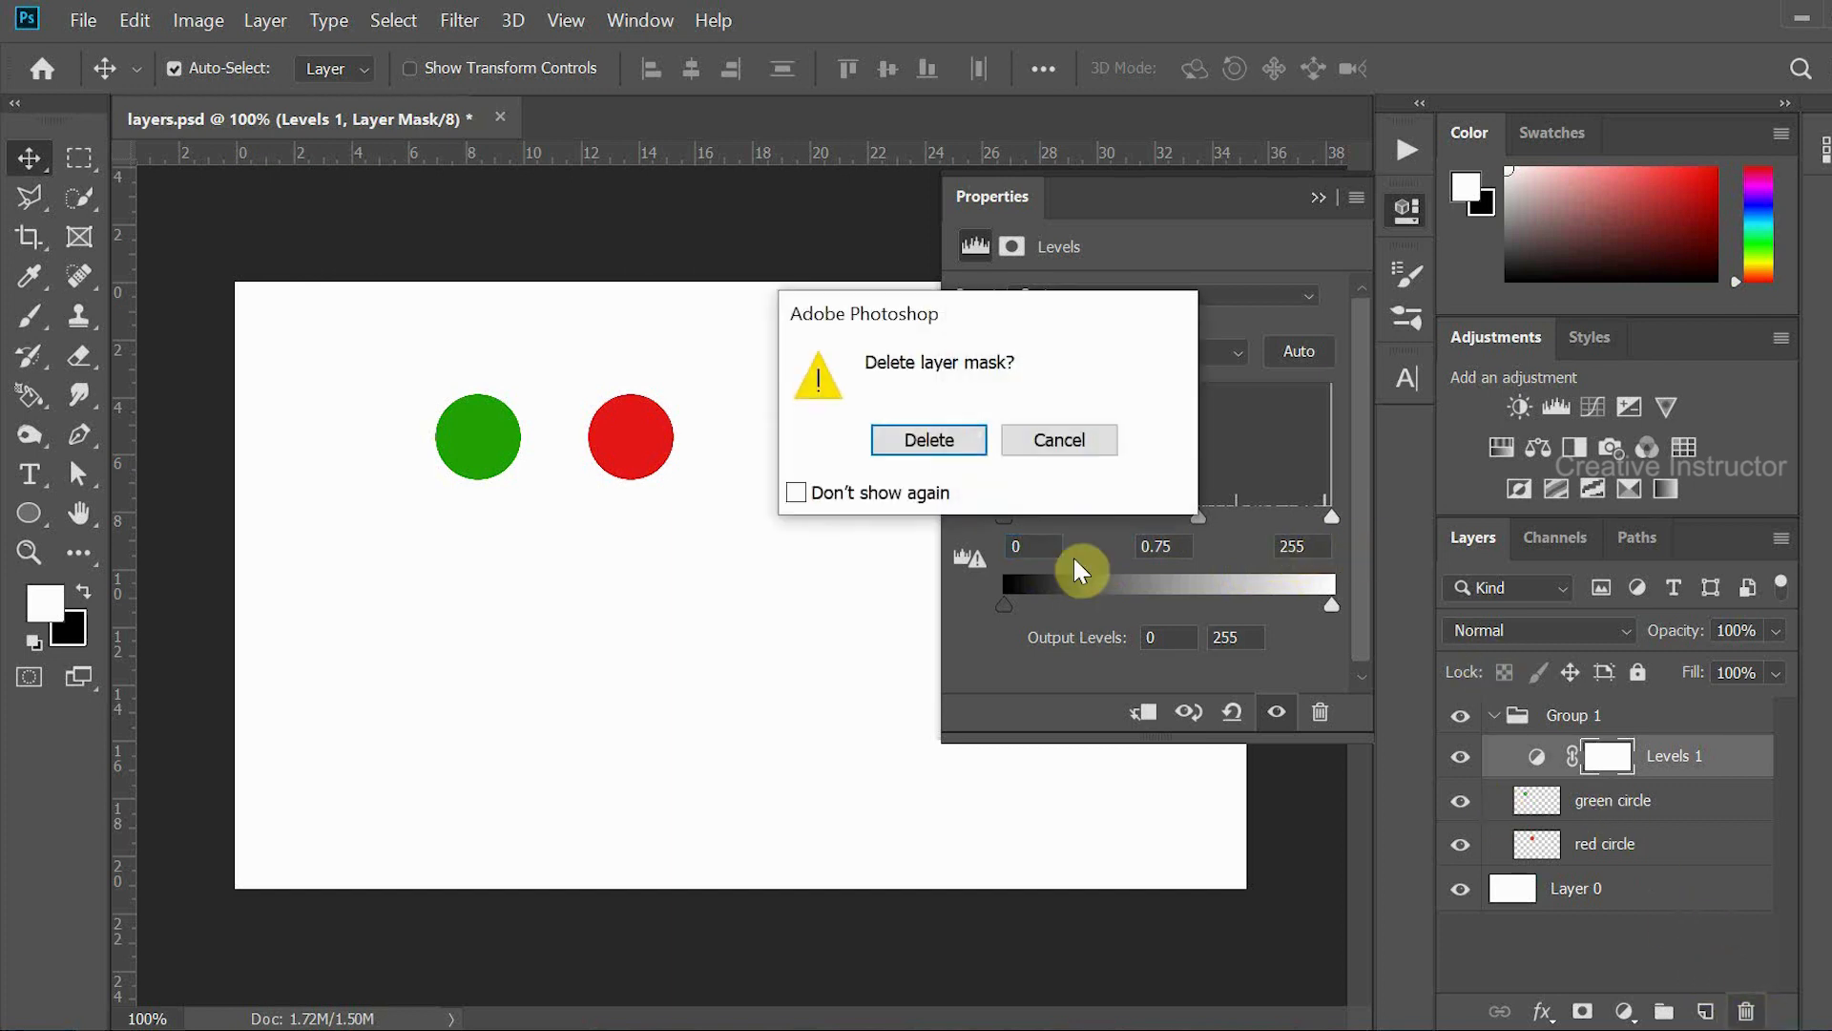
pyautogui.click(948, 456)
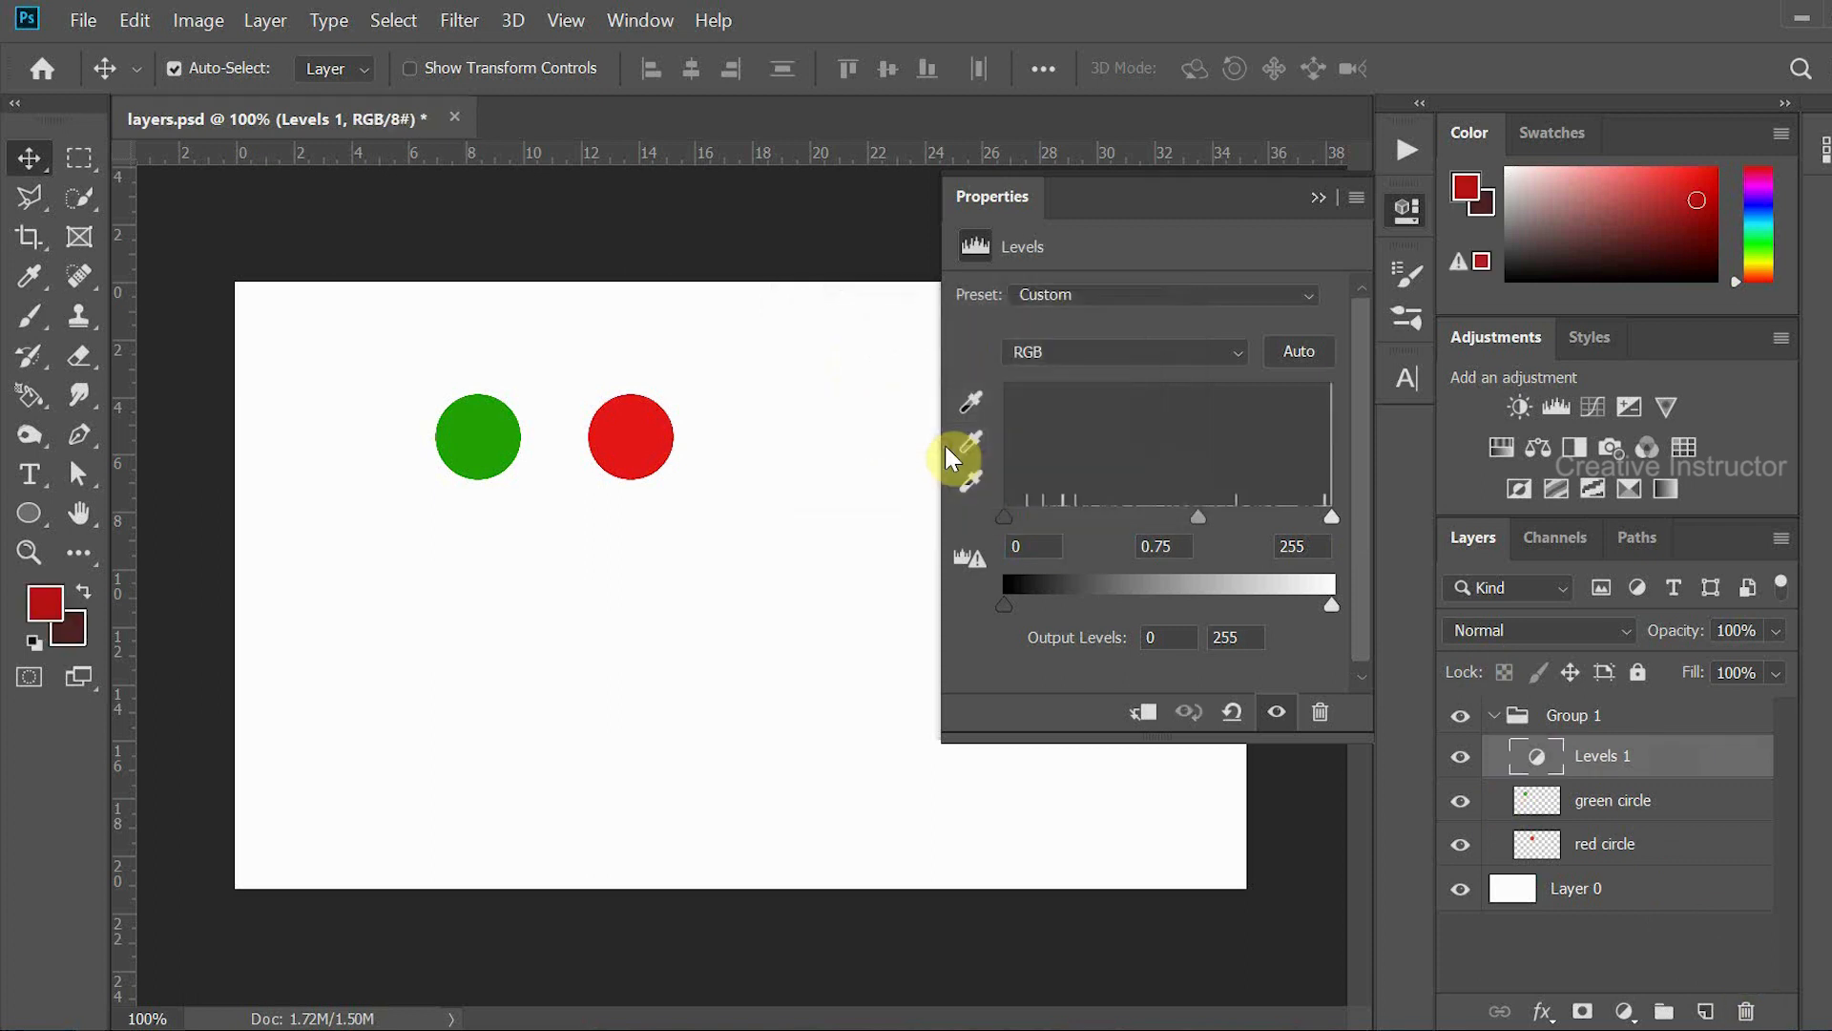
pyautogui.click(1746, 1011)
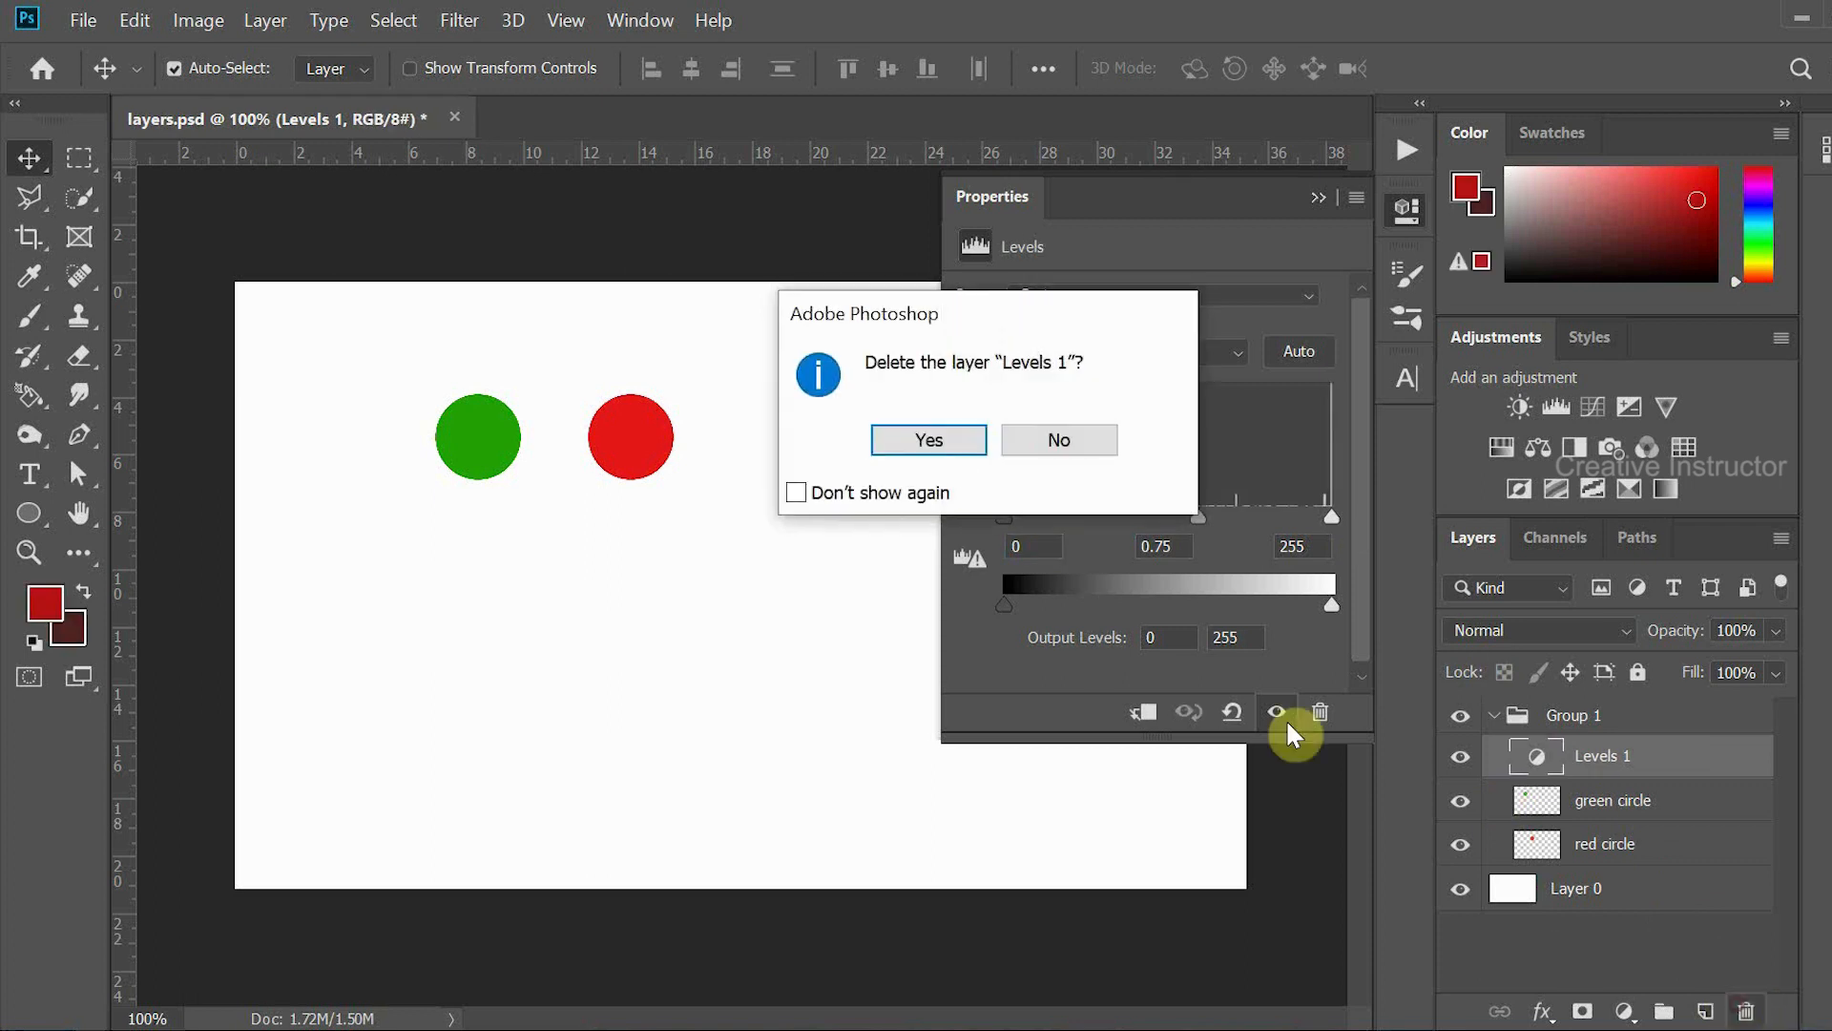
pyautogui.click(954, 449)
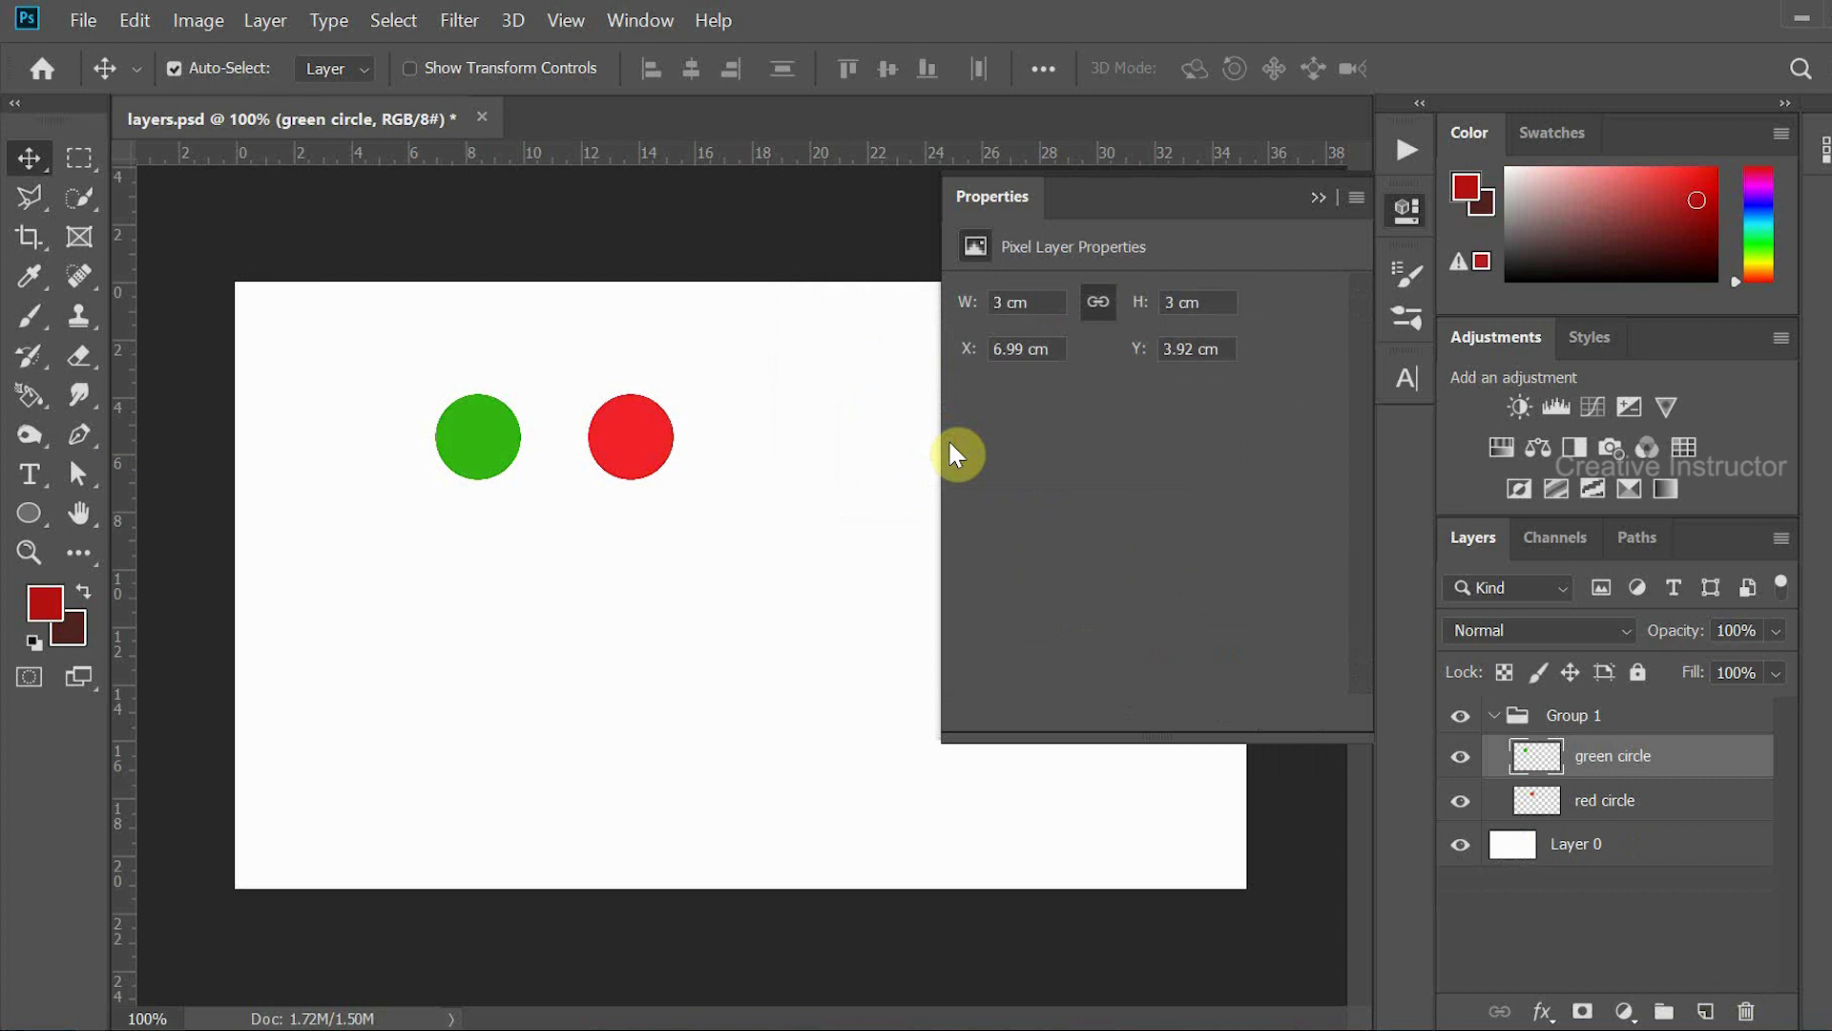
# - Add a layer mask to Group 1 and paint over both circles in near-black with the 150 px brush to hide them
pyautogui.click(1584, 724)
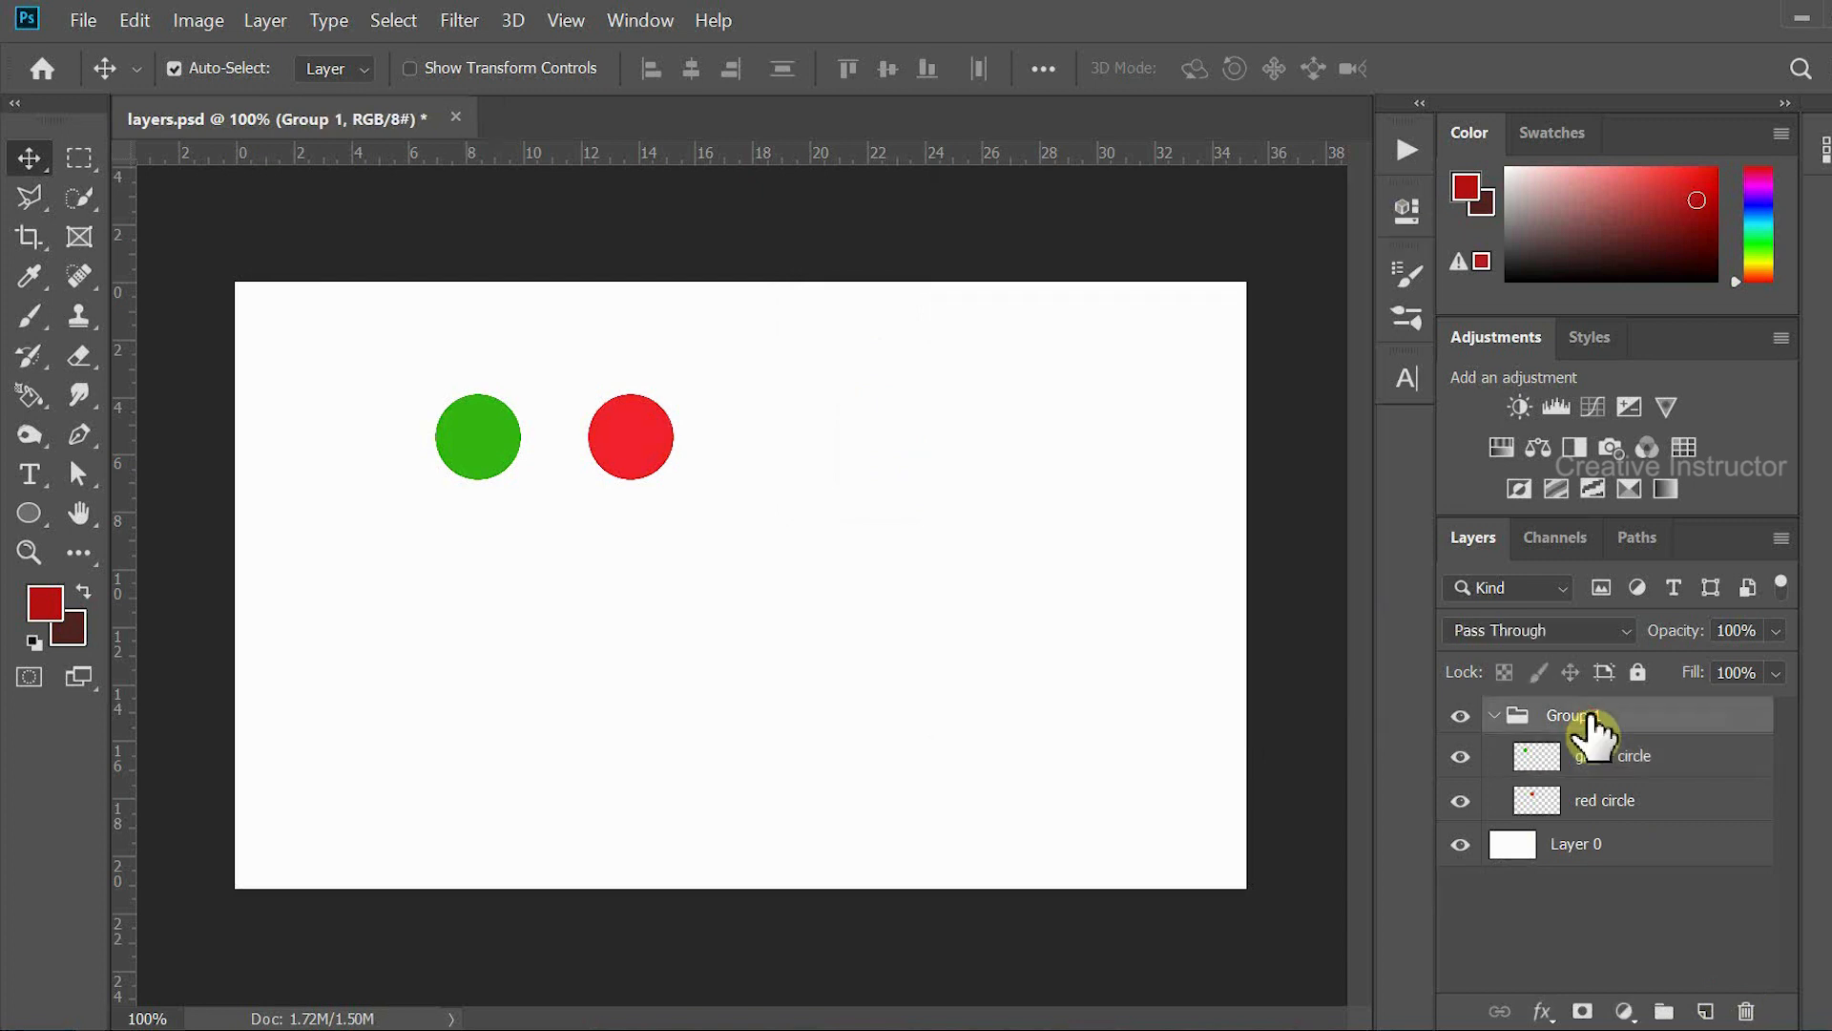
pyautogui.click(1580, 1014)
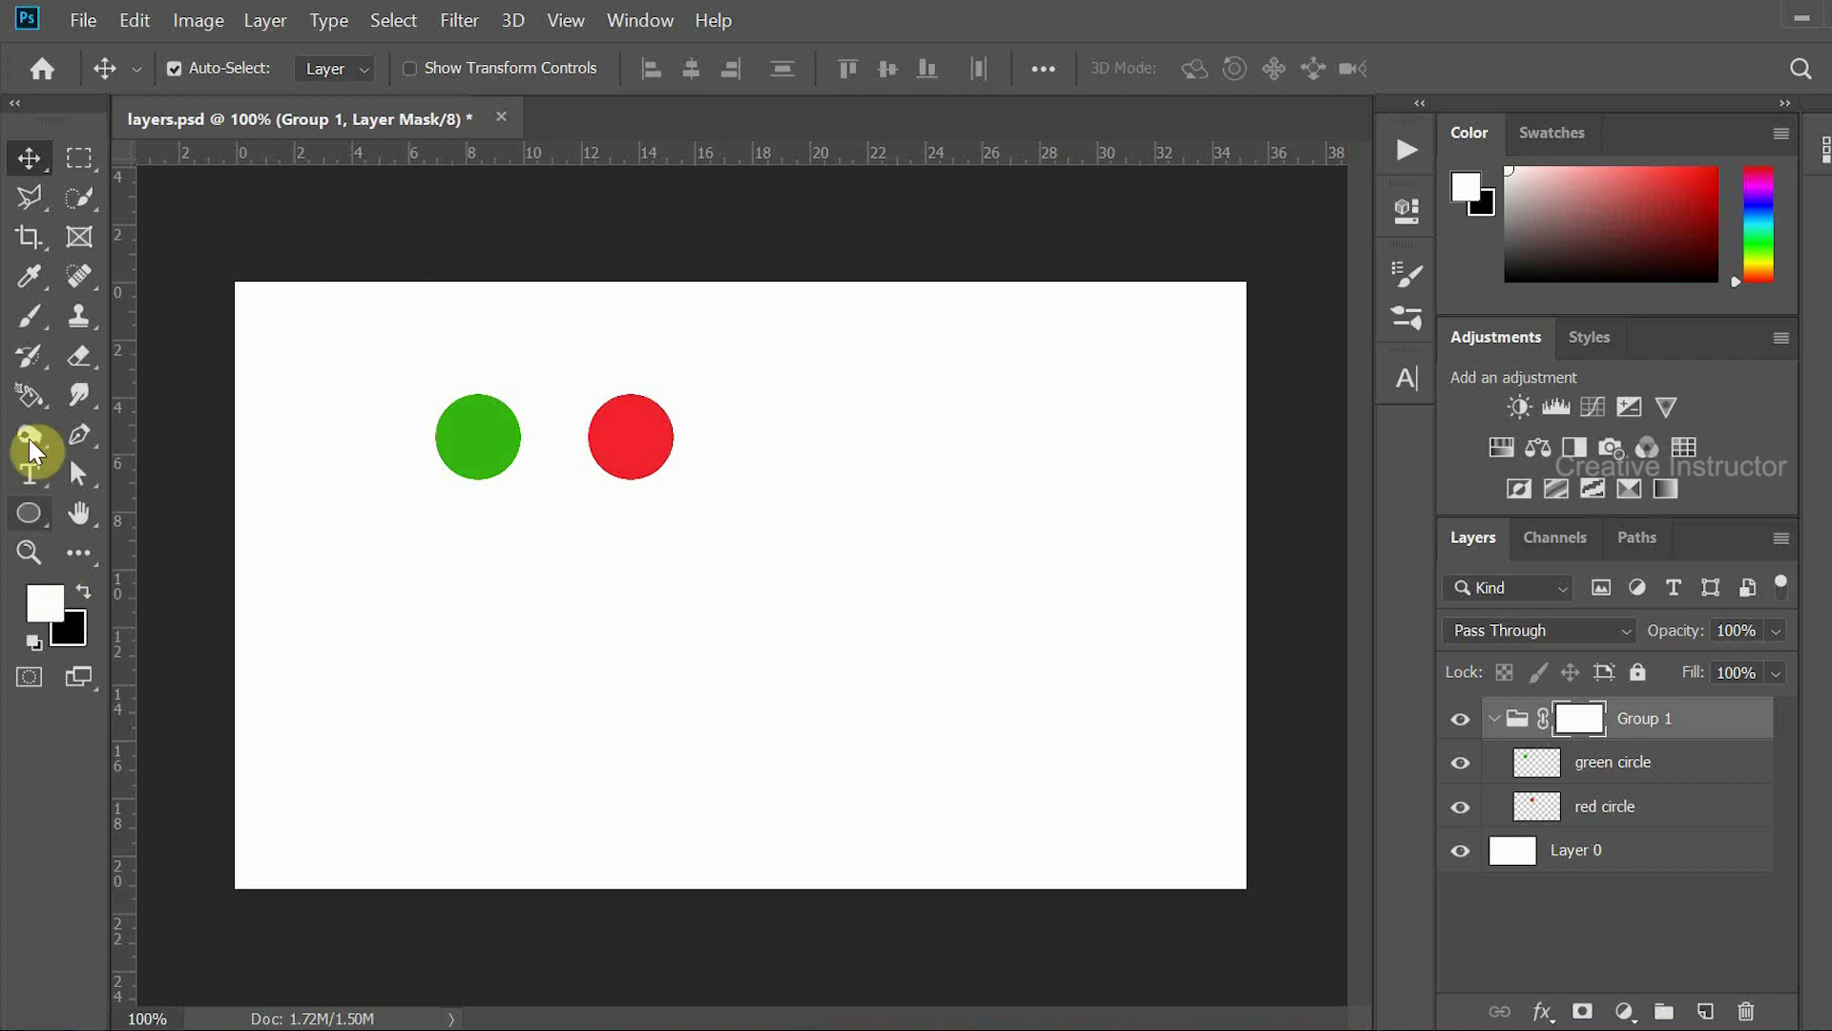
pyautogui.click(32, 324)
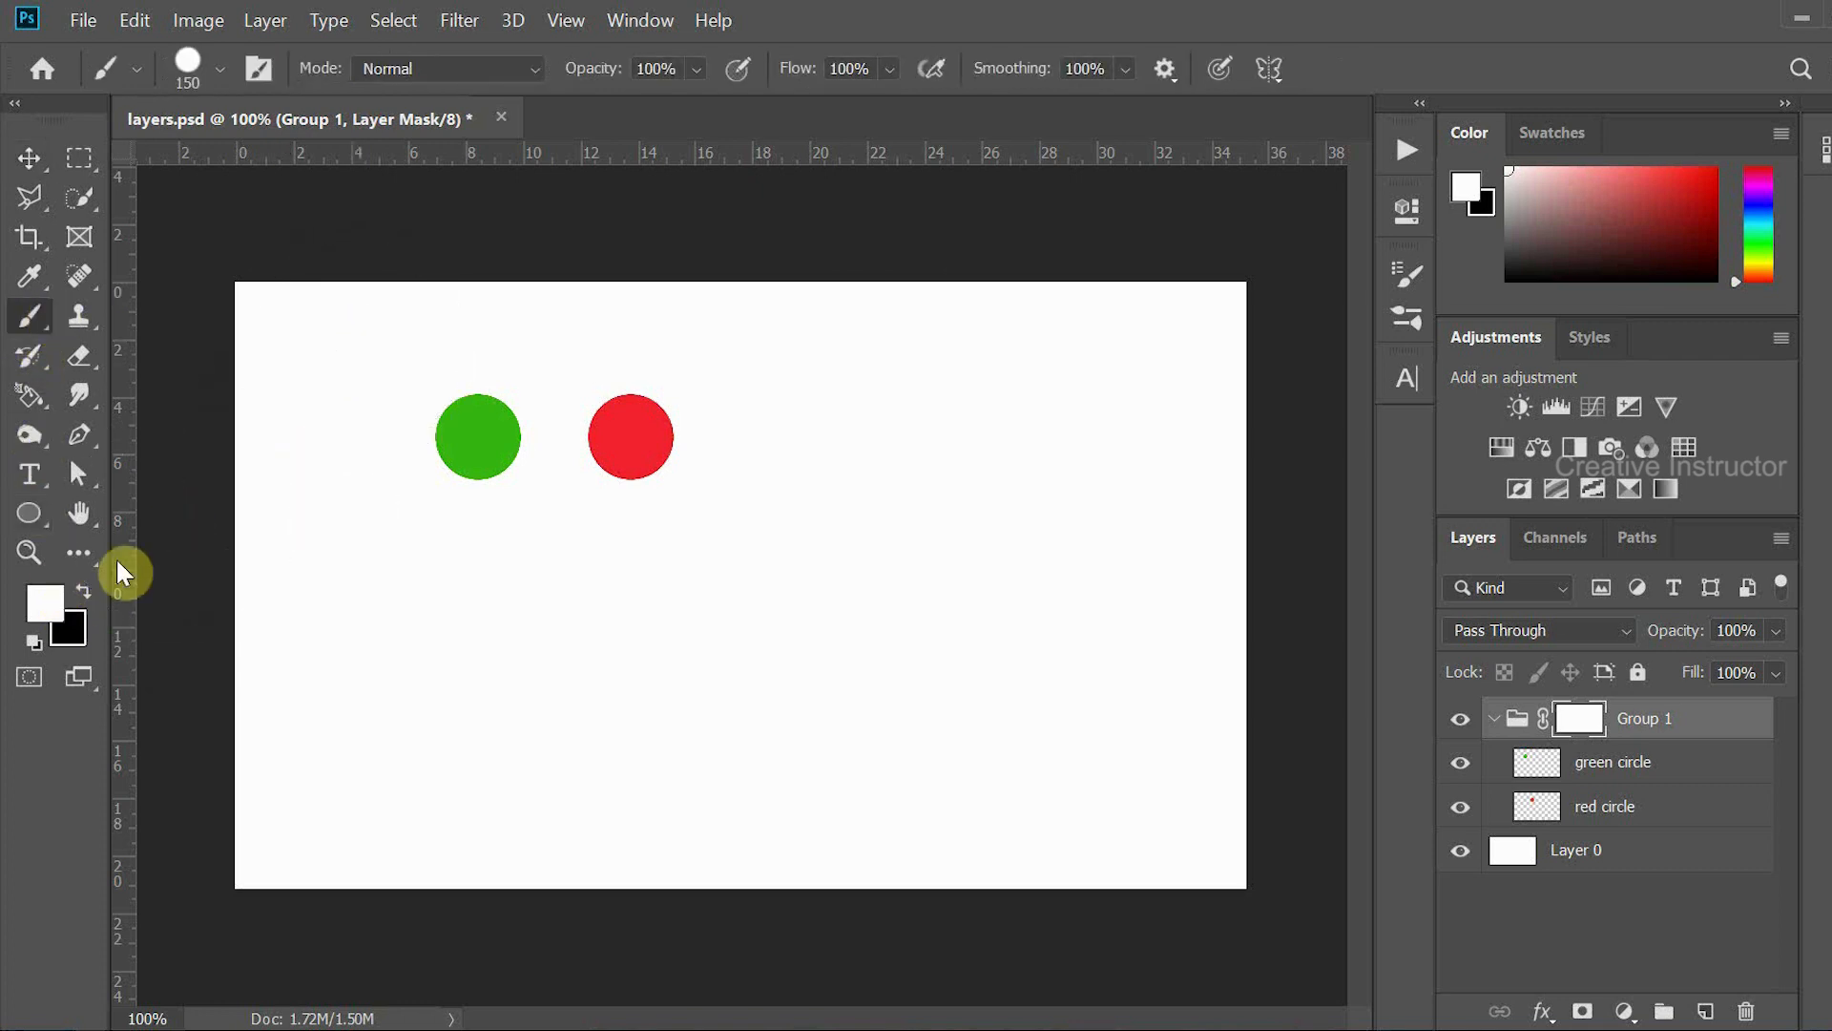
pyautogui.click(42, 603)
pyautogui.moveTo(1251, 398); pyautogui.dragTo(1137, 592)
pyautogui.click(1778, 222)
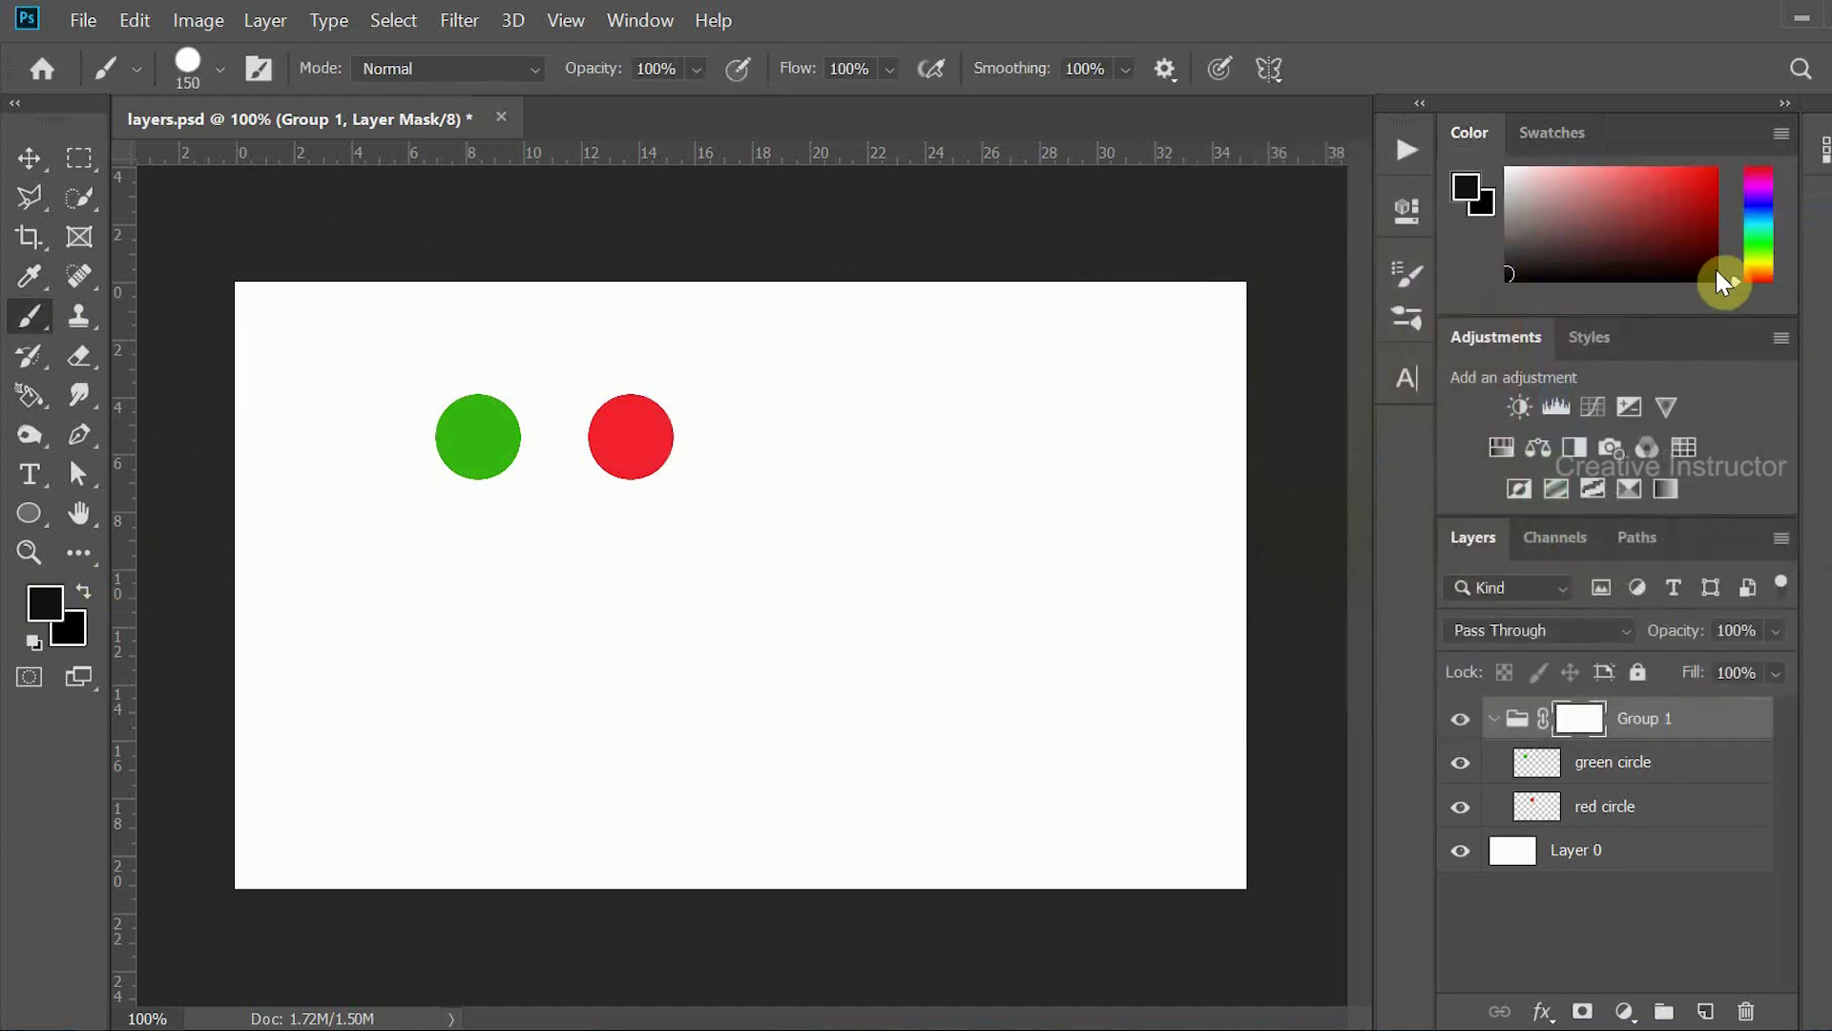
pyautogui.moveTo(723, 467)
pyautogui.mouseDown()
pyautogui.moveTo(680, 470)
pyautogui.moveTo(679, 424)
pyautogui.moveTo(661, 450)
pyautogui.moveTo(685, 414)
pyautogui.moveTo(664, 409)
pyautogui.moveTo(650, 450)
pyautogui.moveTo(615, 409)
pyautogui.moveTo(542, 477)
pyautogui.moveTo(533, 403)
pyautogui.moveTo(508, 515)
pyautogui.moveTo(410, 442)
pyautogui.moveTo(415, 397)
pyautogui.moveTo(458, 473)
pyautogui.mouseUp()
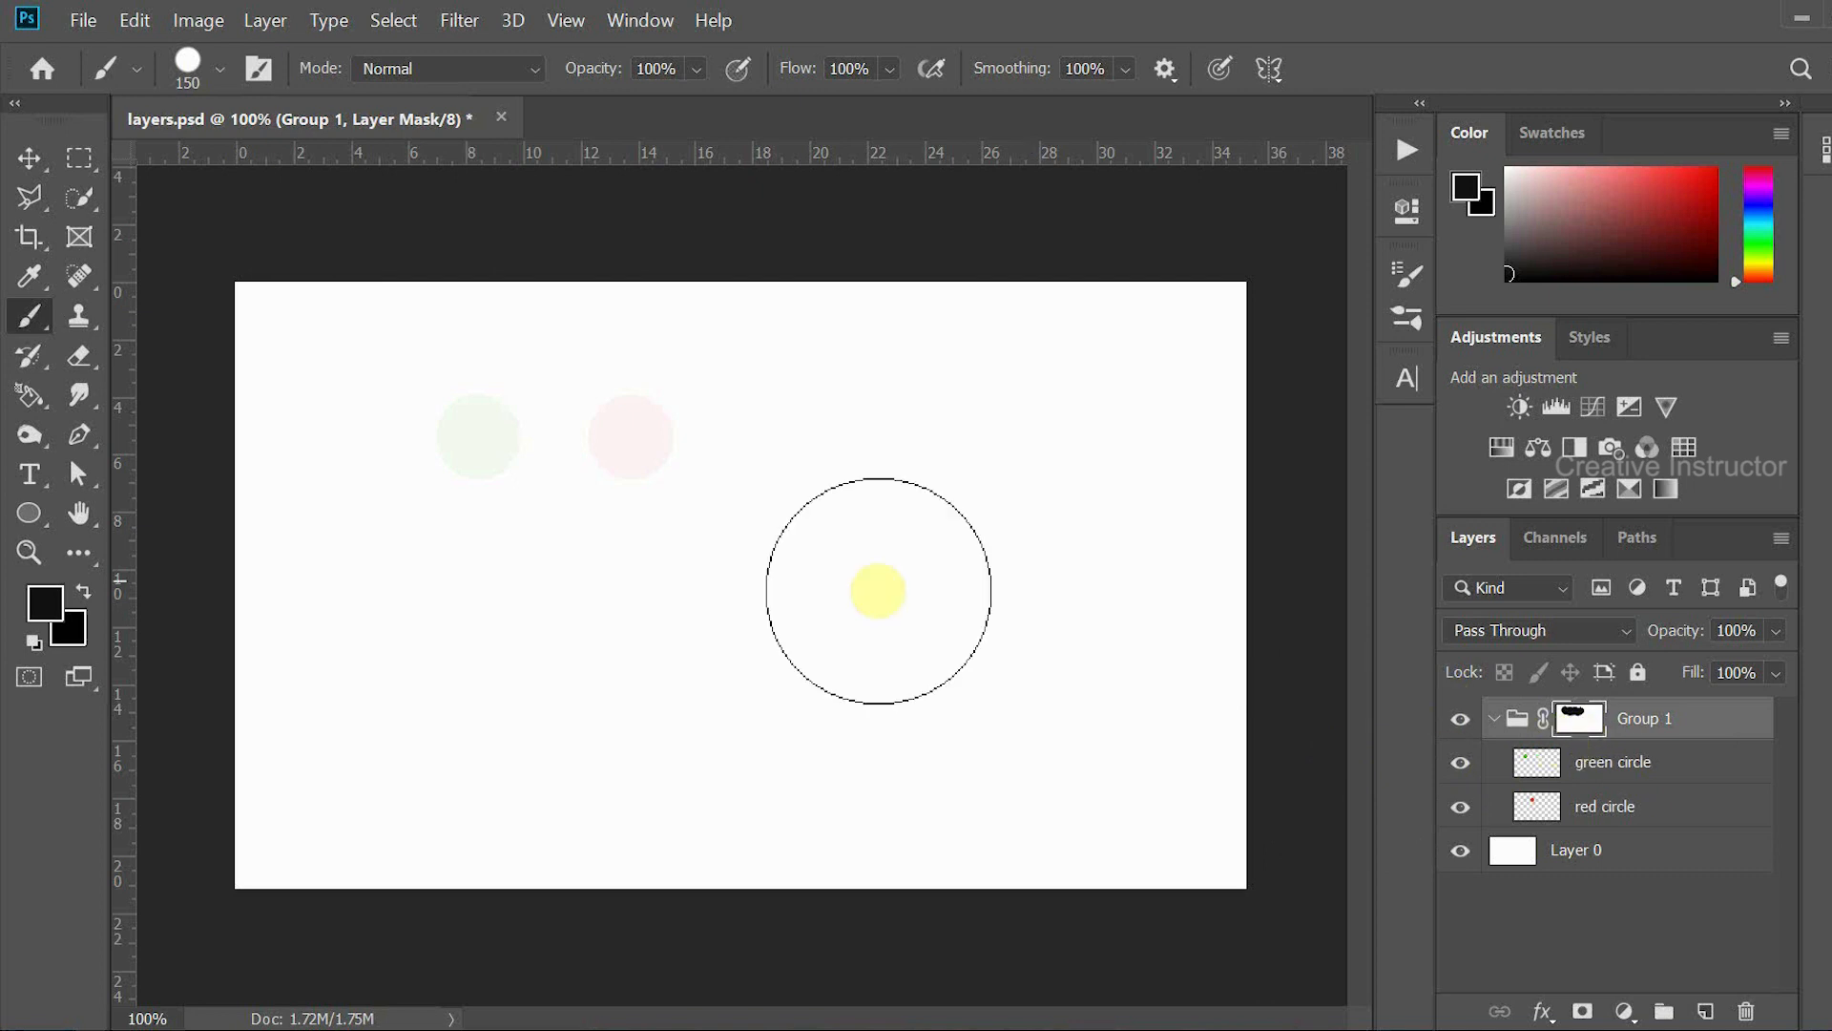
# - Paint over both circles on Group 1's mask with mid-gray (7c7c7c) to make them semi-transparent
pyautogui.click(57, 603)
pyautogui.click(1224, 309)
pyautogui.moveTo(1224, 308); pyautogui.dragTo(1129, 438)
pyautogui.click(1798, 228)
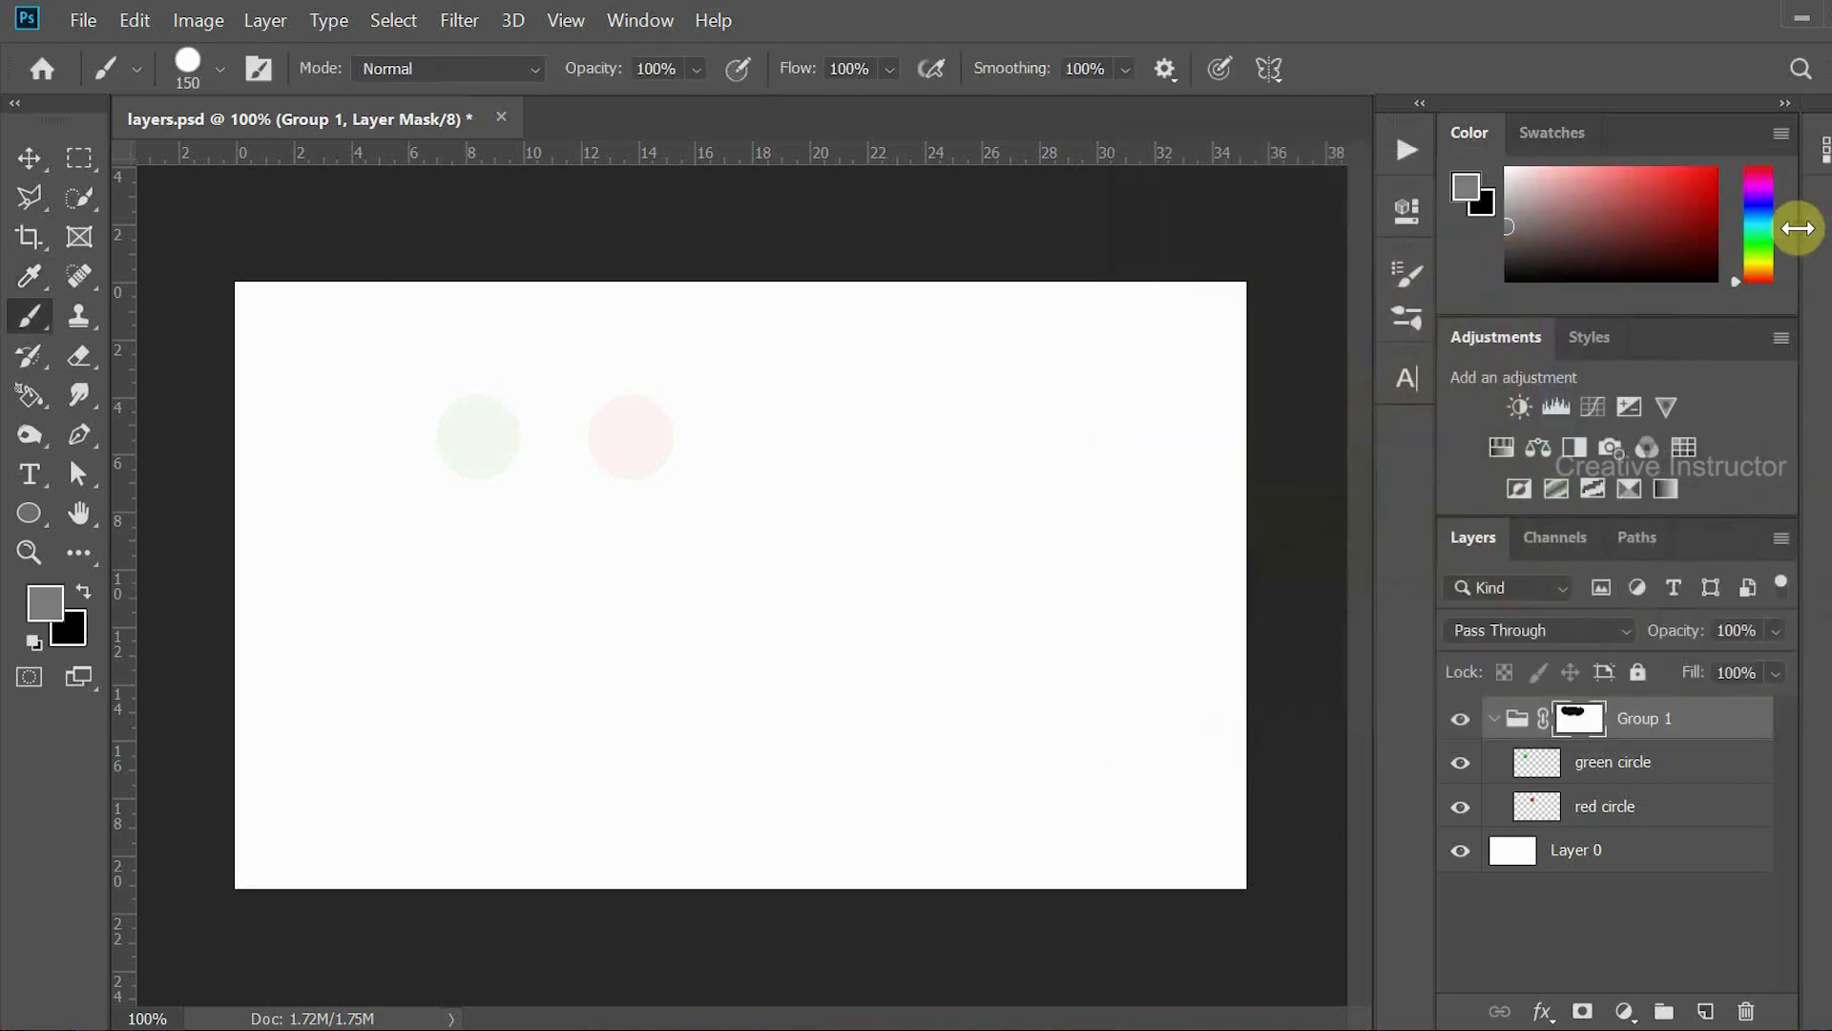
pyautogui.click(653, 389)
pyautogui.moveTo(591, 471)
pyautogui.mouseDown()
pyautogui.moveTo(544, 520)
pyautogui.moveTo(571, 331)
pyautogui.moveTo(404, 513)
pyautogui.moveTo(445, 339)
pyautogui.moveTo(422, 501)
pyautogui.mouseUp()
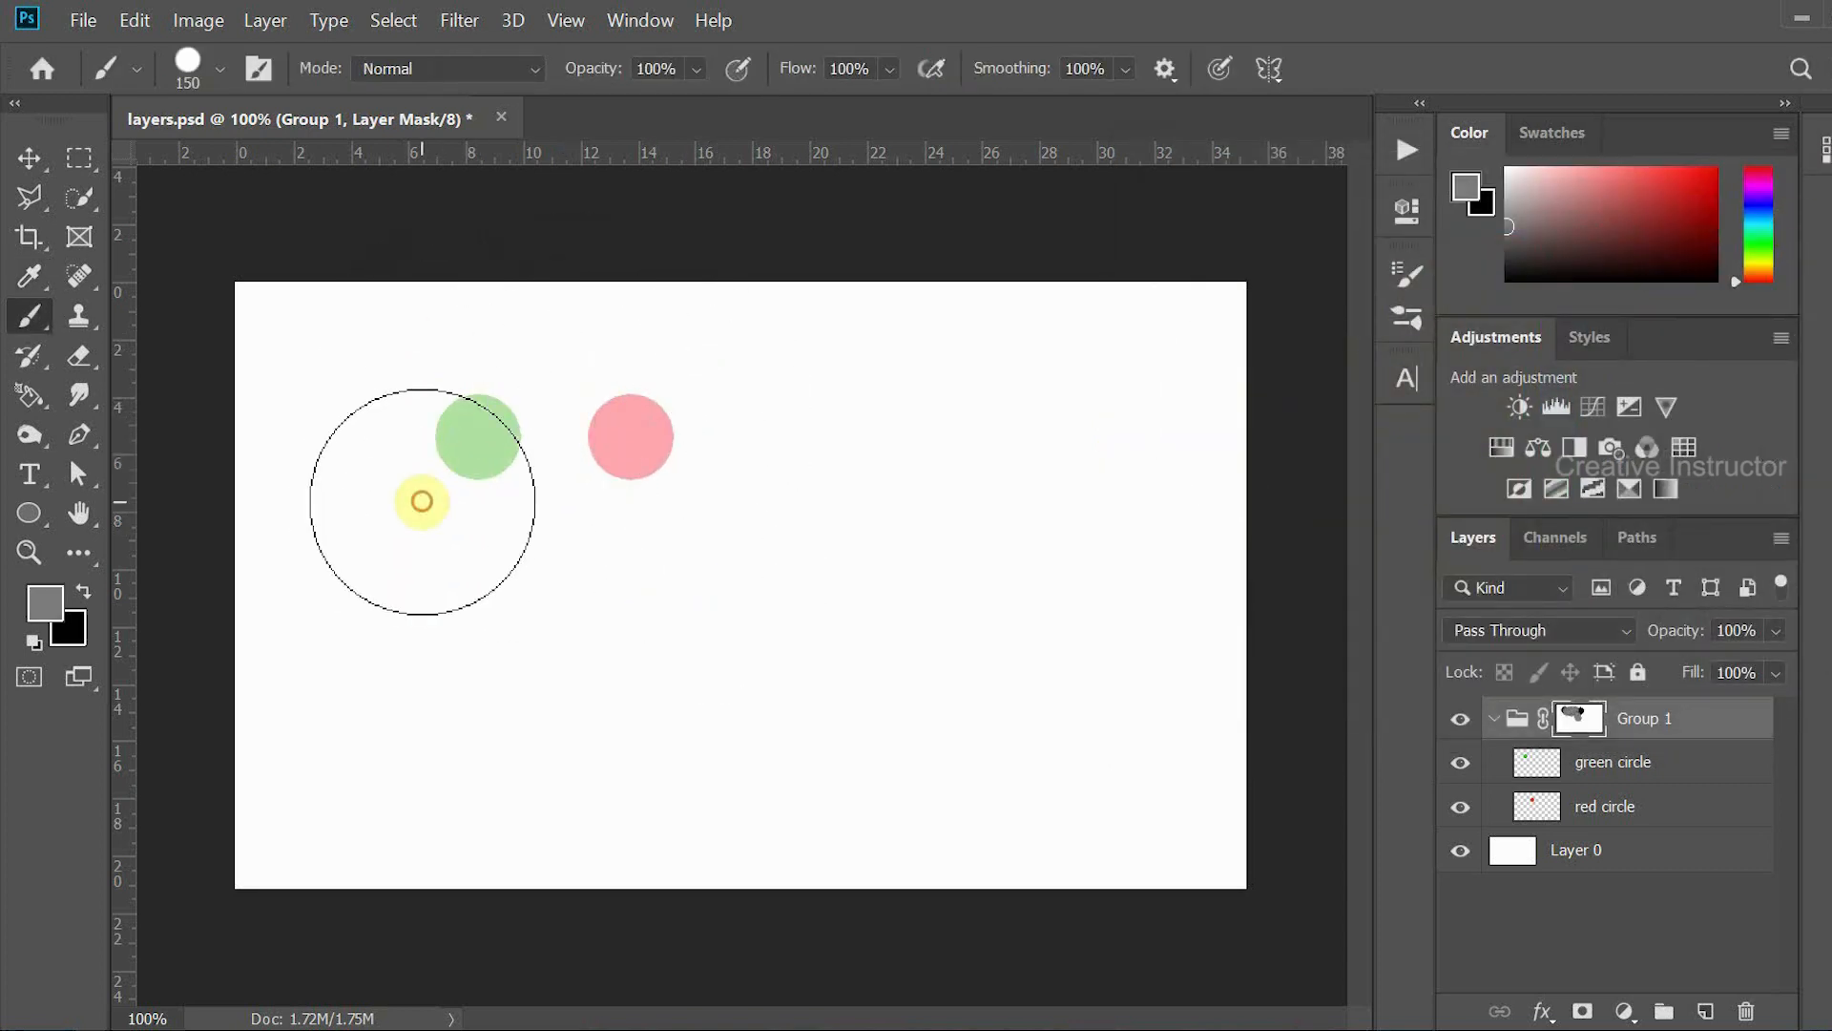
pyautogui.click(682, 489)
# - Paint both circles back in on Group 1's mask with white (ffffff), and delete the layer mask
pyautogui.click(48, 601)
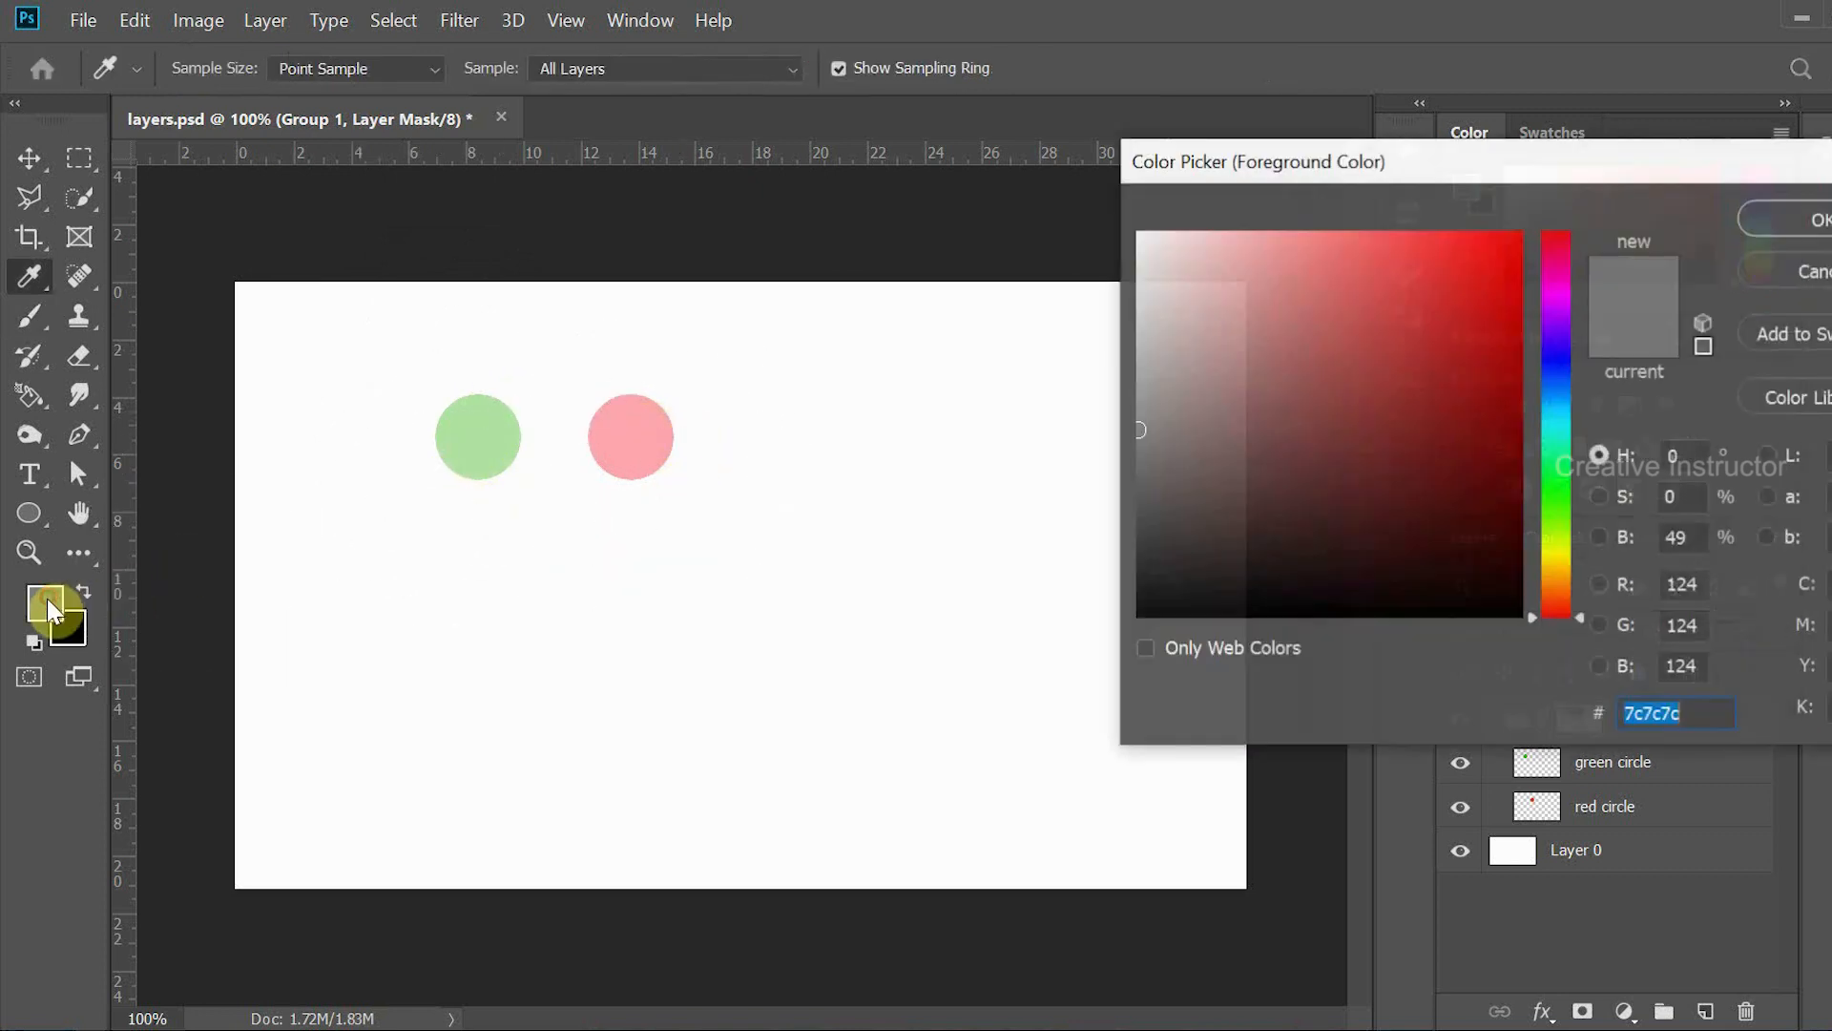
pyautogui.moveTo(1149, 450); pyautogui.dragTo(1131, 208)
pyautogui.click(1750, 230)
pyautogui.press('b')
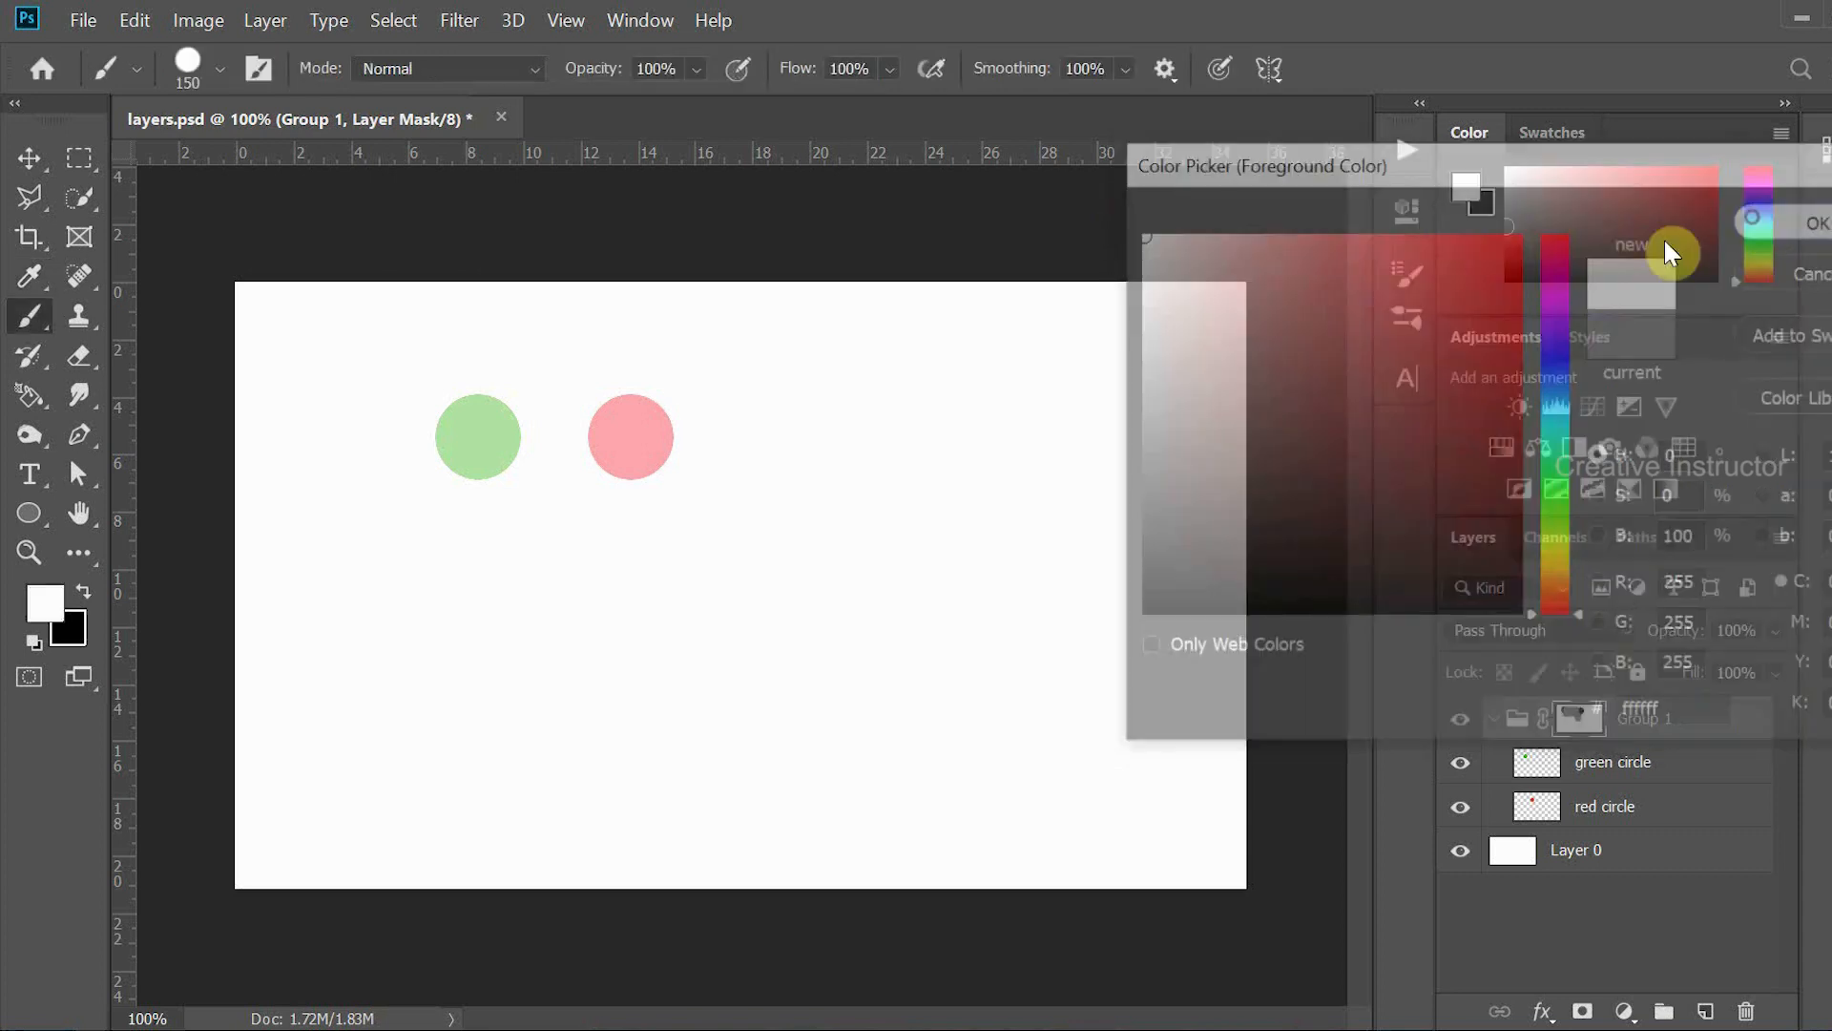
pyautogui.moveTo(762, 426)
pyautogui.mouseDown()
pyautogui.moveTo(583, 477)
pyautogui.moveTo(572, 411)
pyautogui.moveTo(492, 398)
pyautogui.moveTo(462, 488)
pyautogui.mouseUp()
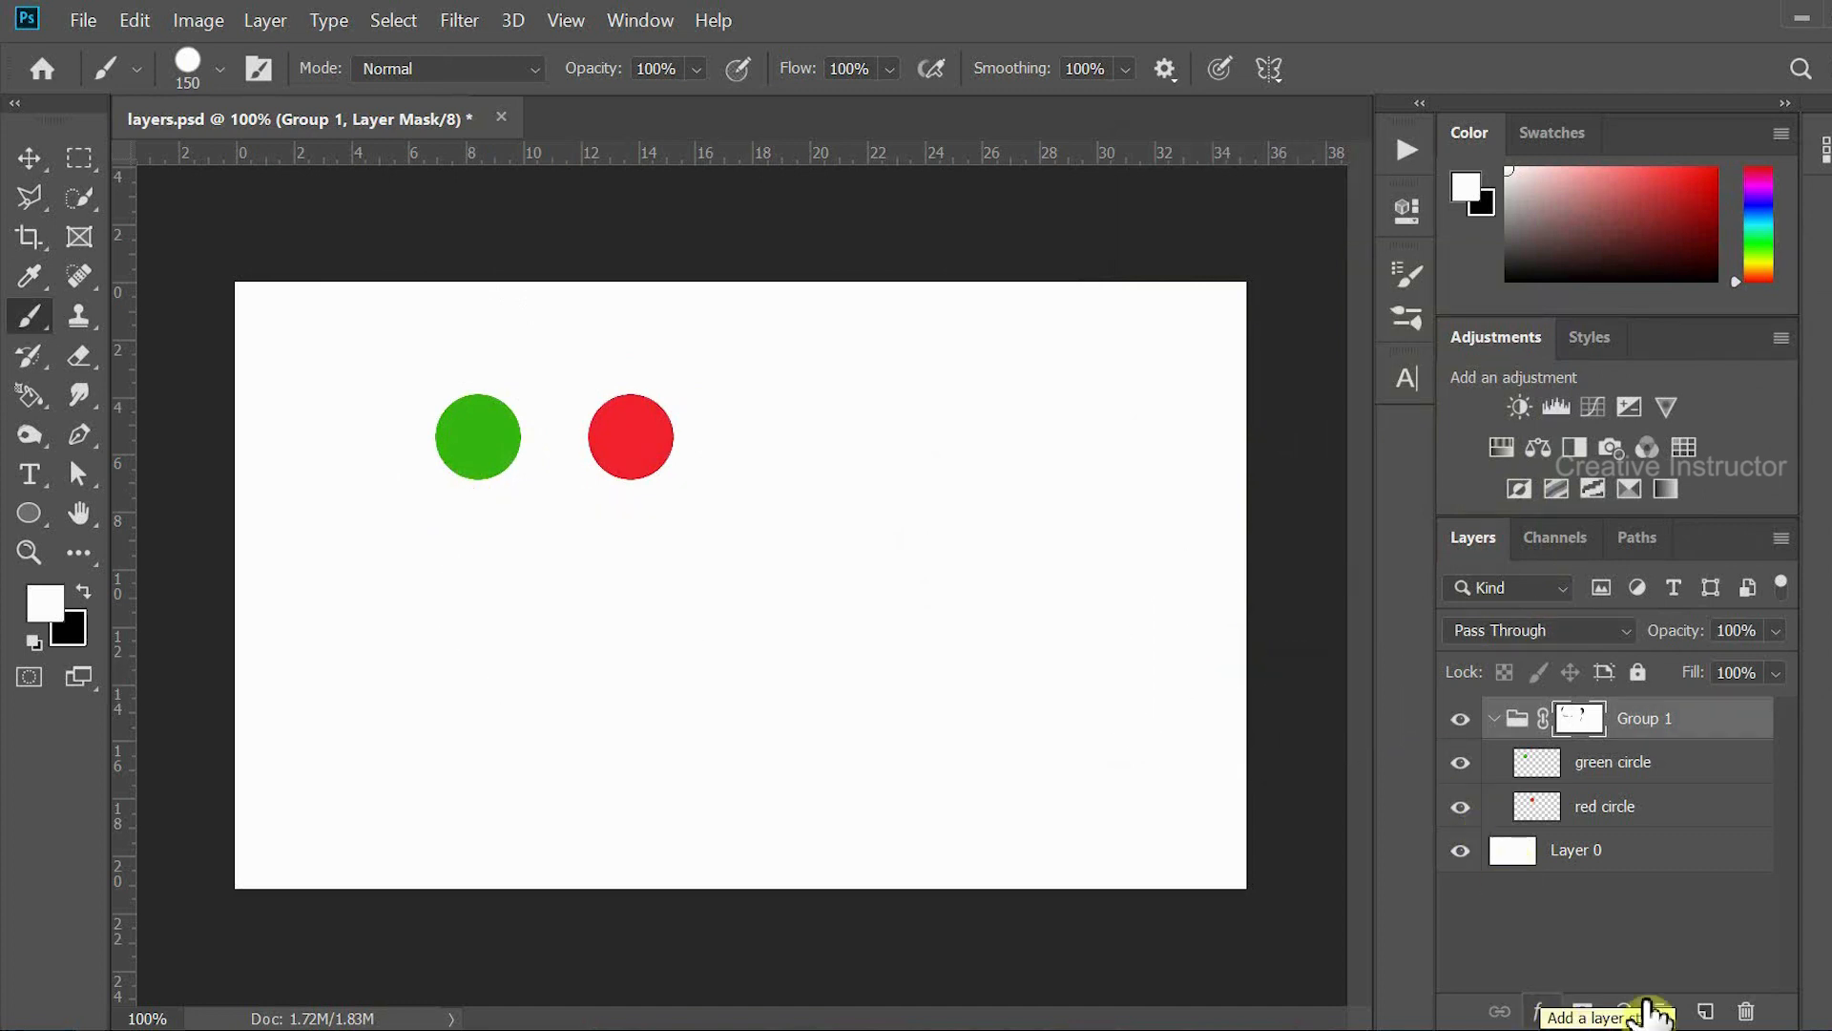
pyautogui.click(1747, 1010)
pyautogui.click(922, 434)
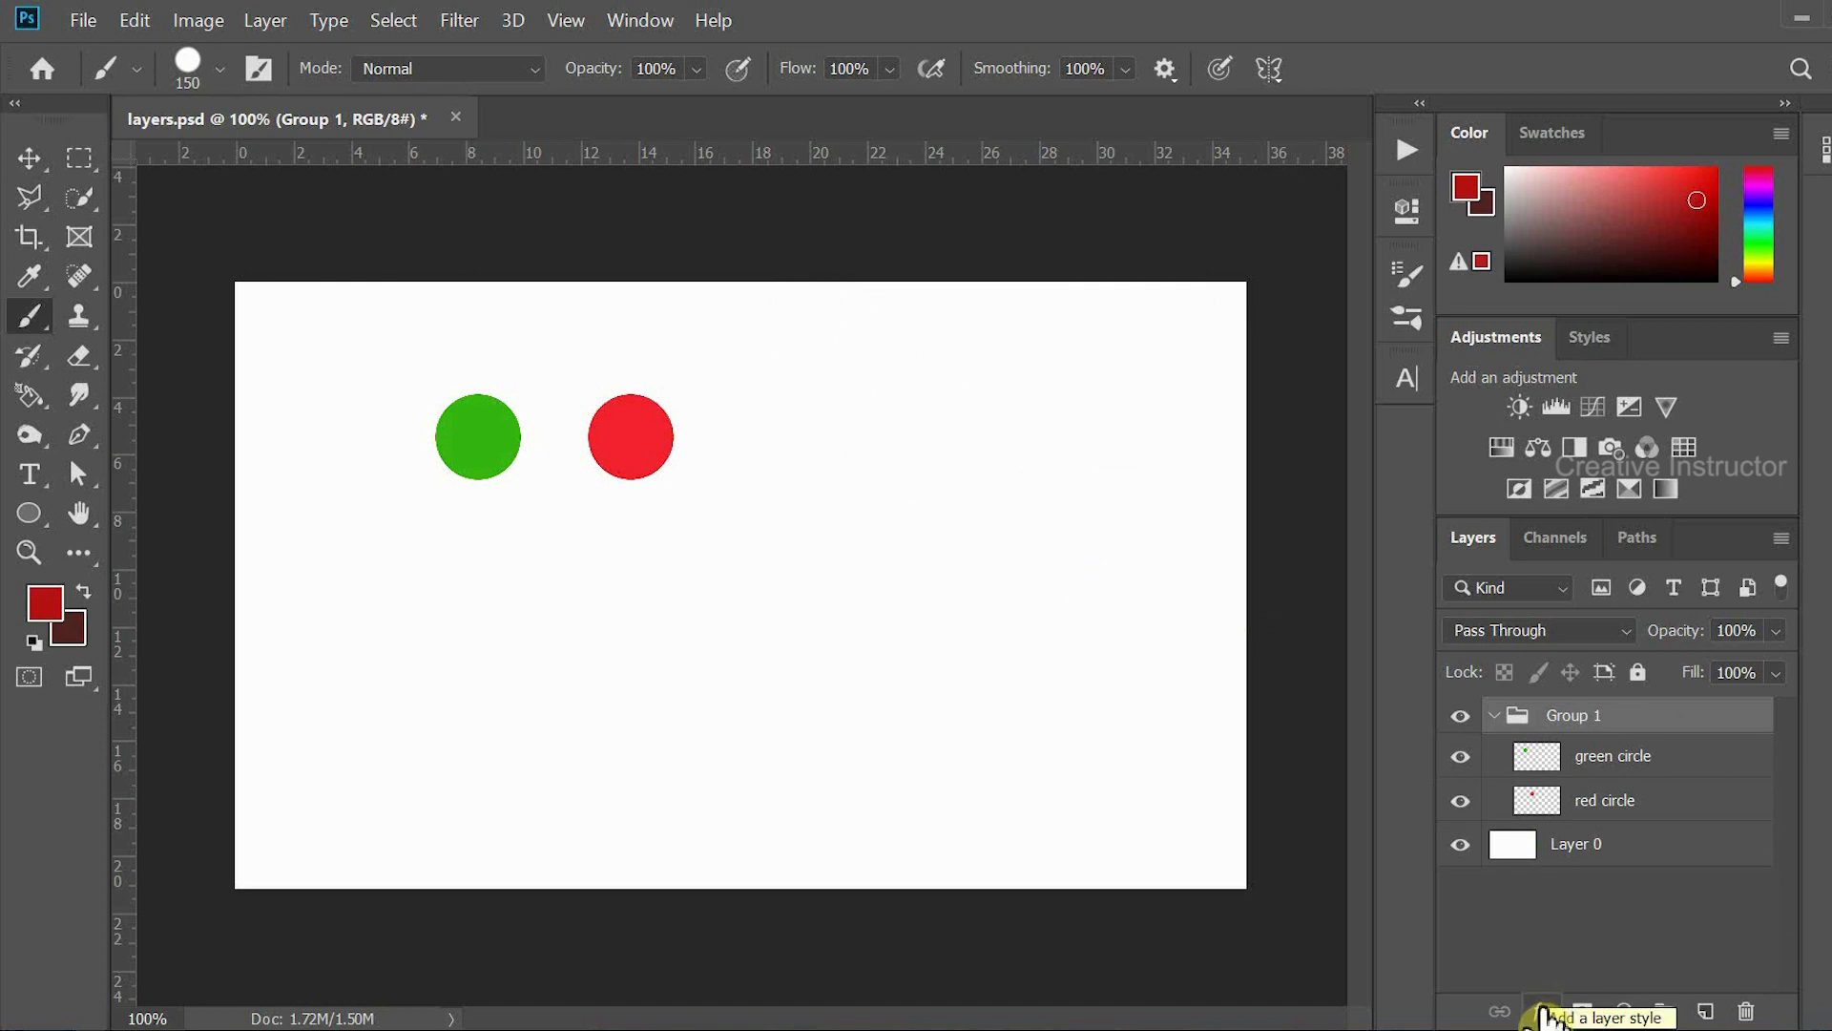
# - Add a Stroke layer style to Group 1 and set its size to 4 px
pyautogui.click(1543, 1013)
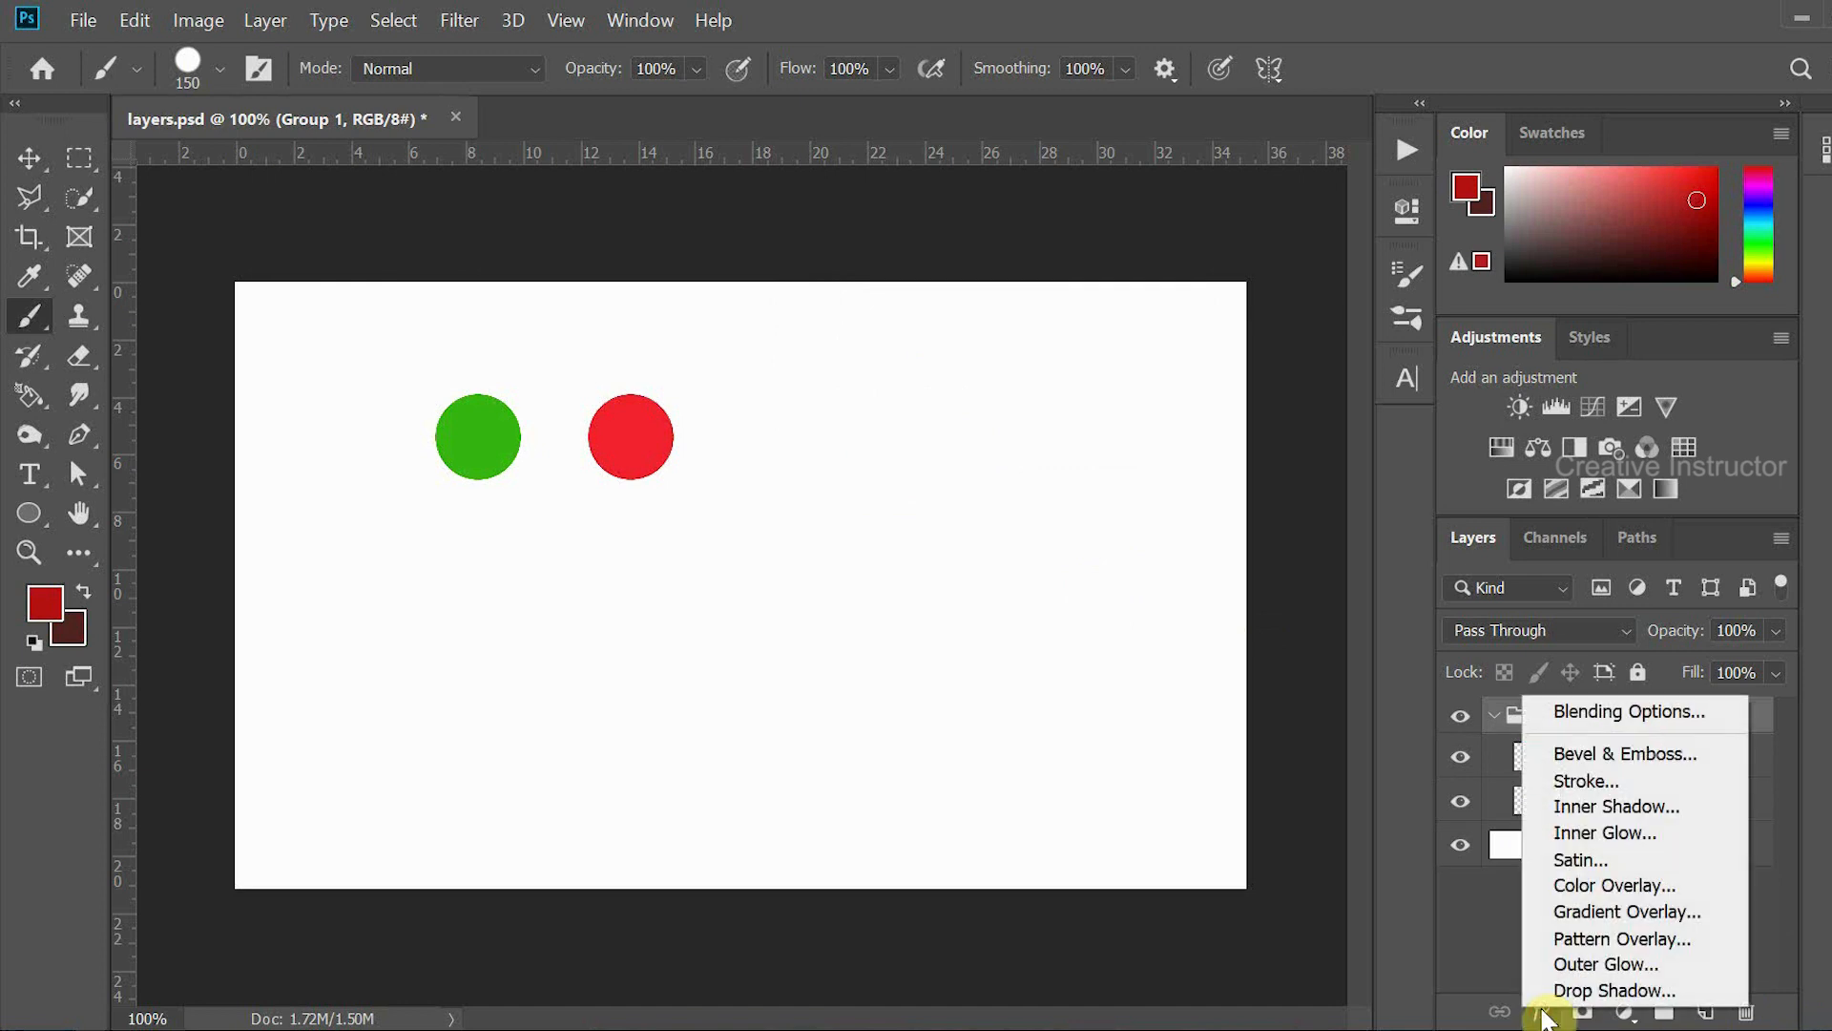
pyautogui.click(1584, 781)
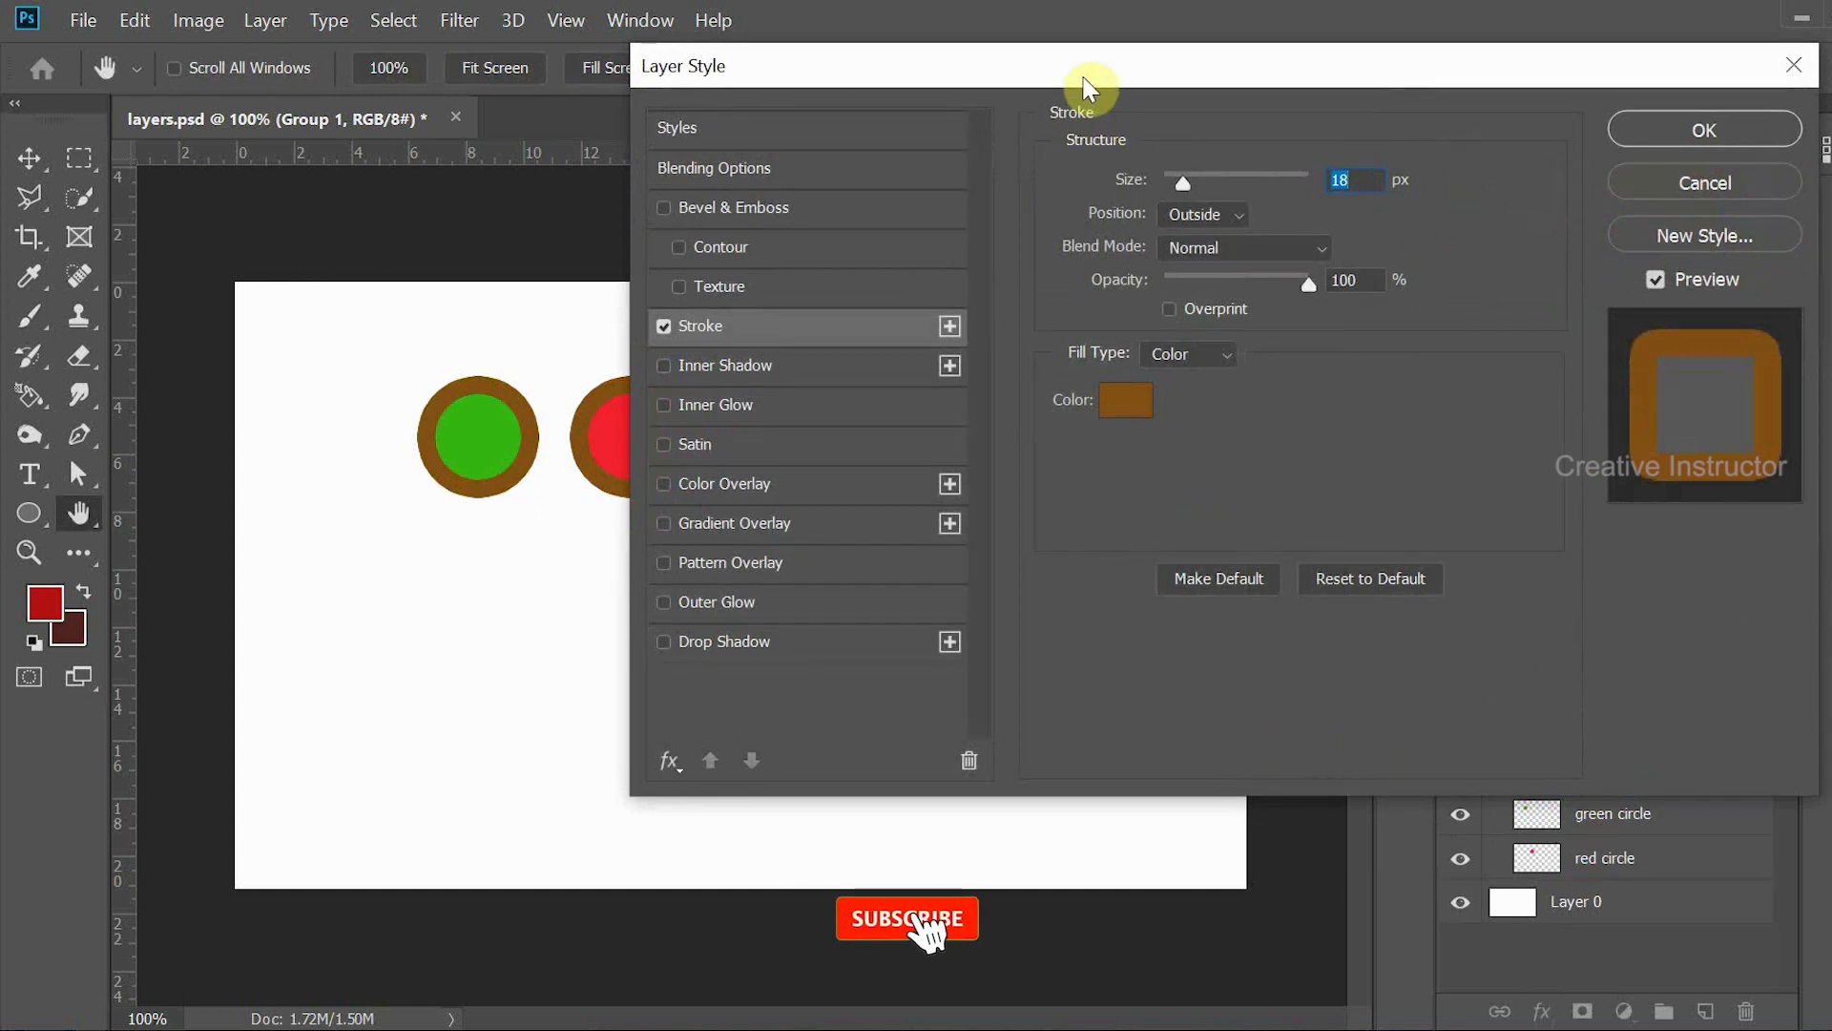
pyautogui.moveTo(1084, 77); pyautogui.dragTo(1160, 210)
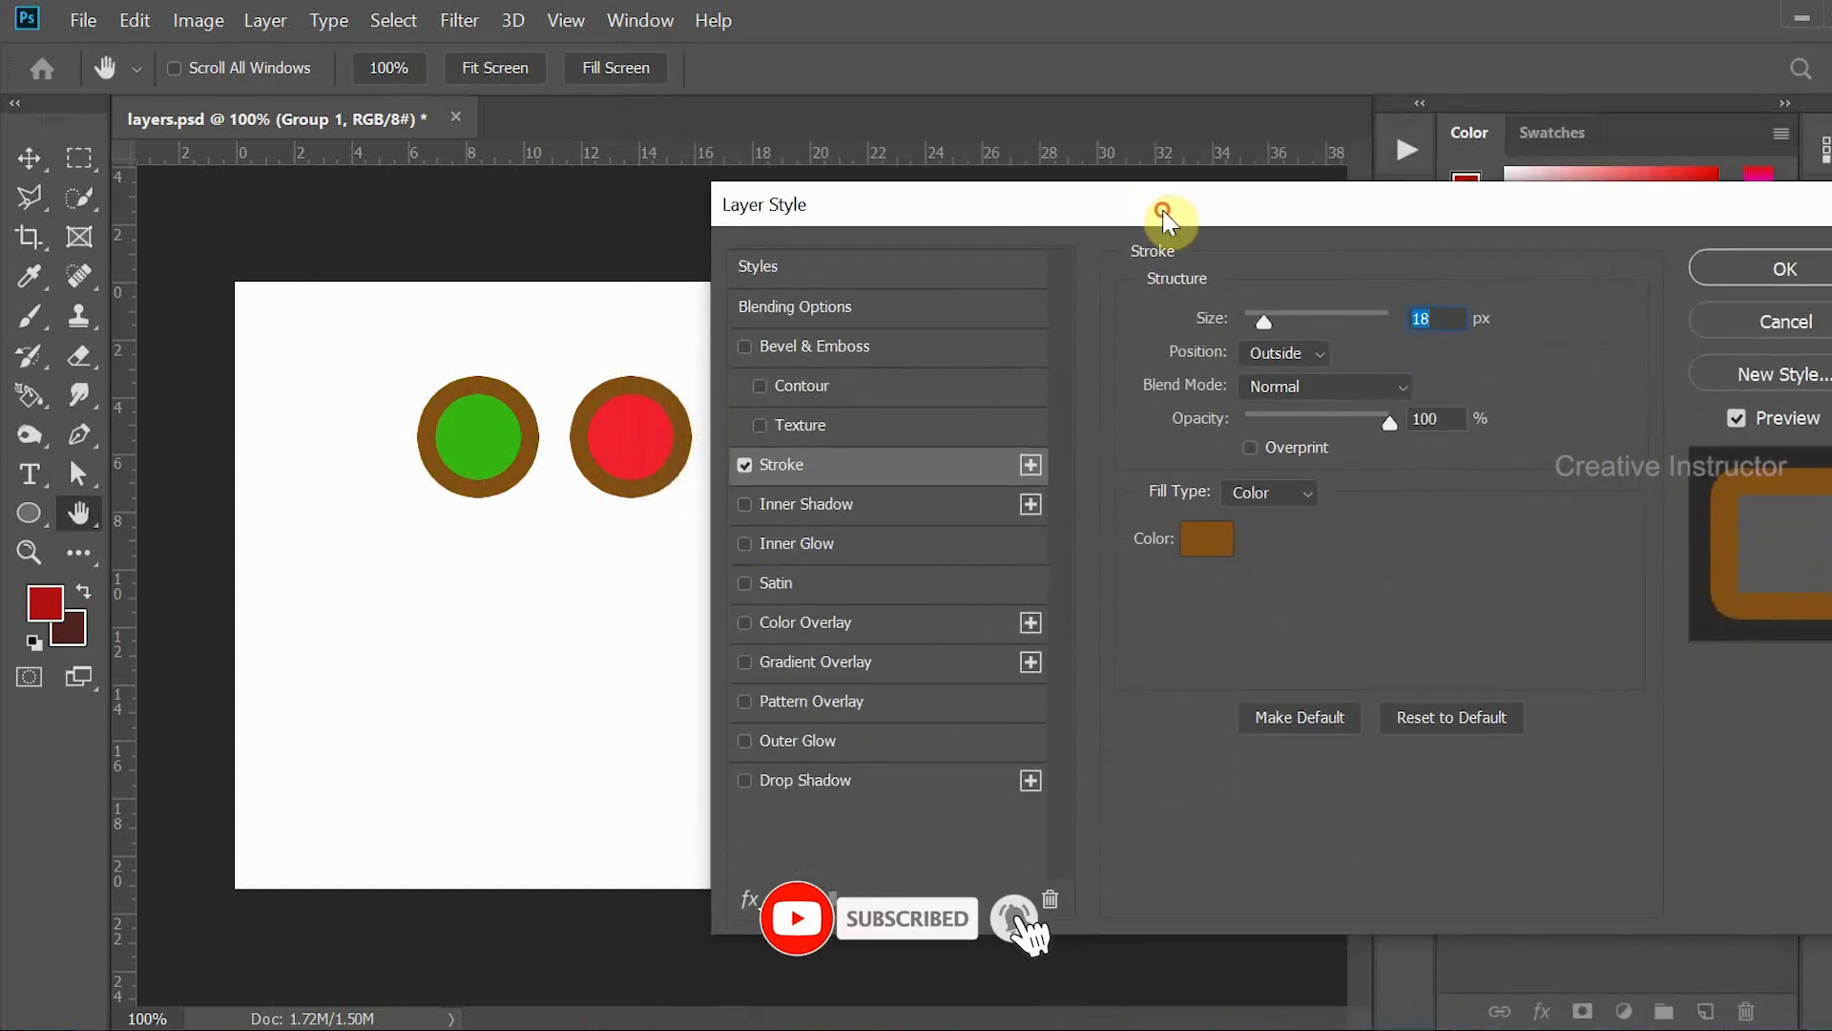
pyautogui.moveTo(1262, 324); pyautogui.dragTo(1244, 333)
# - Set the stroke colour to black and apply the layer style to Group 1
pyautogui.click(1204, 542)
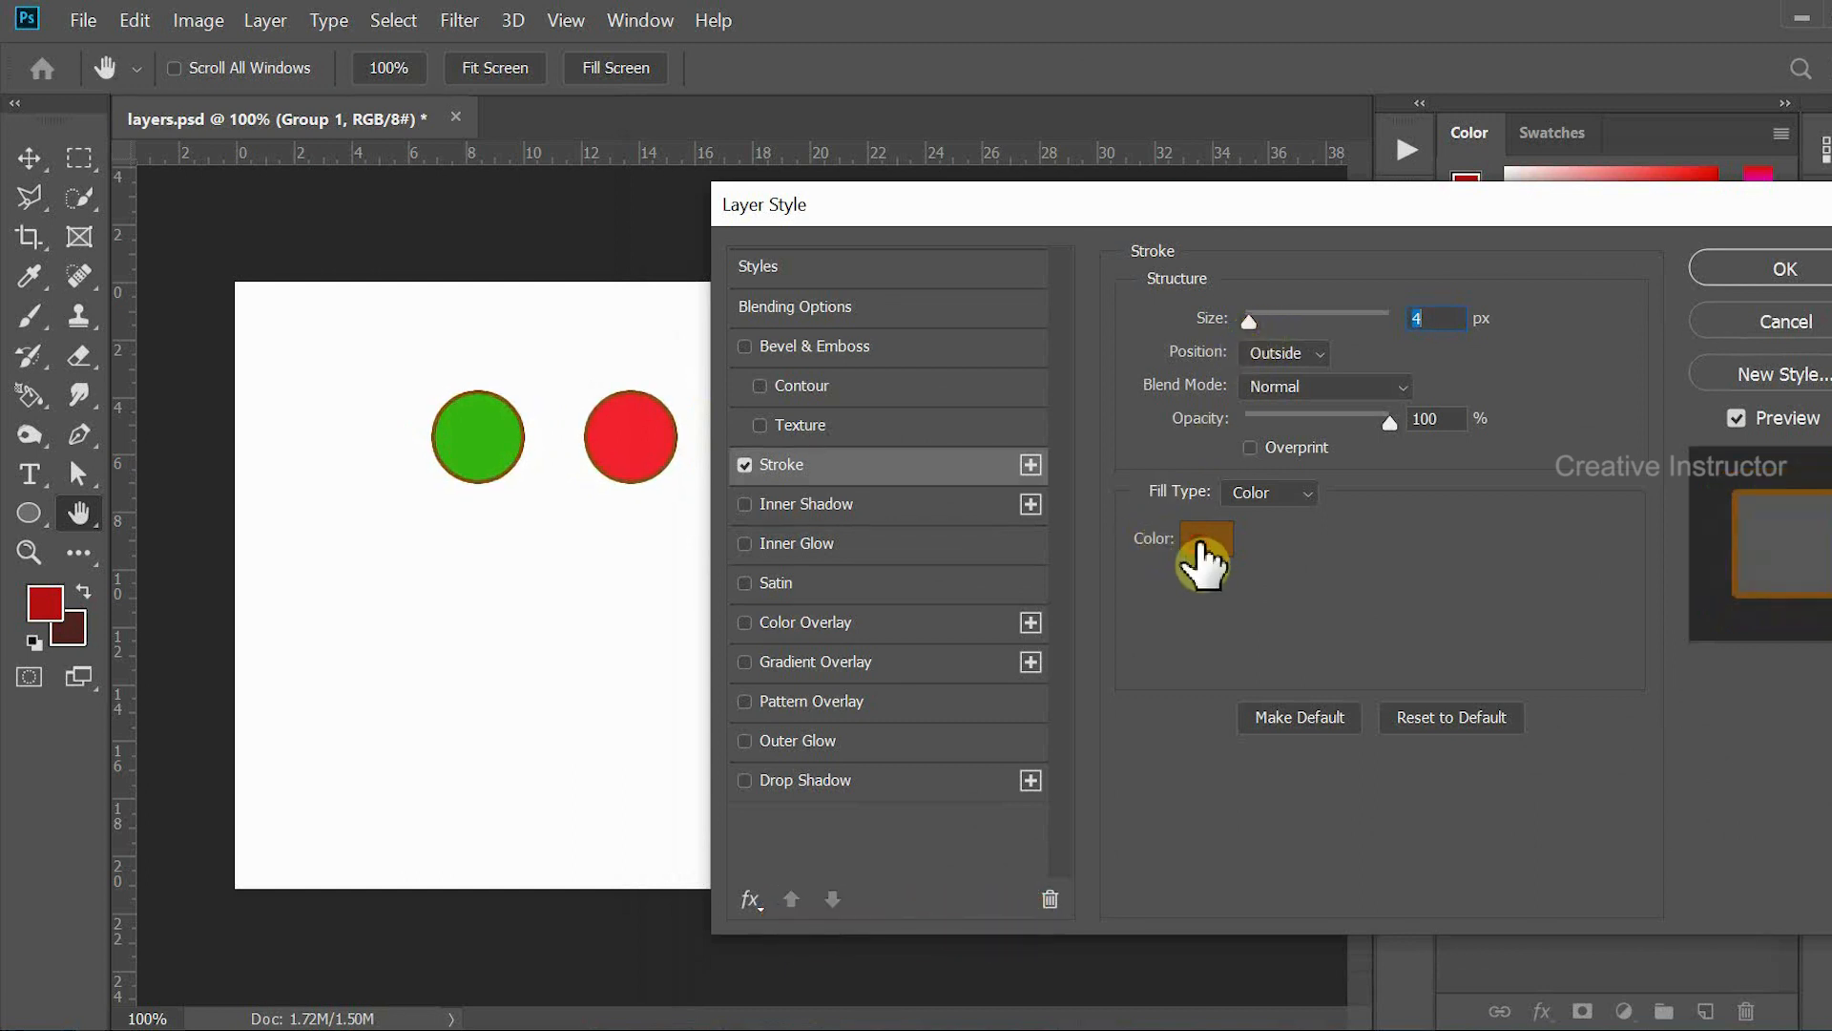
pyautogui.click(1281, 384)
pyautogui.moveTo(1260, 491); pyautogui.dragTo(1125, 609)
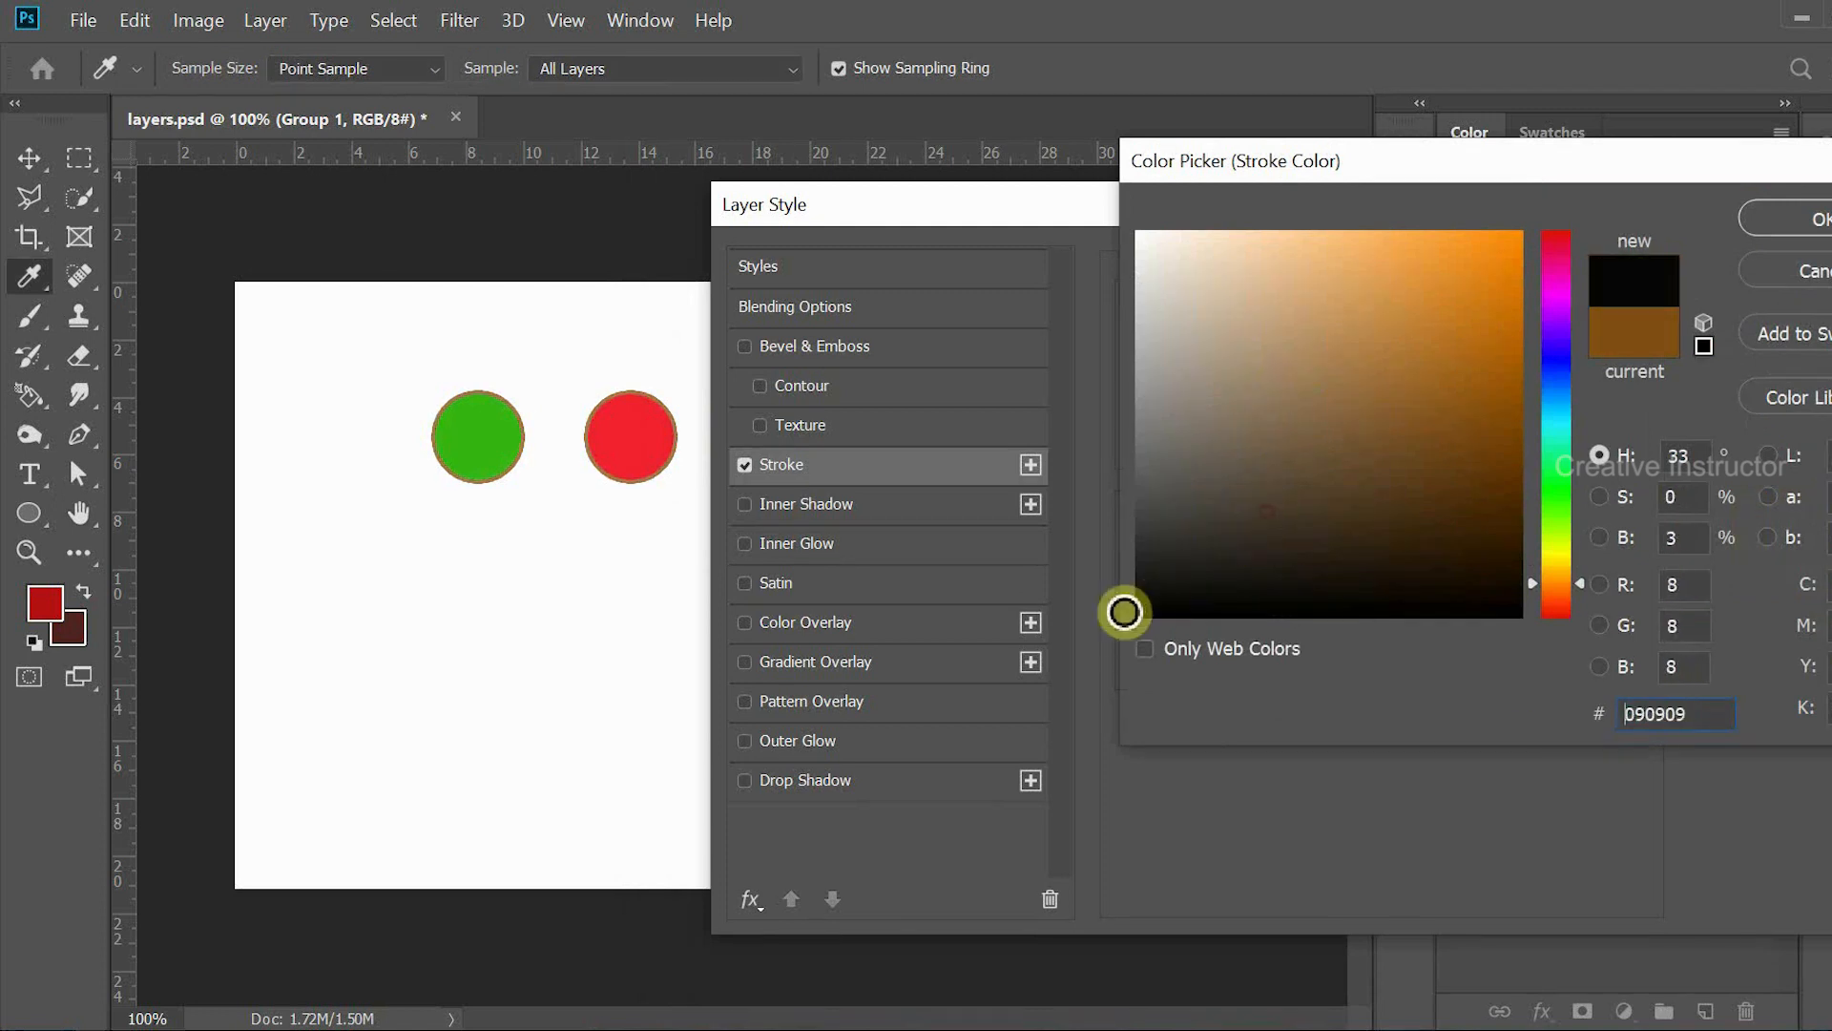
pyautogui.click(1785, 223)
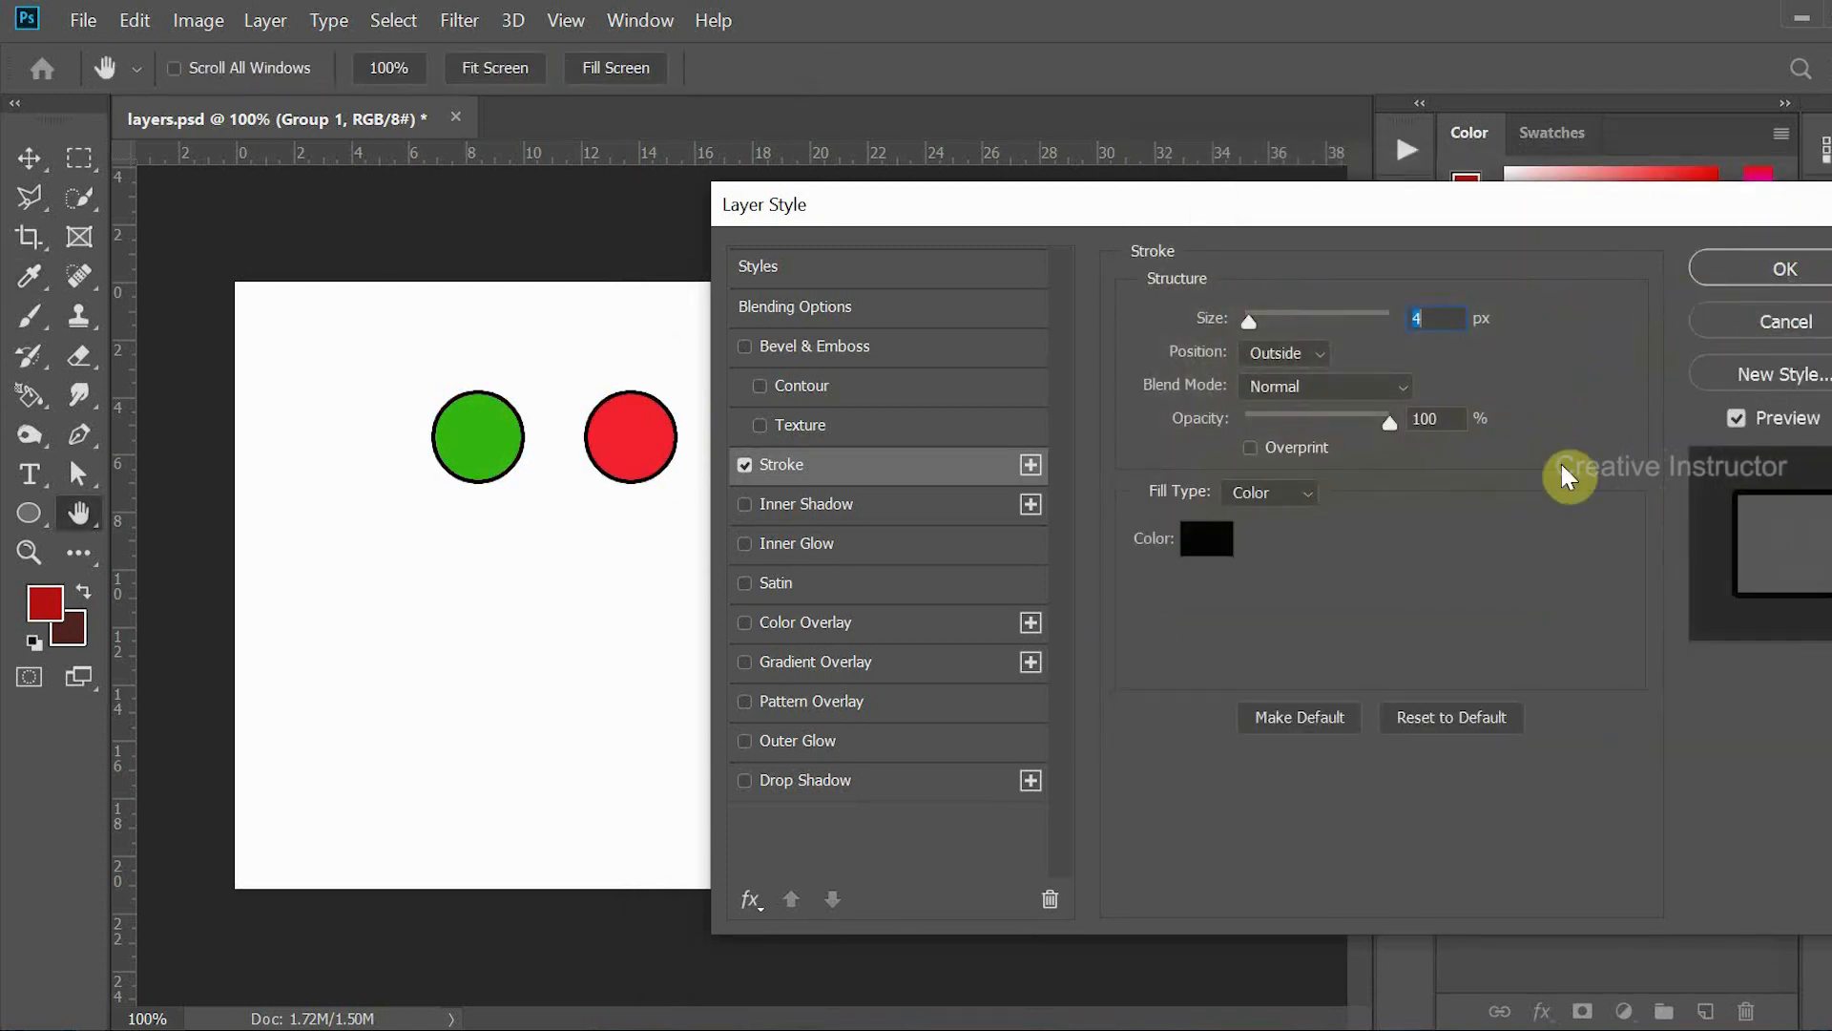
pyautogui.click(1738, 258)
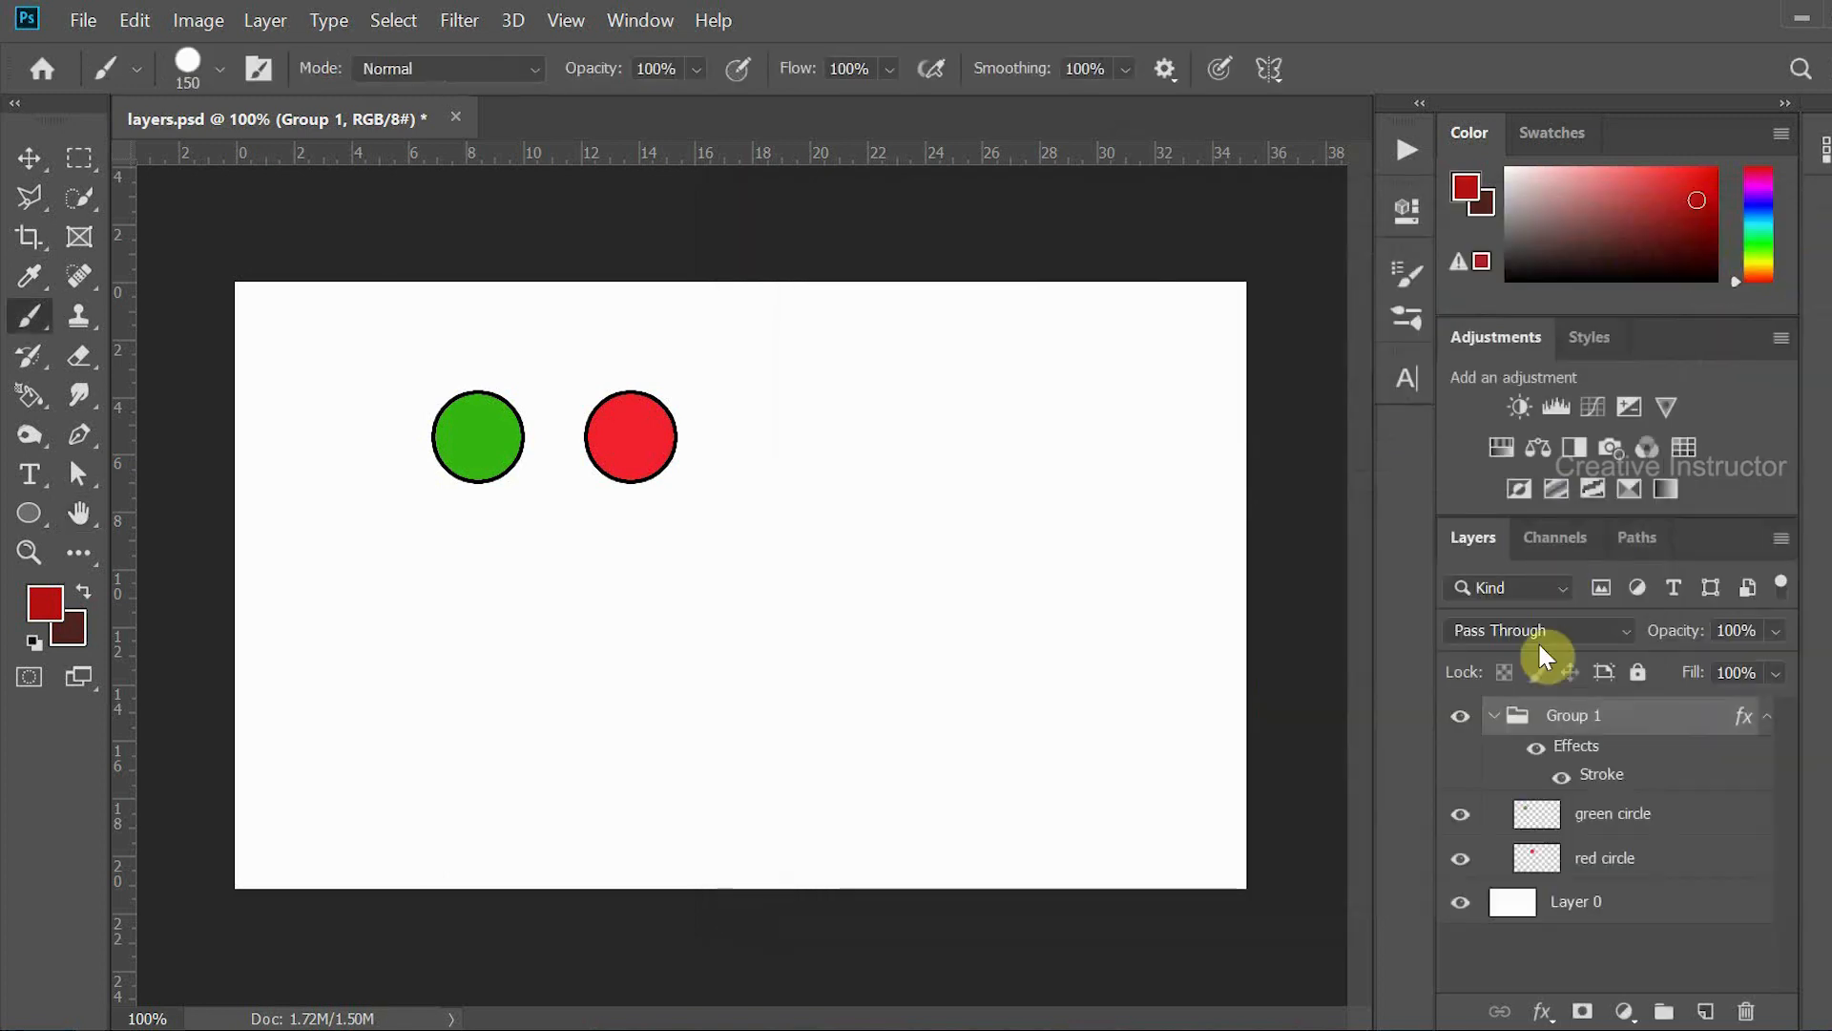
# - Clear the layer style from Group 1
pyautogui.rightClick(1659, 723)
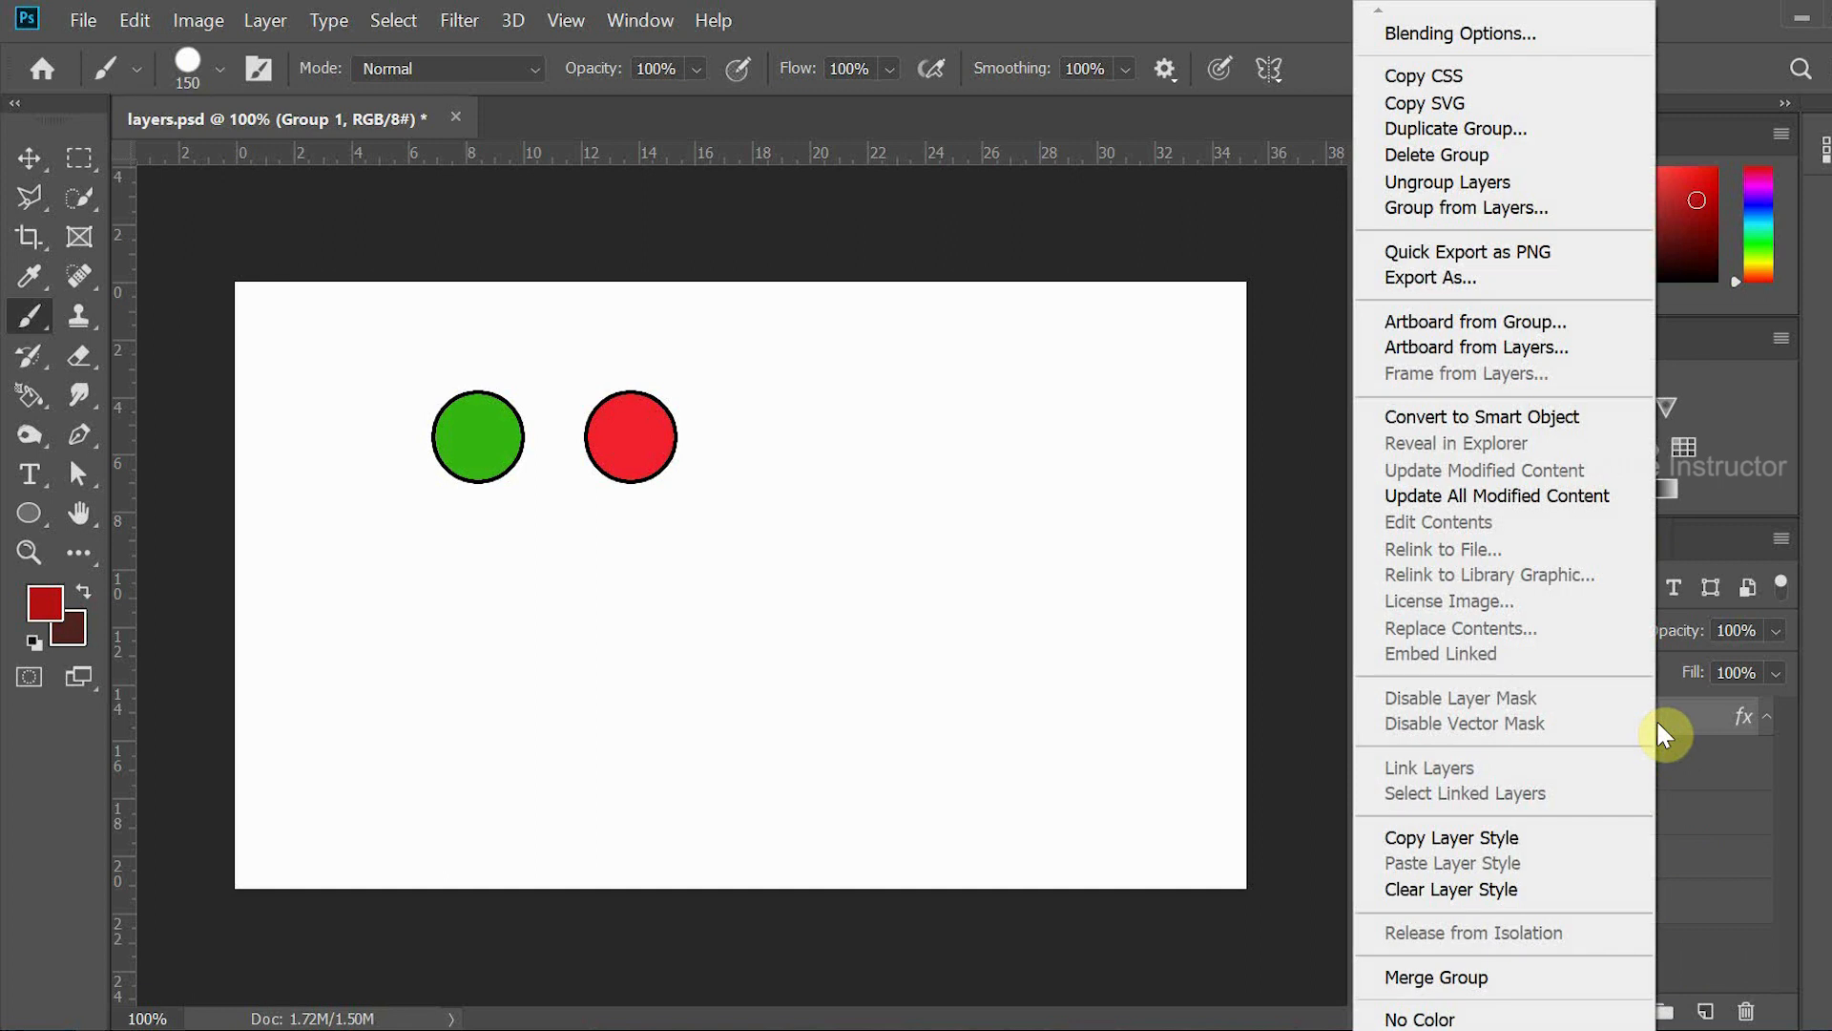
pyautogui.click(1508, 898)
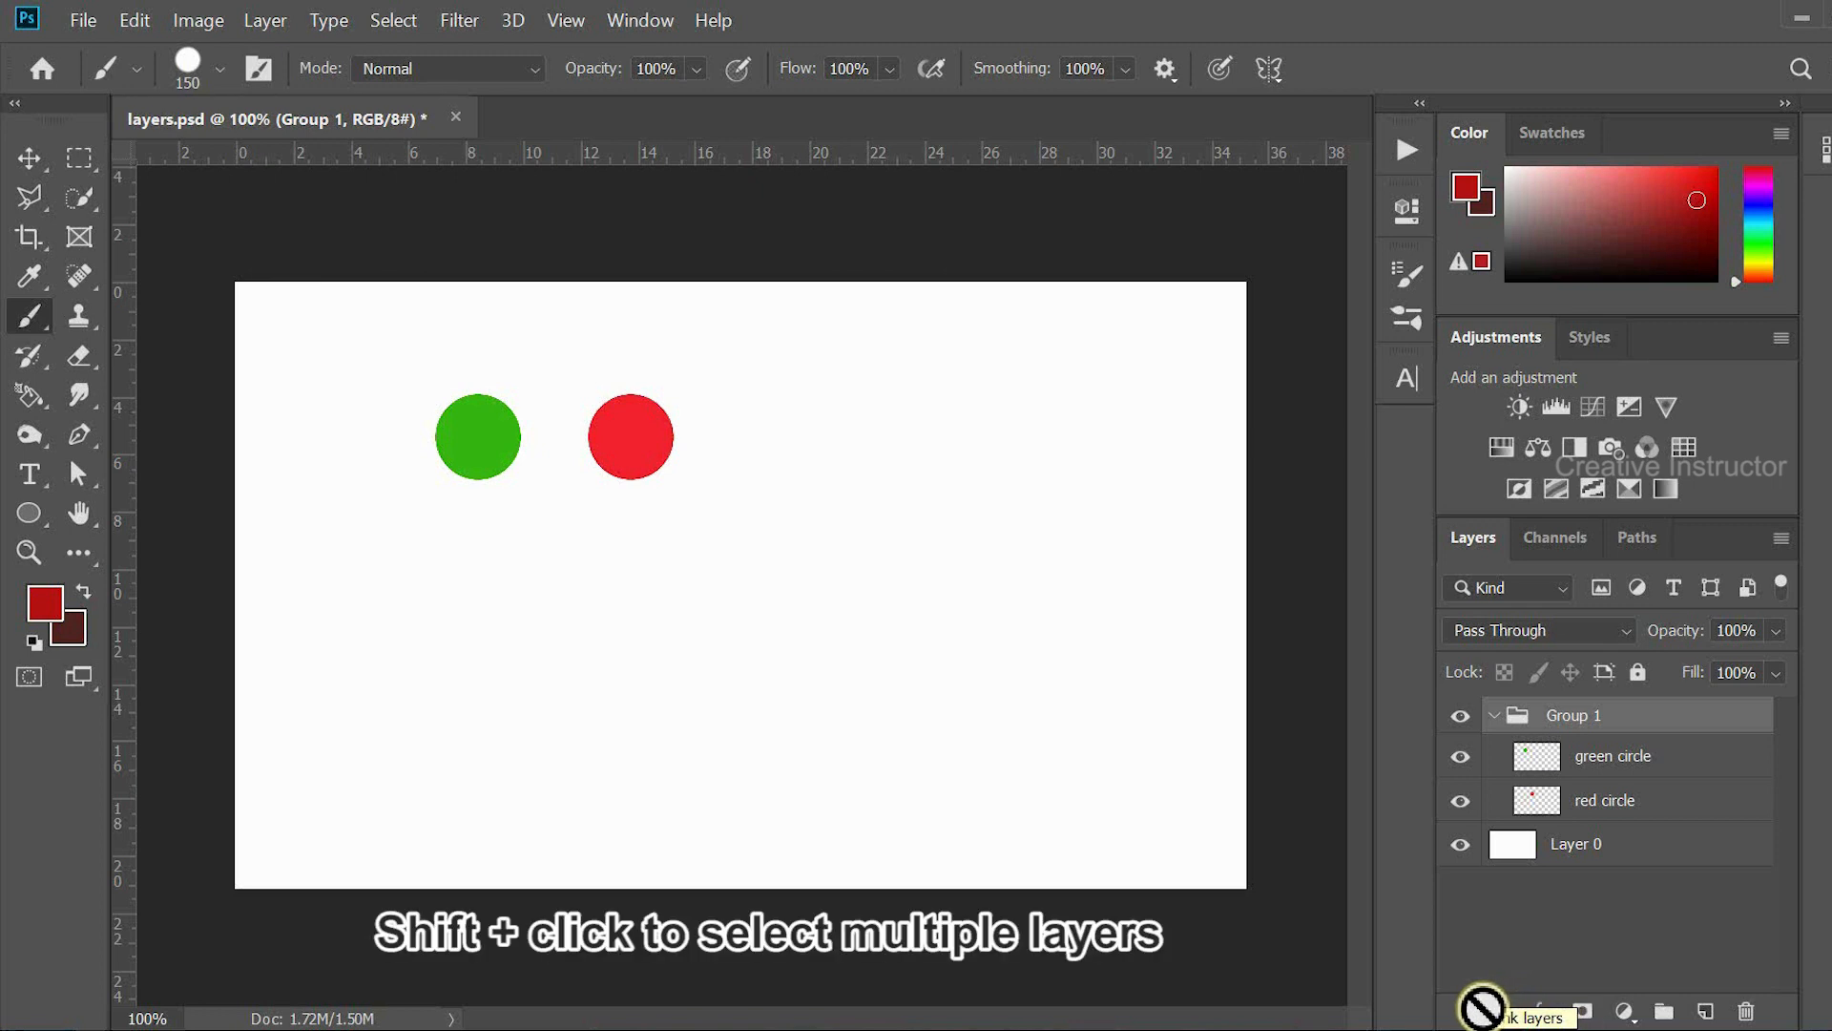
# - Select all layers from Group 1 down to Layer 0 and link them
pyautogui.keyDown('shift'); pyautogui.click(1577, 851); pyautogui.keyUp('shift')
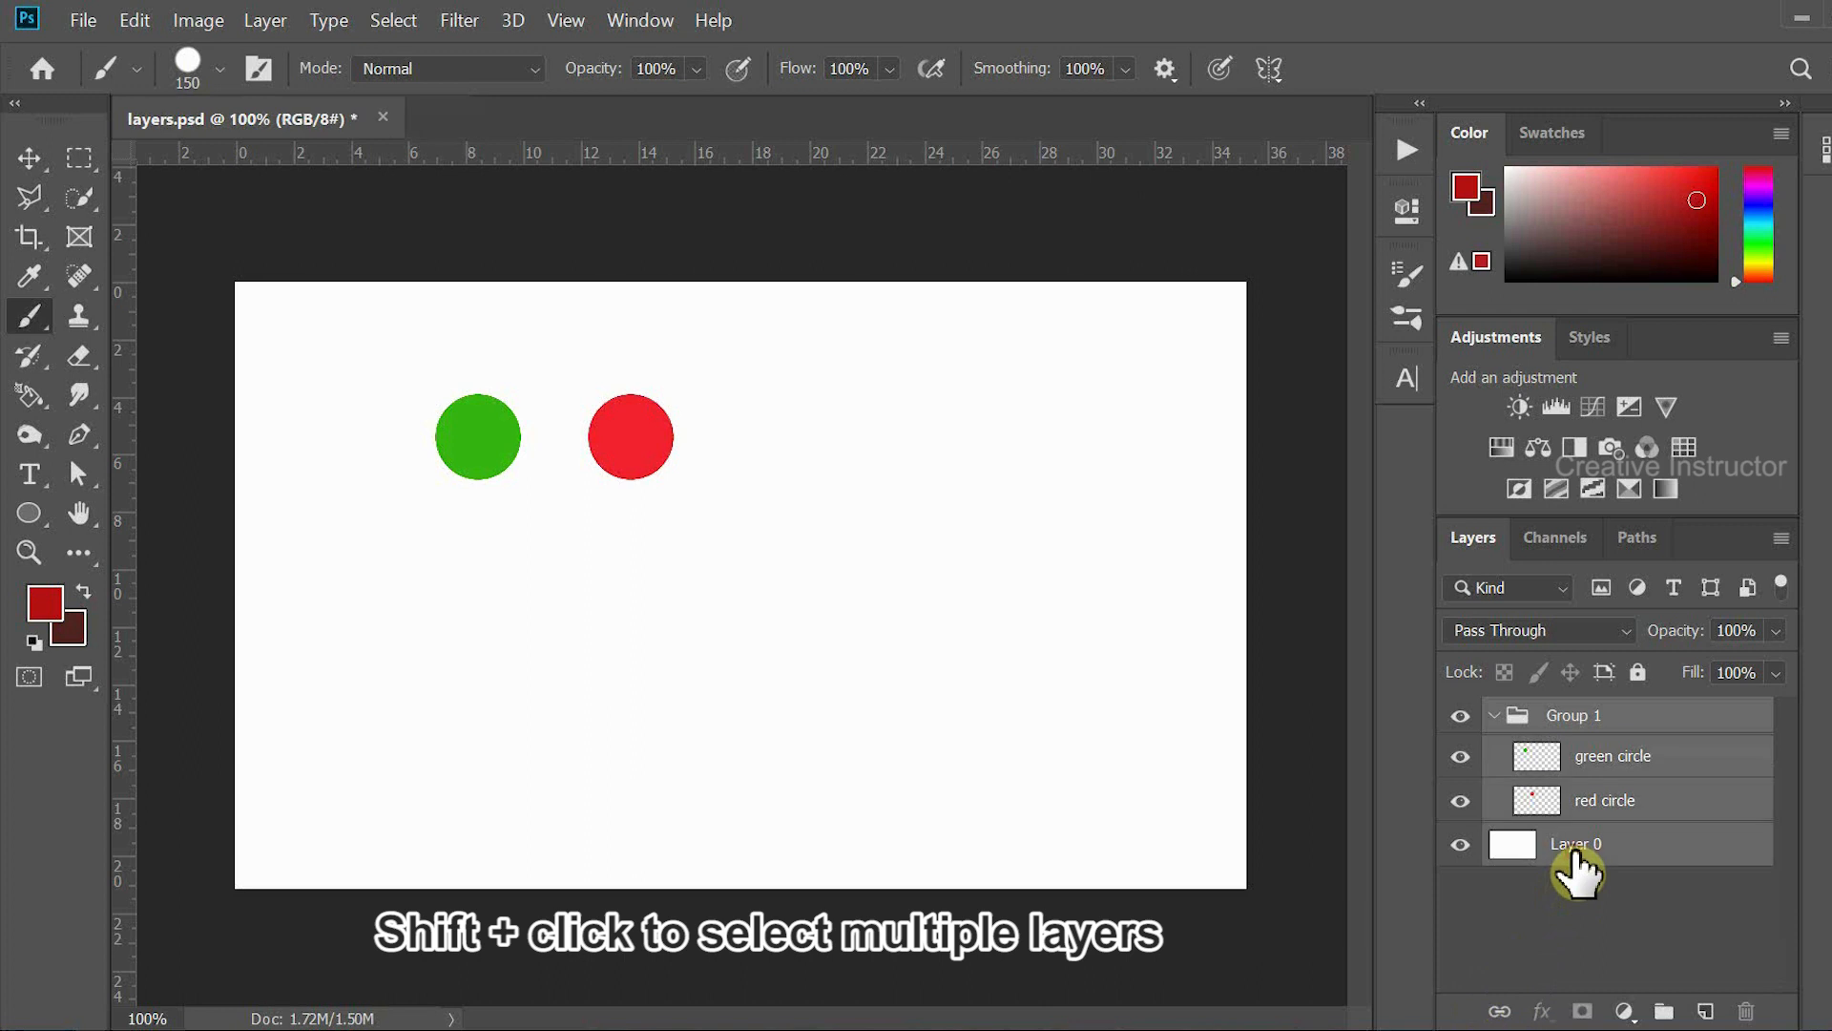
pyautogui.click(1500, 1014)
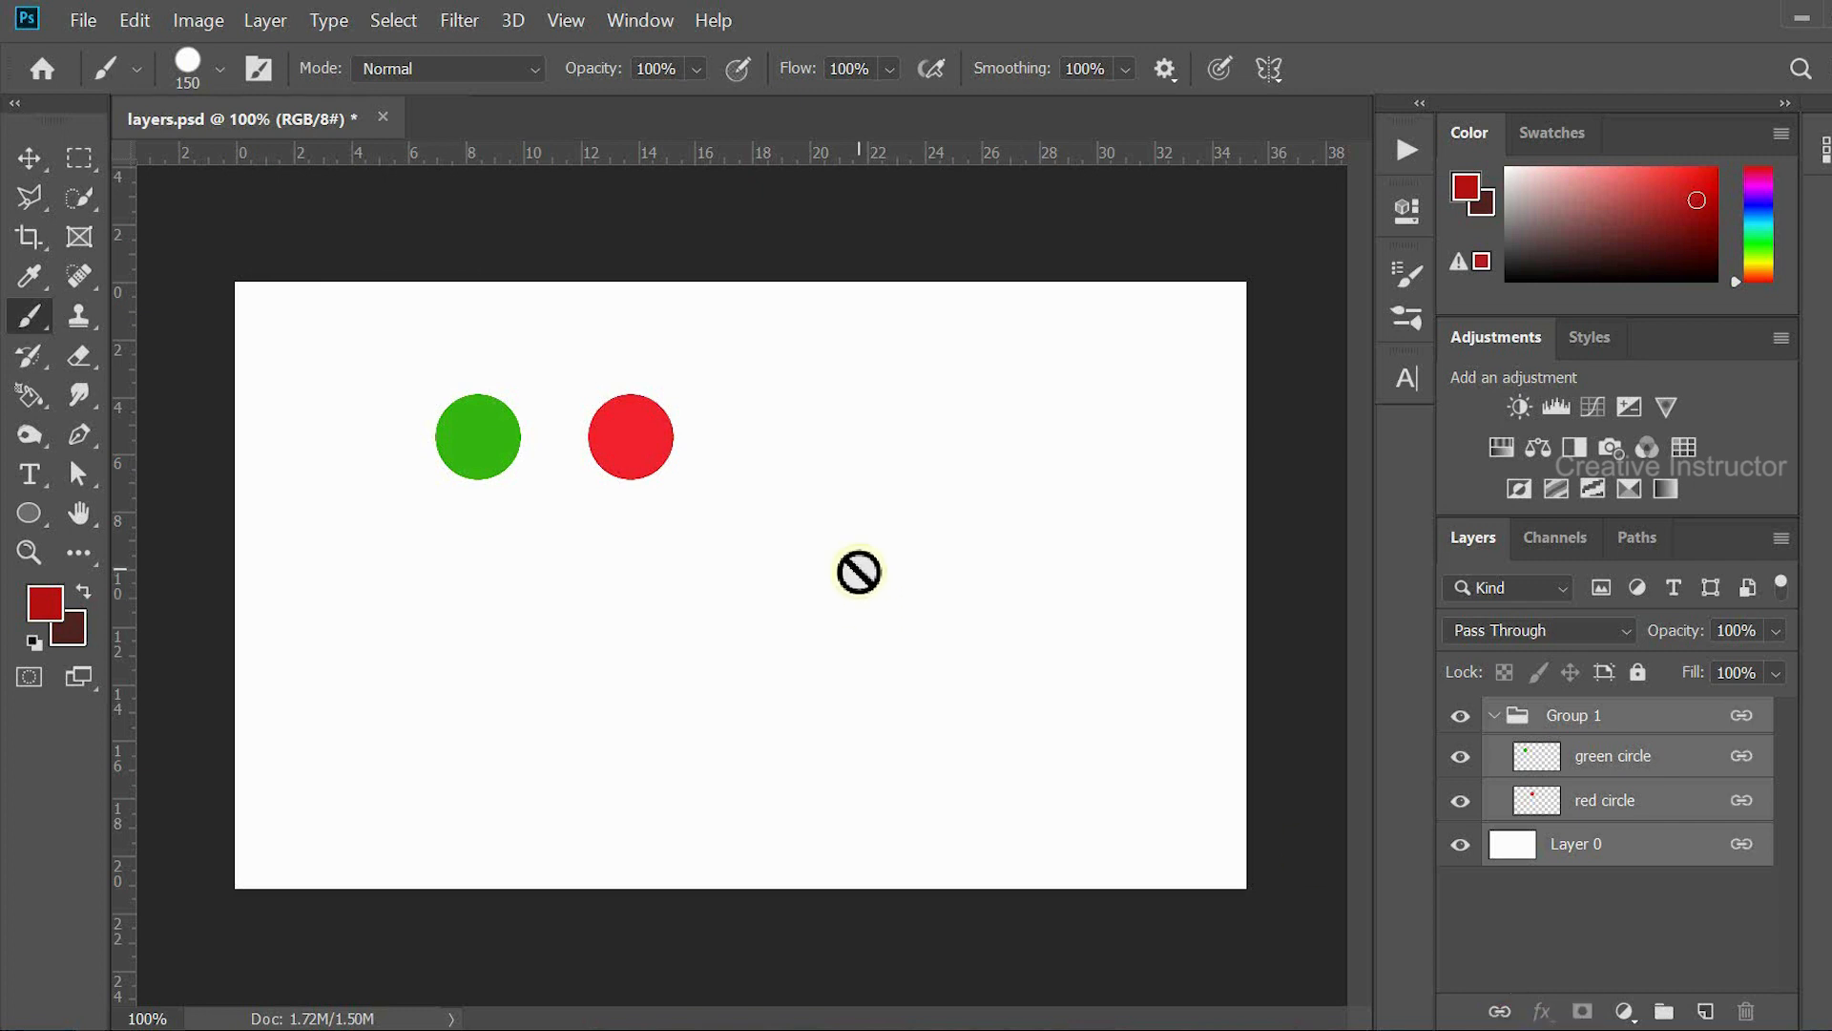
# - Move the linked layers together on the canvas slightly down and to the right with the Move tool
pyautogui.click(28, 165)
pyautogui.moveTo(420, 409); pyautogui.dragTo(603, 451)
pyautogui.moveTo(585, 440); pyautogui.dragTo(536, 487)
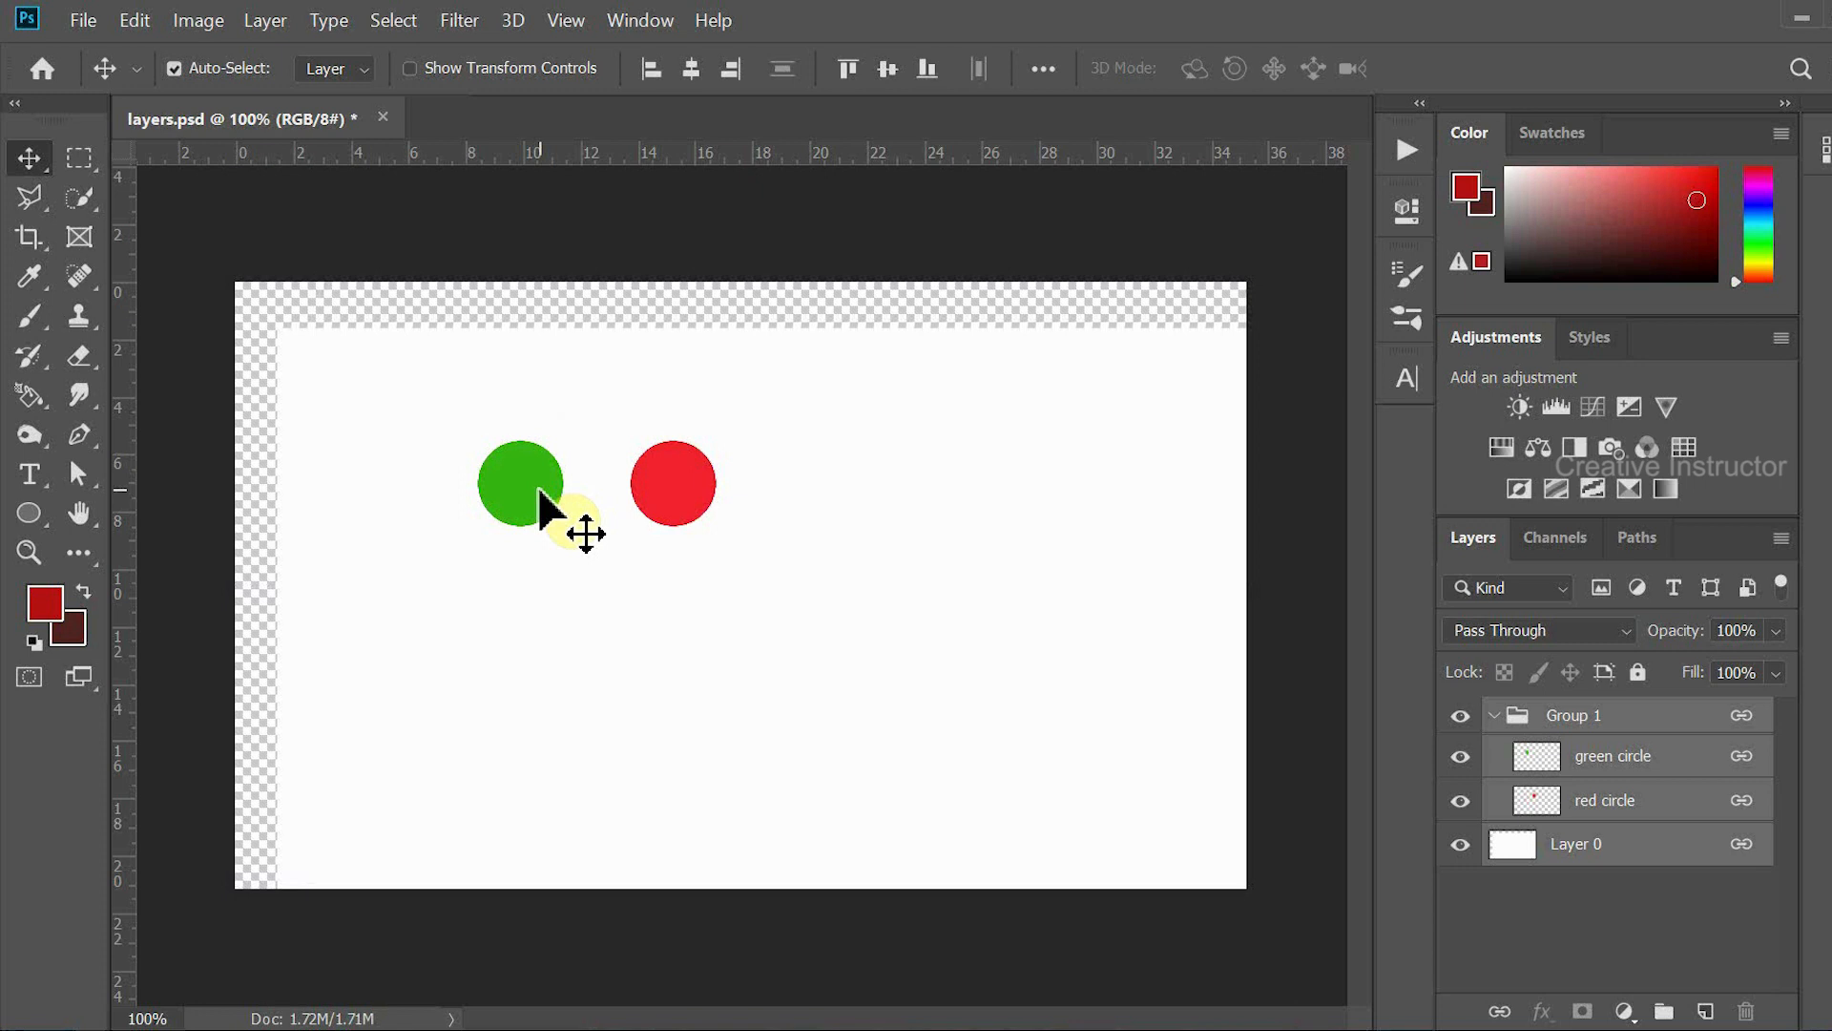
# - Unlink the layers and move Layer 0 on its own so it covers the whole canvas again
pyautogui.click(1500, 1013)
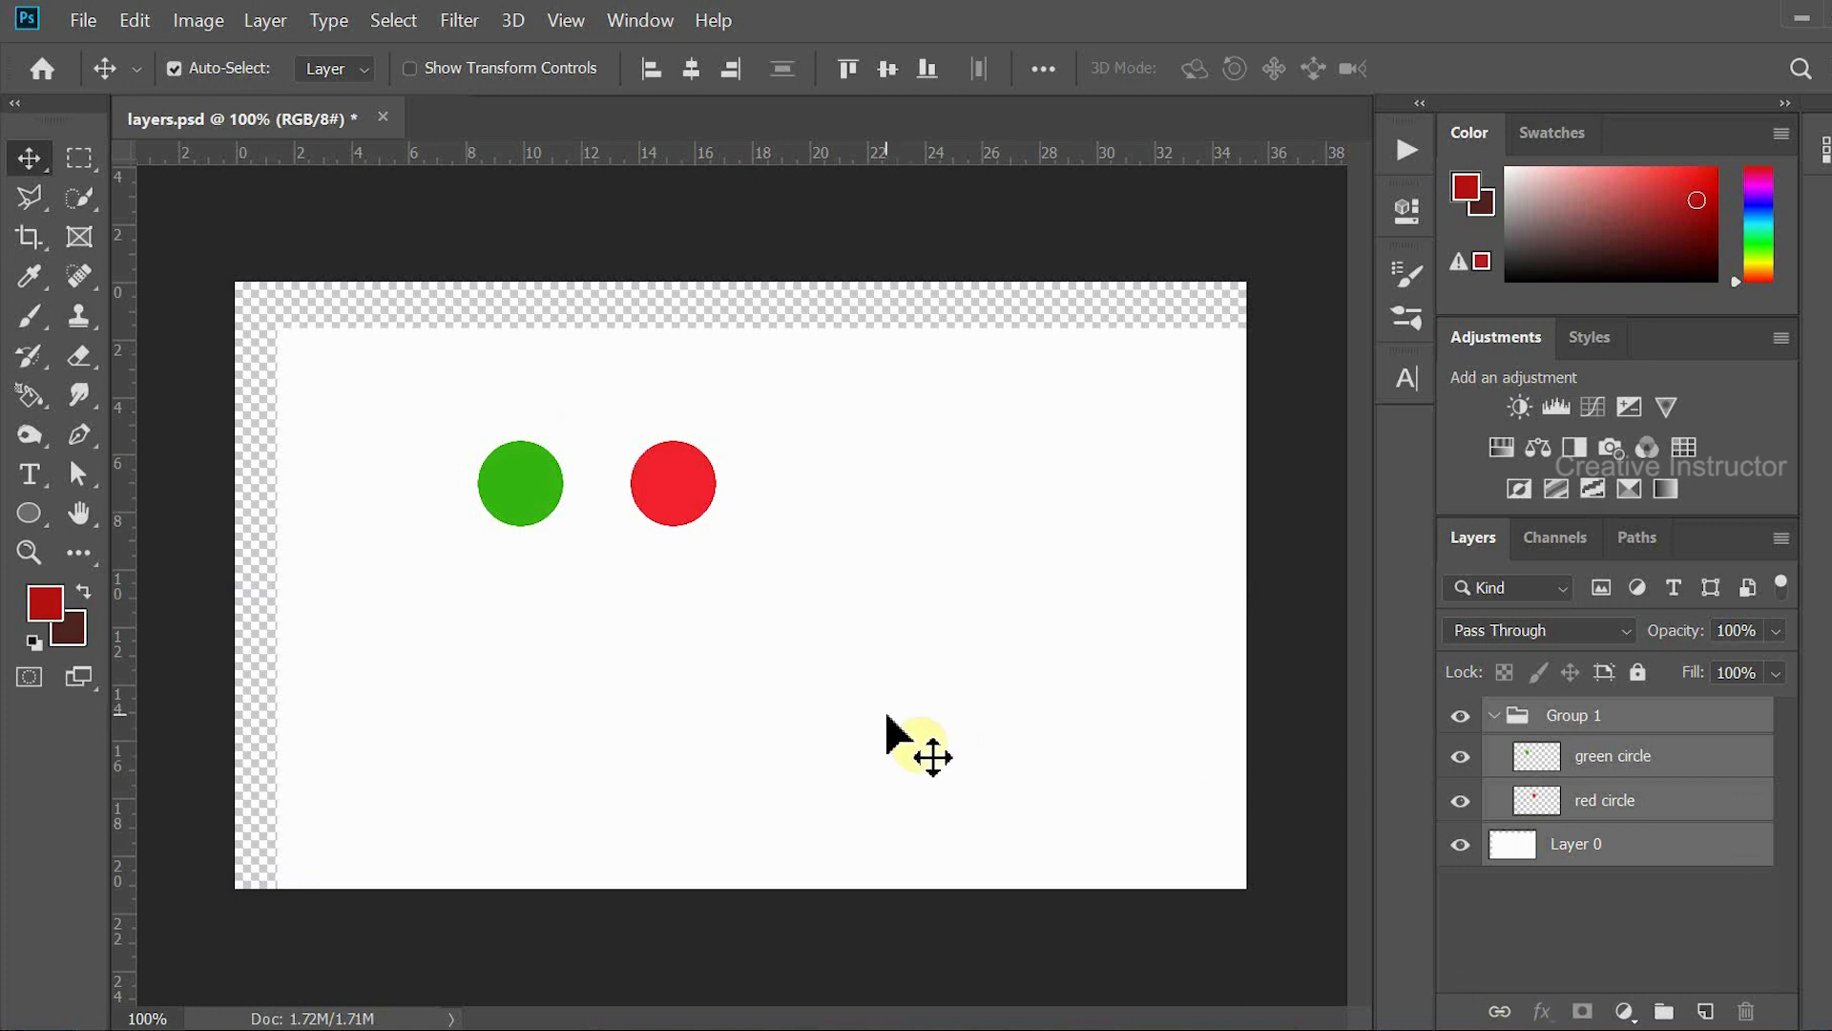
pyautogui.click(888, 286)
pyautogui.moveTo(876, 615); pyautogui.dragTo(784, 554)
pyautogui.hotkey('ctrl', 'z')
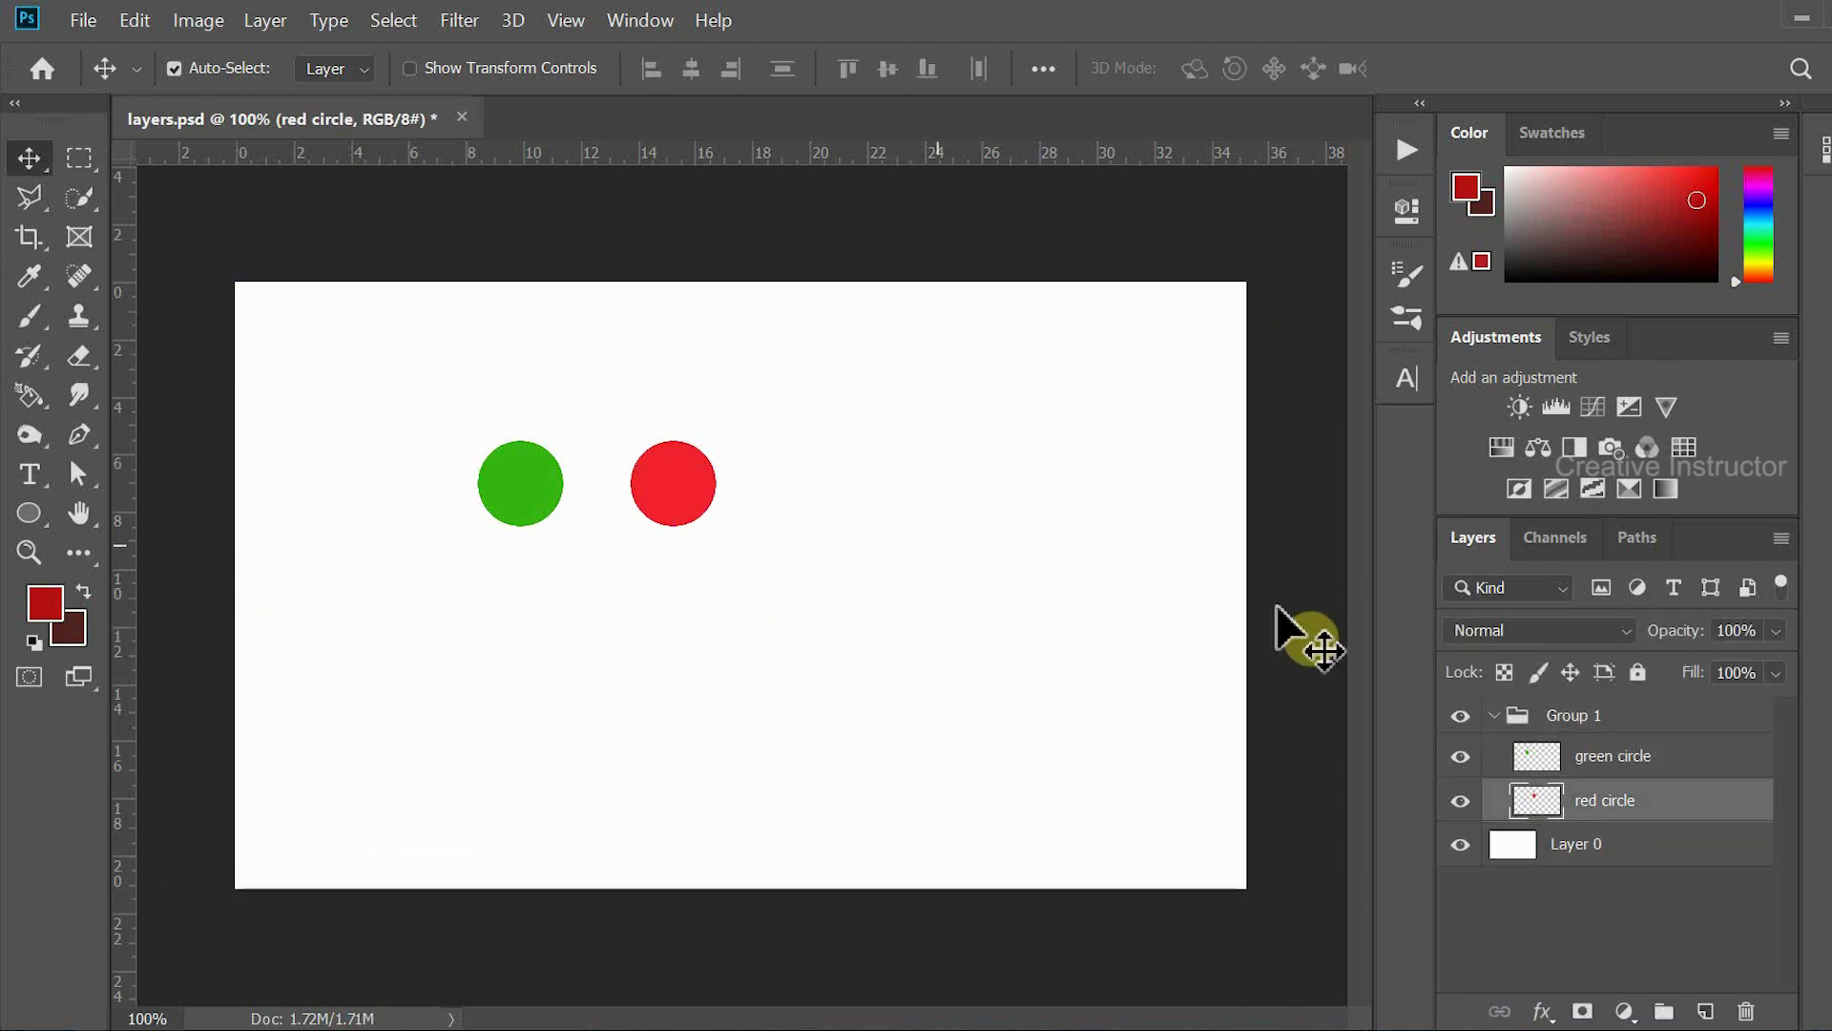
# - Lower the red circle layer's fill to 0% and restore it to 100%
pyautogui.click(1771, 674)
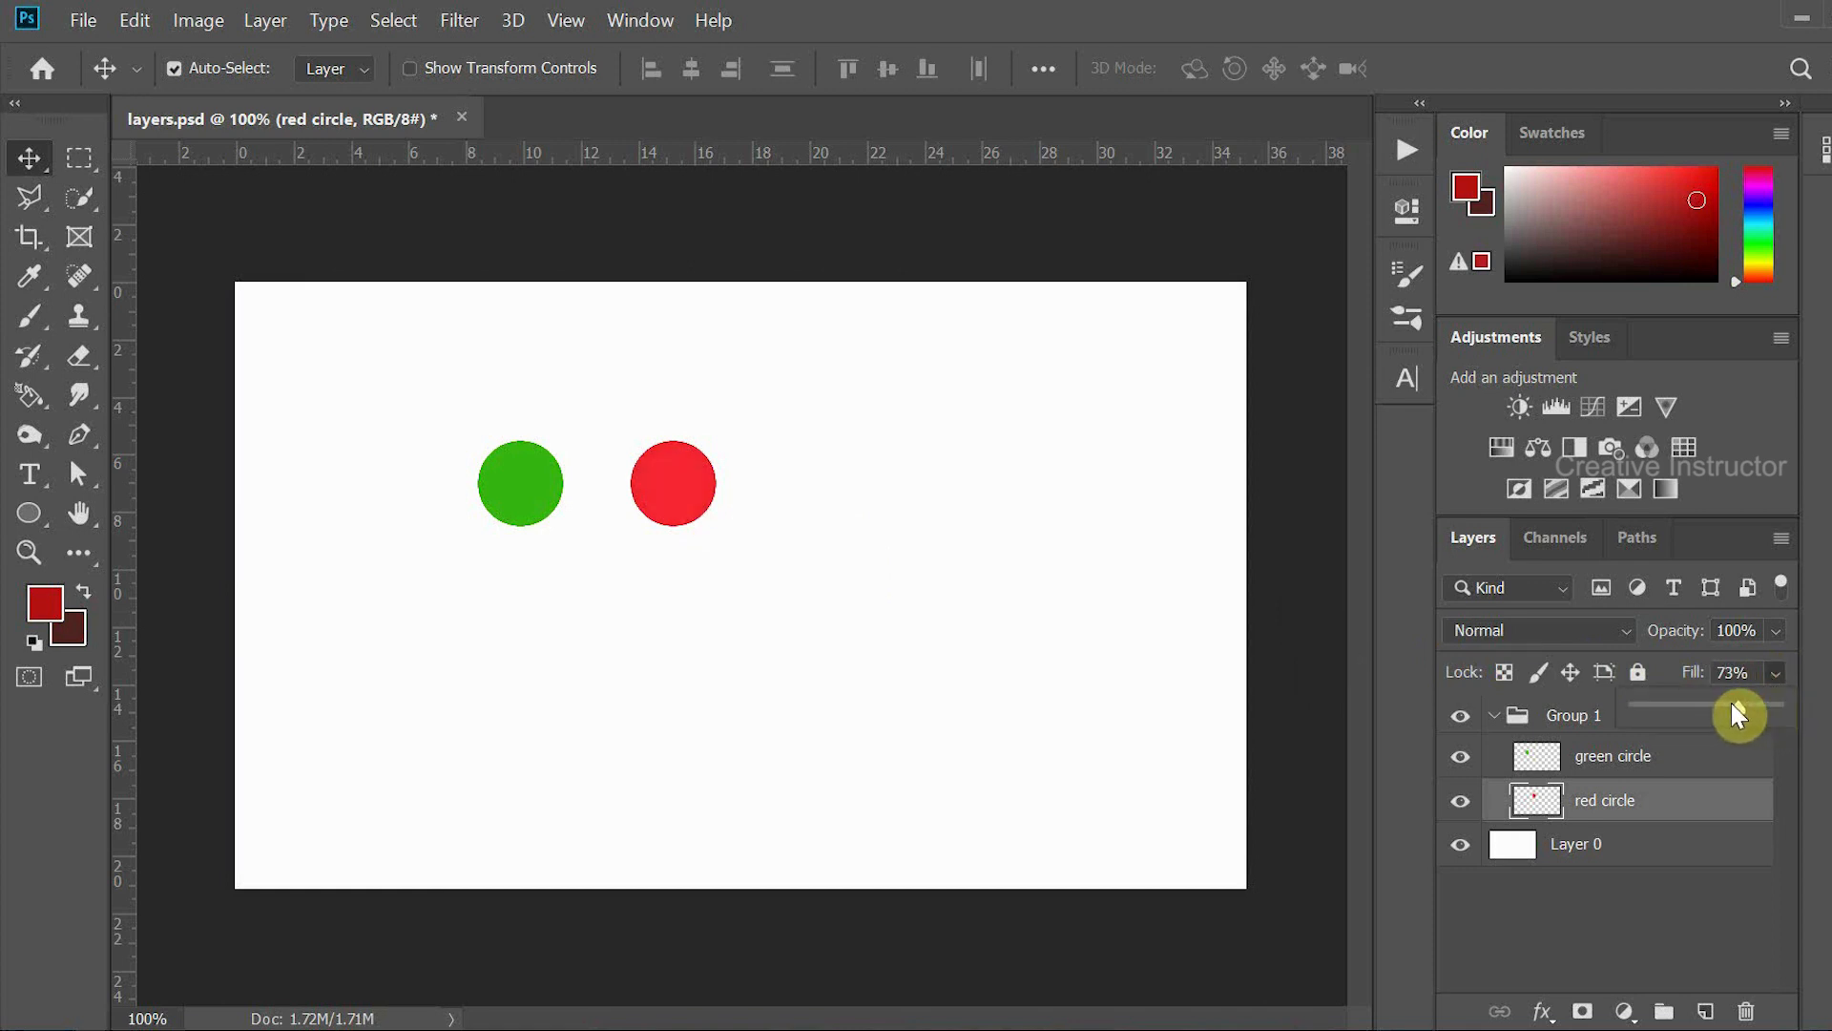
pyautogui.moveTo(1665, 704); pyautogui.dragTo(1629, 703)
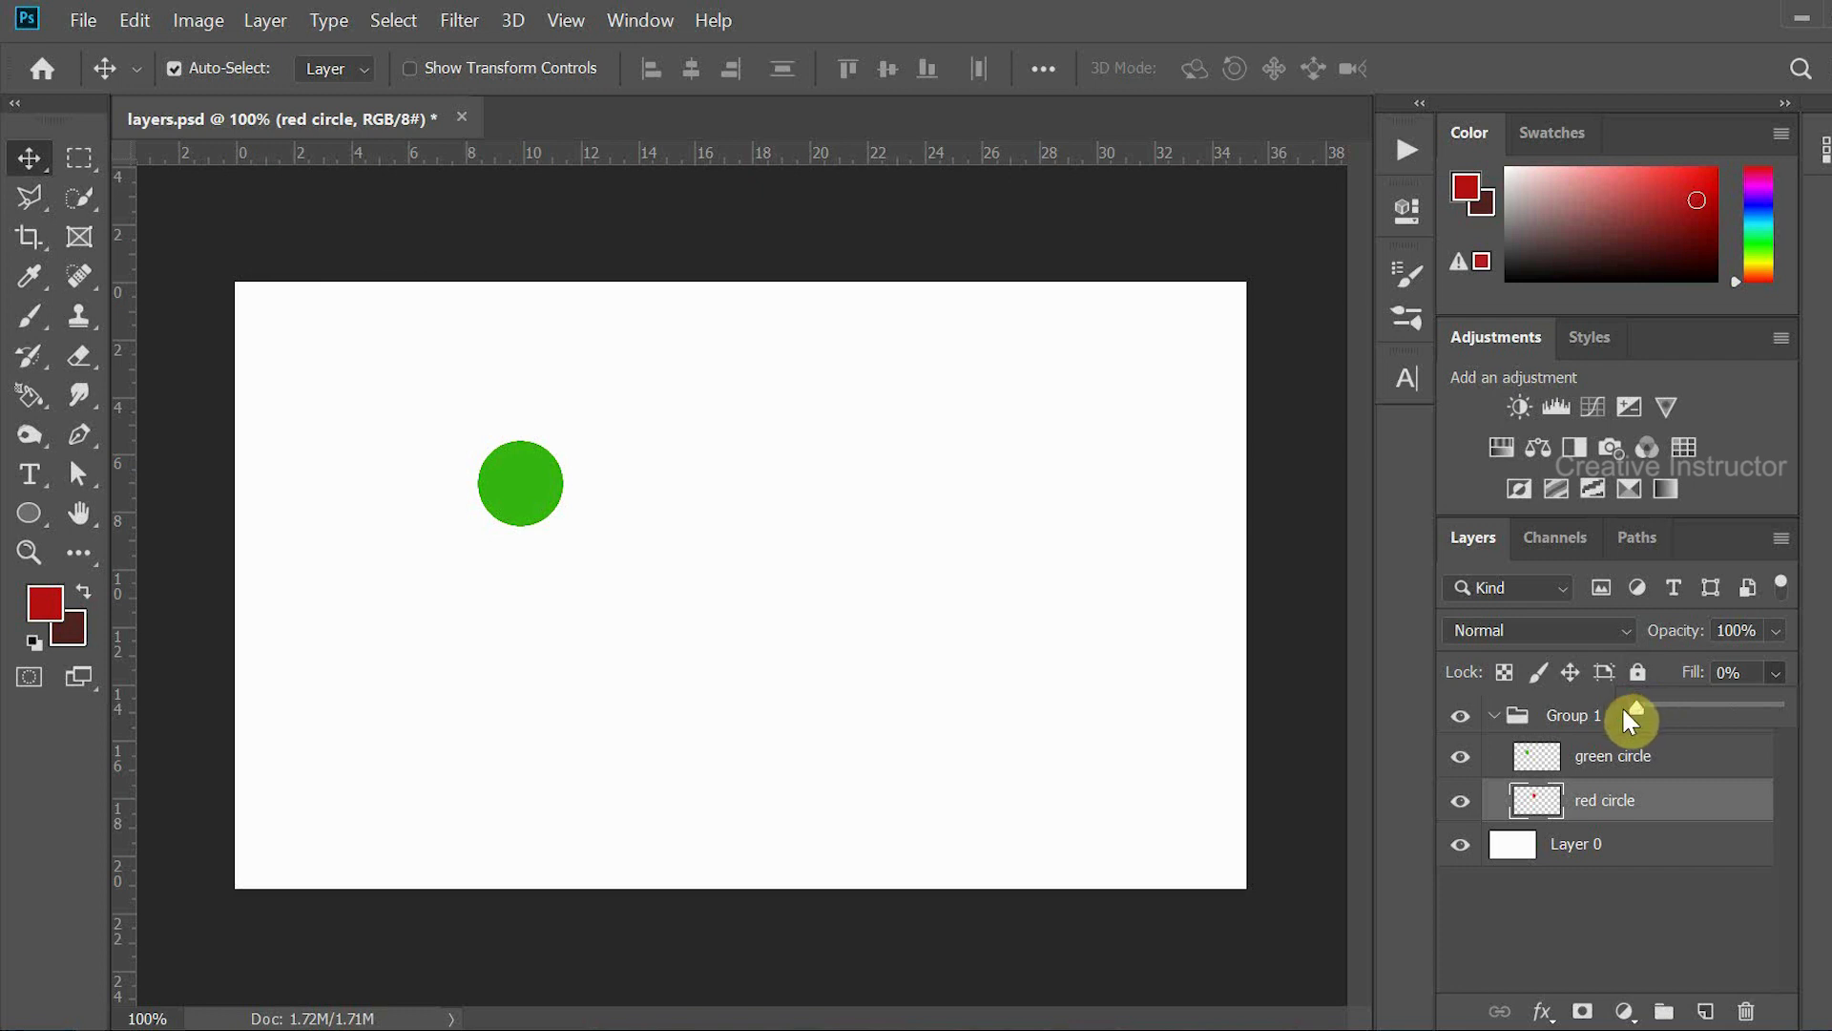
pyautogui.moveTo(1638, 708); pyautogui.dragTo(1804, 718)
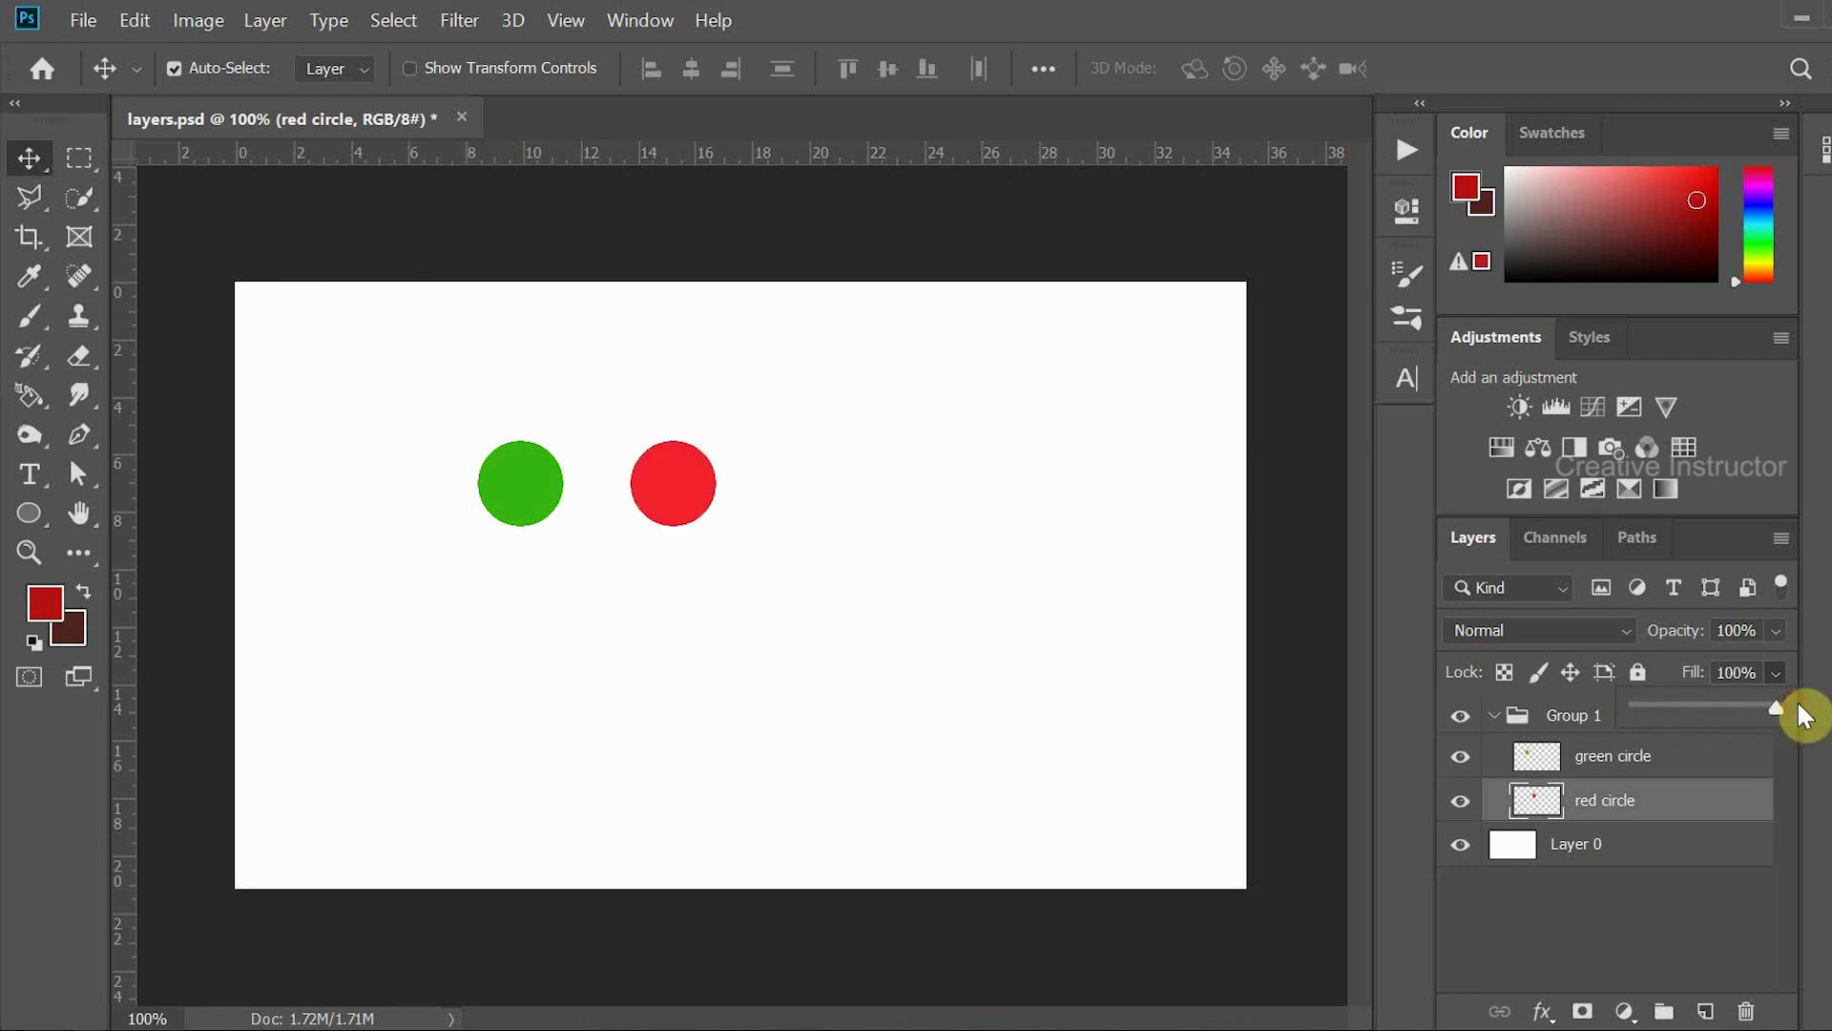
pyautogui.click(1683, 610)
# - Try out the opacity setting on the red circle layer and return it to 100%
pyautogui.click(1775, 632)
pyautogui.moveTo(1779, 663)
pyautogui.mouseDown()
pyautogui.moveTo(1618, 660)
pyautogui.moveTo(1789, 666)
pyautogui.mouseUp()
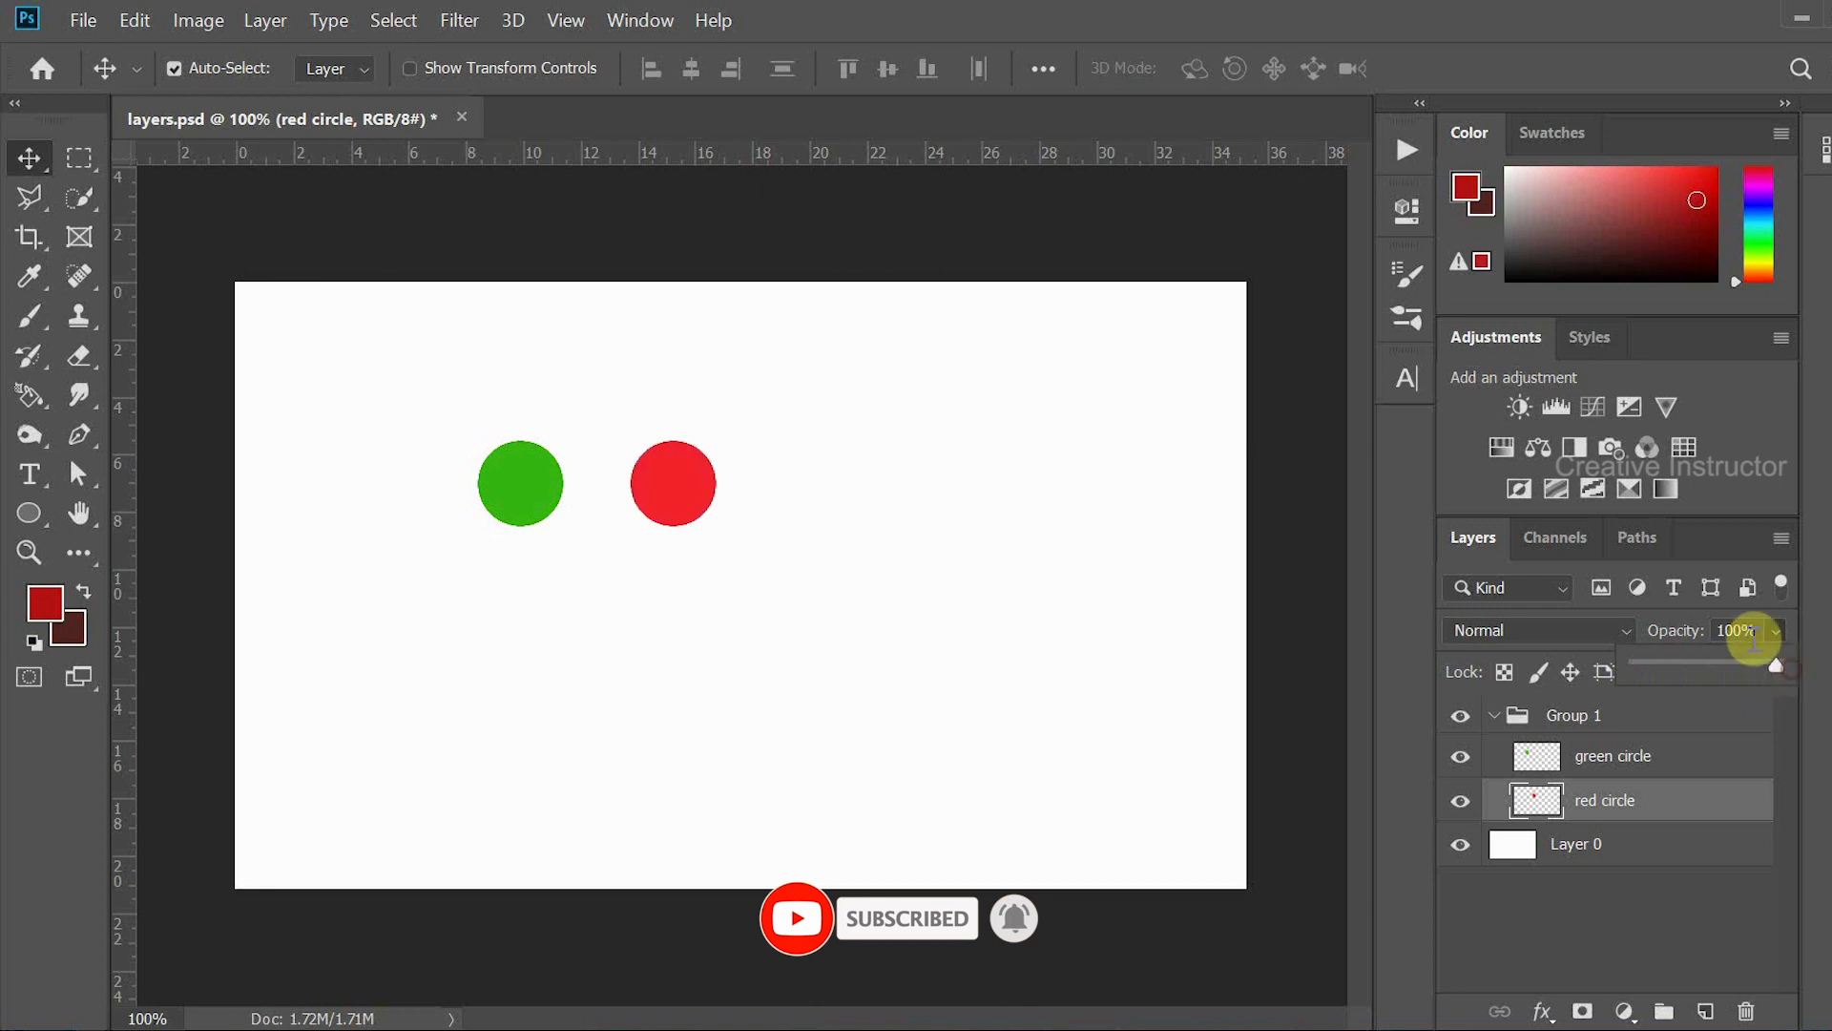
pyautogui.click(1682, 617)
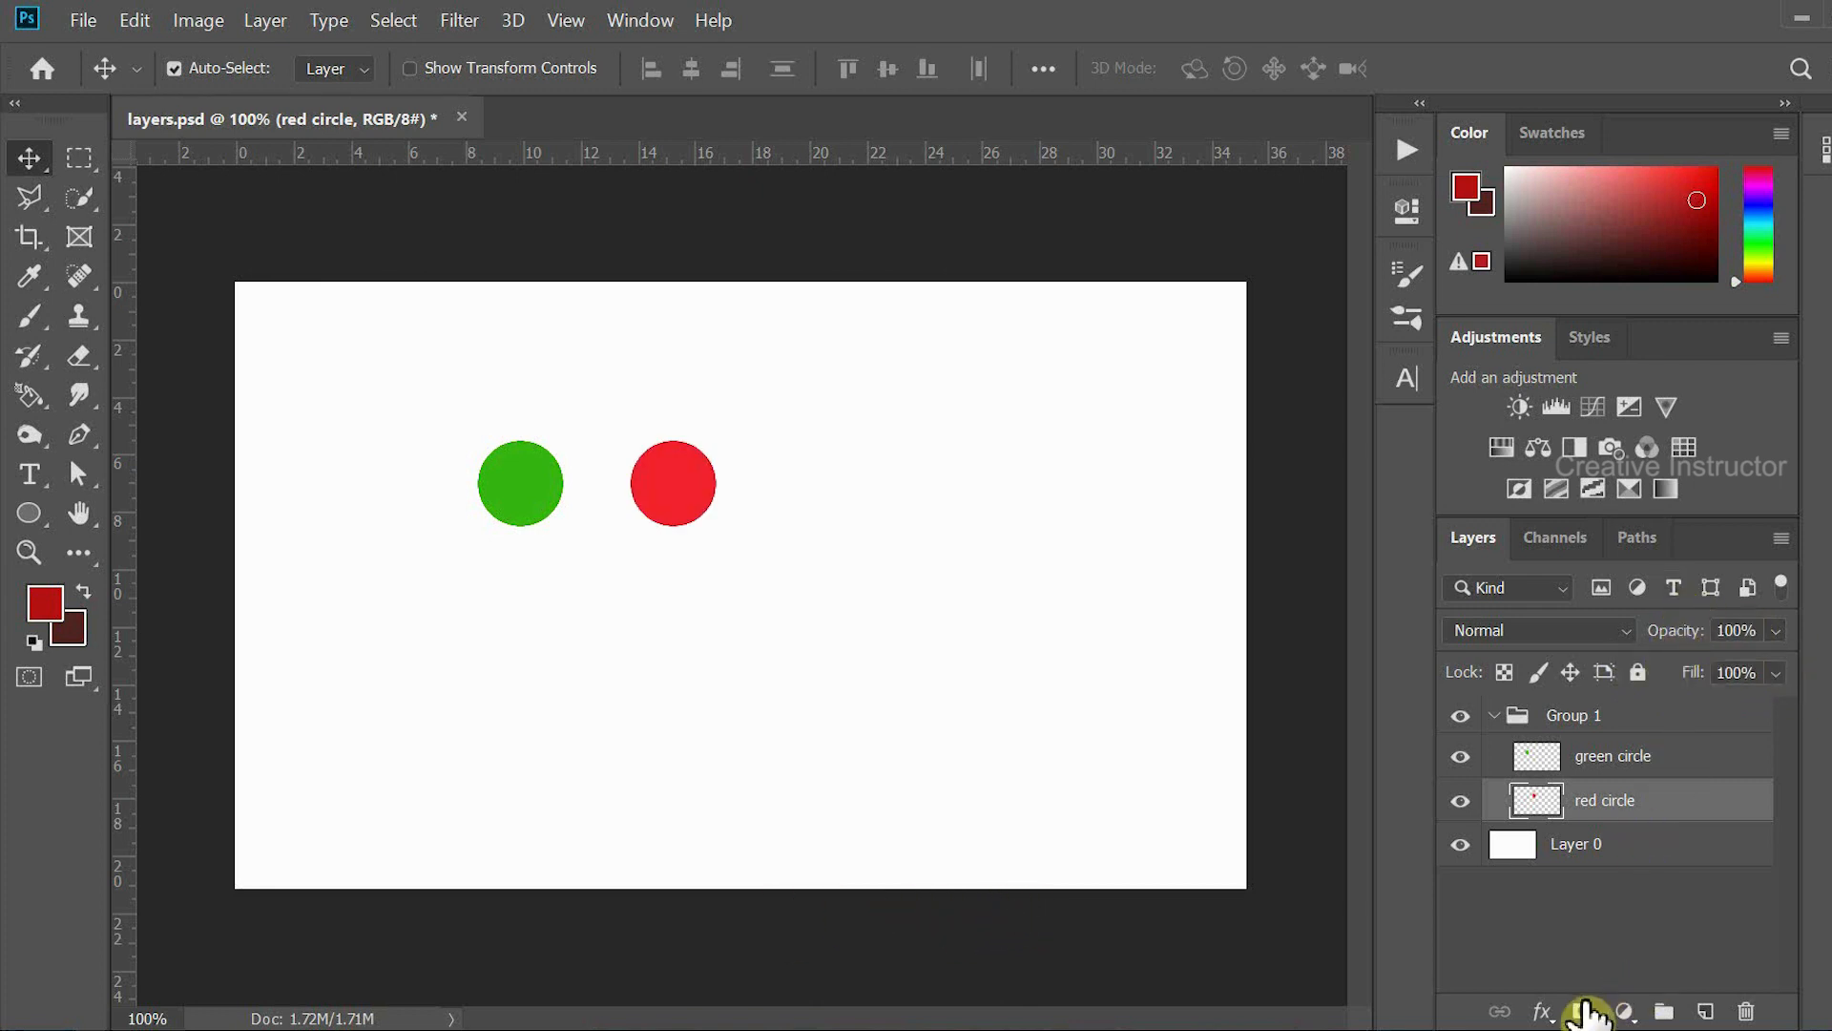
# - Add a black 4 px outside Stroke layer style to the red circle layer
pyautogui.click(1539, 1014)
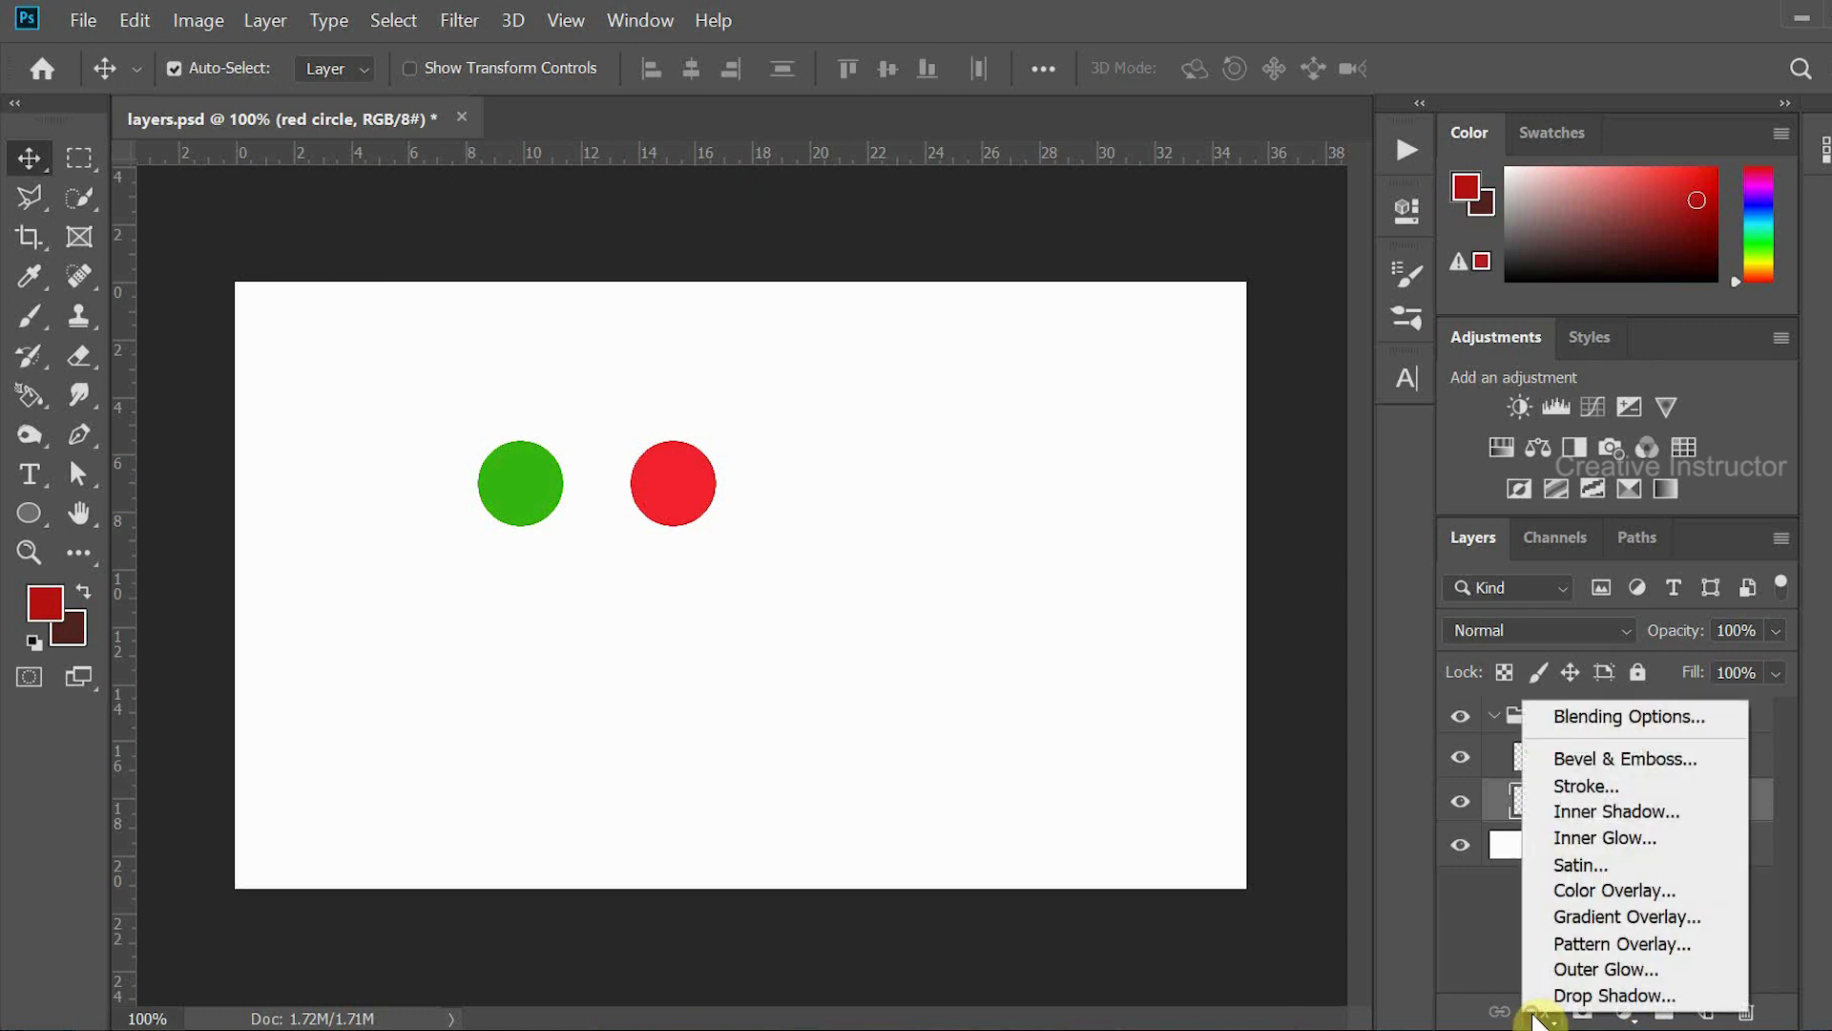
pyautogui.click(1550, 792)
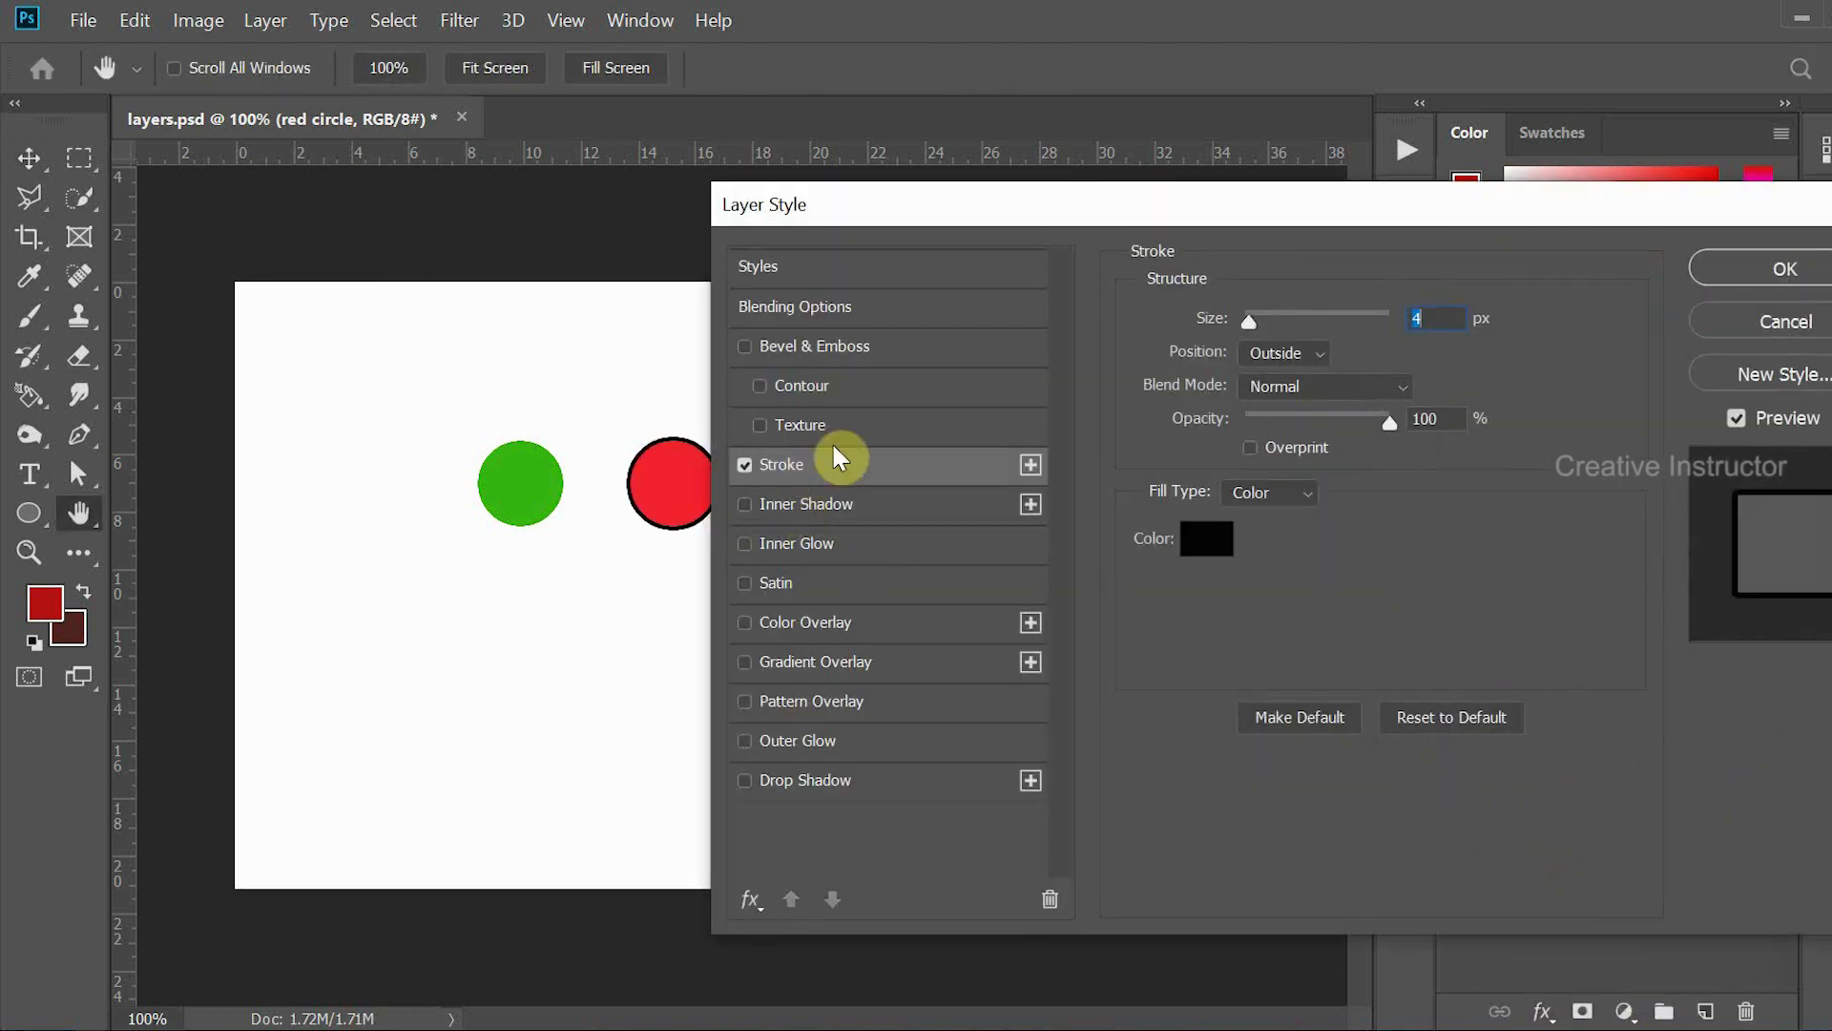
pyautogui.click(1739, 279)
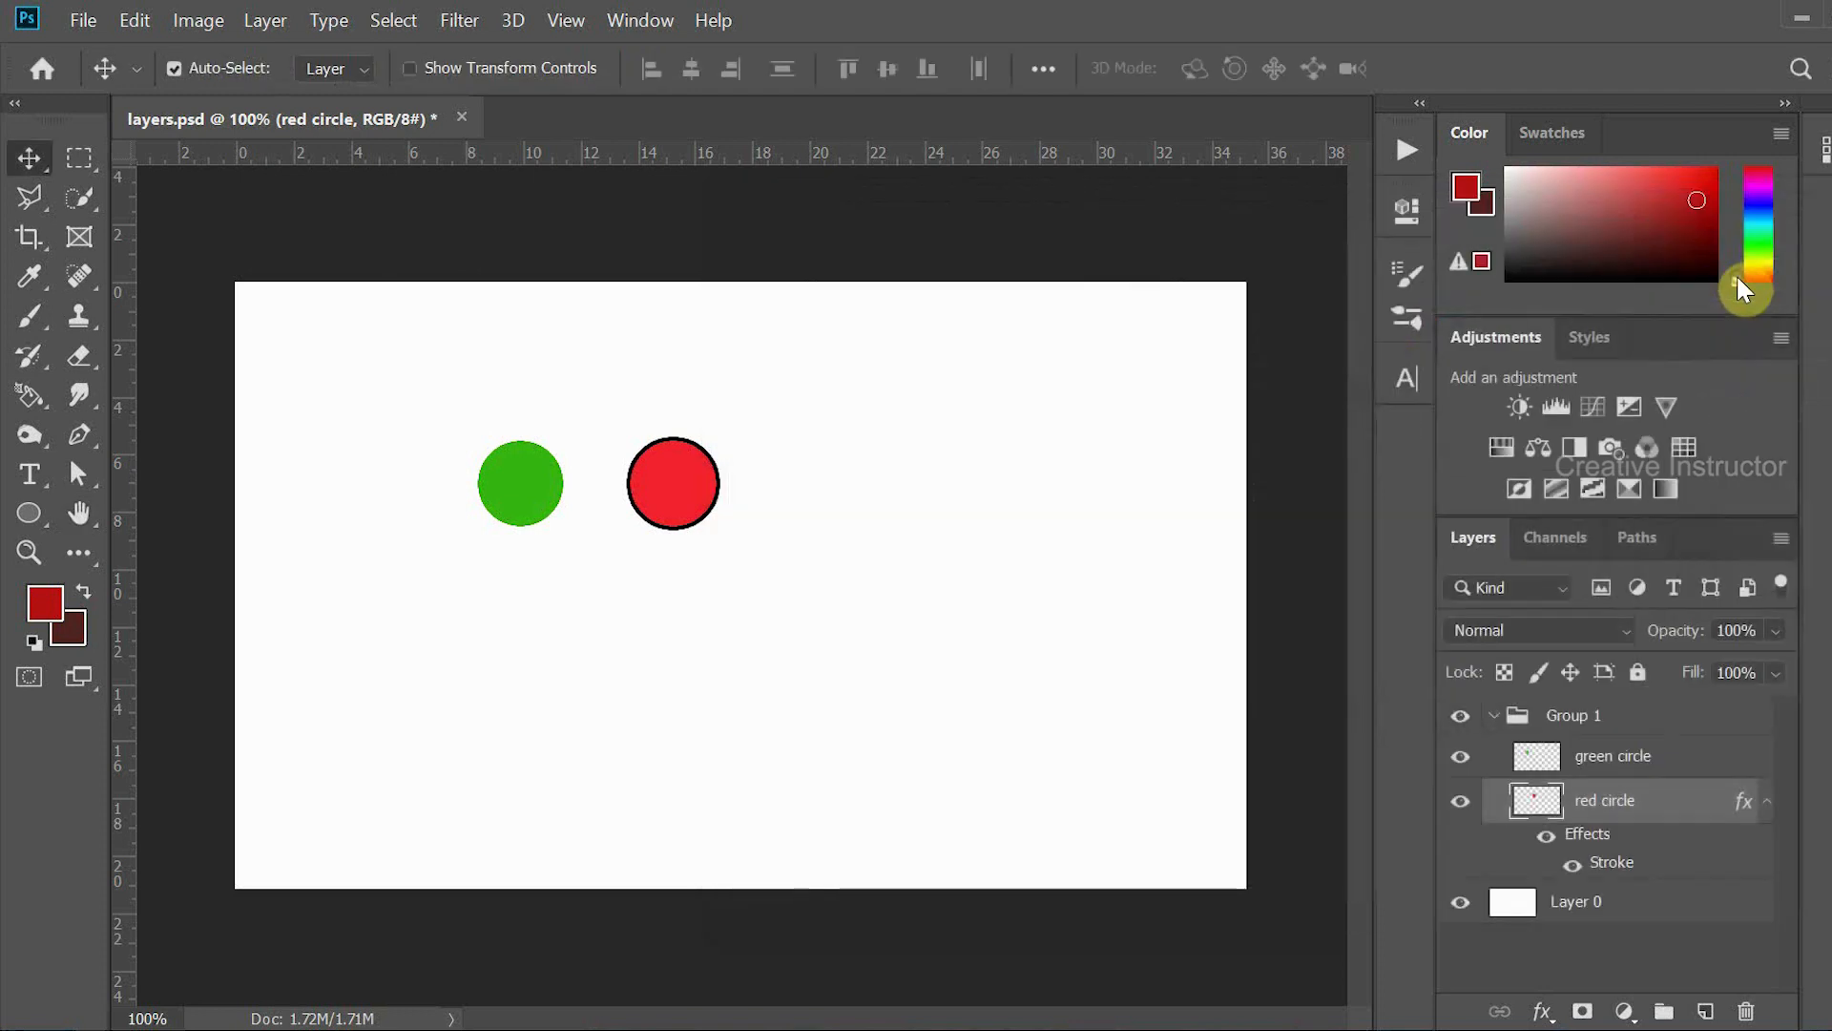
# - Lower the opacity of the stroked red circle layer to compare its effect on the stroke, and restore it to 100%
pyautogui.click(1775, 630)
pyautogui.moveTo(1777, 665); pyautogui.dragTo(1701, 679)
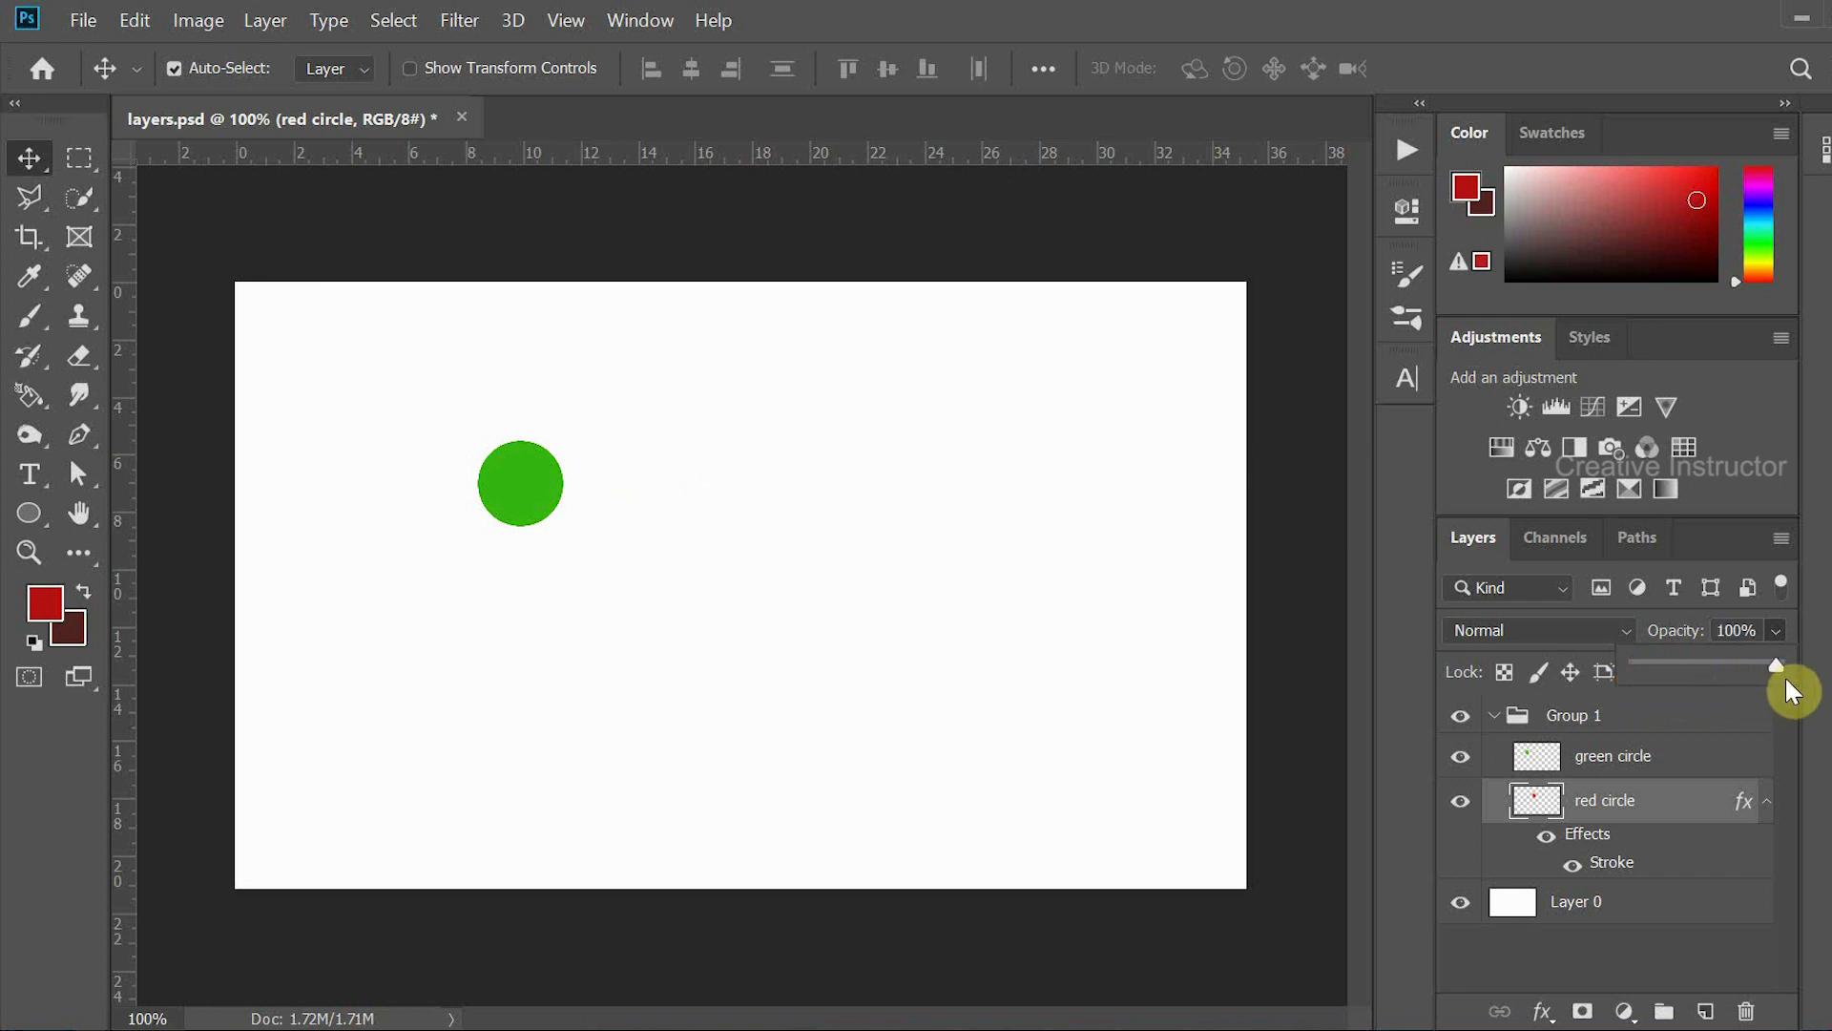
pyautogui.click(1677, 797)
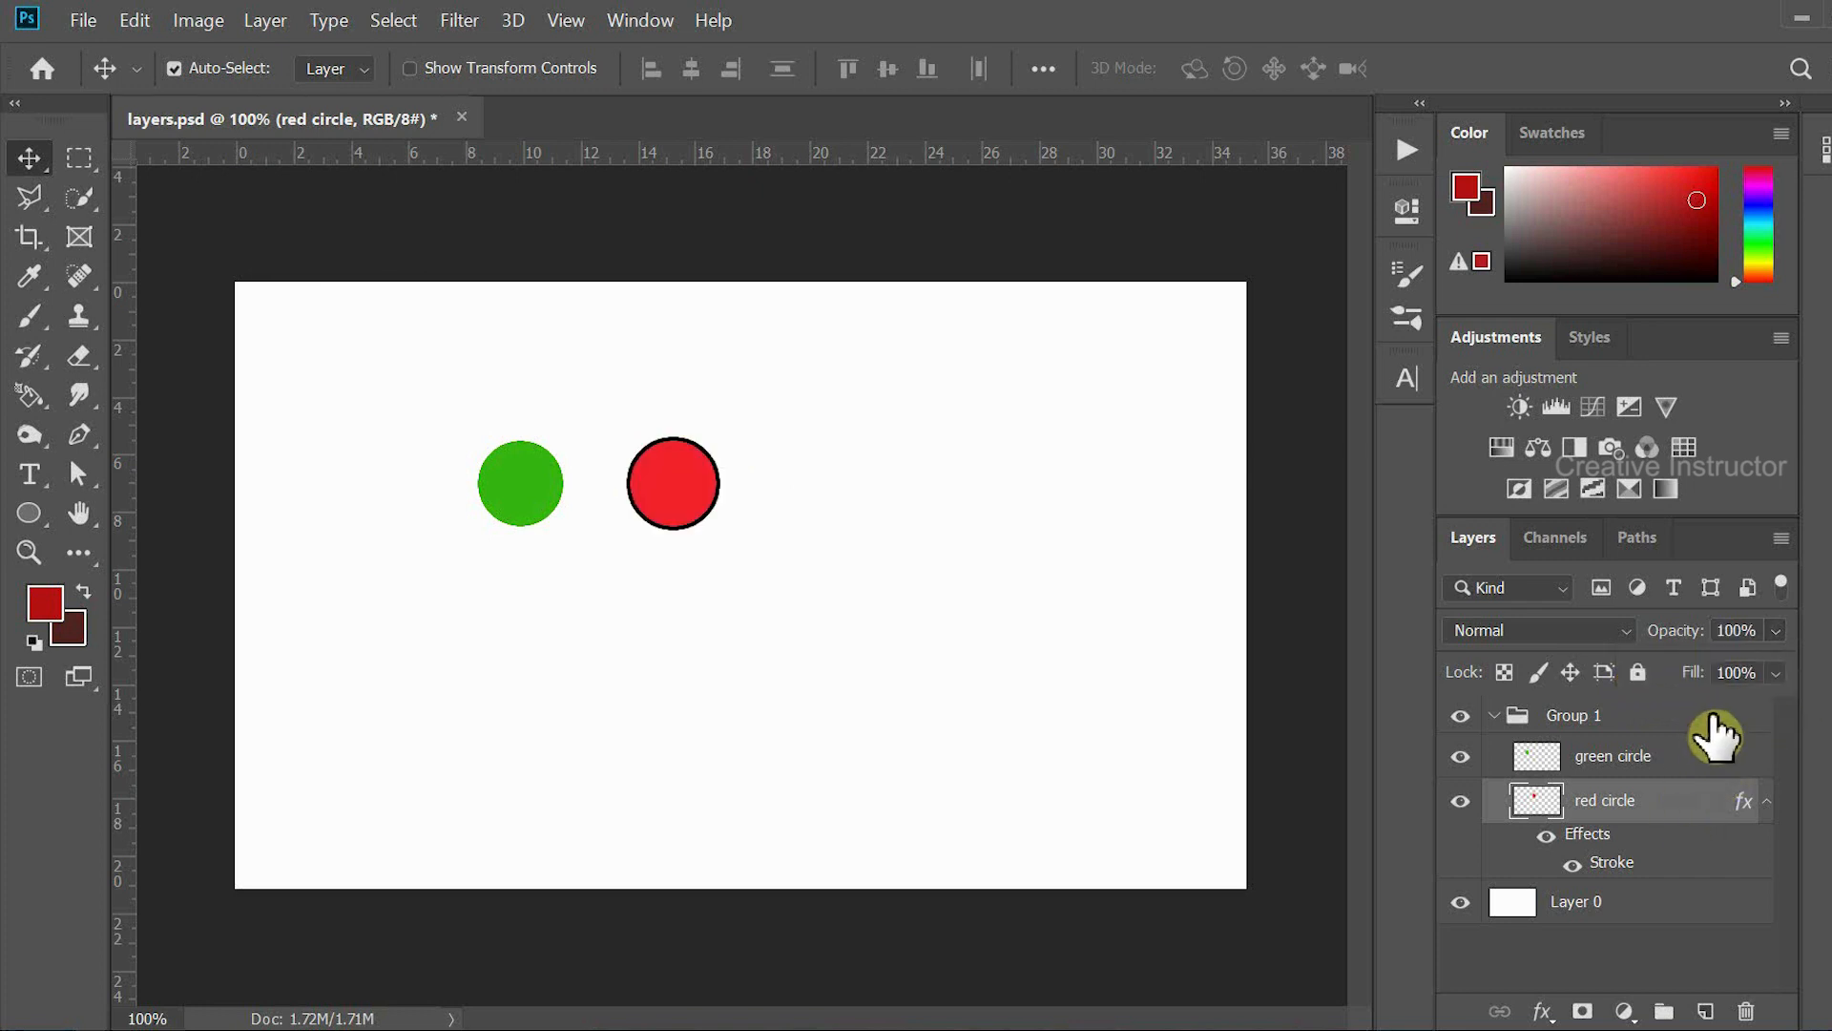
# - Reduce the stroked red circle's fill to leave only its outline visible, and set the fill back to 100%
pyautogui.click(1774, 673)
pyautogui.moveTo(1691, 712)
pyautogui.mouseDown()
pyautogui.moveTo(1630, 714)
pyautogui.moveTo(1669, 714)
pyautogui.mouseUp()
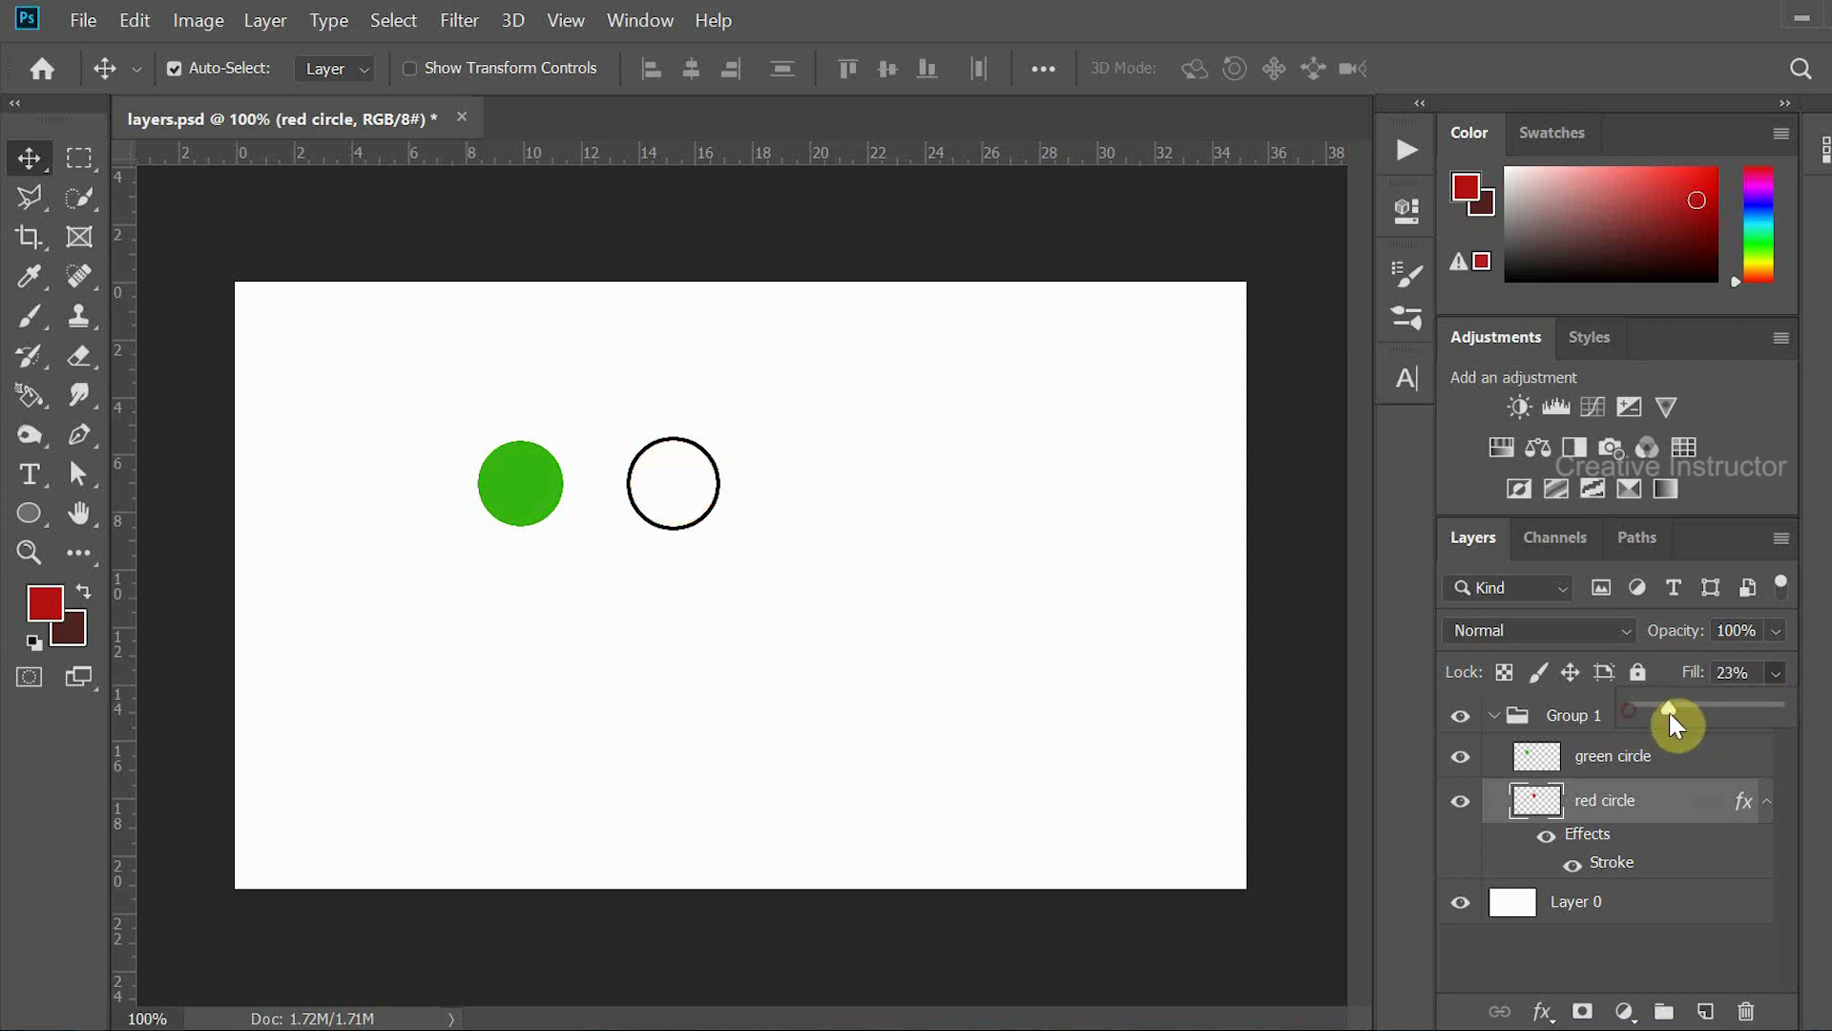
pyautogui.click(1680, 819)
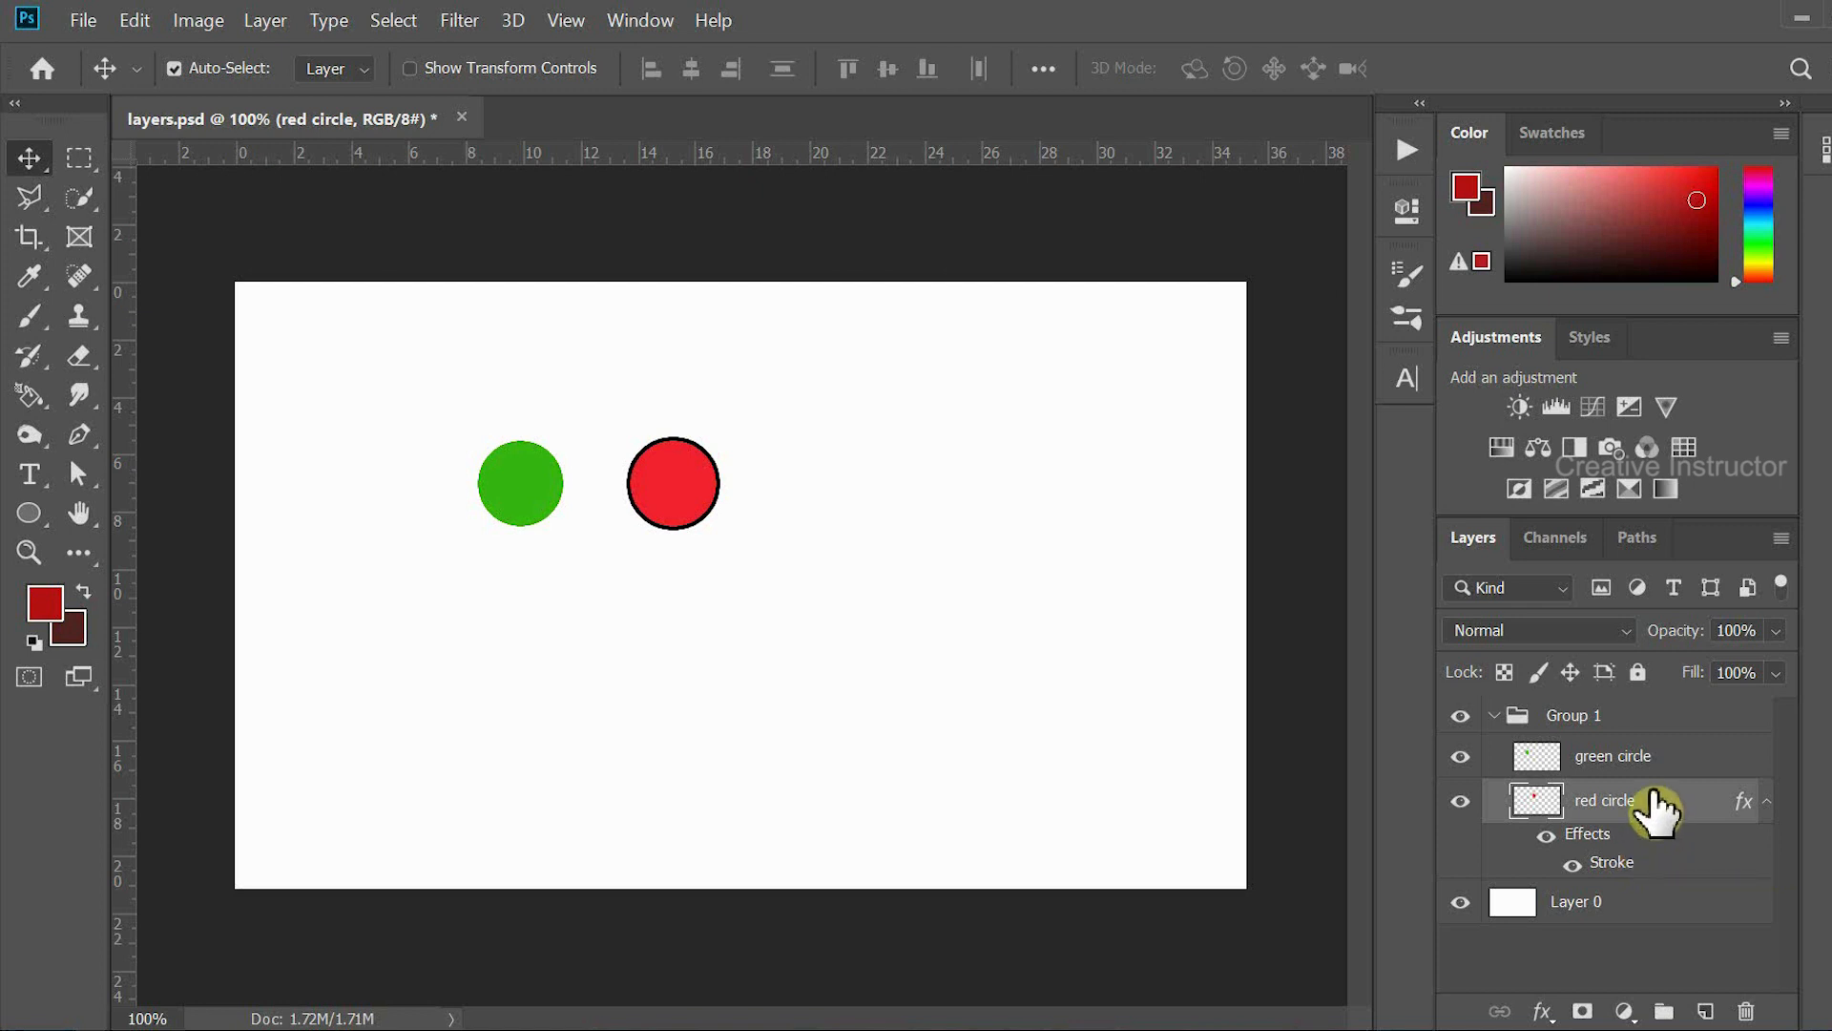
# - Fully lock the red circle layer and Layer 0, and test the locks with the Move, Brush and Eraser tools
pyautogui.click(1640, 673)
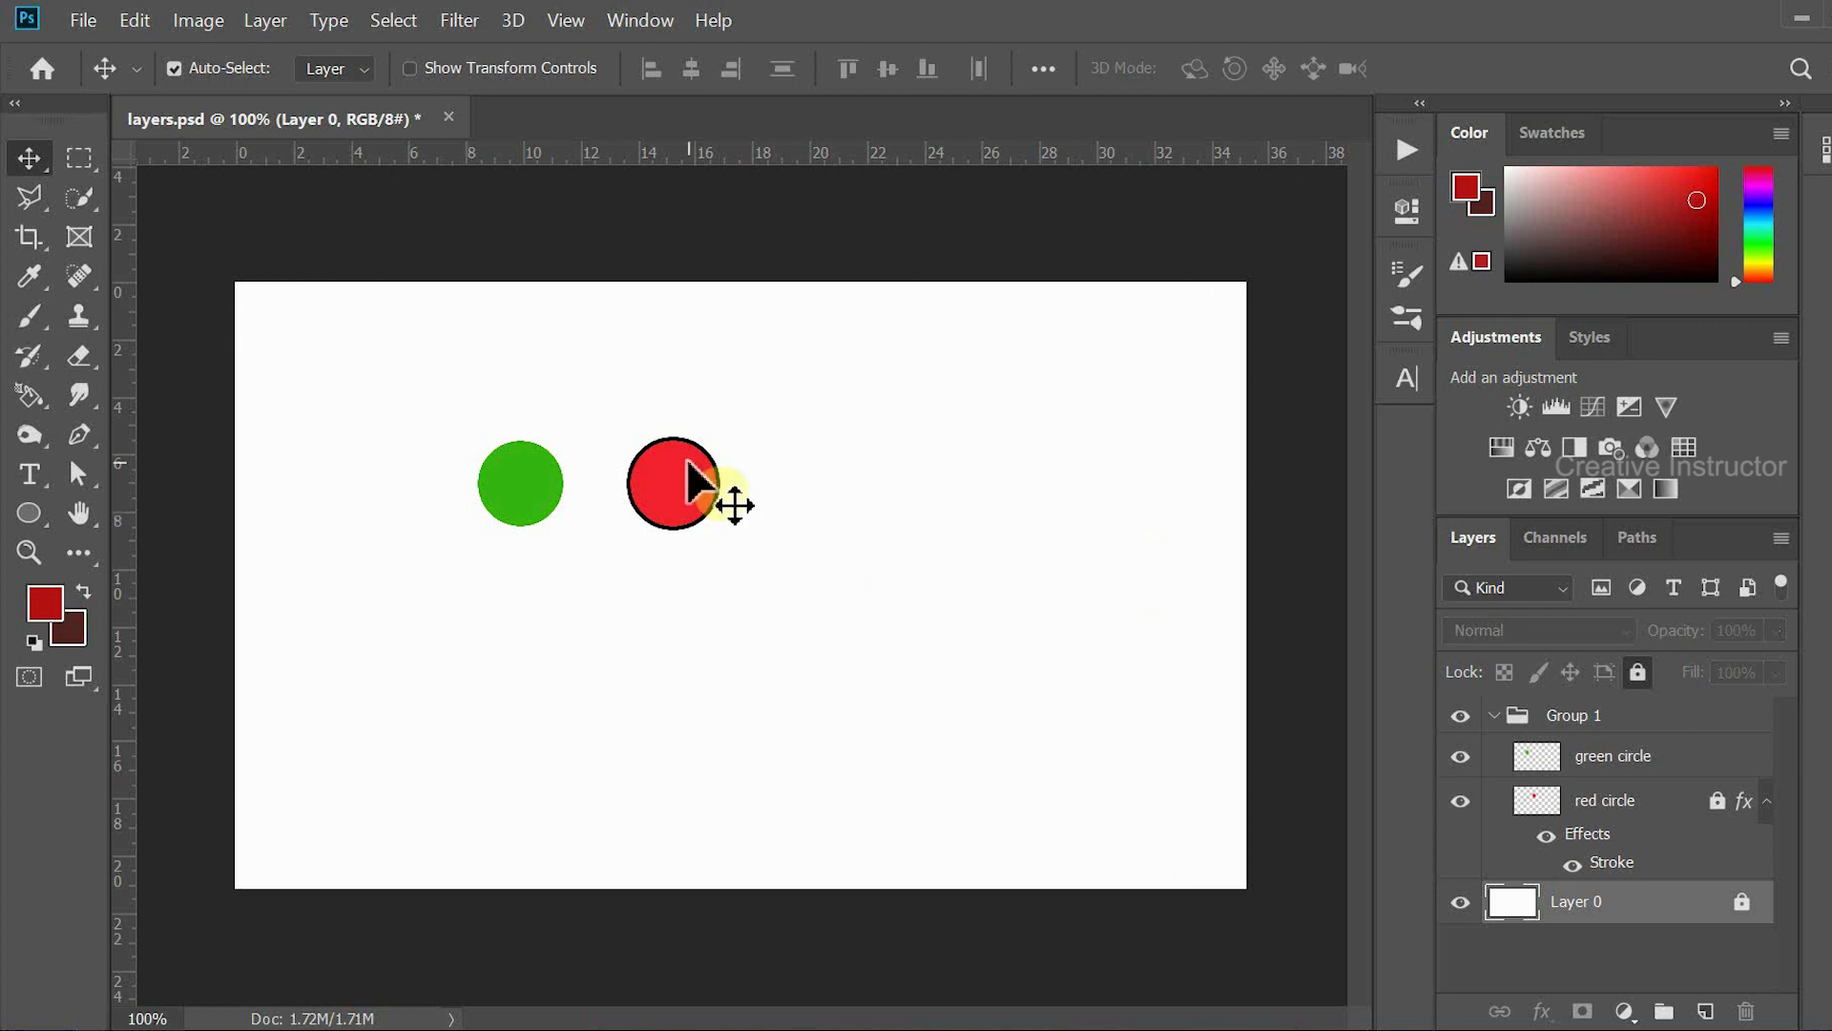
pyautogui.click(686, 463)
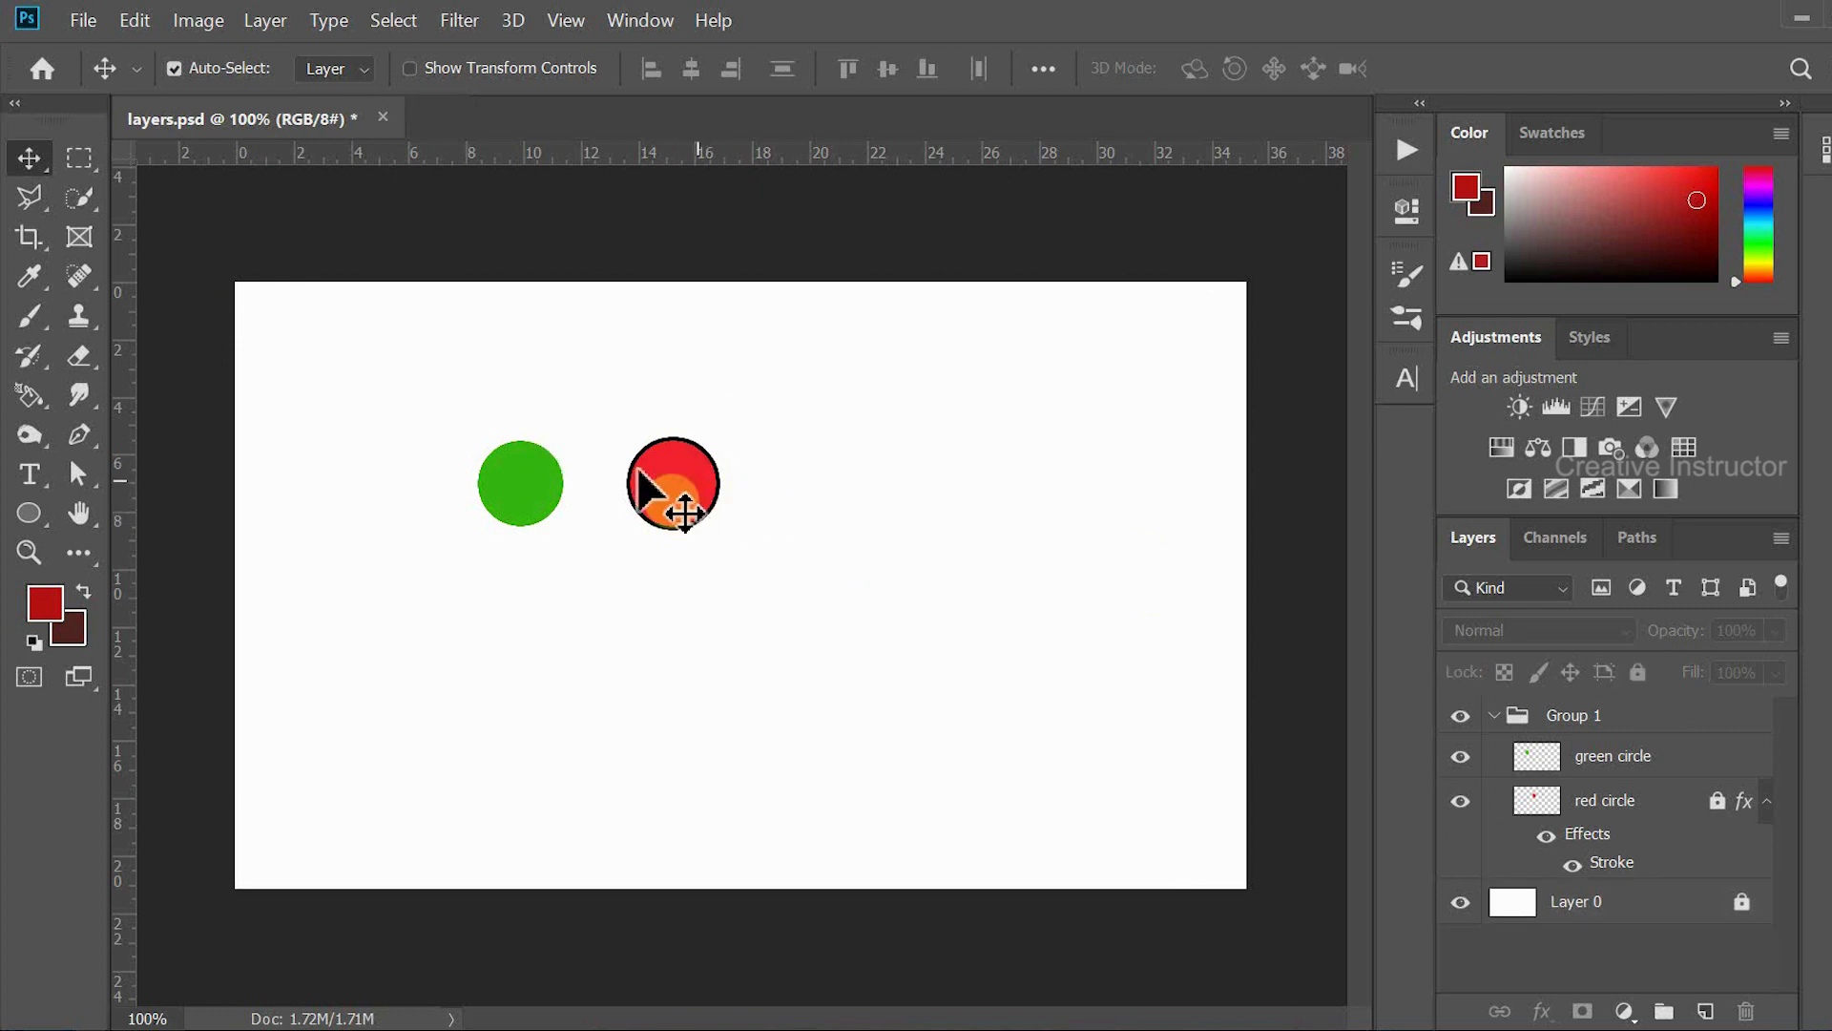
pyautogui.click(30, 311)
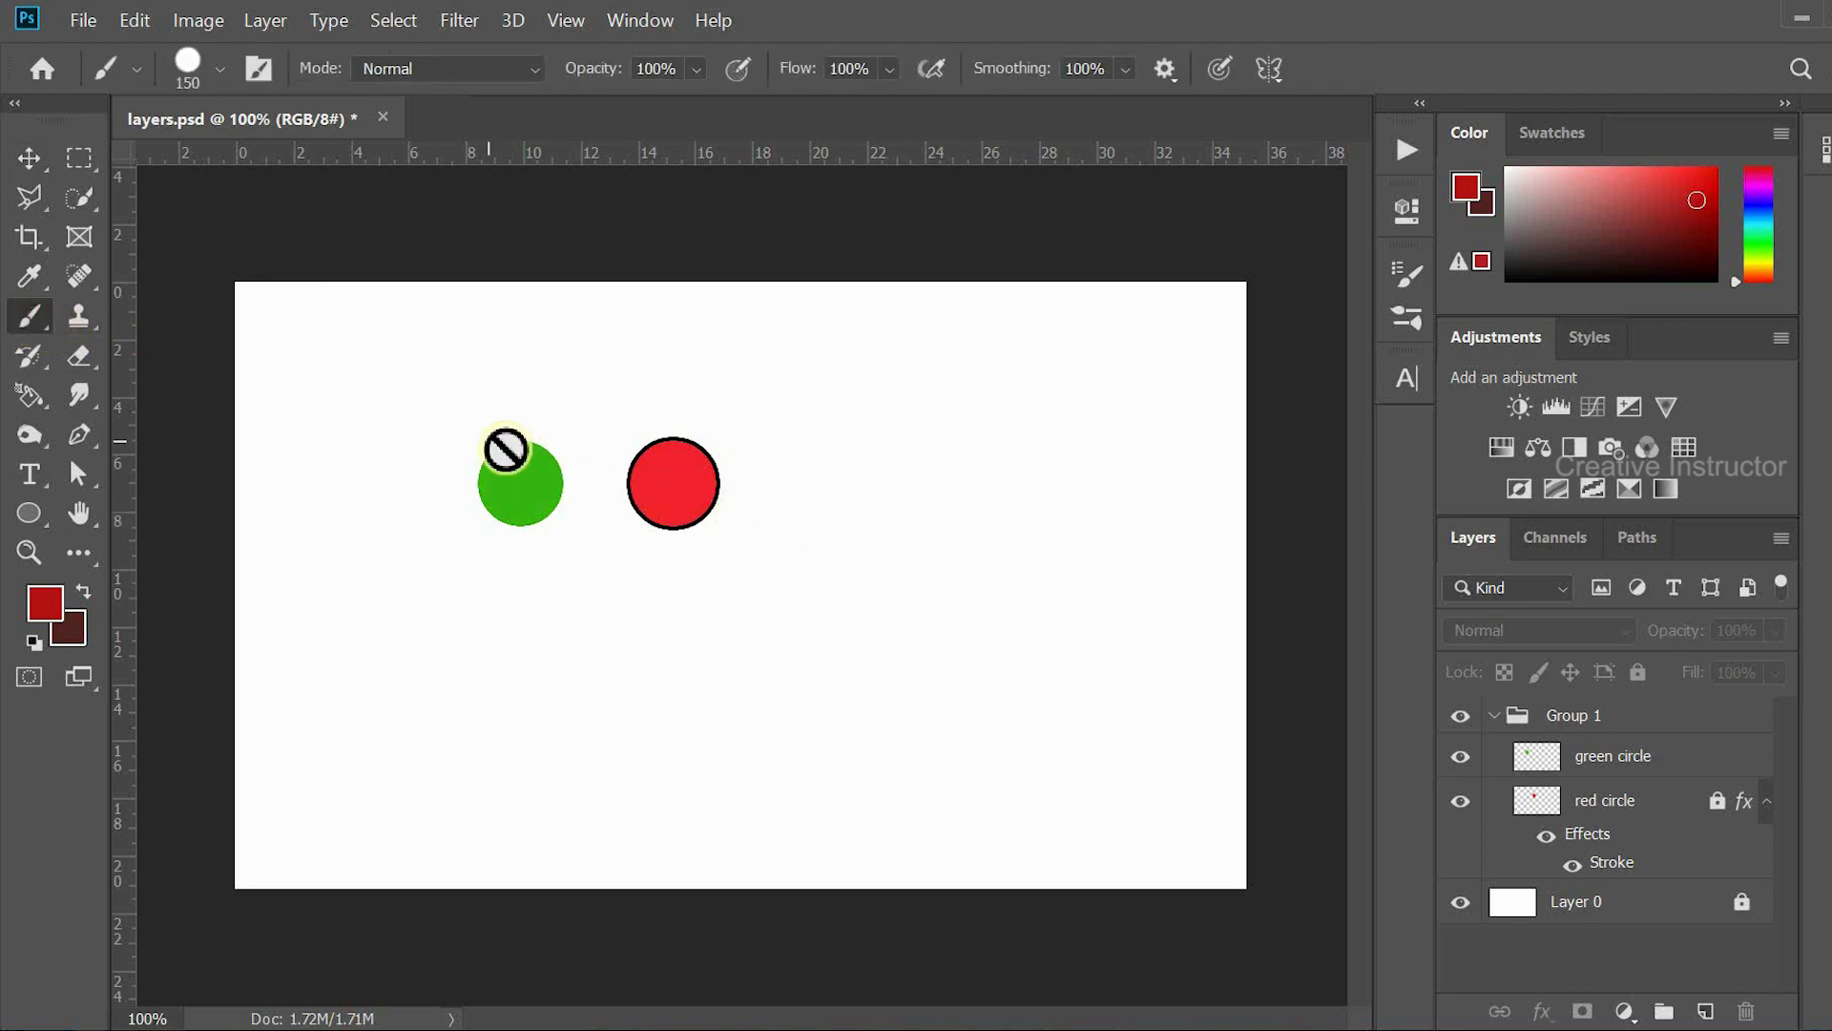
pyautogui.click(79, 356)
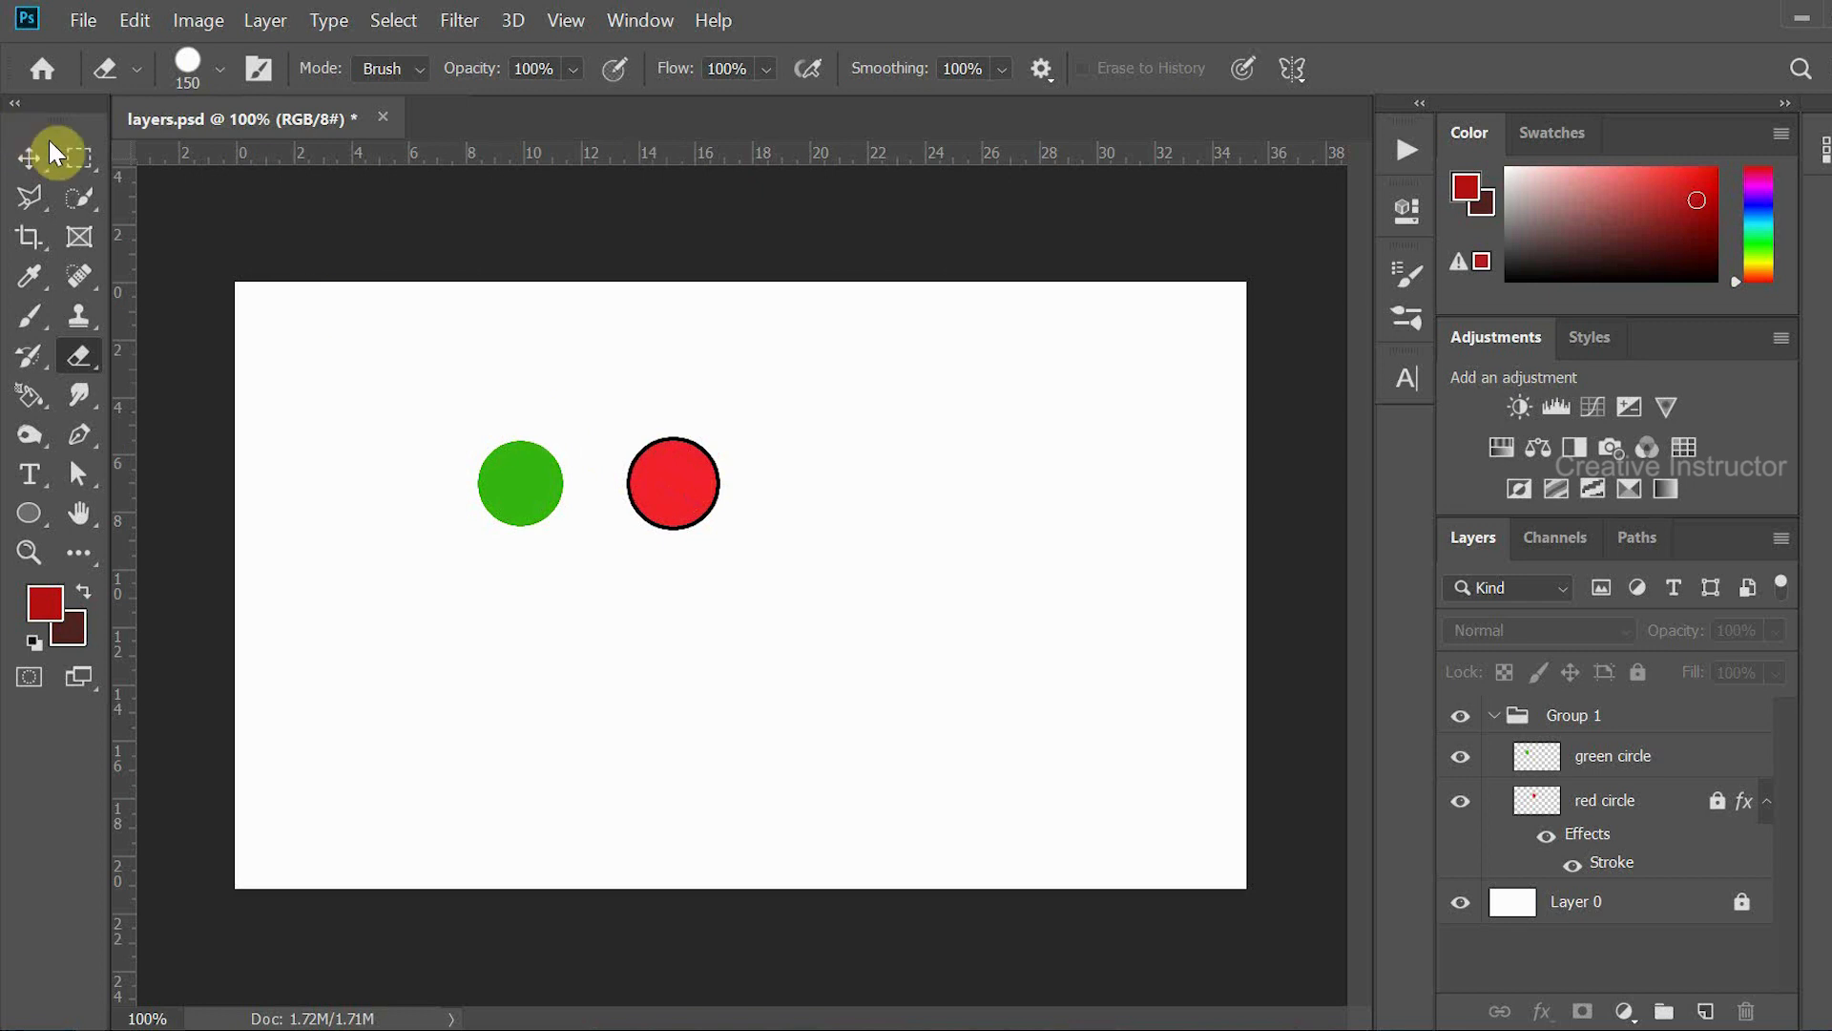
pyautogui.click(31, 159)
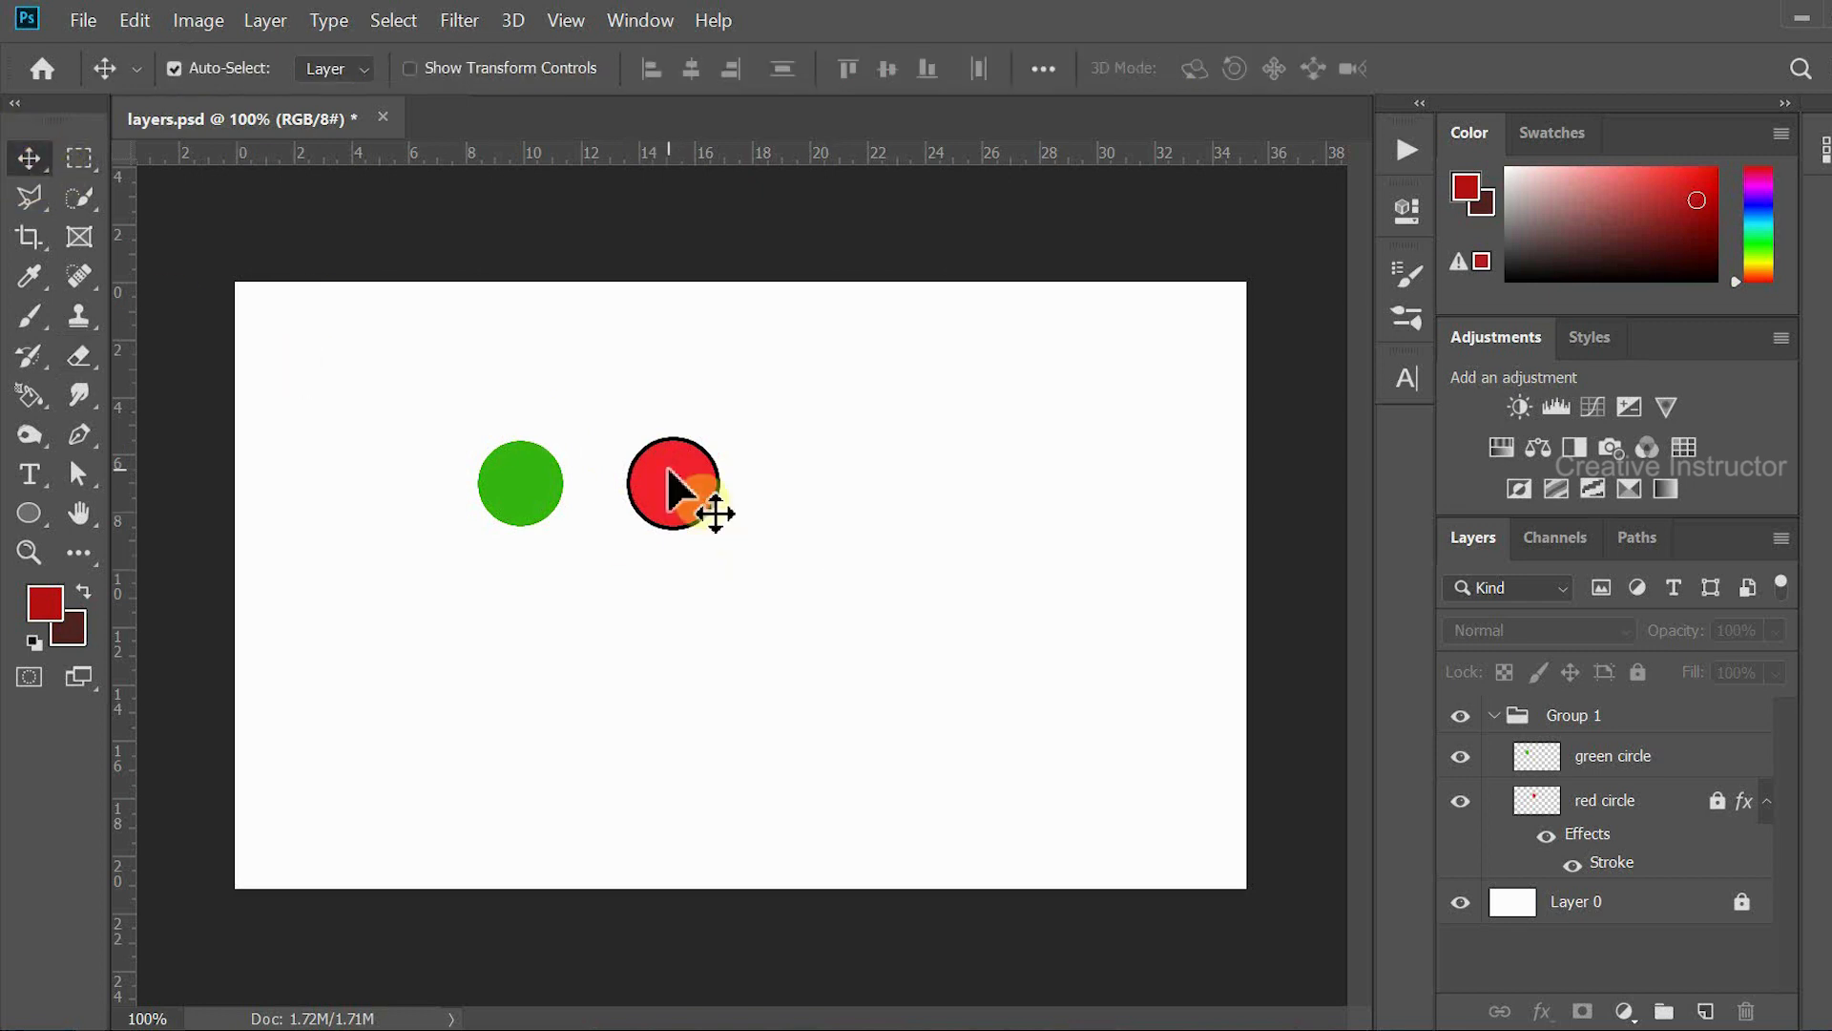
# - Remove the full lock from the red circle layer and from Layer 0
pyautogui.click(1647, 806)
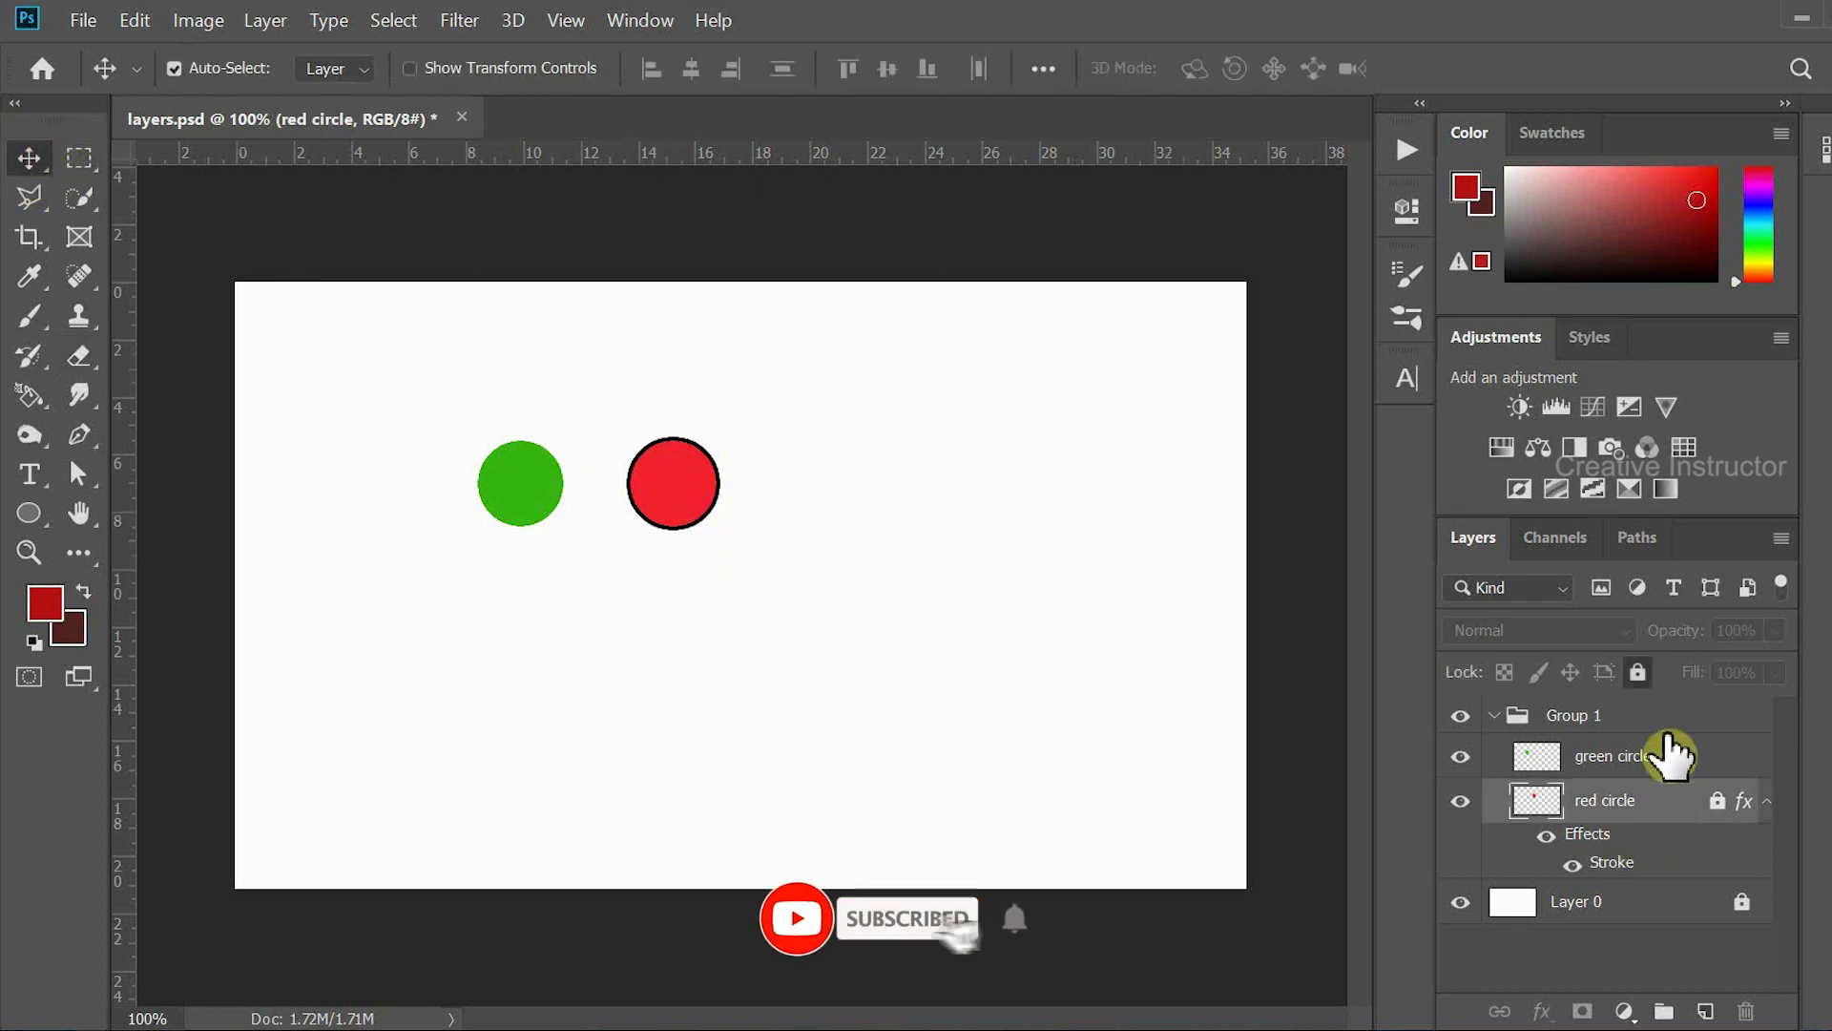
pyautogui.click(1641, 670)
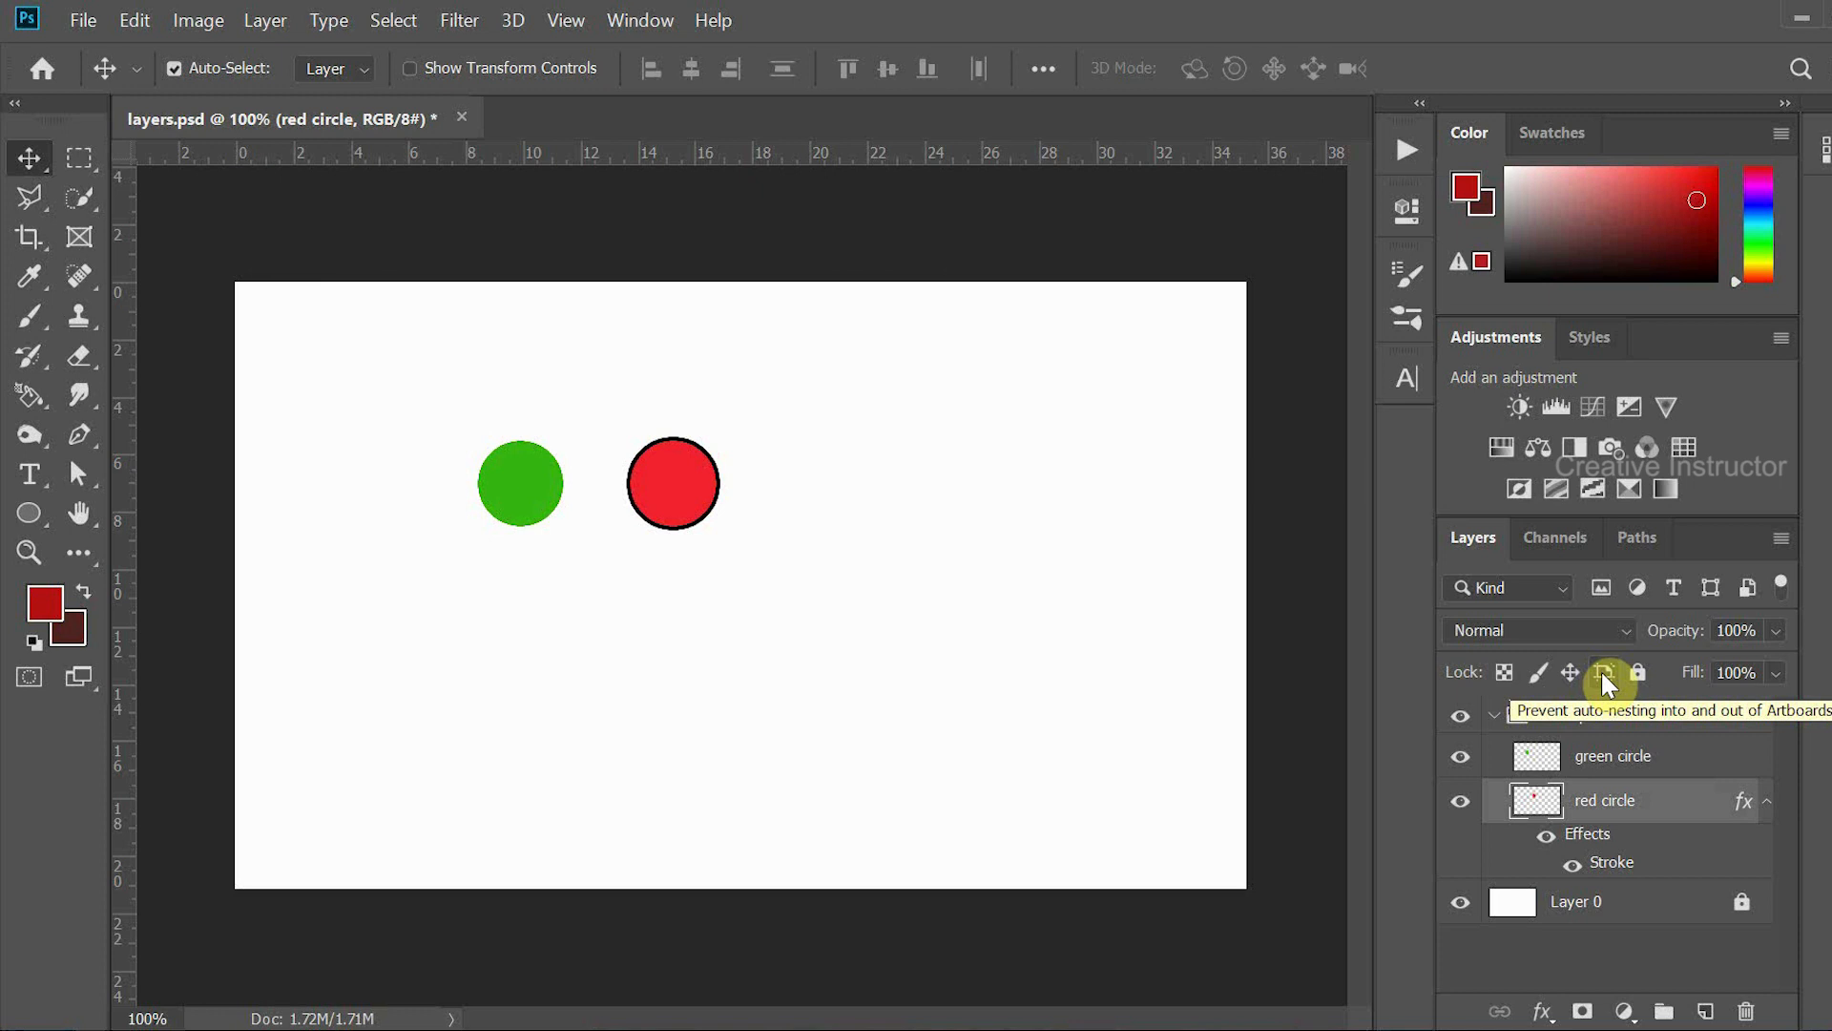
pyautogui.click(1670, 916)
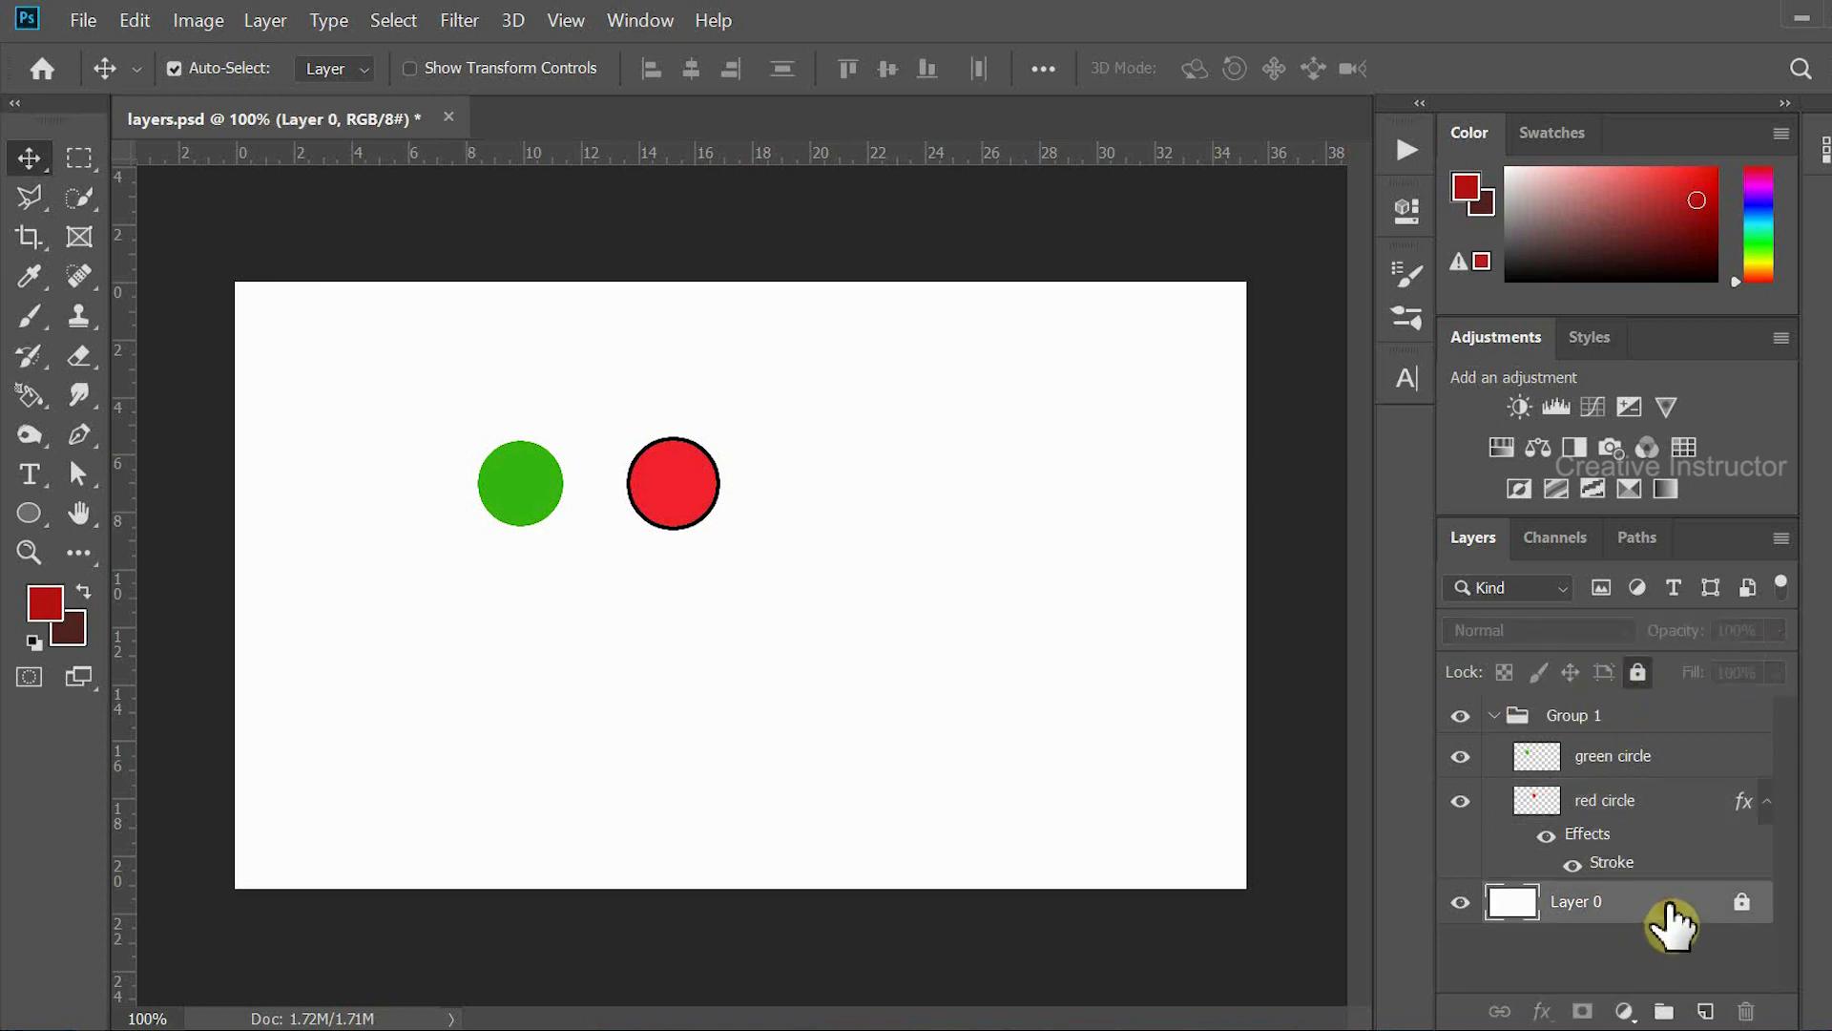
pyautogui.click(1634, 672)
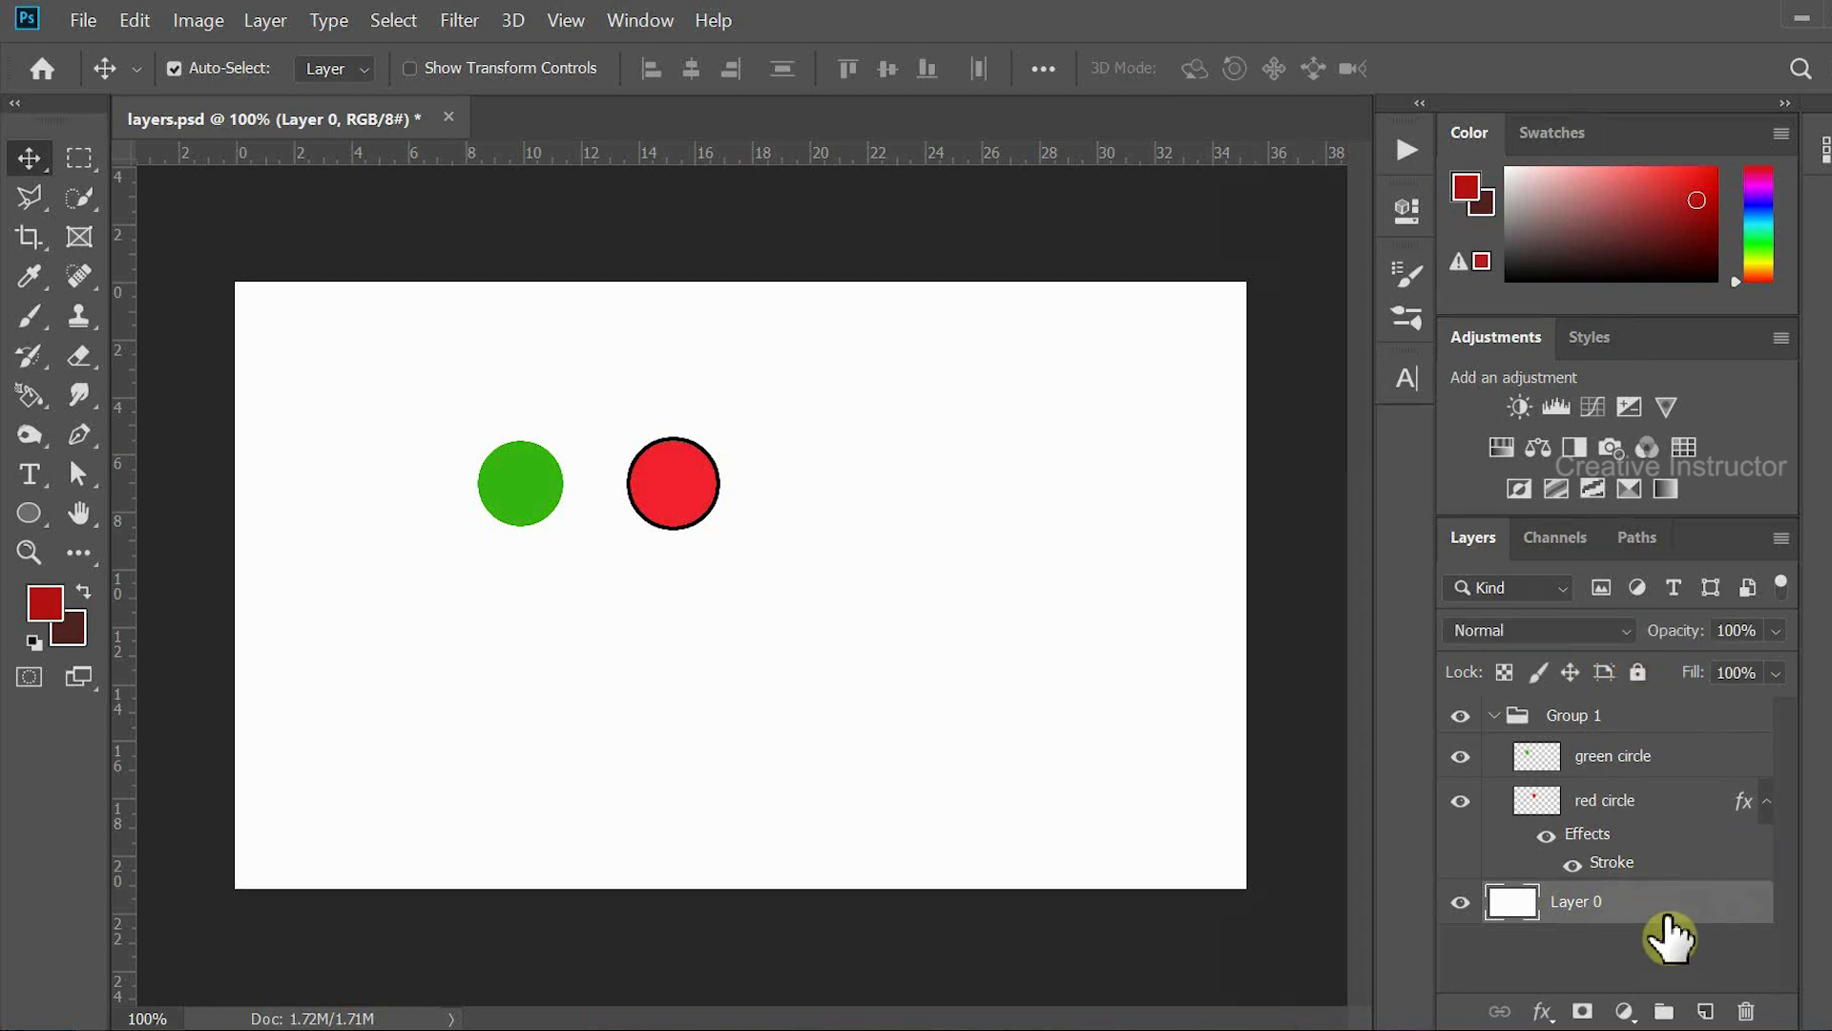
# - Create a 1000 × 600 px artboard named Artboard 1 from Layer 0
pyautogui.rightClick(1665, 911)
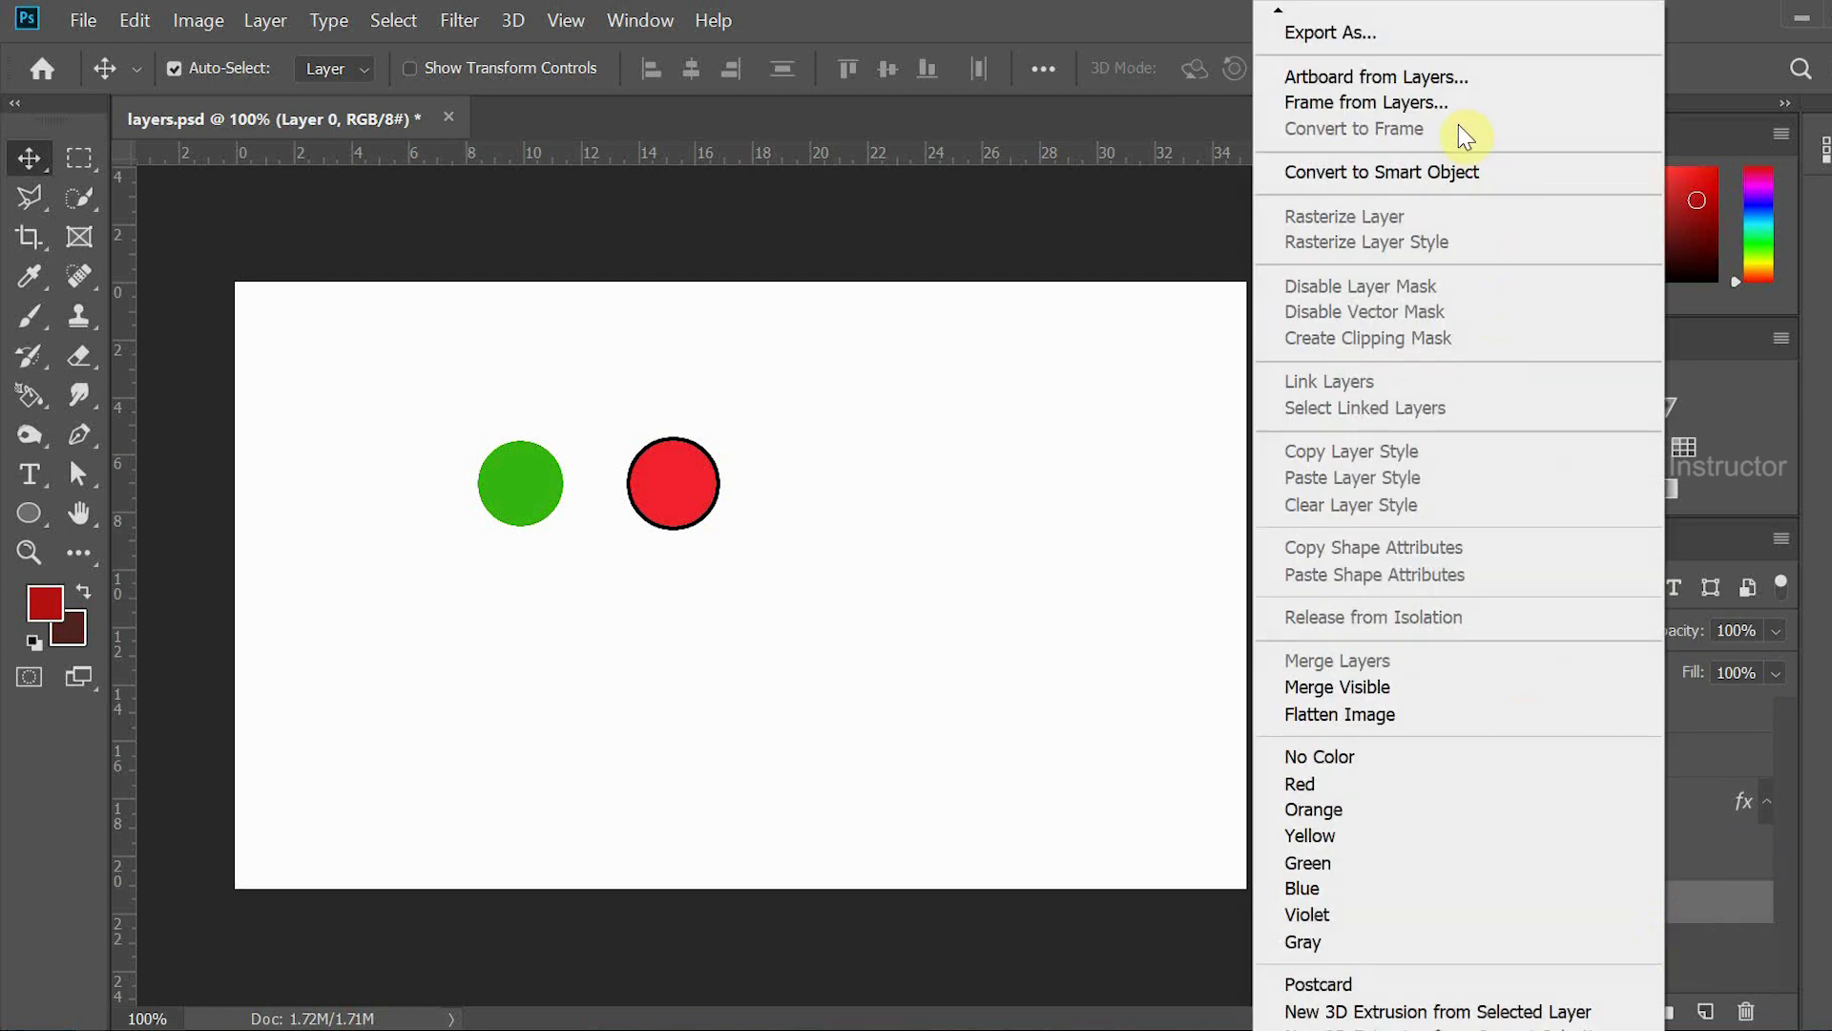
pyautogui.click(1437, 78)
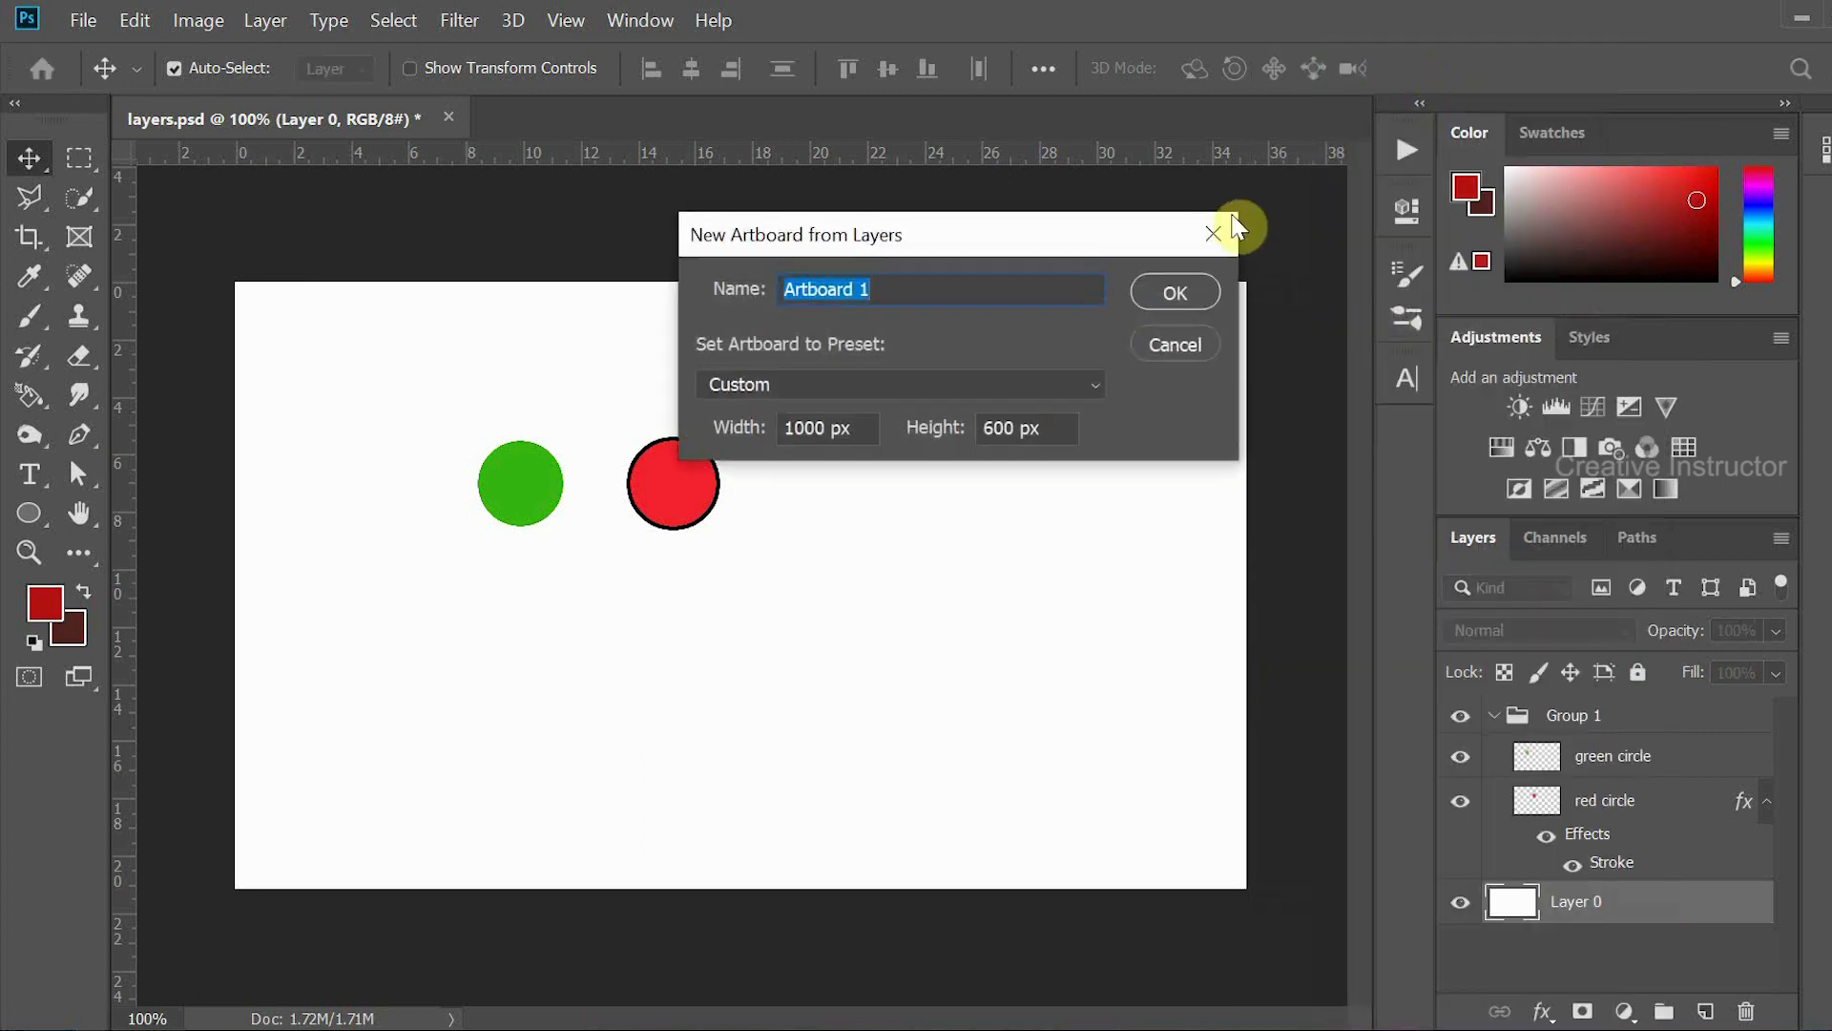
pyautogui.click(1144, 296)
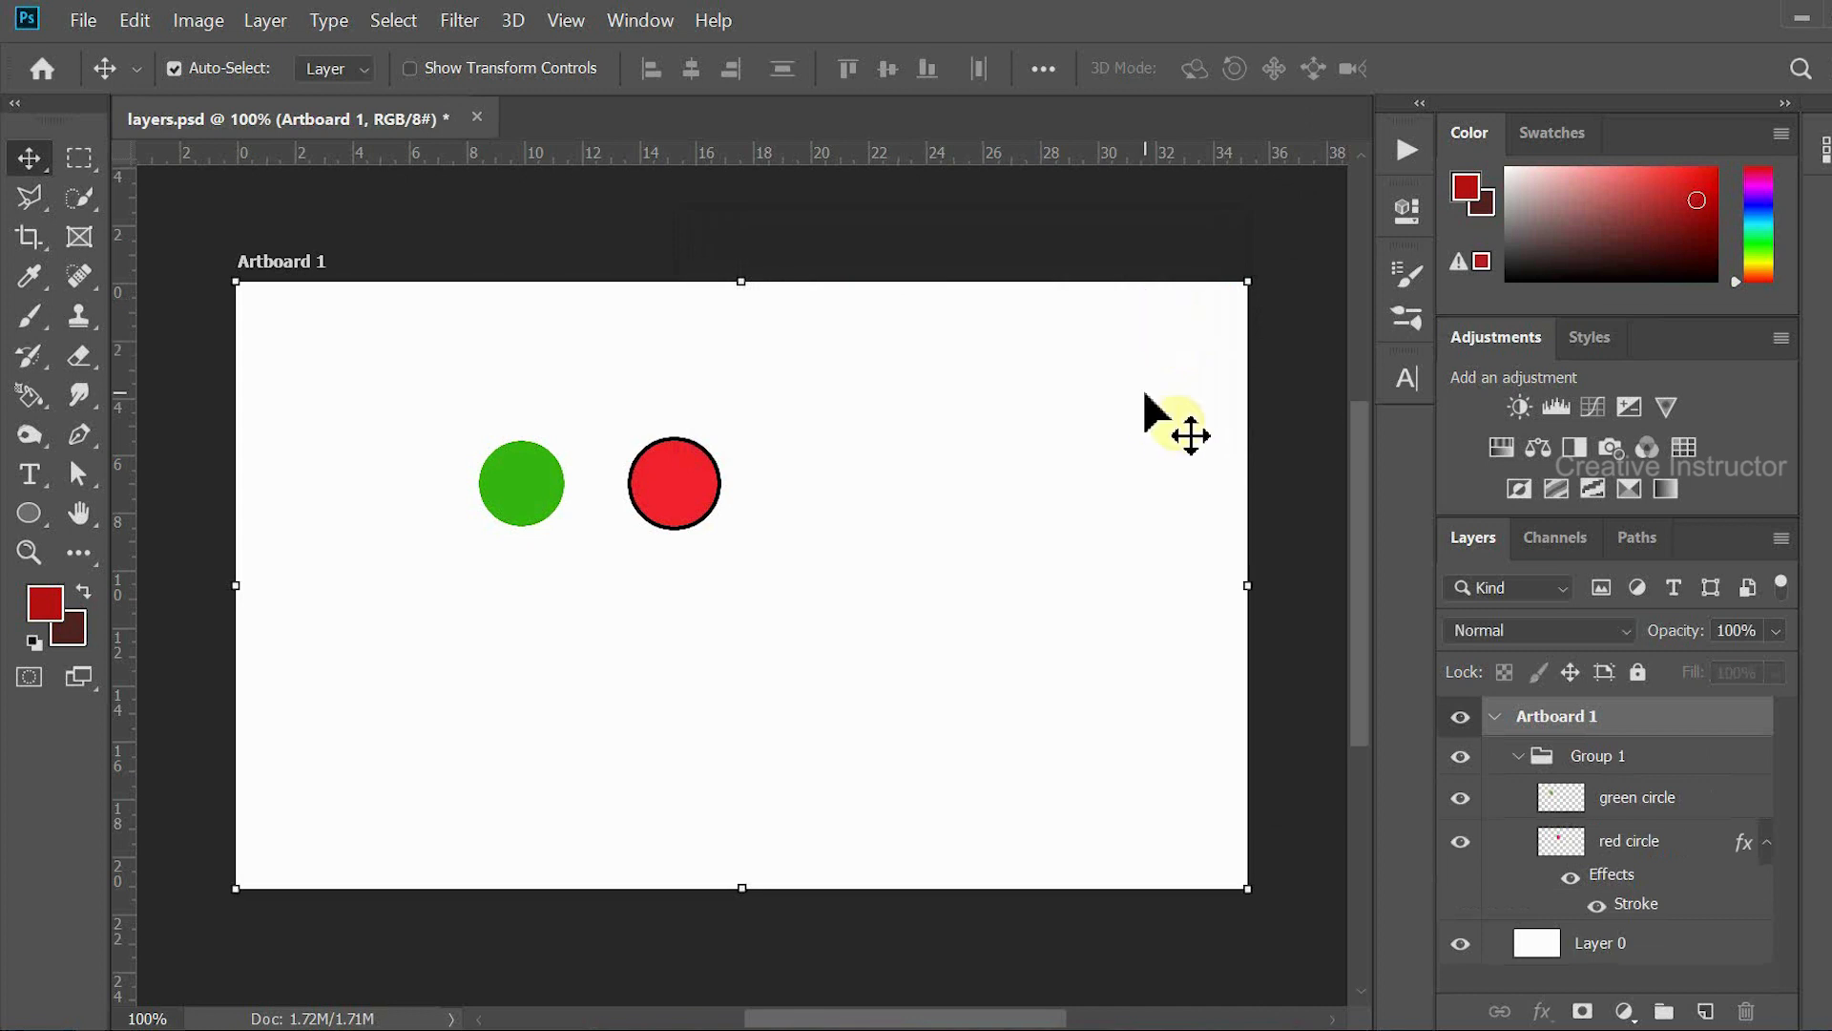
# - Duplicate Artboard 1 with all its contents and place the copy directly below the original
pyautogui.hotkey('ctrl', '-')
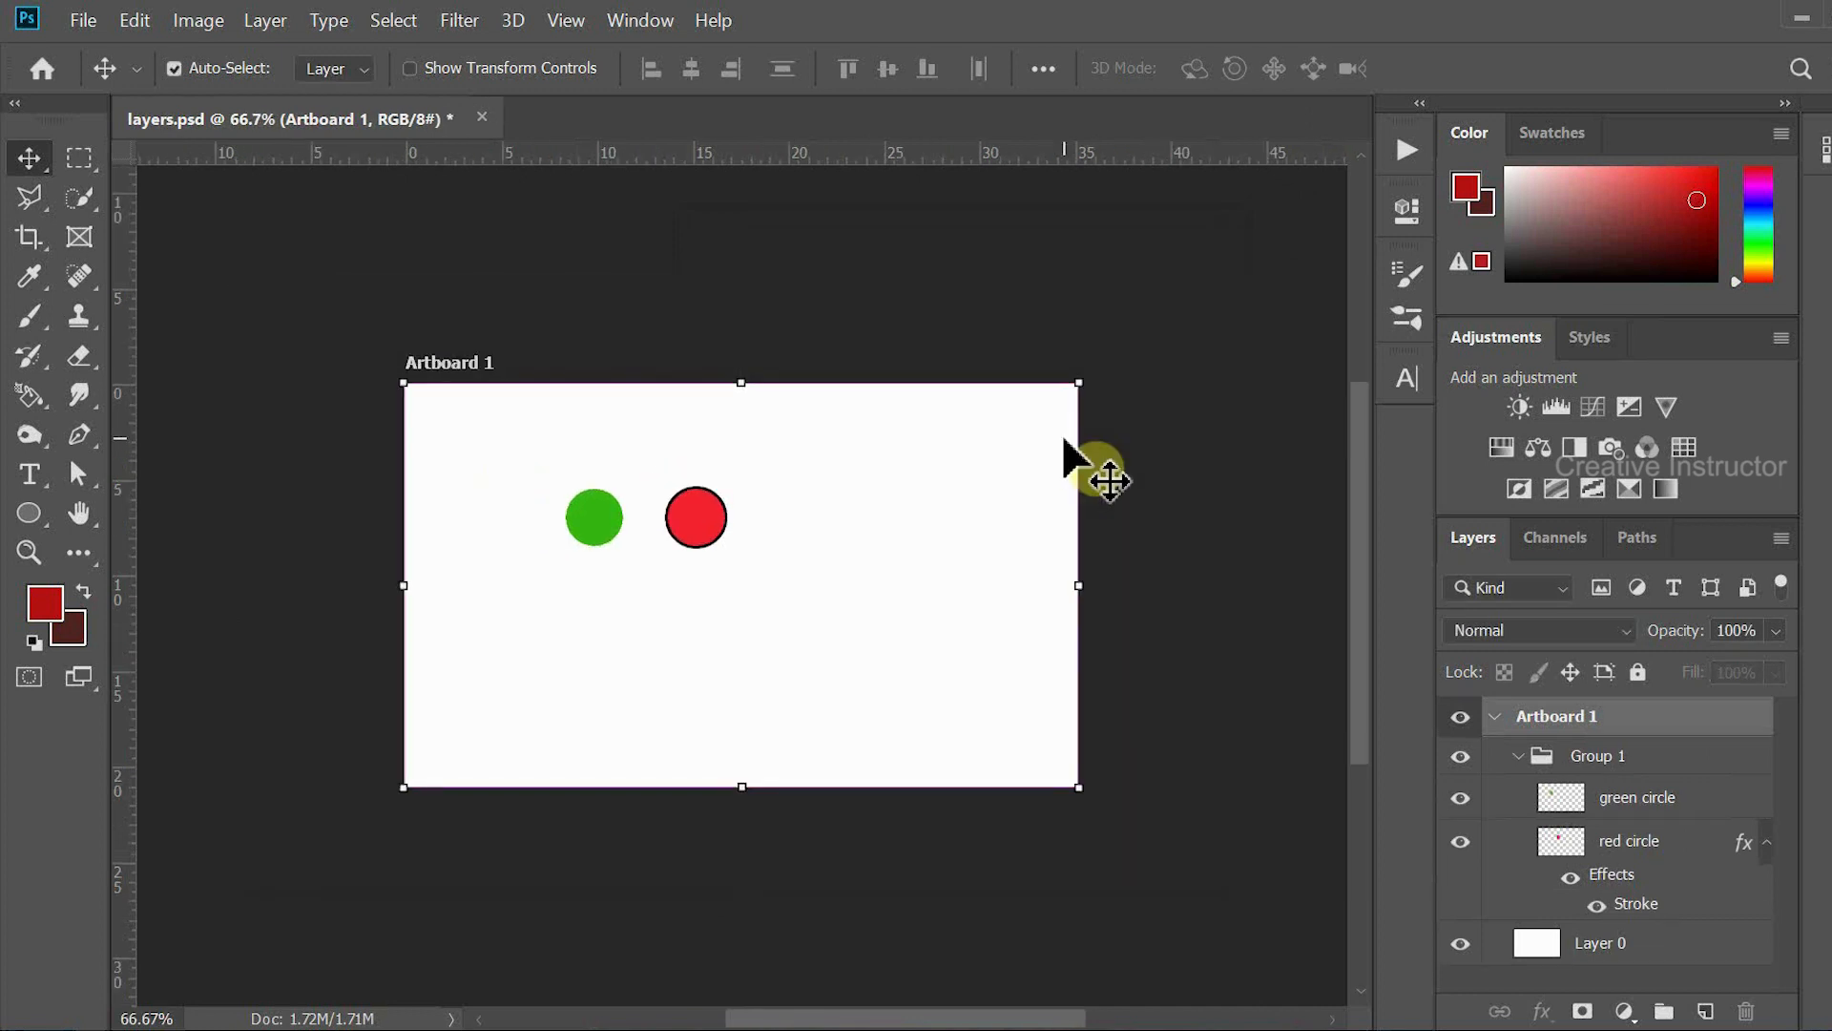
pyautogui.click(667, 291)
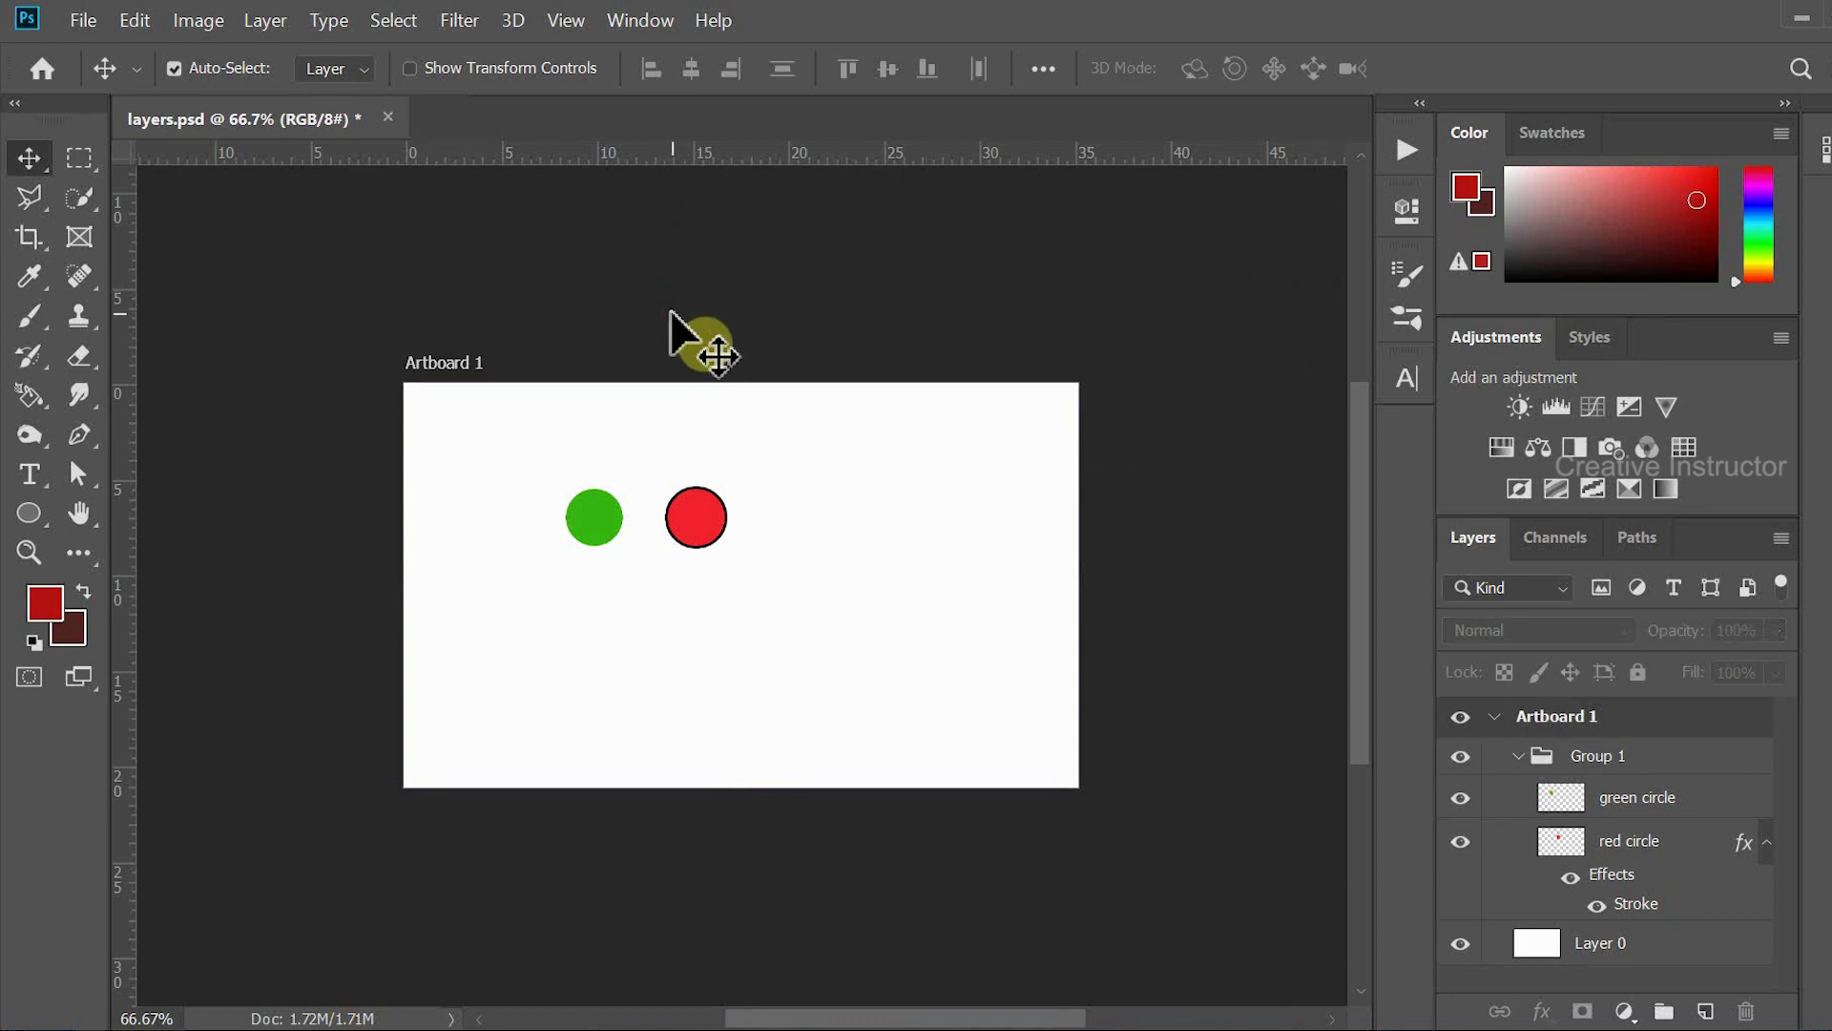
pyautogui.hotkey('ctrl', '-')
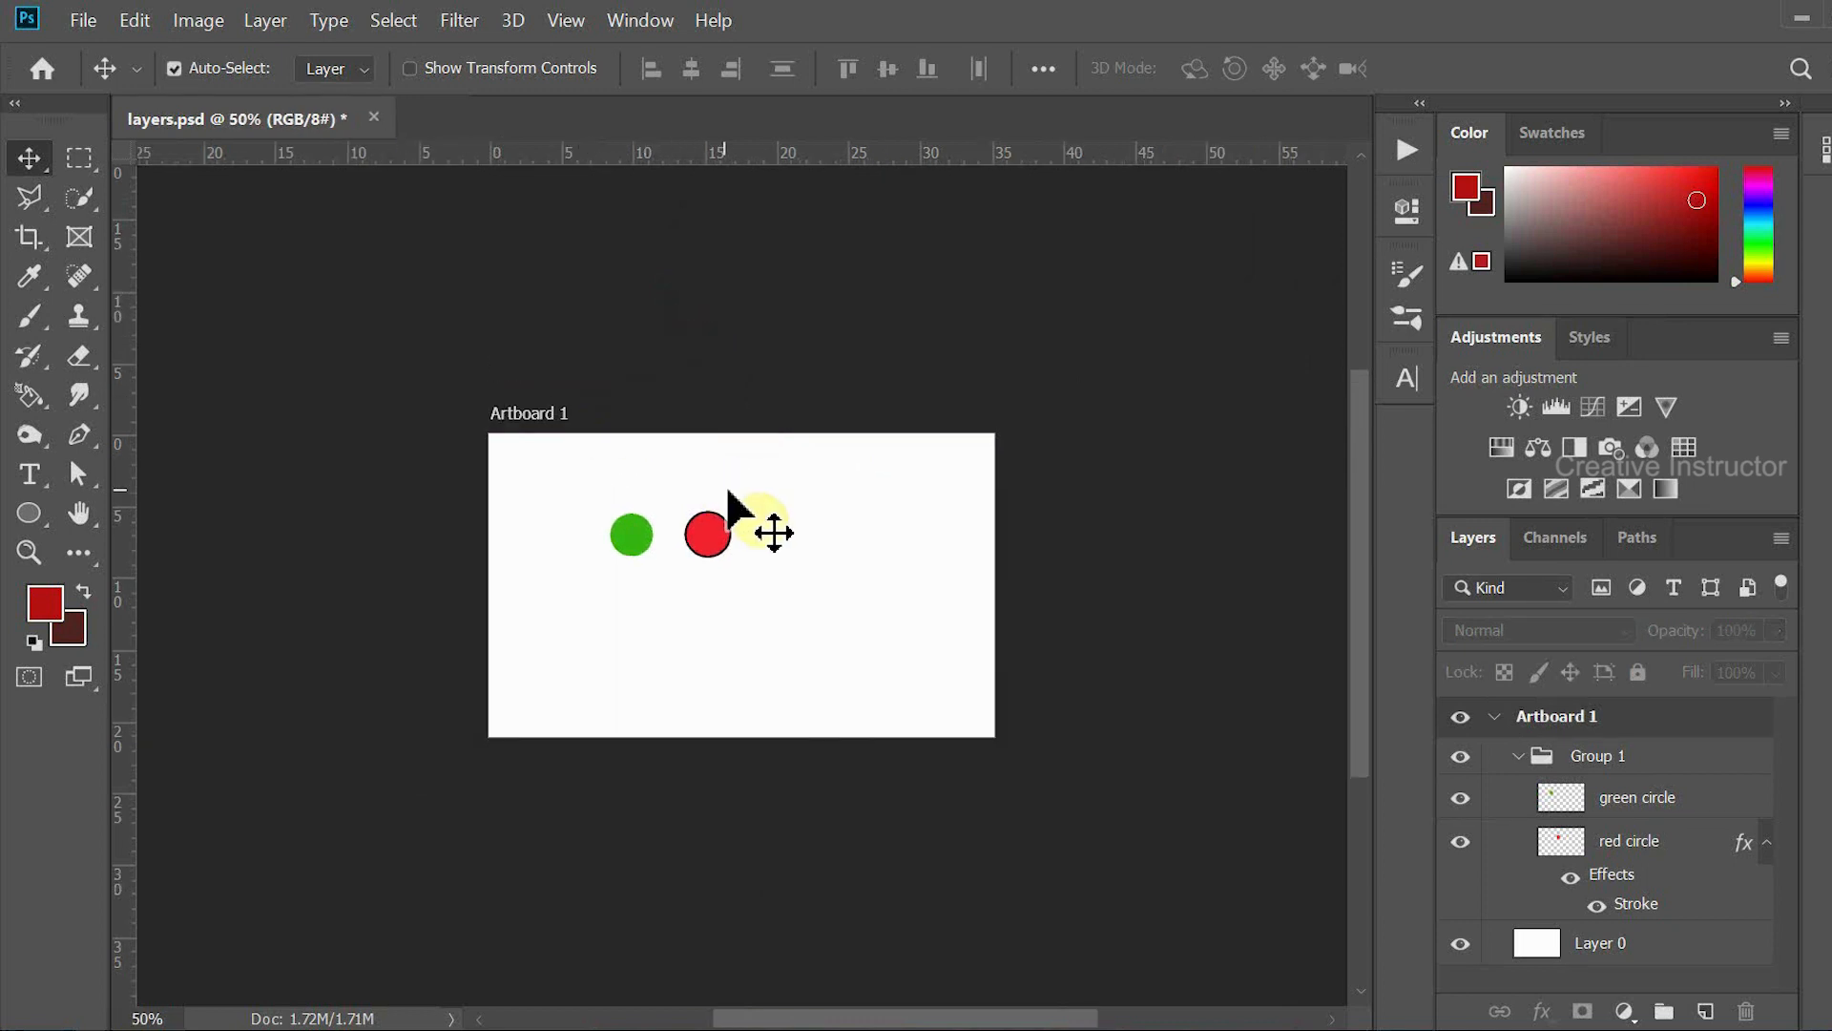
pyautogui.moveTo(725, 486); pyautogui.dragTo(470, 314)
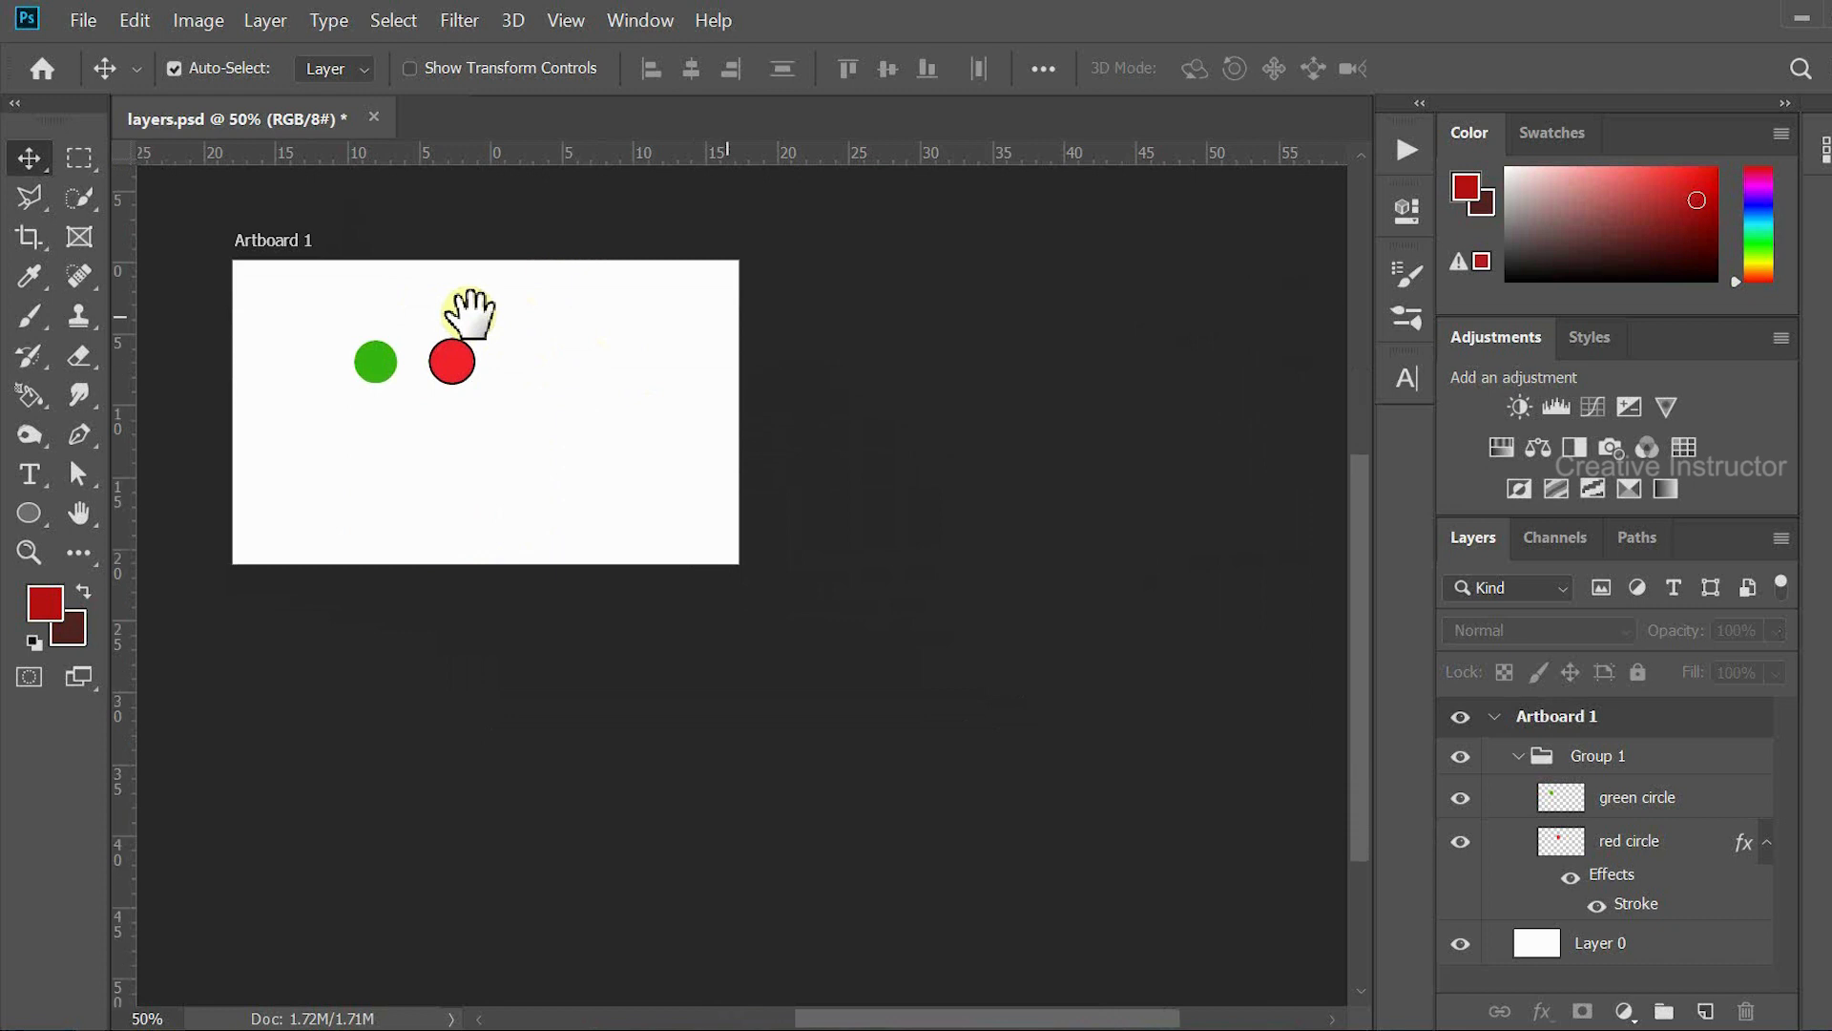
pyautogui.click(268, 245)
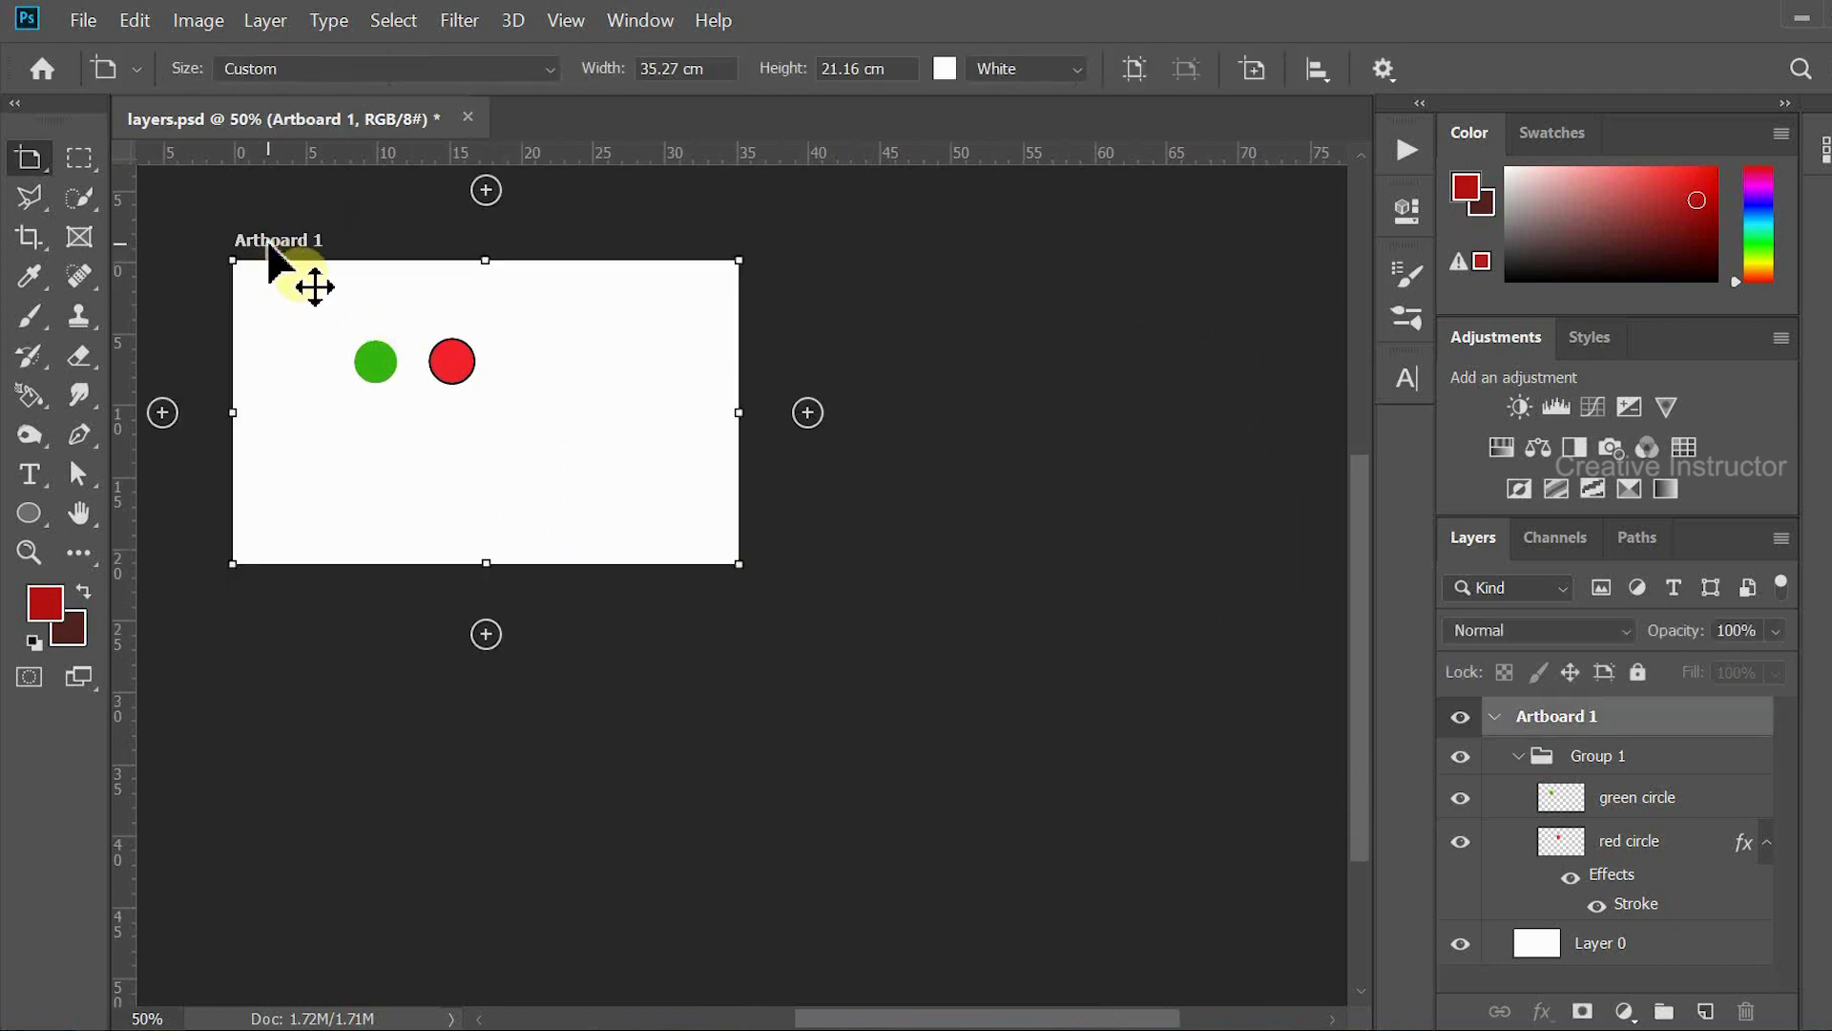
pyautogui.moveTo(268, 245); pyautogui.dragTo(273, 599)
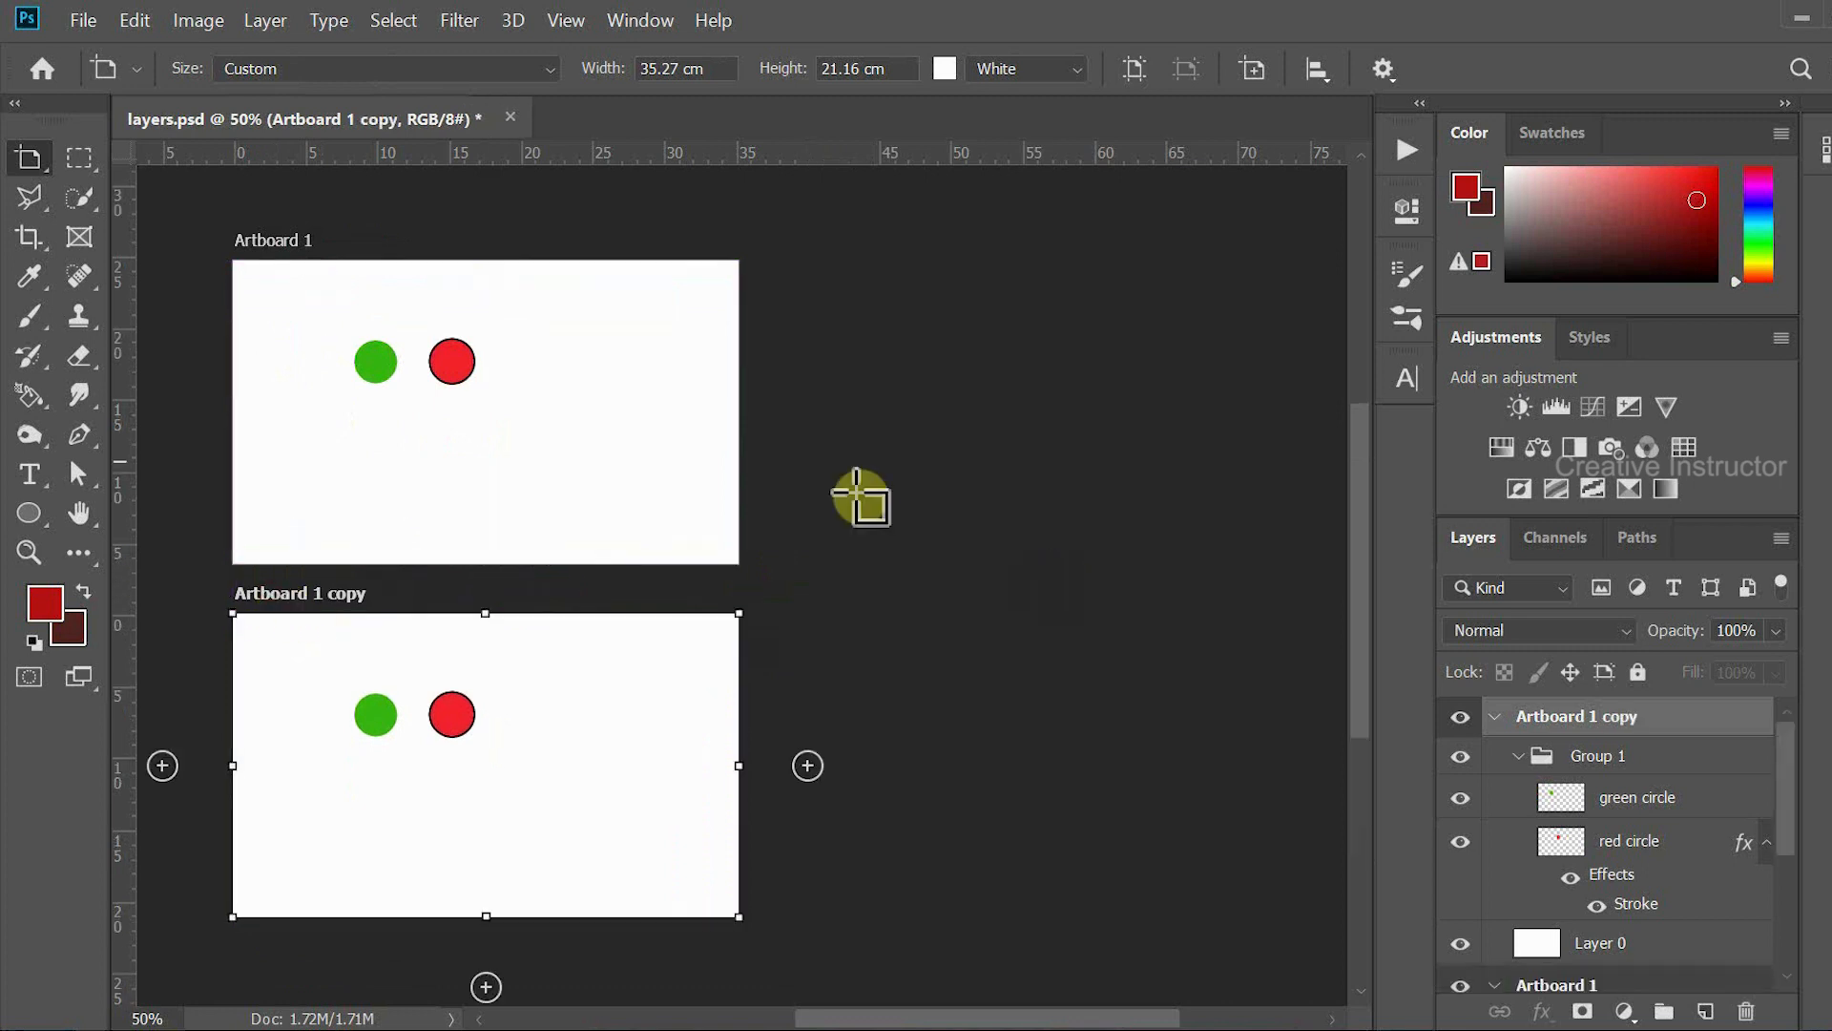
# - Switch to the Move tool and select the red circle in the duplicated artboard
pyautogui.rightClick(41, 170)
pyautogui.click(105, 158)
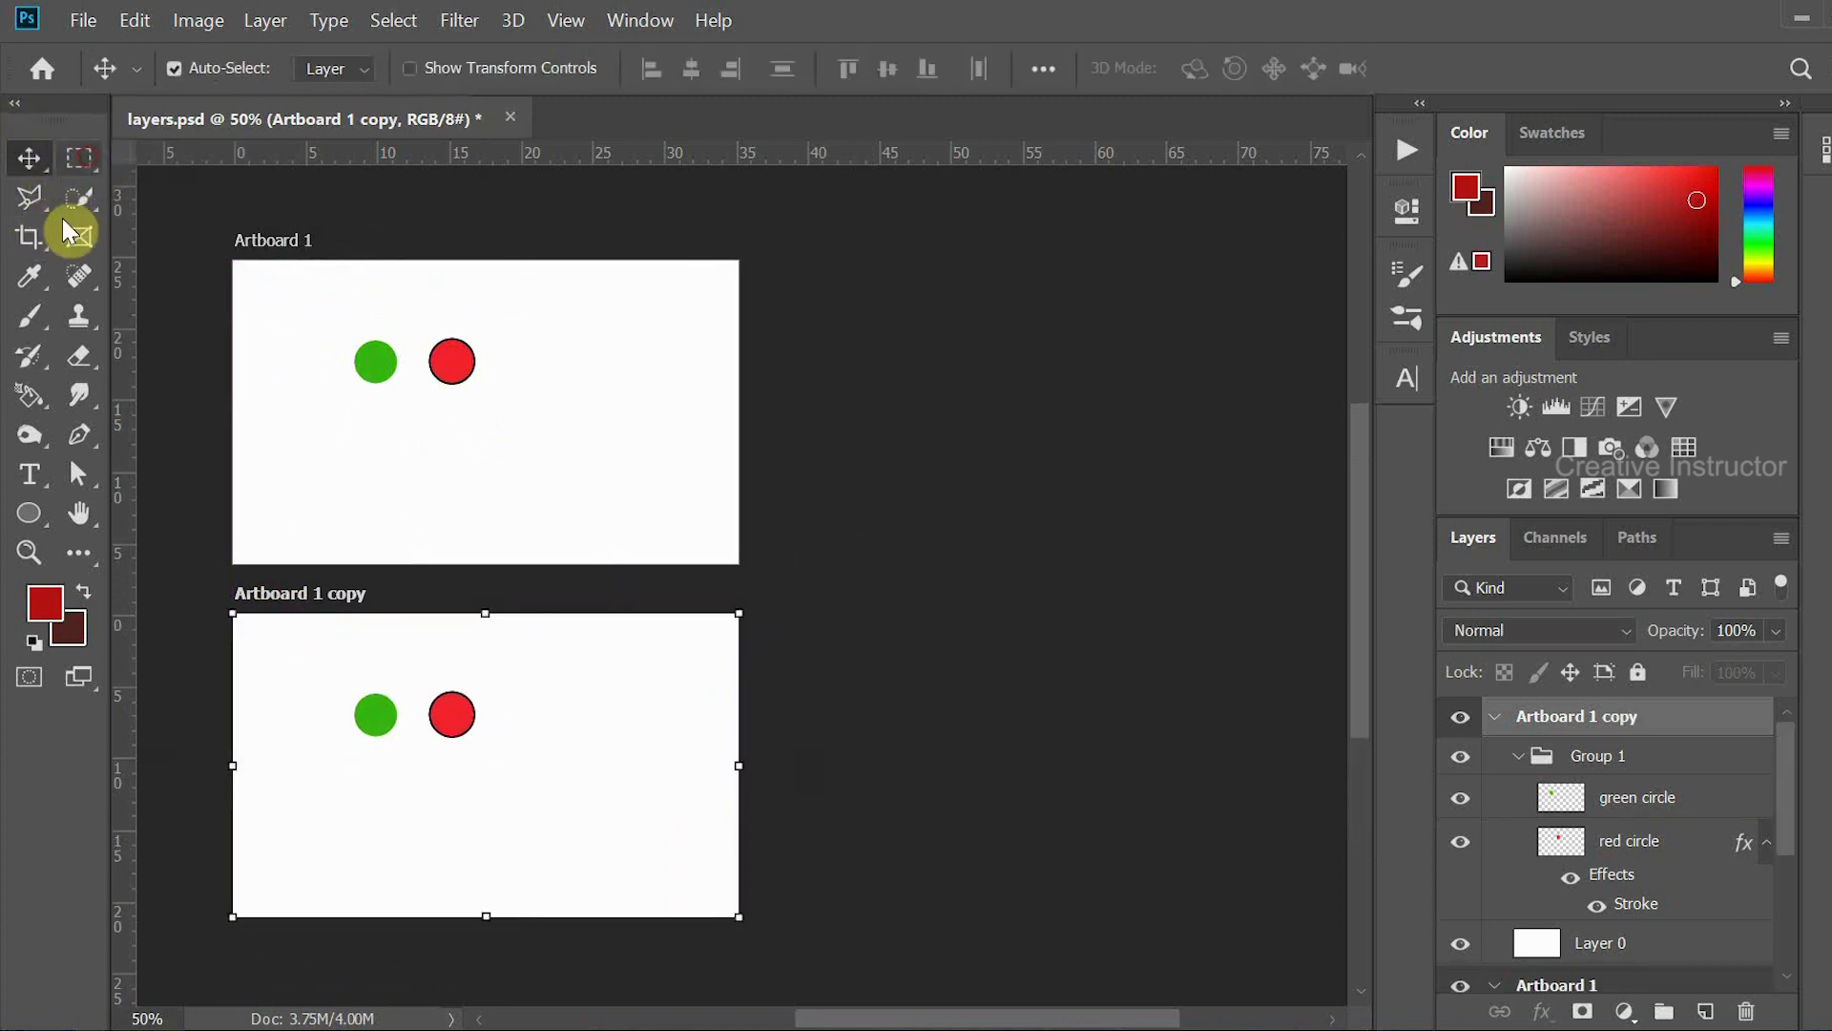
pyautogui.click(532, 774)
pyautogui.click(456, 722)
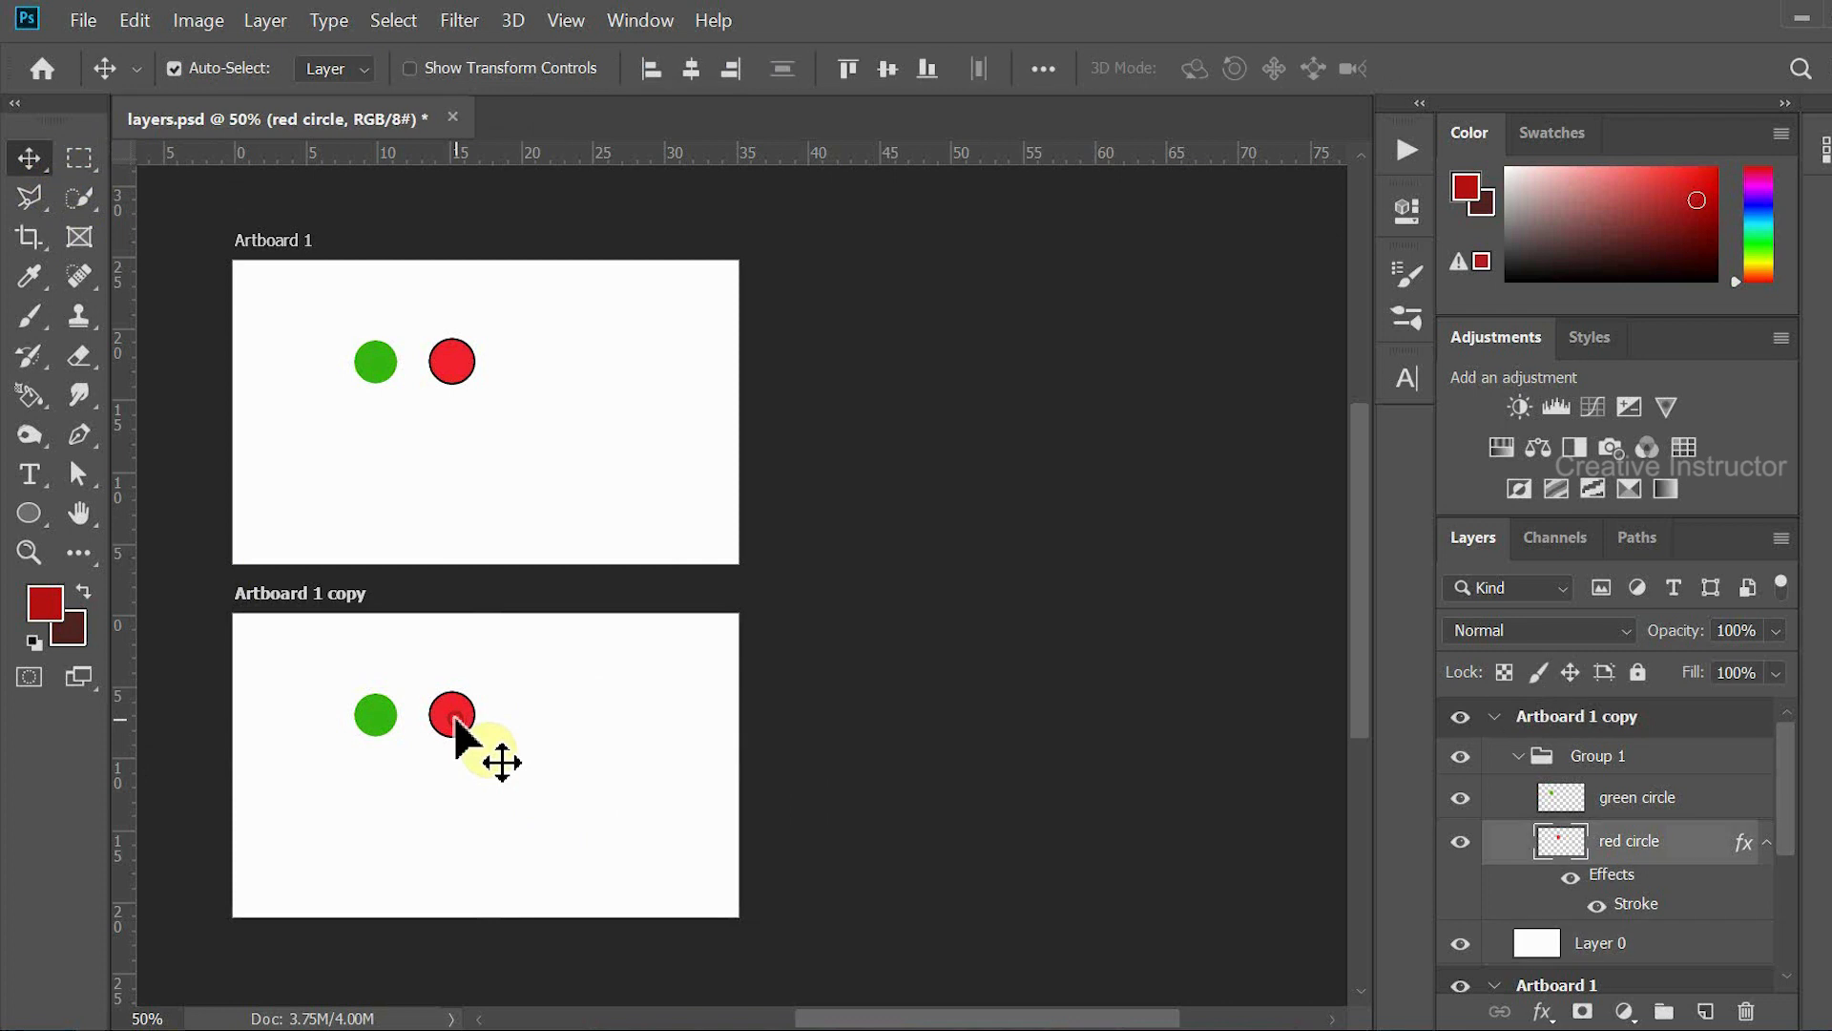
# - Delete the red circle and the green circle from the duplicated artboard
pyautogui.press('Delete')
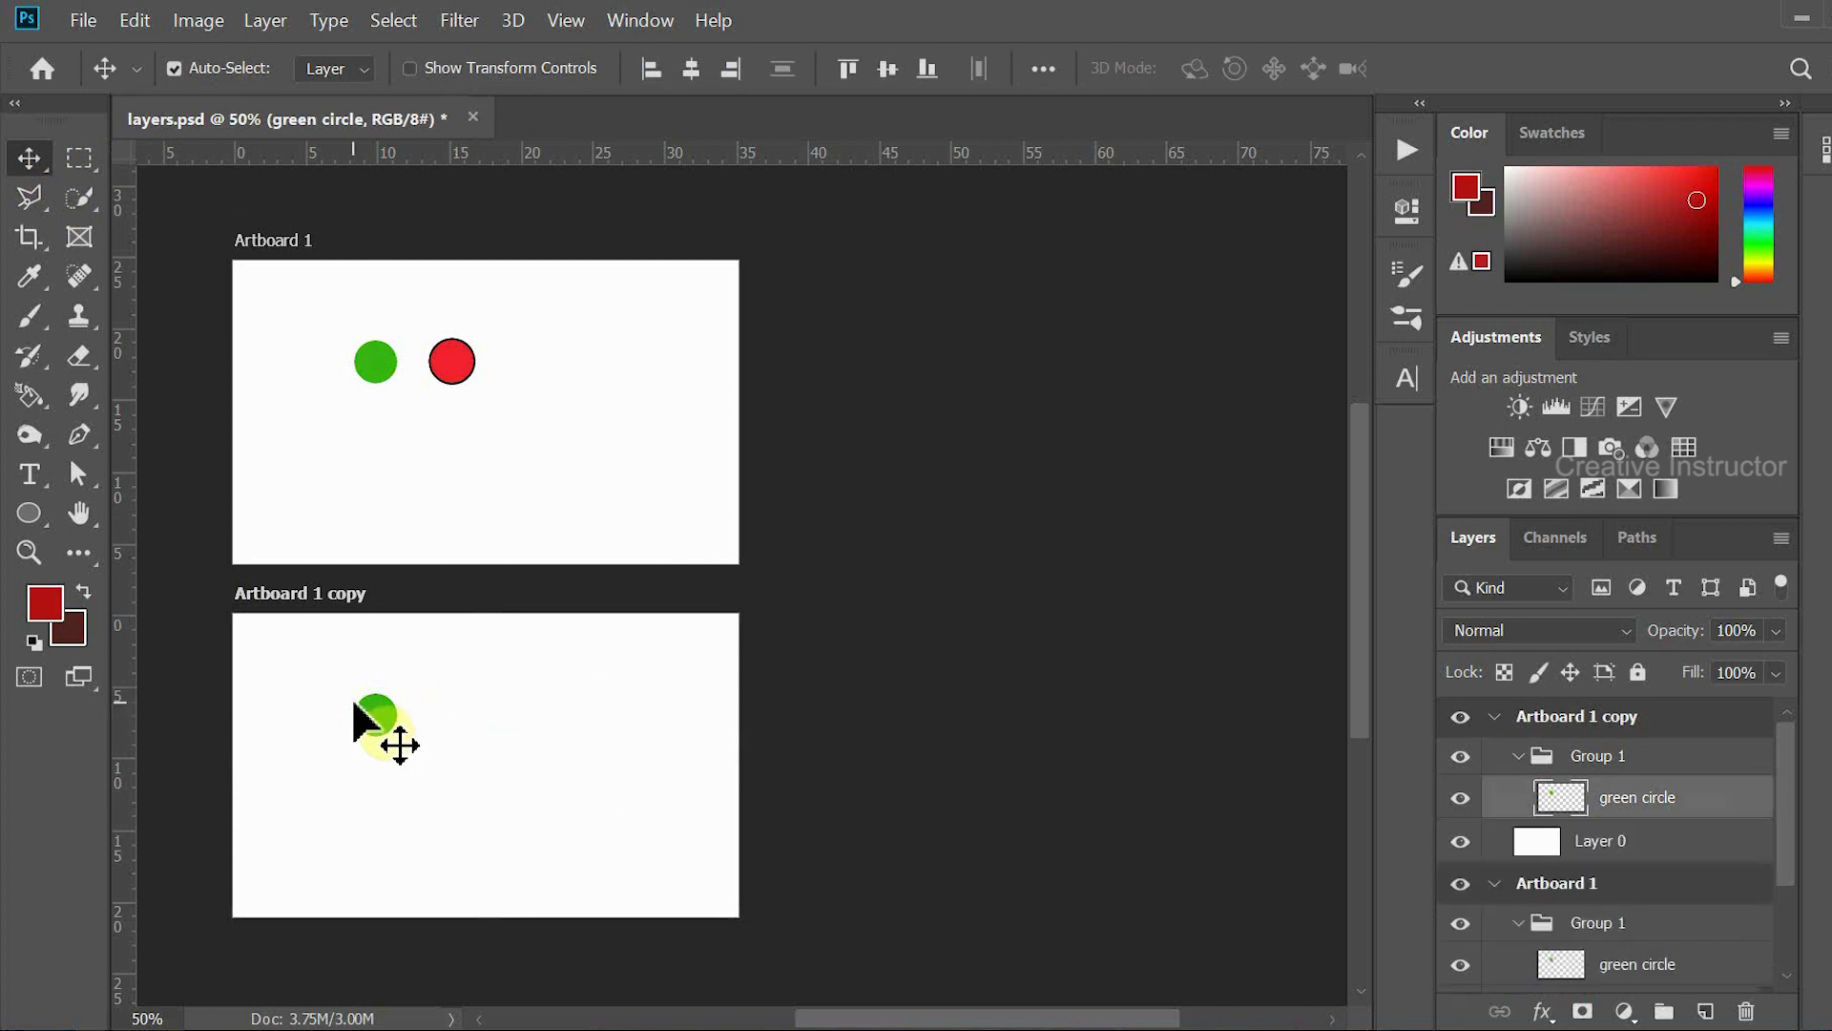
pyautogui.press('Delete')
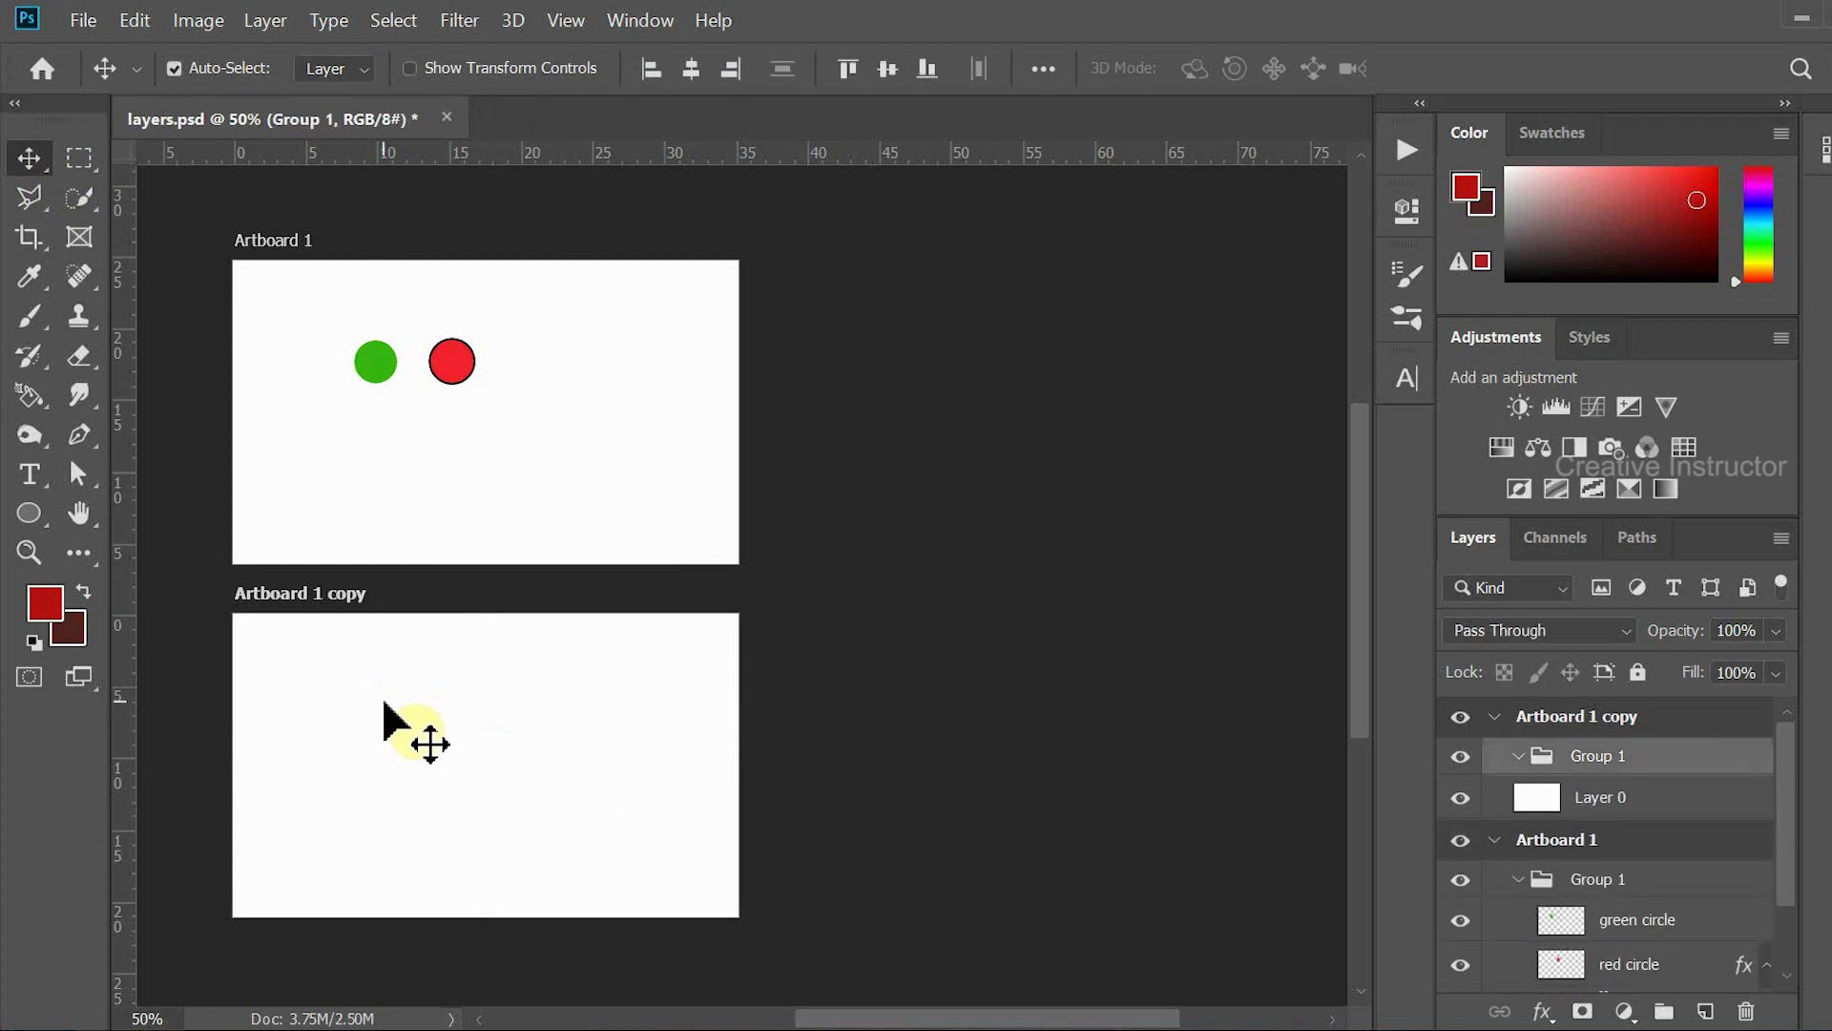
# - Lock the red circle layer in Artboard 1 against auto-nesting into and out of artboards
pyautogui.click(461, 435)
pyautogui.click(456, 361)
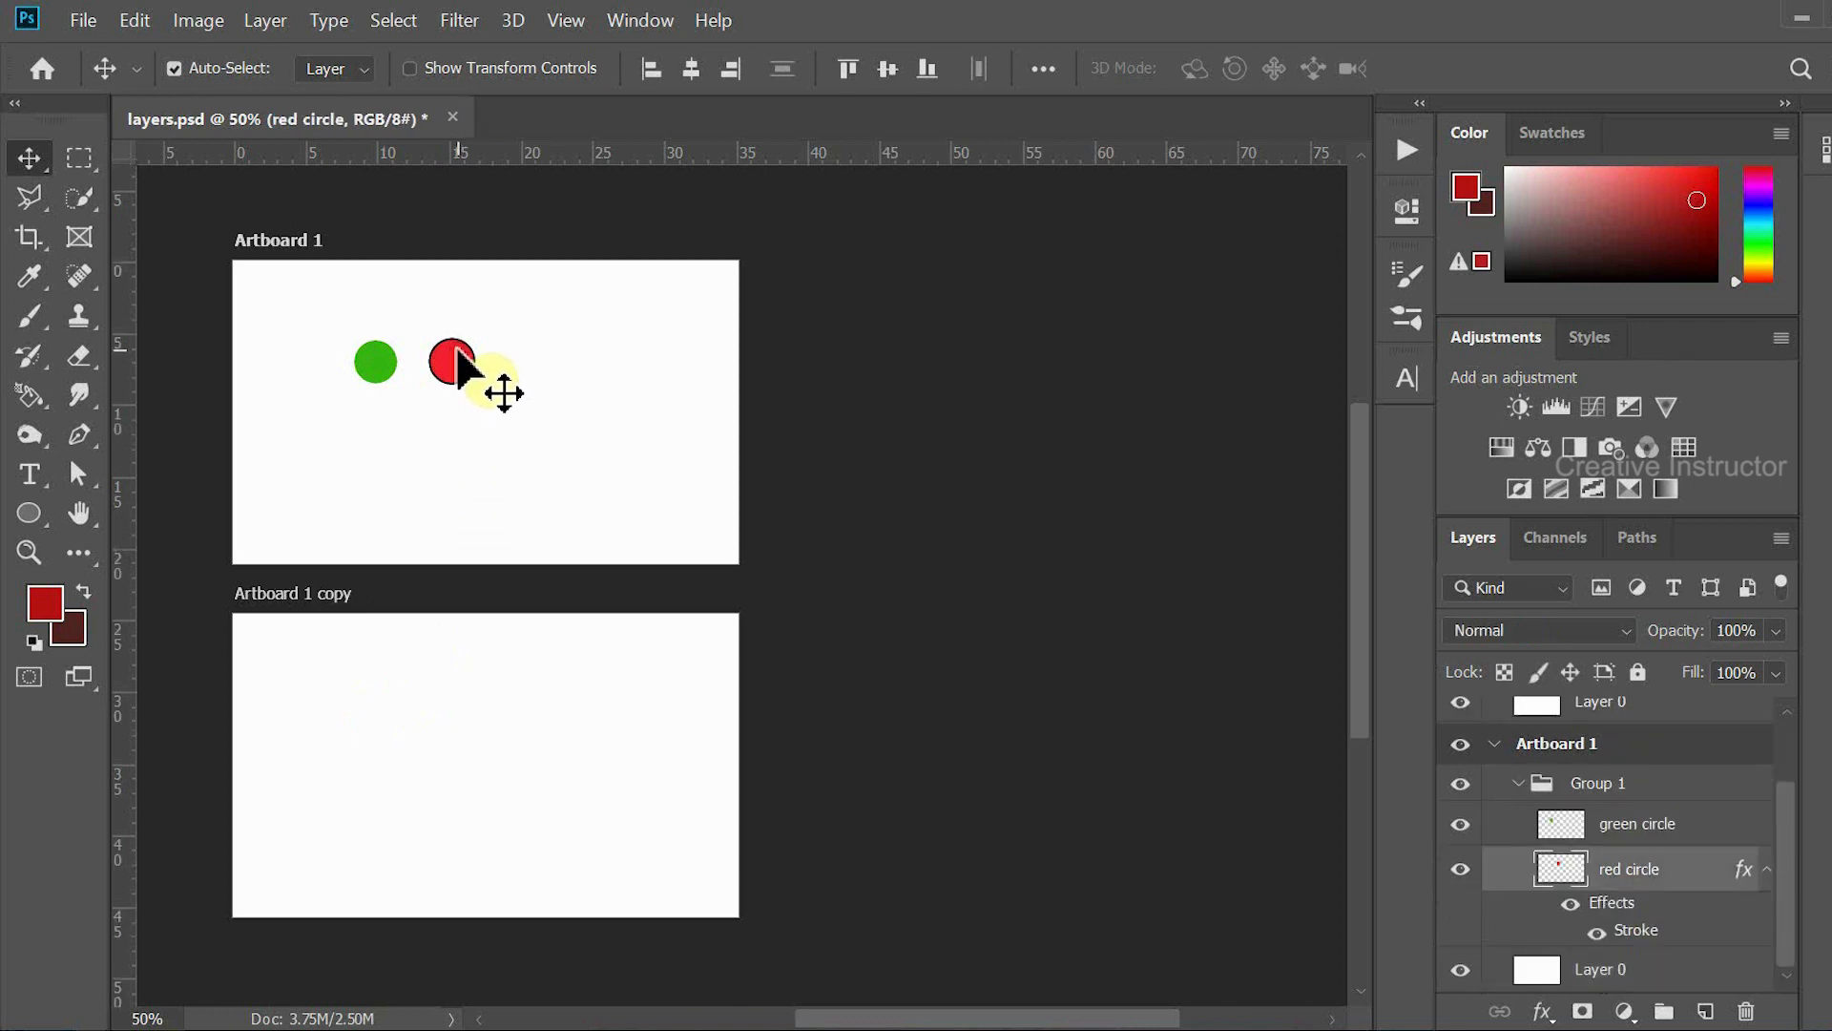
pyautogui.click(1602, 674)
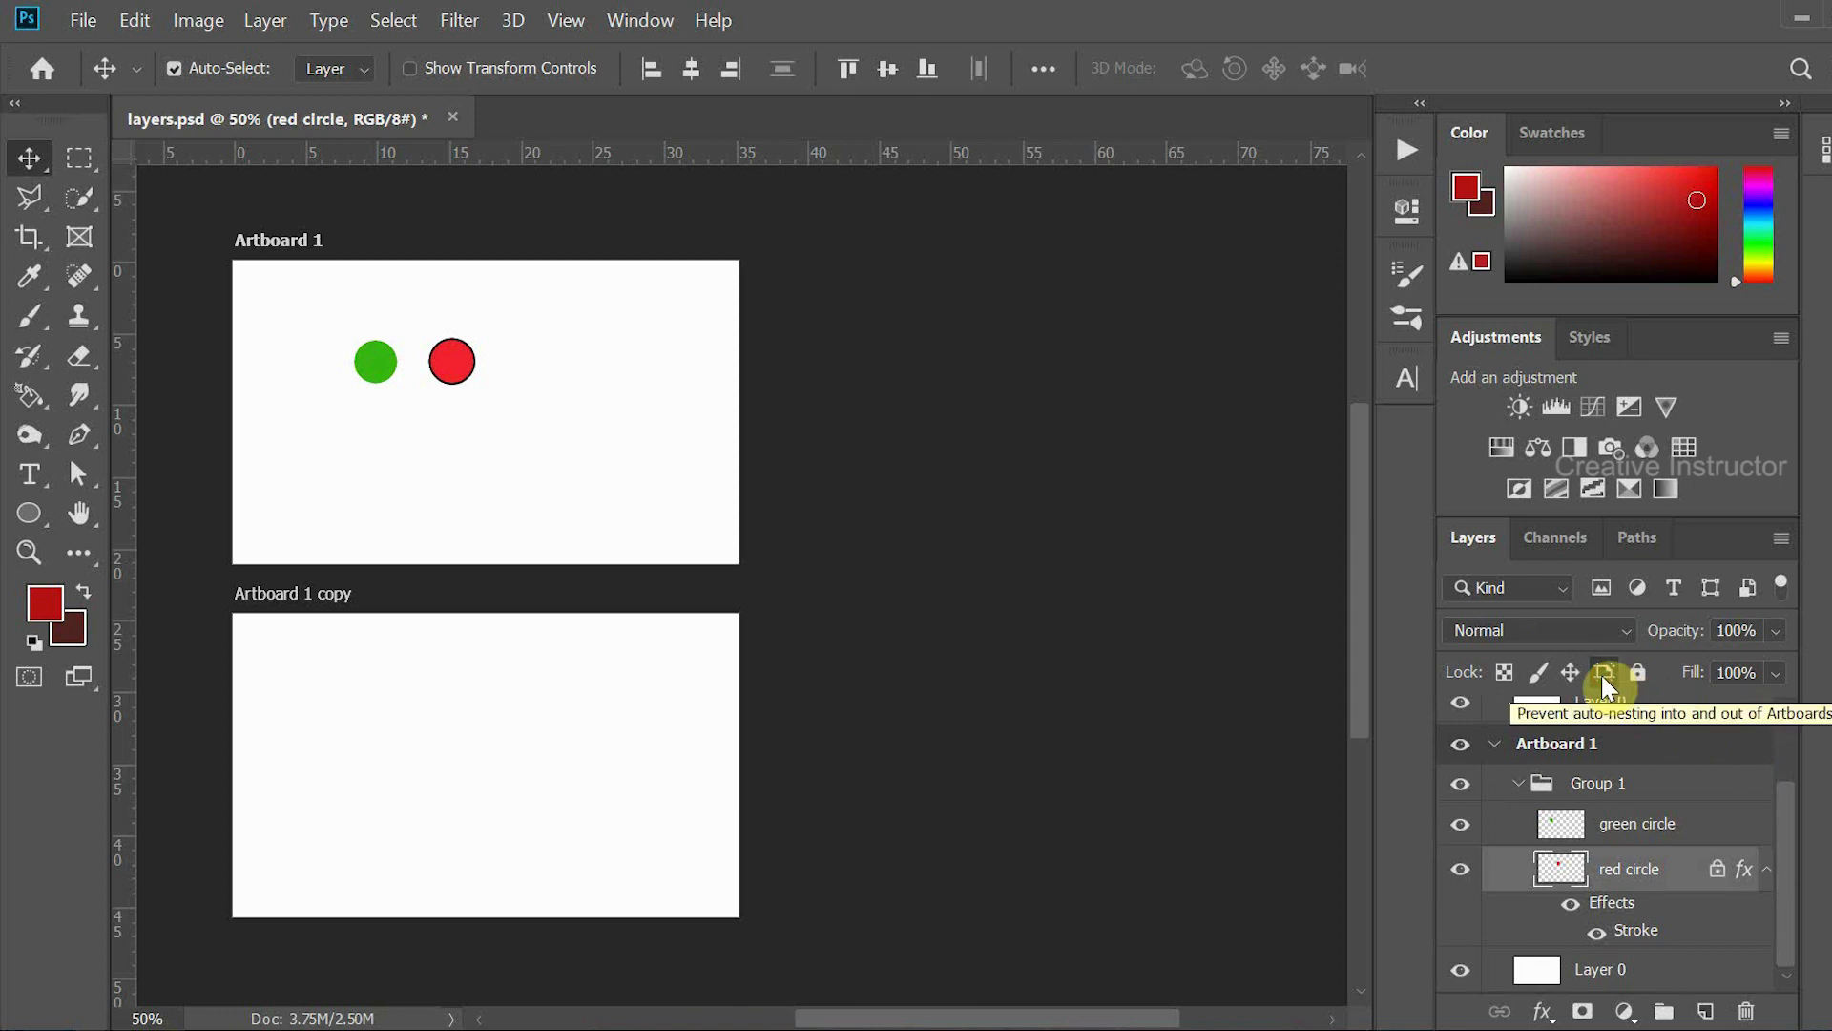
# - Try to move the nesting-locked red circle from Artboard 1 onto the duplicated artboard, and undo the move
pyautogui.click(474, 441)
pyautogui.moveTo(456, 365); pyautogui.dragTo(575, 723)
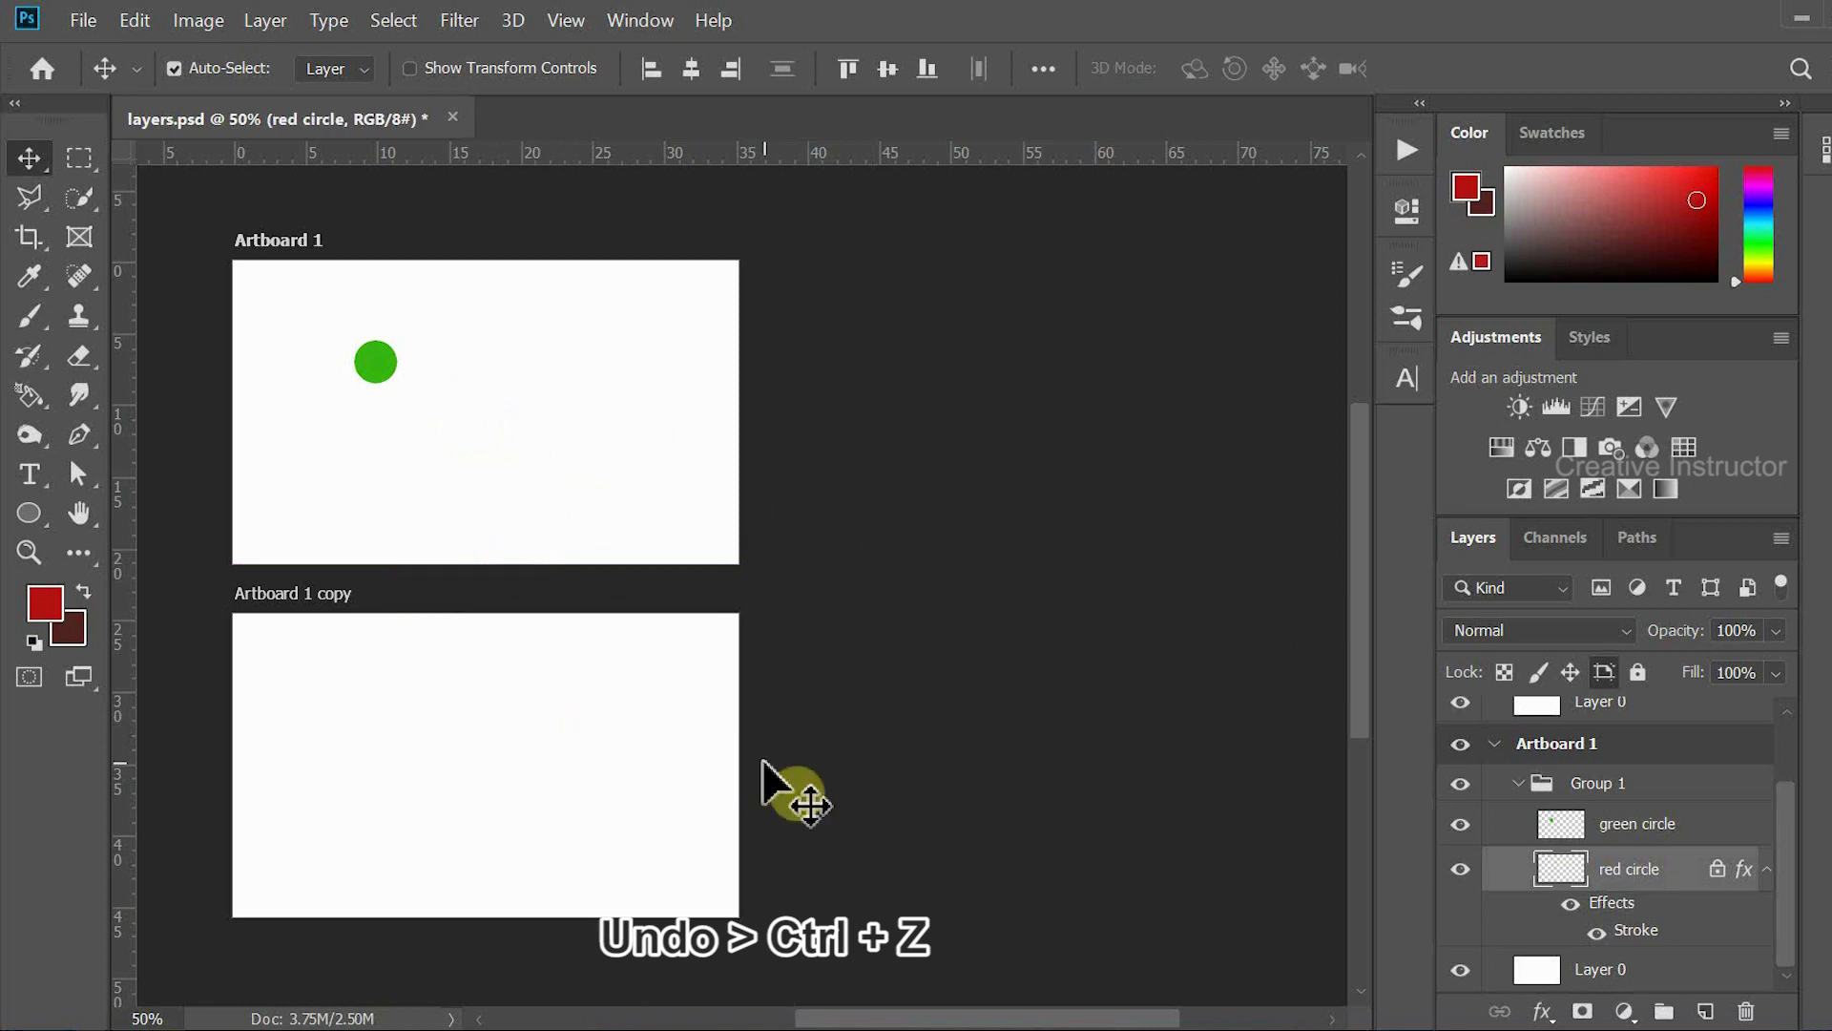
pyautogui.hotkey('ctrl', 'z')
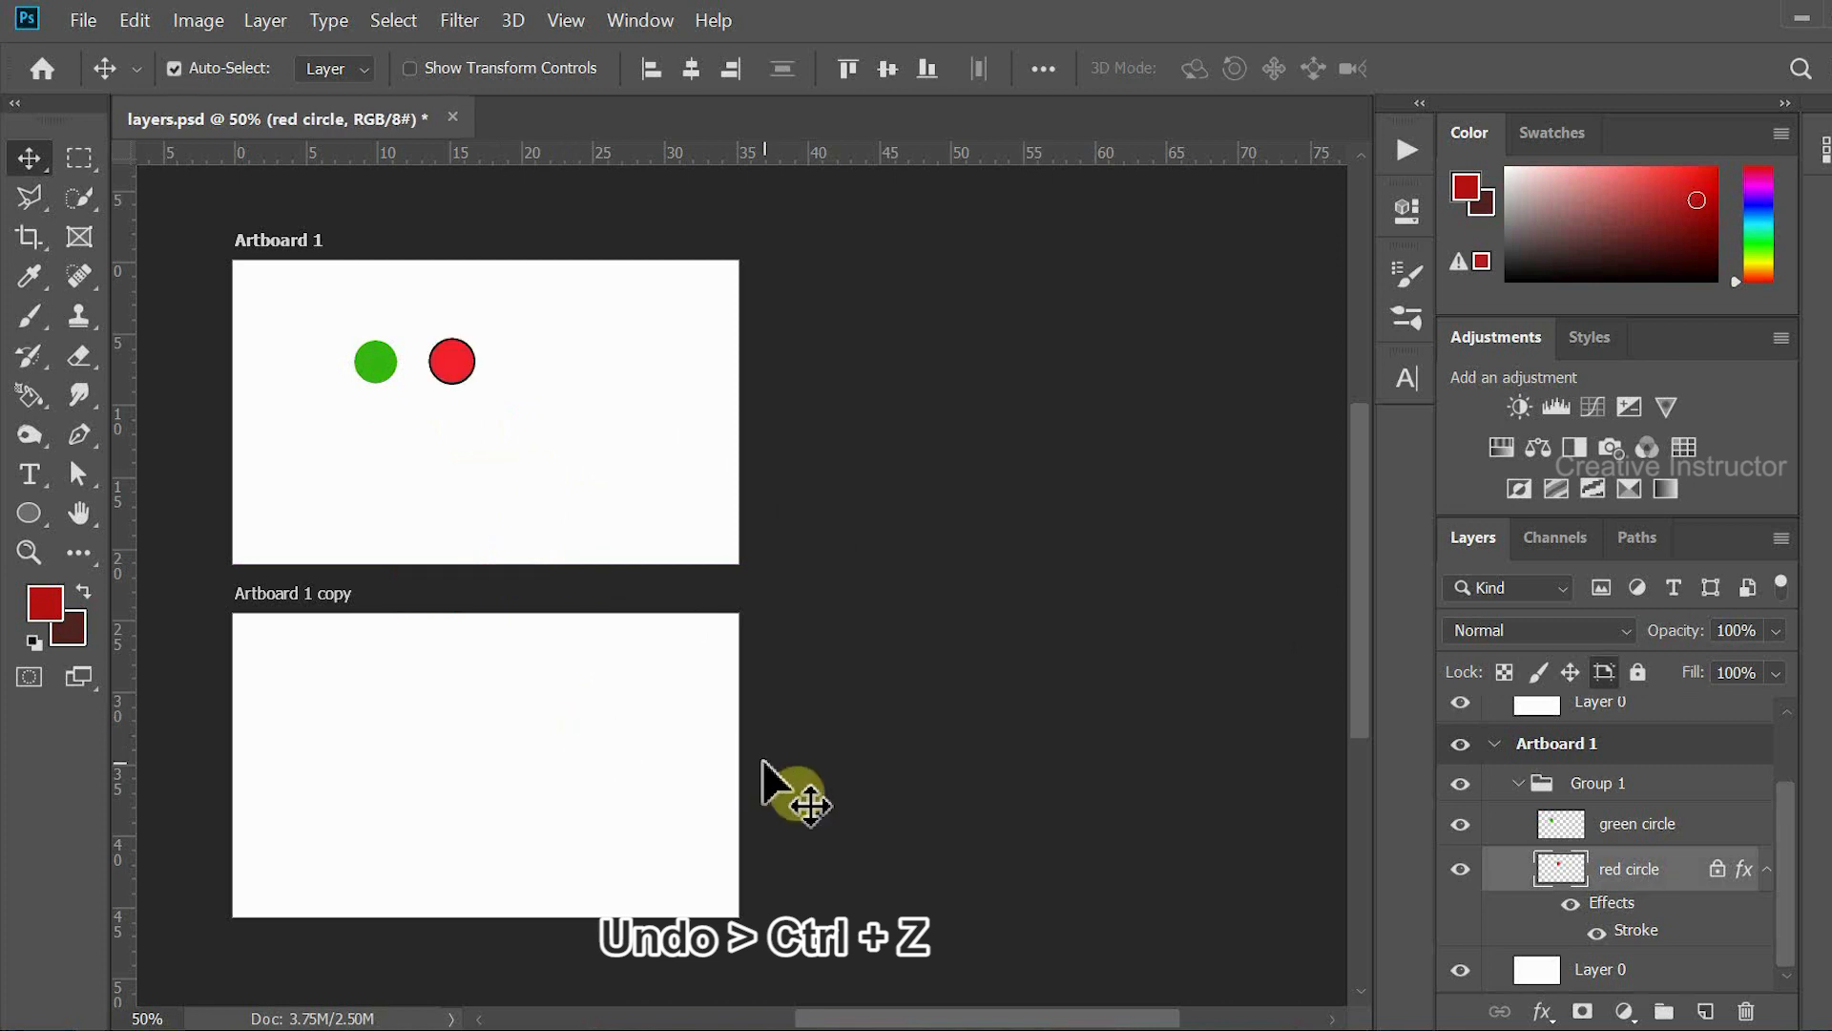
# - Move the green circle from Artboard 1 onto the duplicated artboard, and undo the move
pyautogui.click(367, 361)
pyautogui.moveTo(363, 360); pyautogui.dragTo(364, 694)
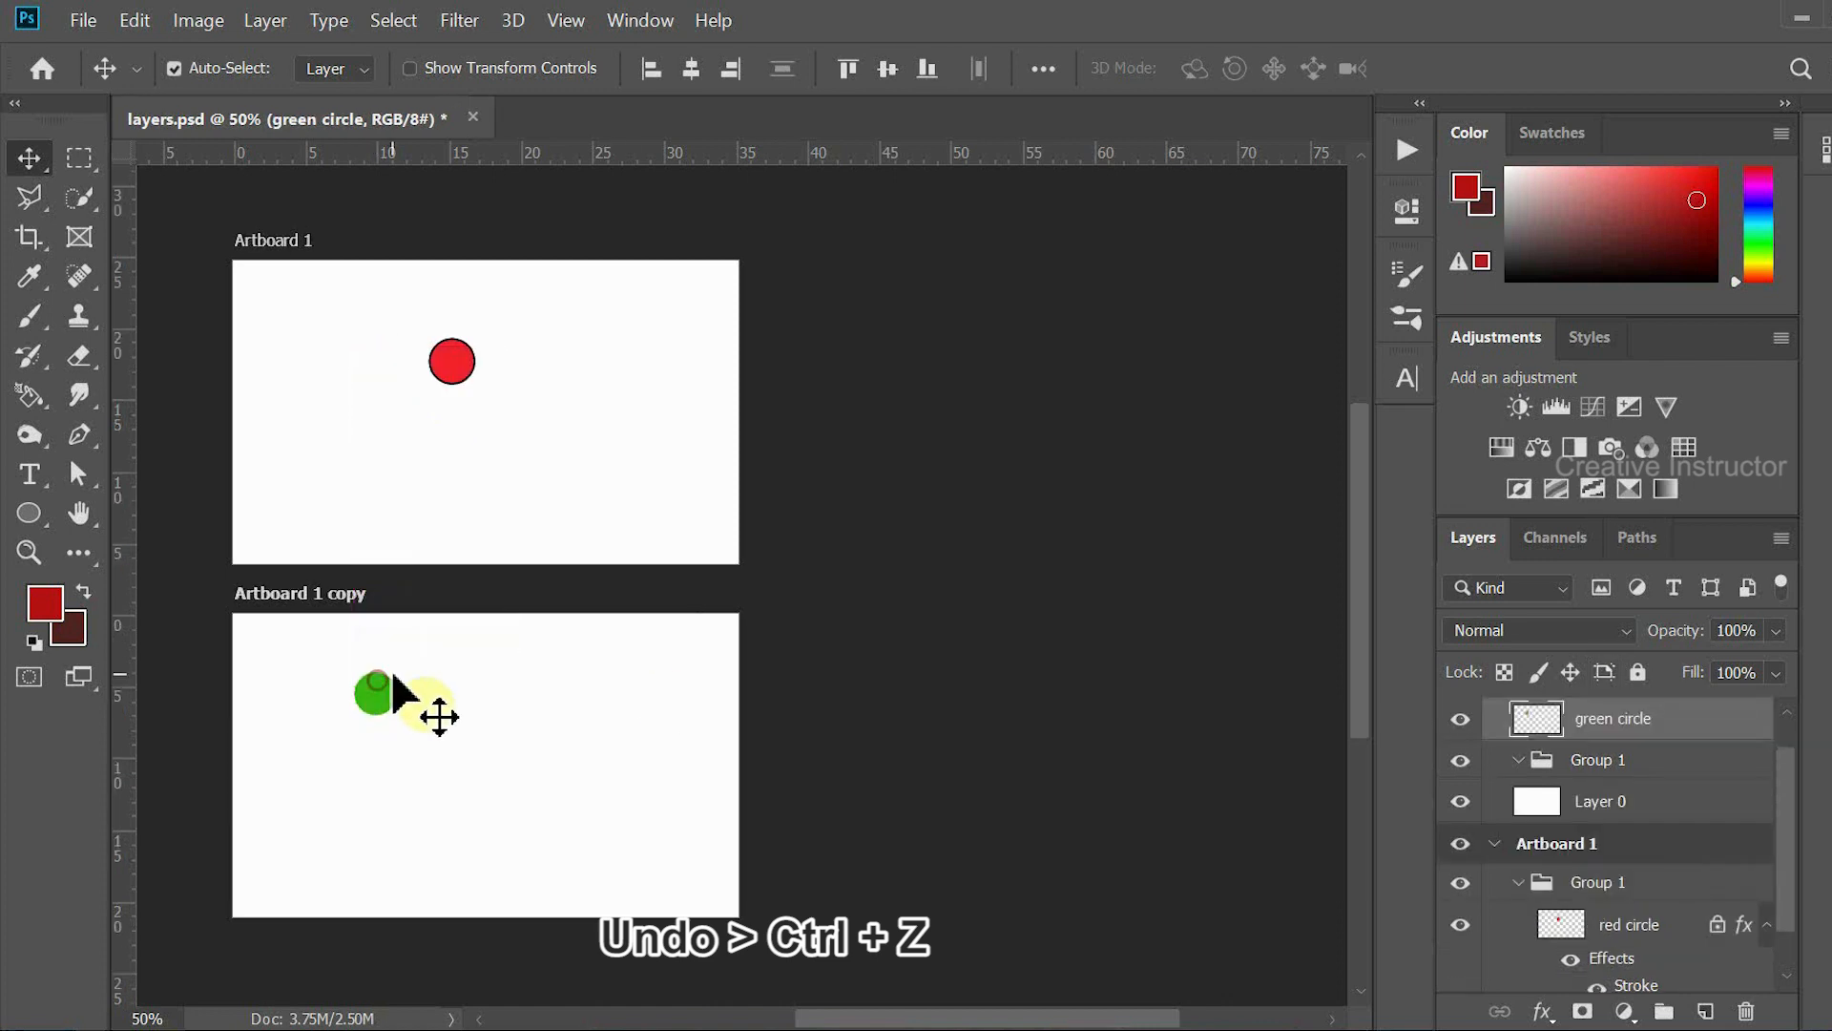
pyautogui.hotkey('ctrl', 'z')
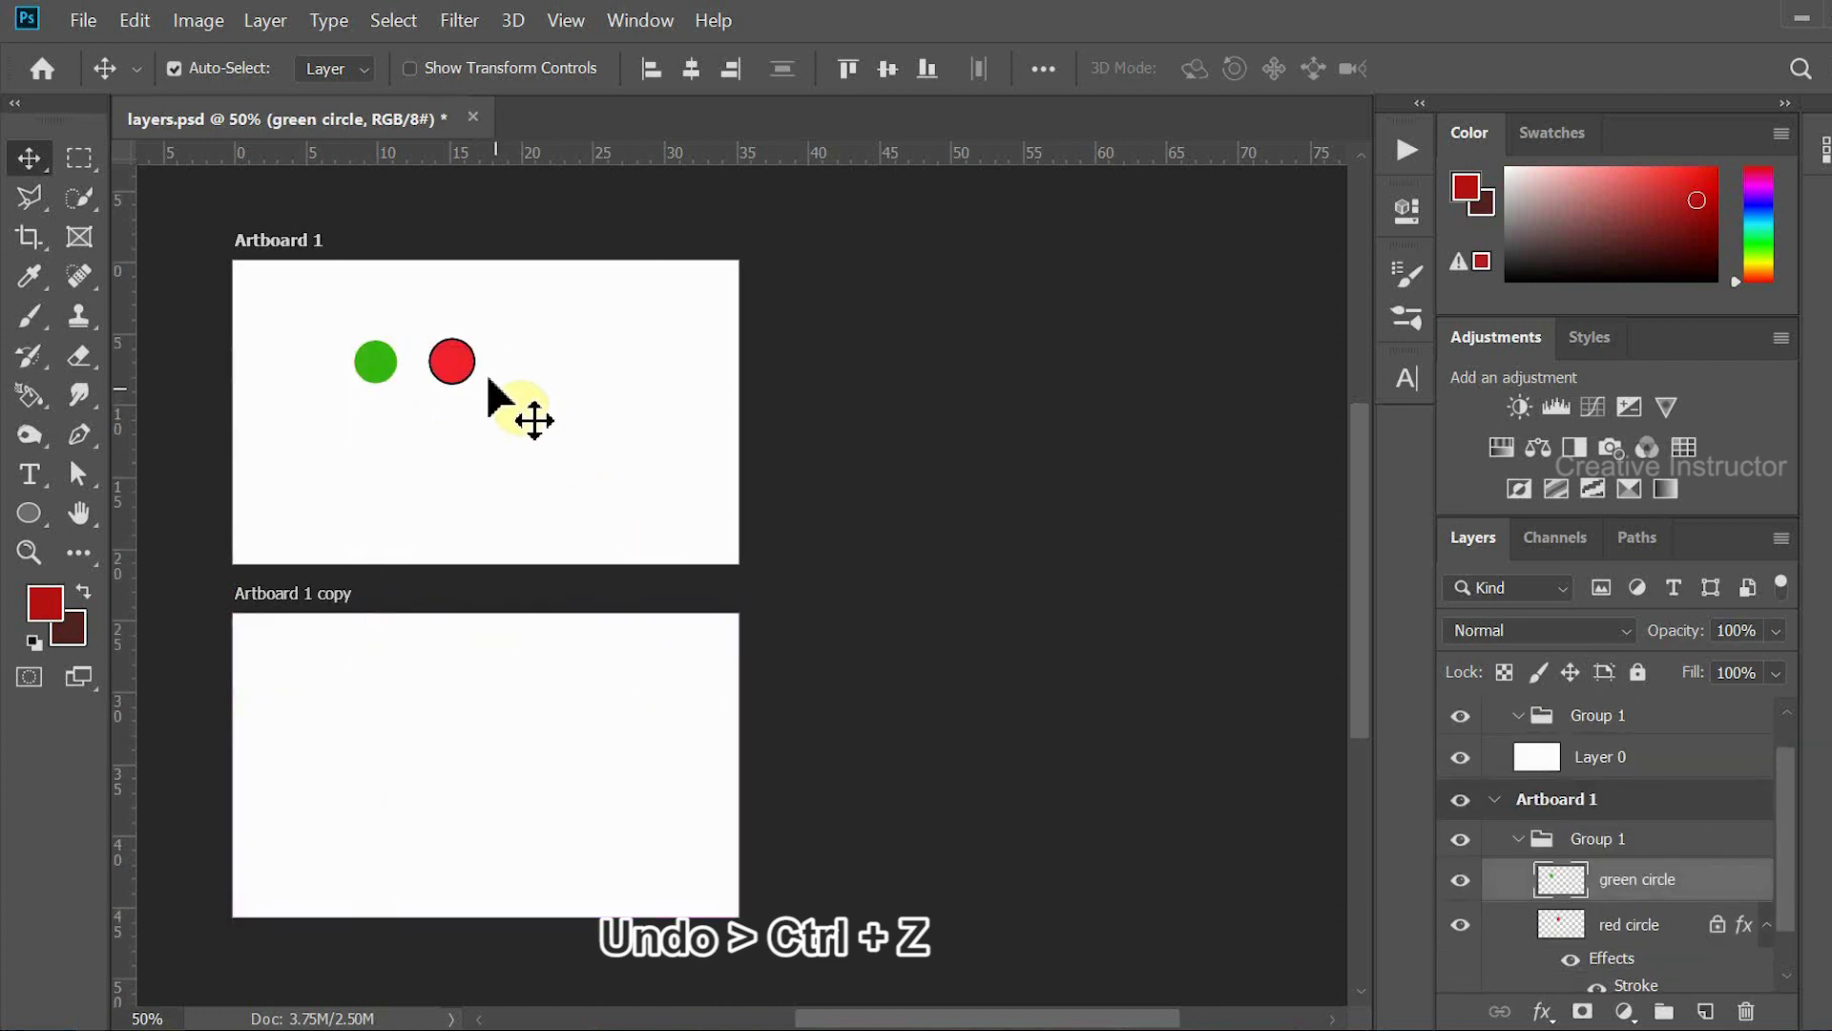
# - Undo the artboard duplication so only Artboard 1 remains, and select its red circle with the Move tool
pyautogui.hotkey('ctrl', 'z')
pyautogui.hotkey('ctrl', '+')
pyautogui.hotkey('ctrl', '+')
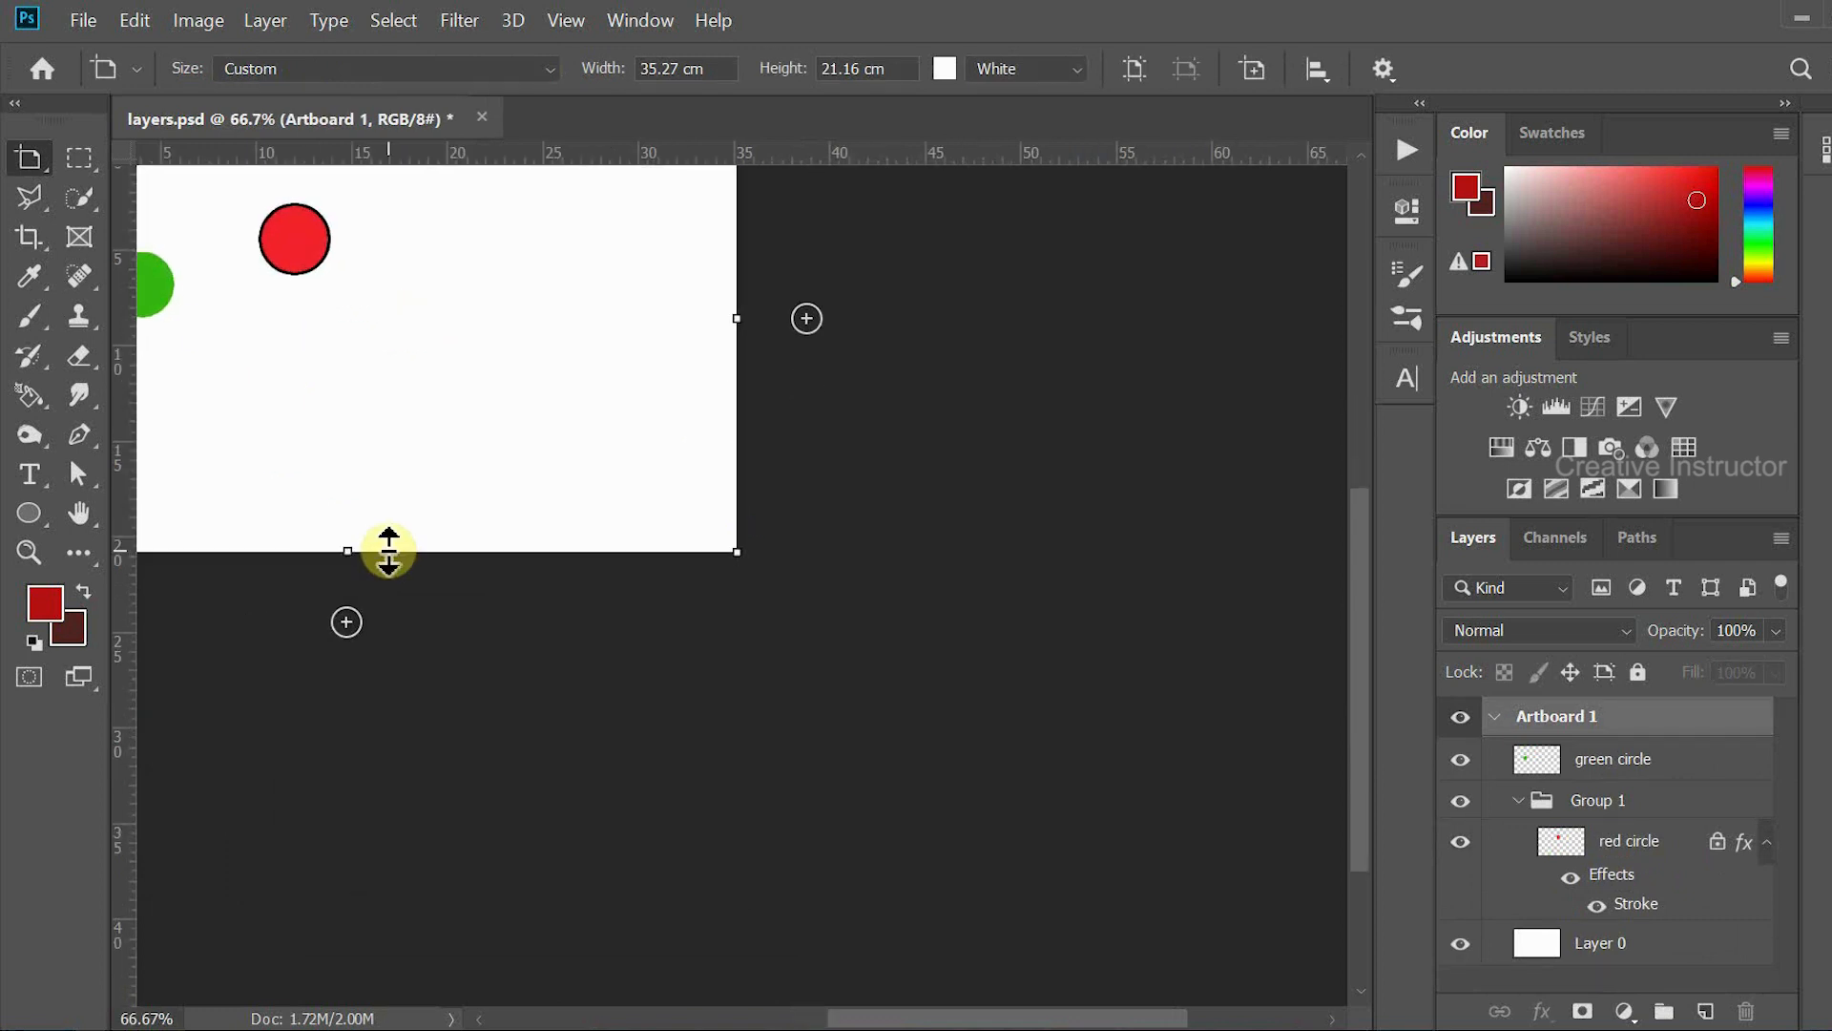
pyautogui.moveTo(386, 350); pyautogui.dragTo(769, 777)
pyautogui.press('v')
pyautogui.click(597, 587)
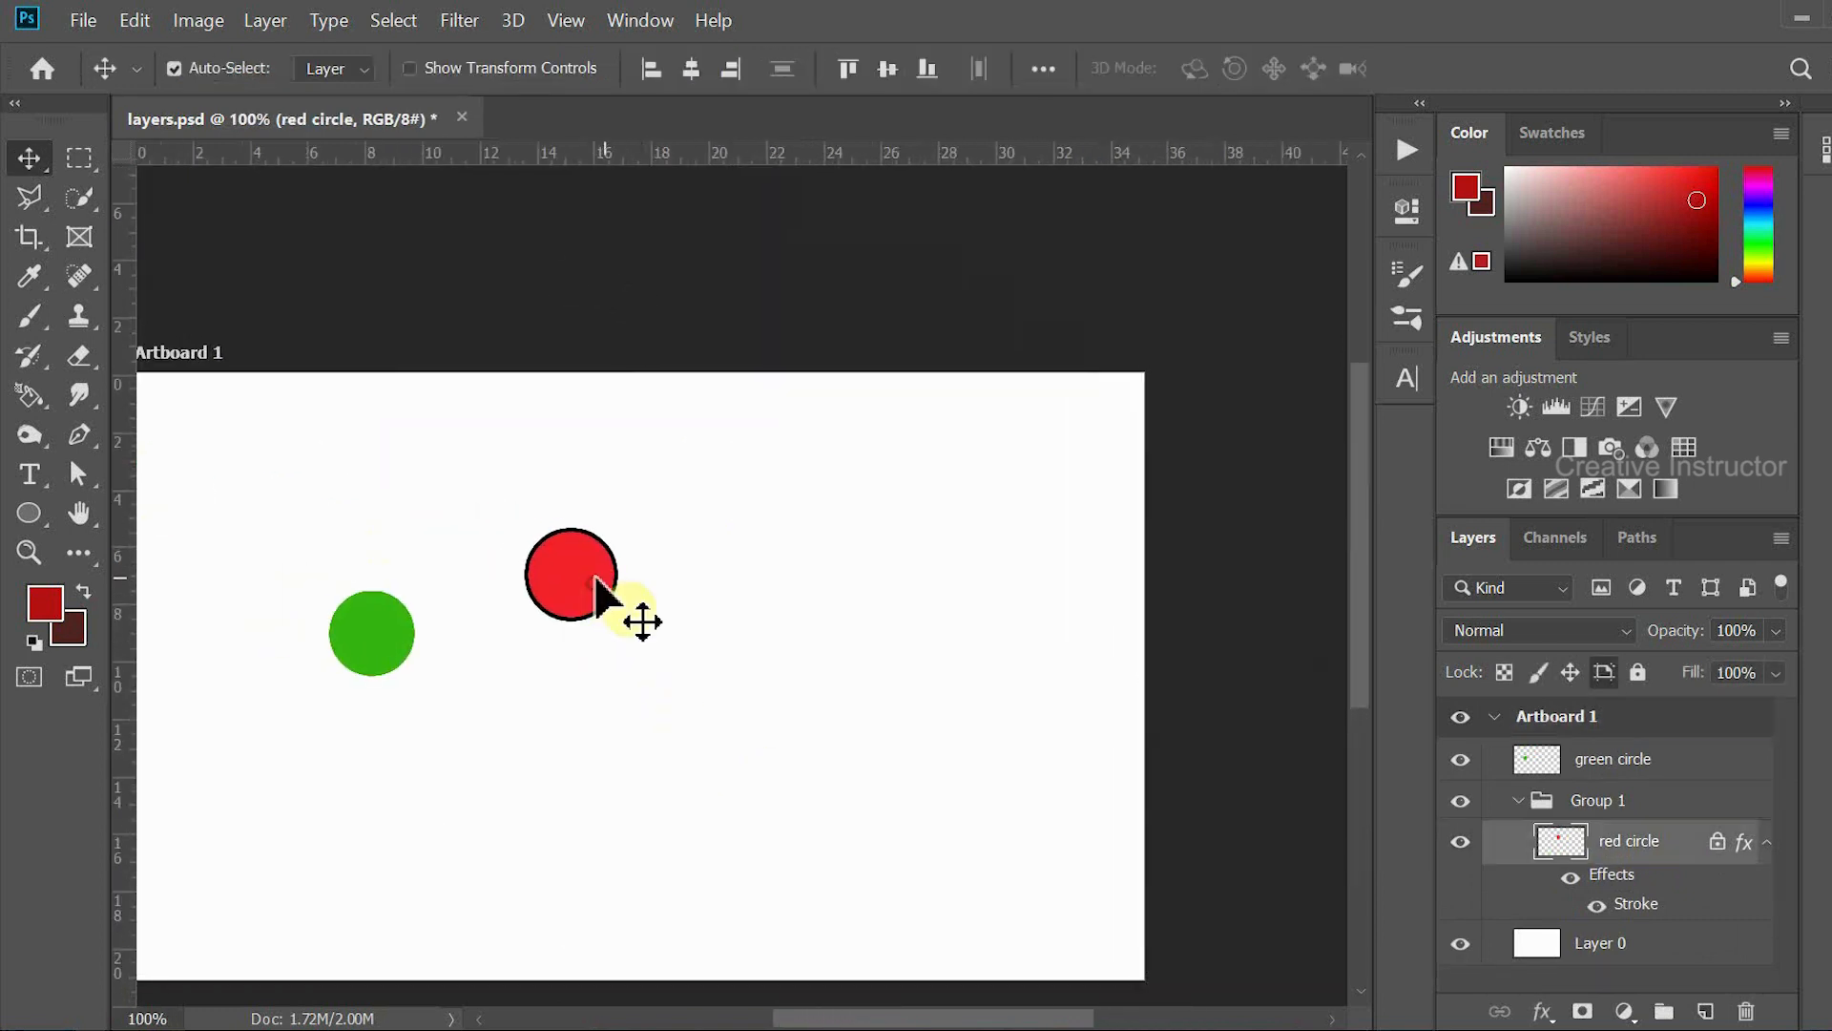
# - Replace the red circle layer's auto-nesting lock with a position lock, and try to move the circle
pyautogui.click(1611, 669)
pyautogui.moveTo(941, 724); pyautogui.dragTo(1133, 716)
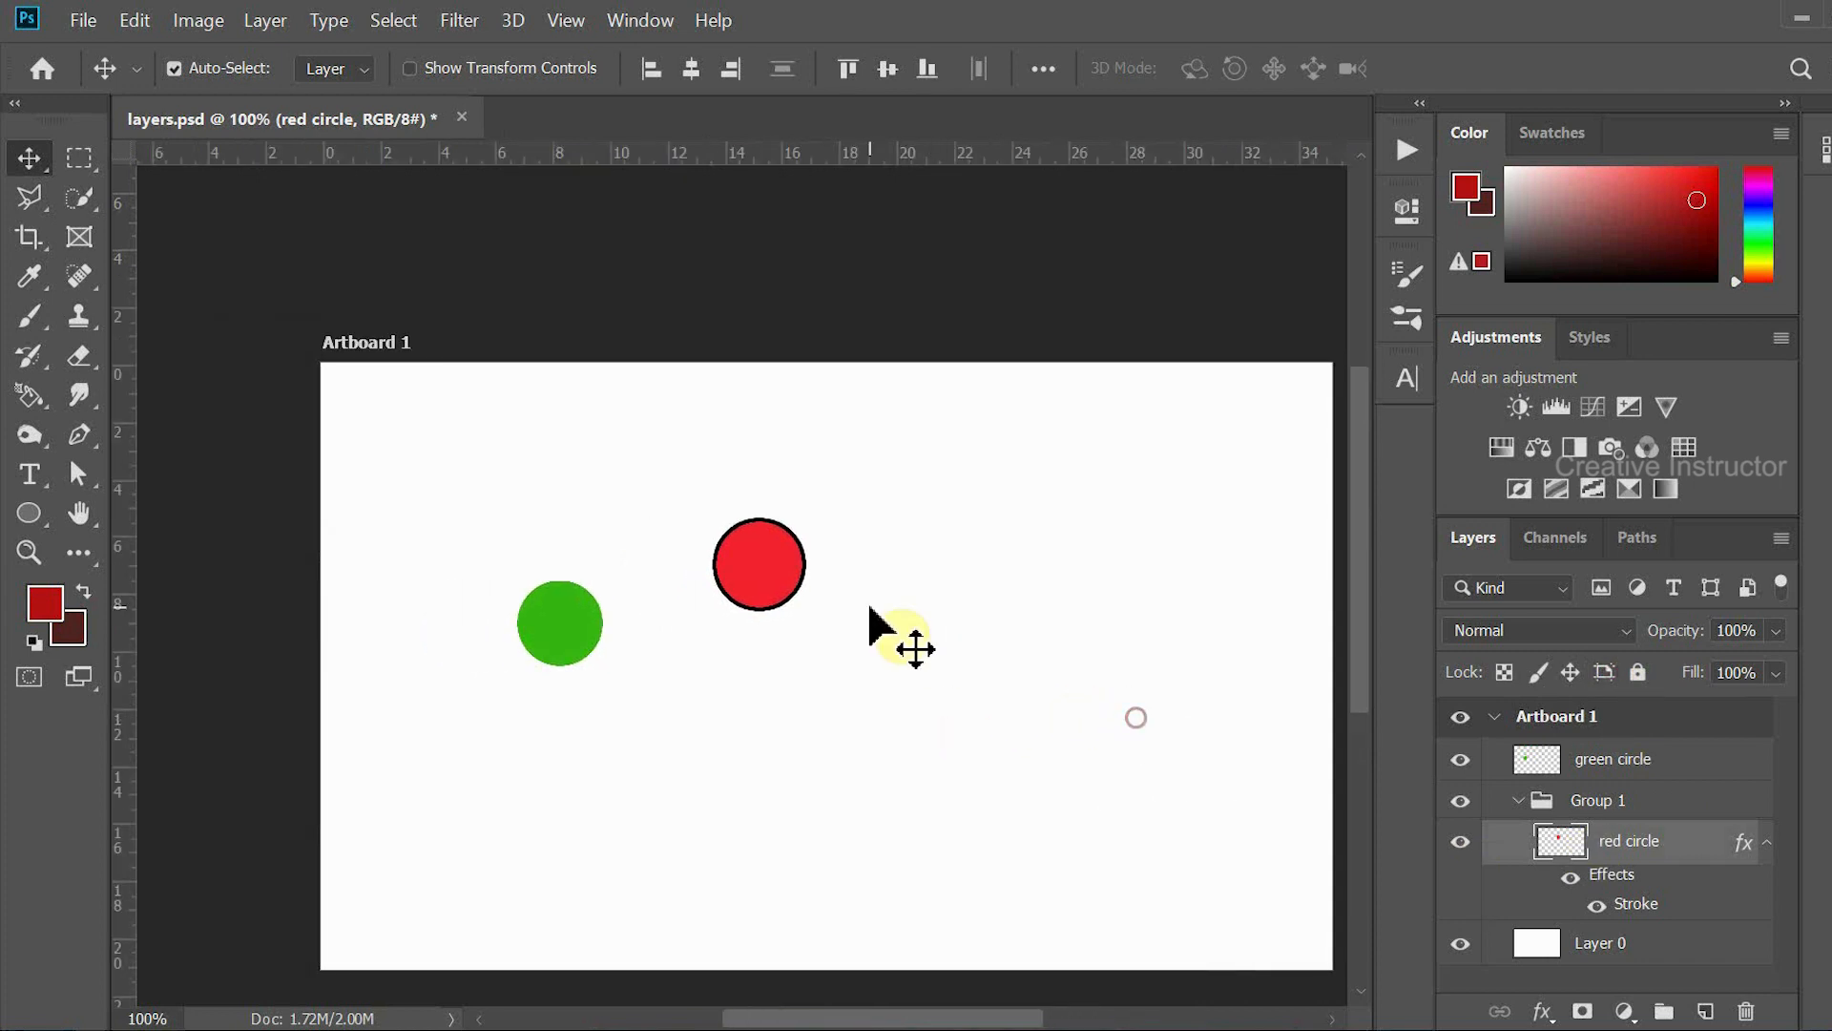
pyautogui.click(1572, 672)
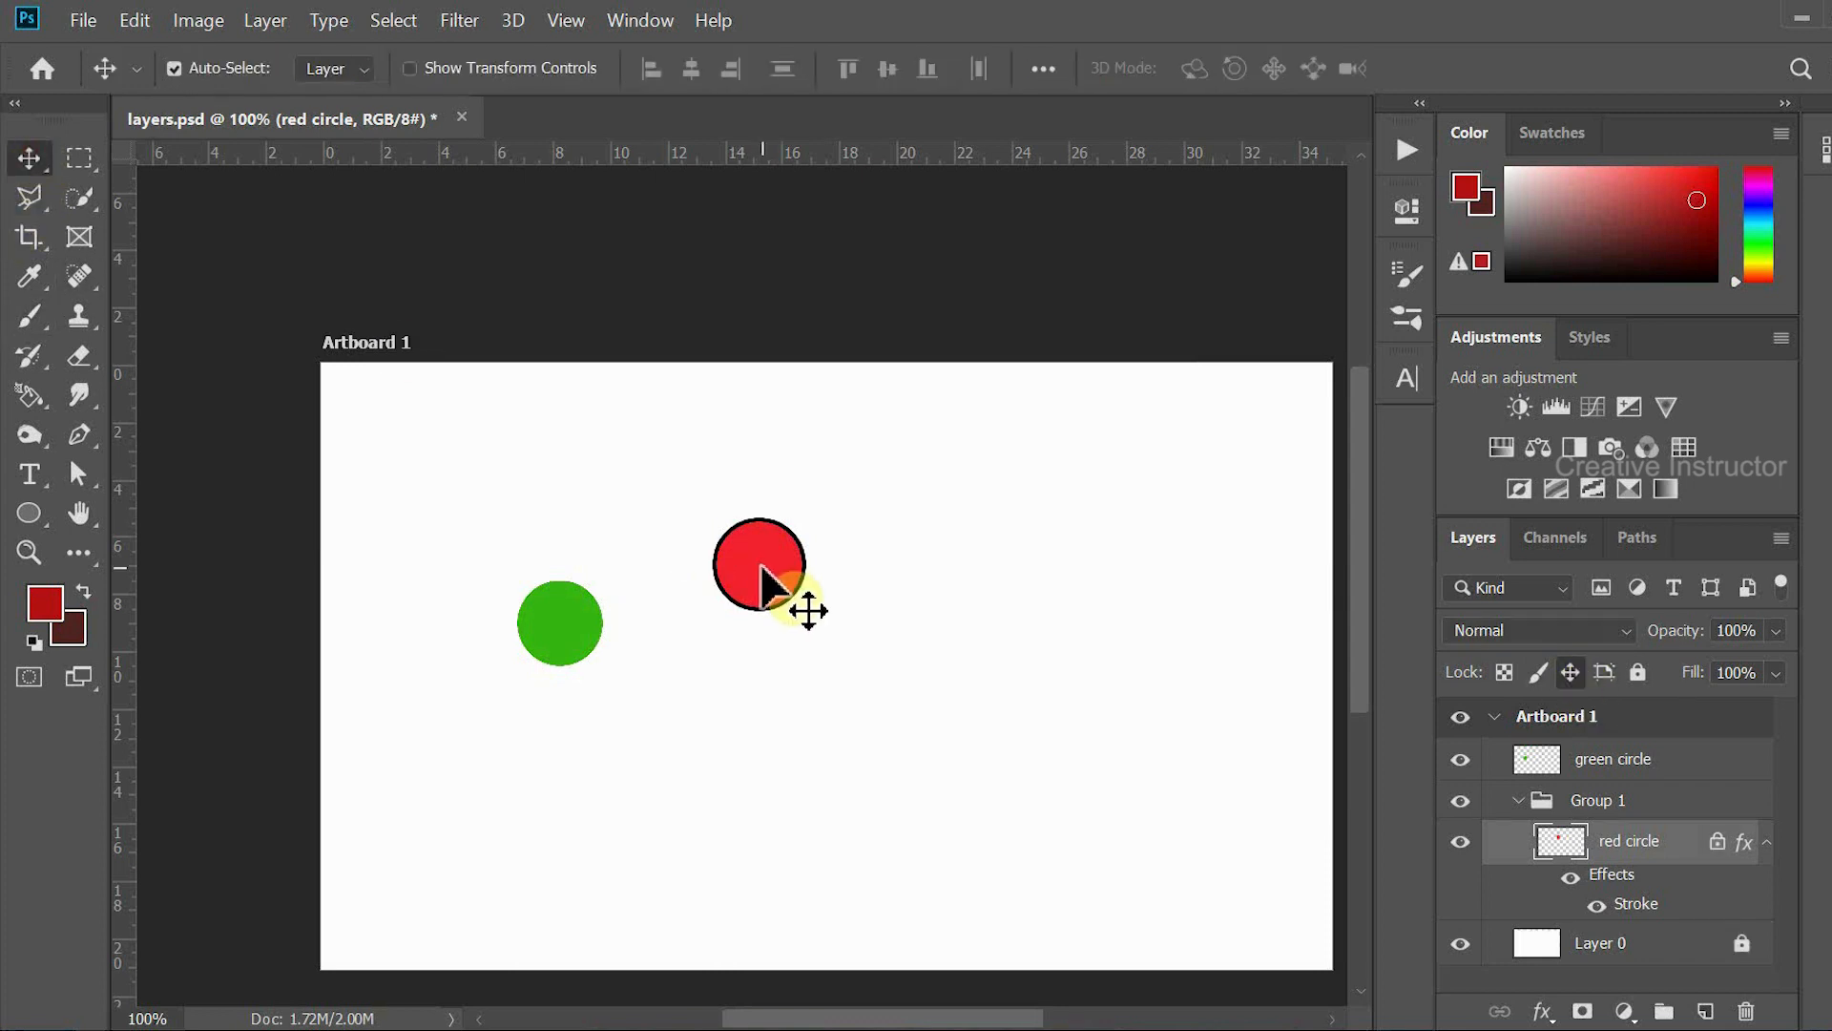
pyautogui.moveTo(762, 565); pyautogui.dragTo(736, 562)
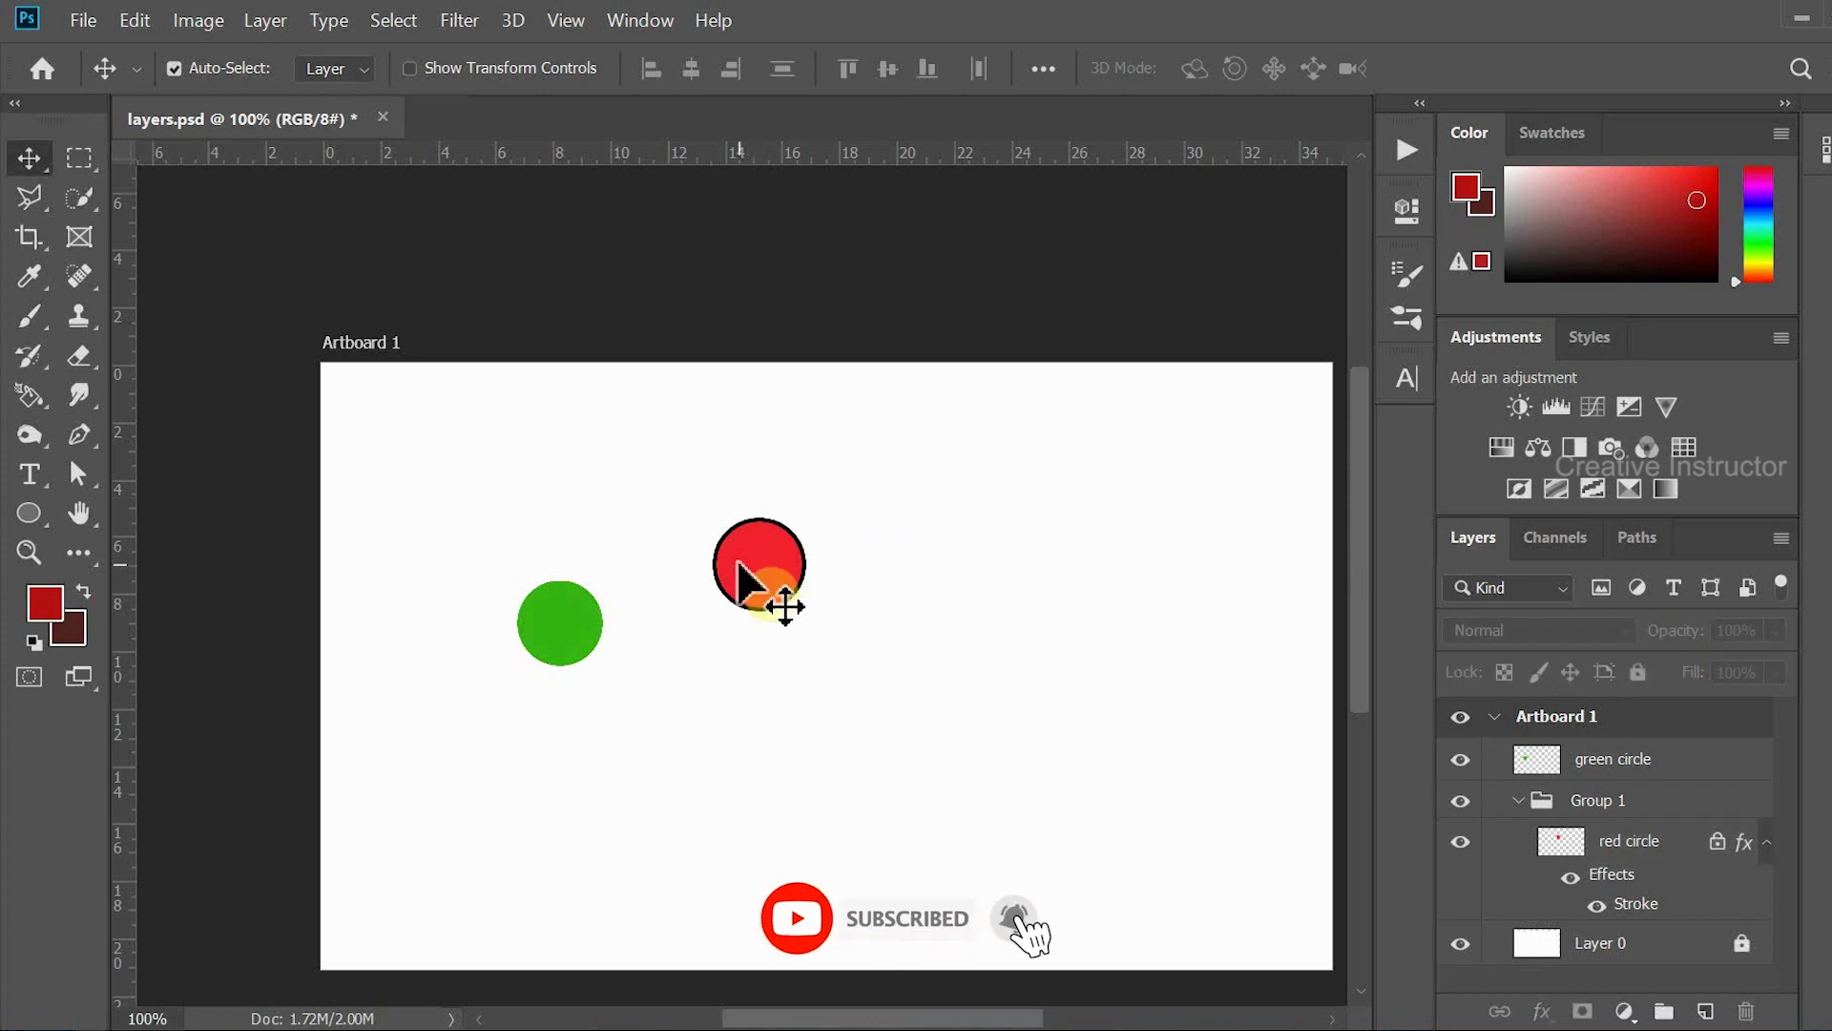
# - Paint dark red 150 px brush dabs over the red circle on its layer, and erase parts of the shape
pyautogui.click(29, 316)
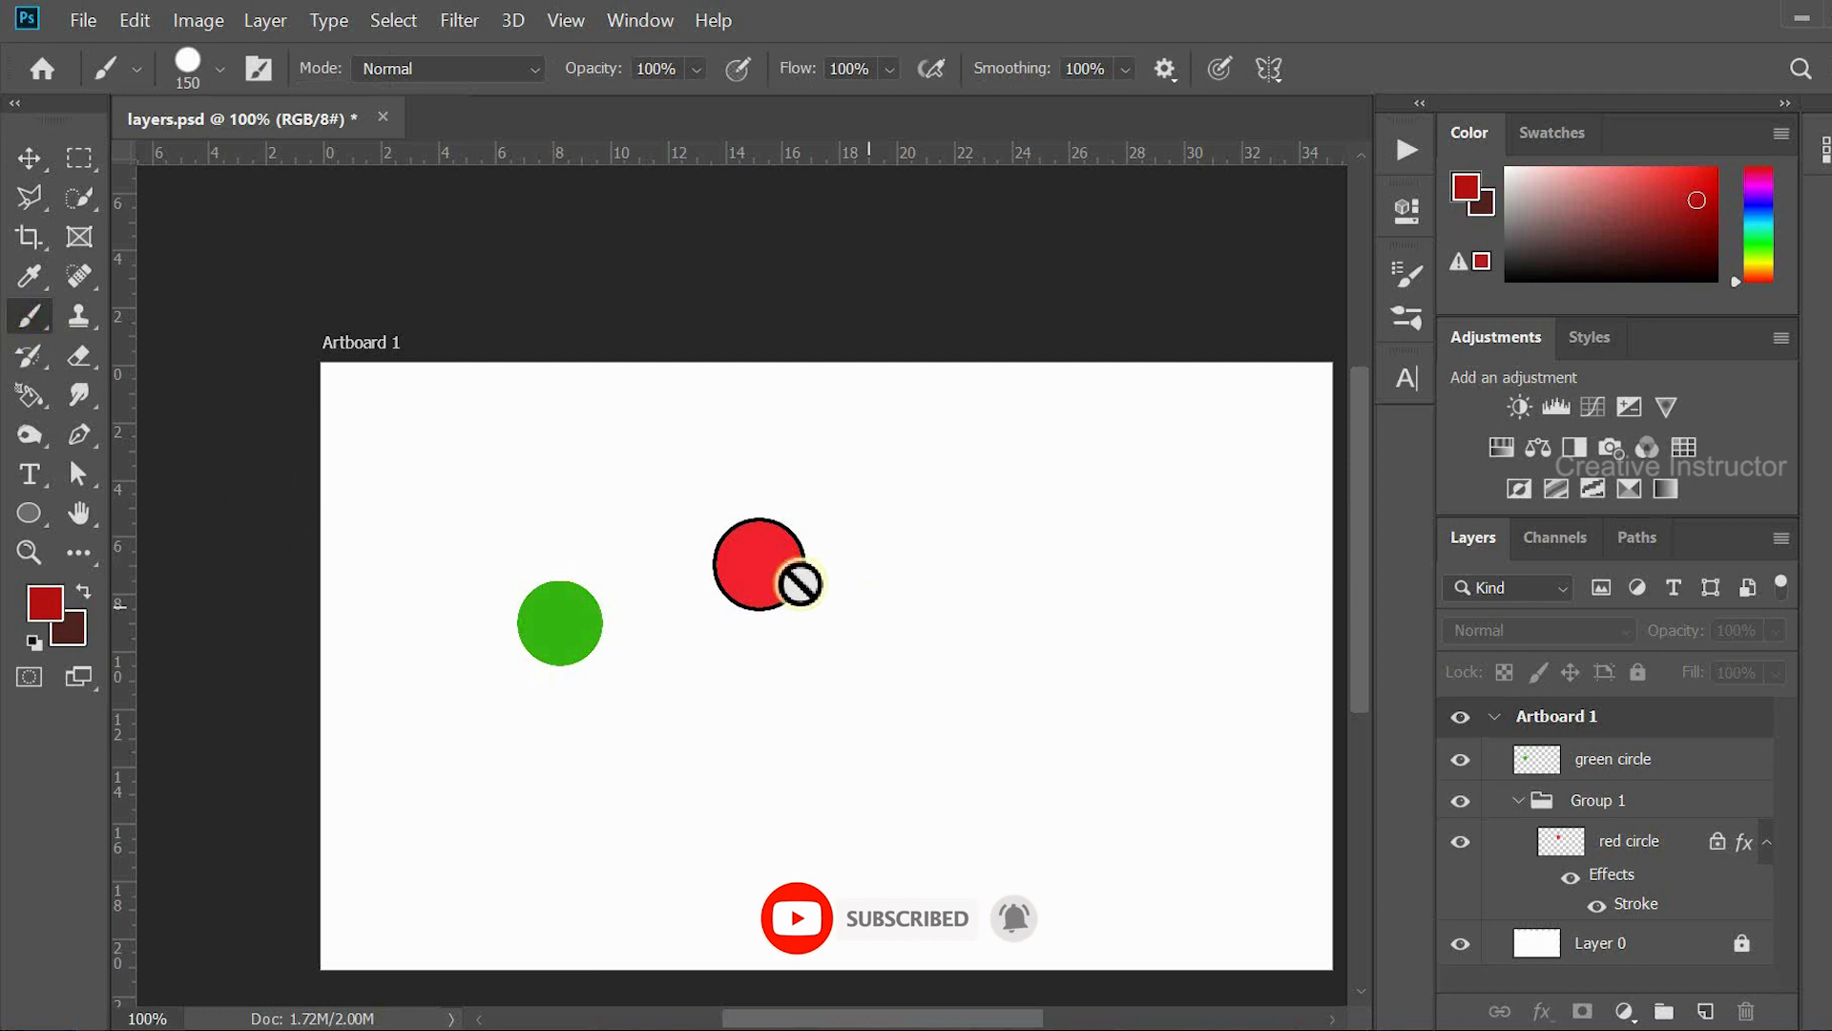
pyautogui.click(1662, 846)
pyautogui.click(833, 541)
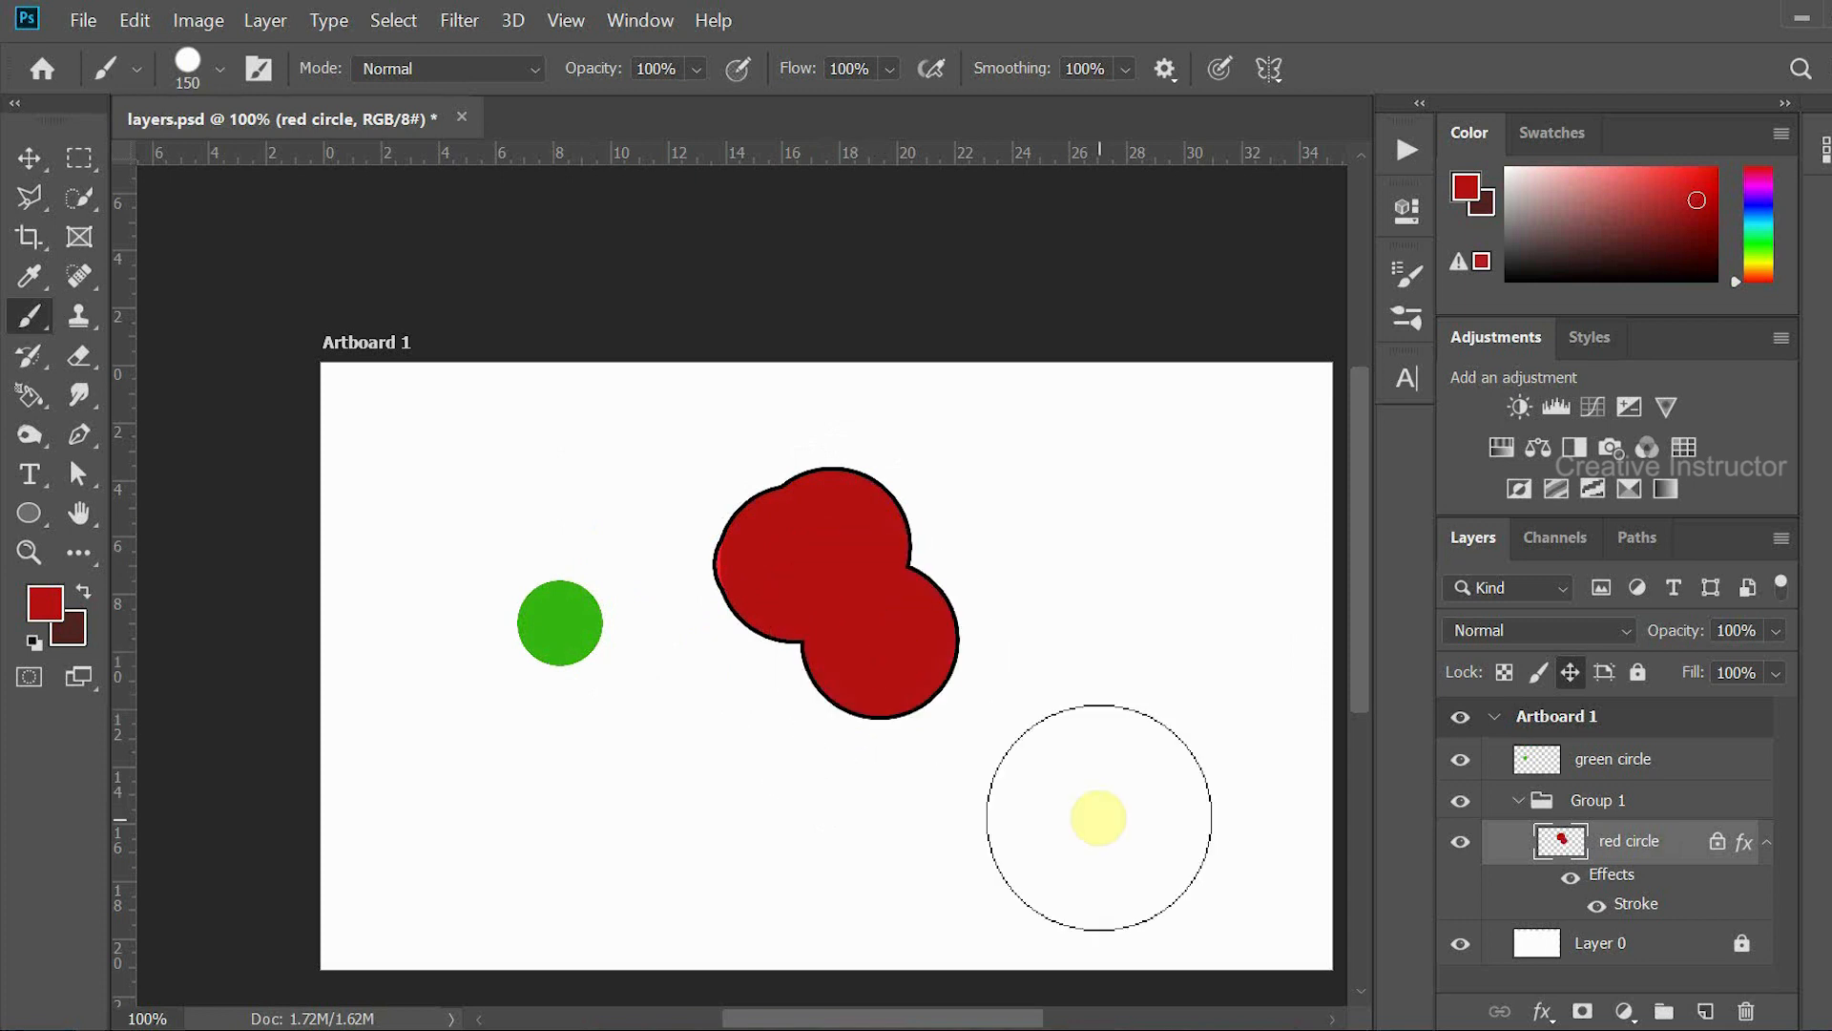
pyautogui.click(79, 356)
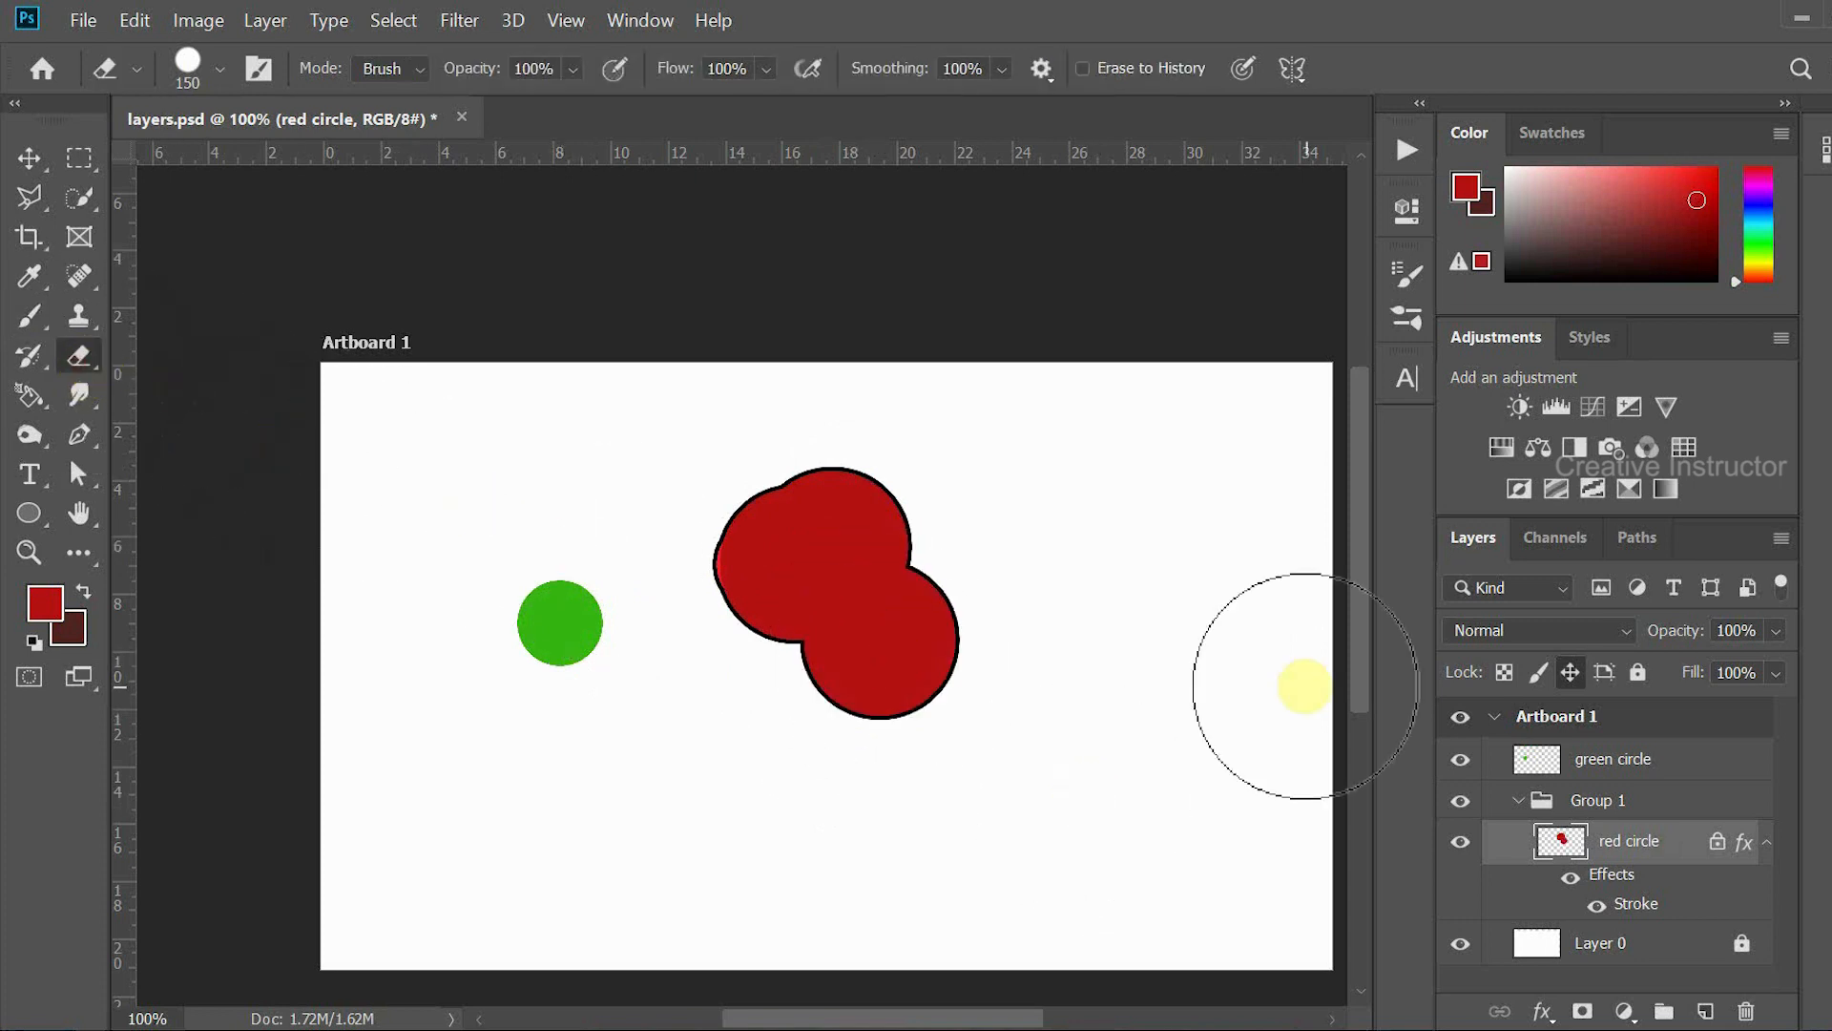
pyautogui.moveTo(964, 644)
pyautogui.mouseDown()
pyautogui.moveTo(902, 684)
pyautogui.moveTo(848, 633)
pyautogui.moveTo(659, 658)
pyautogui.mouseUp()
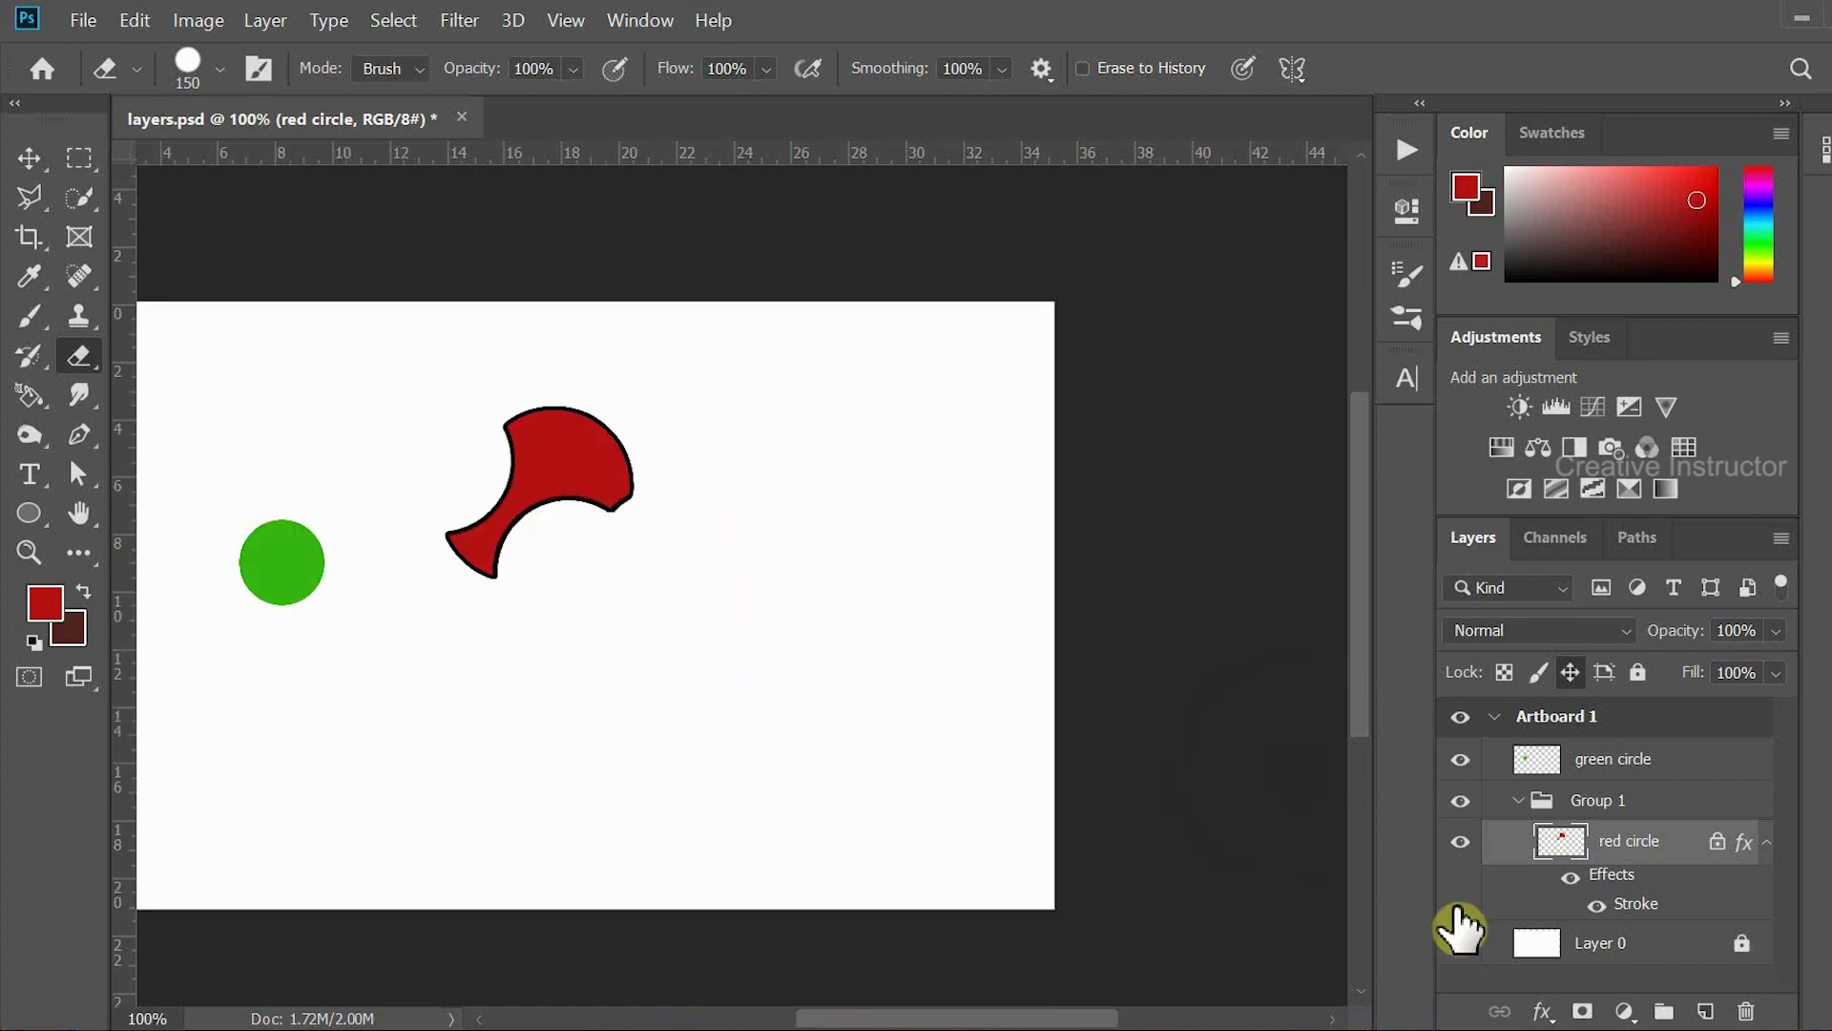
# - Add a Color Overlay in #996464 to the red circle layer's style
pyautogui.doubleClick(1669, 918)
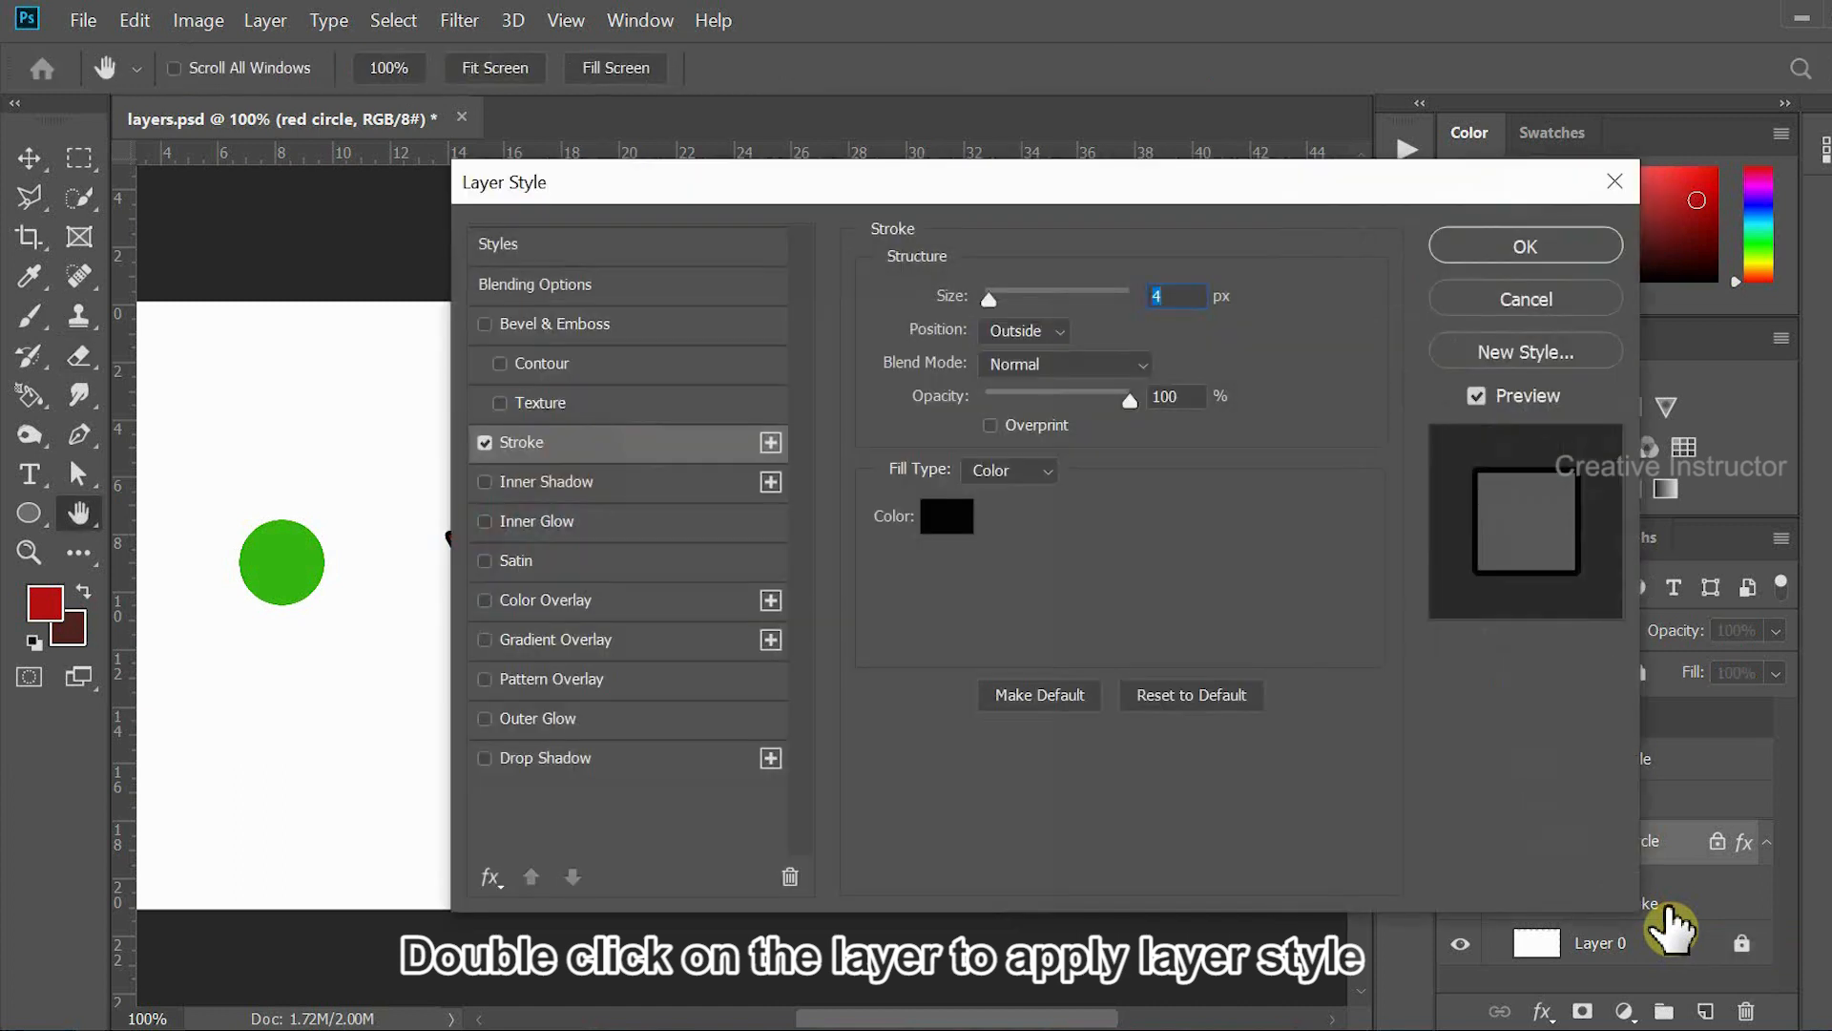
pyautogui.moveTo(294, 531); pyautogui.dragTo(124, 540)
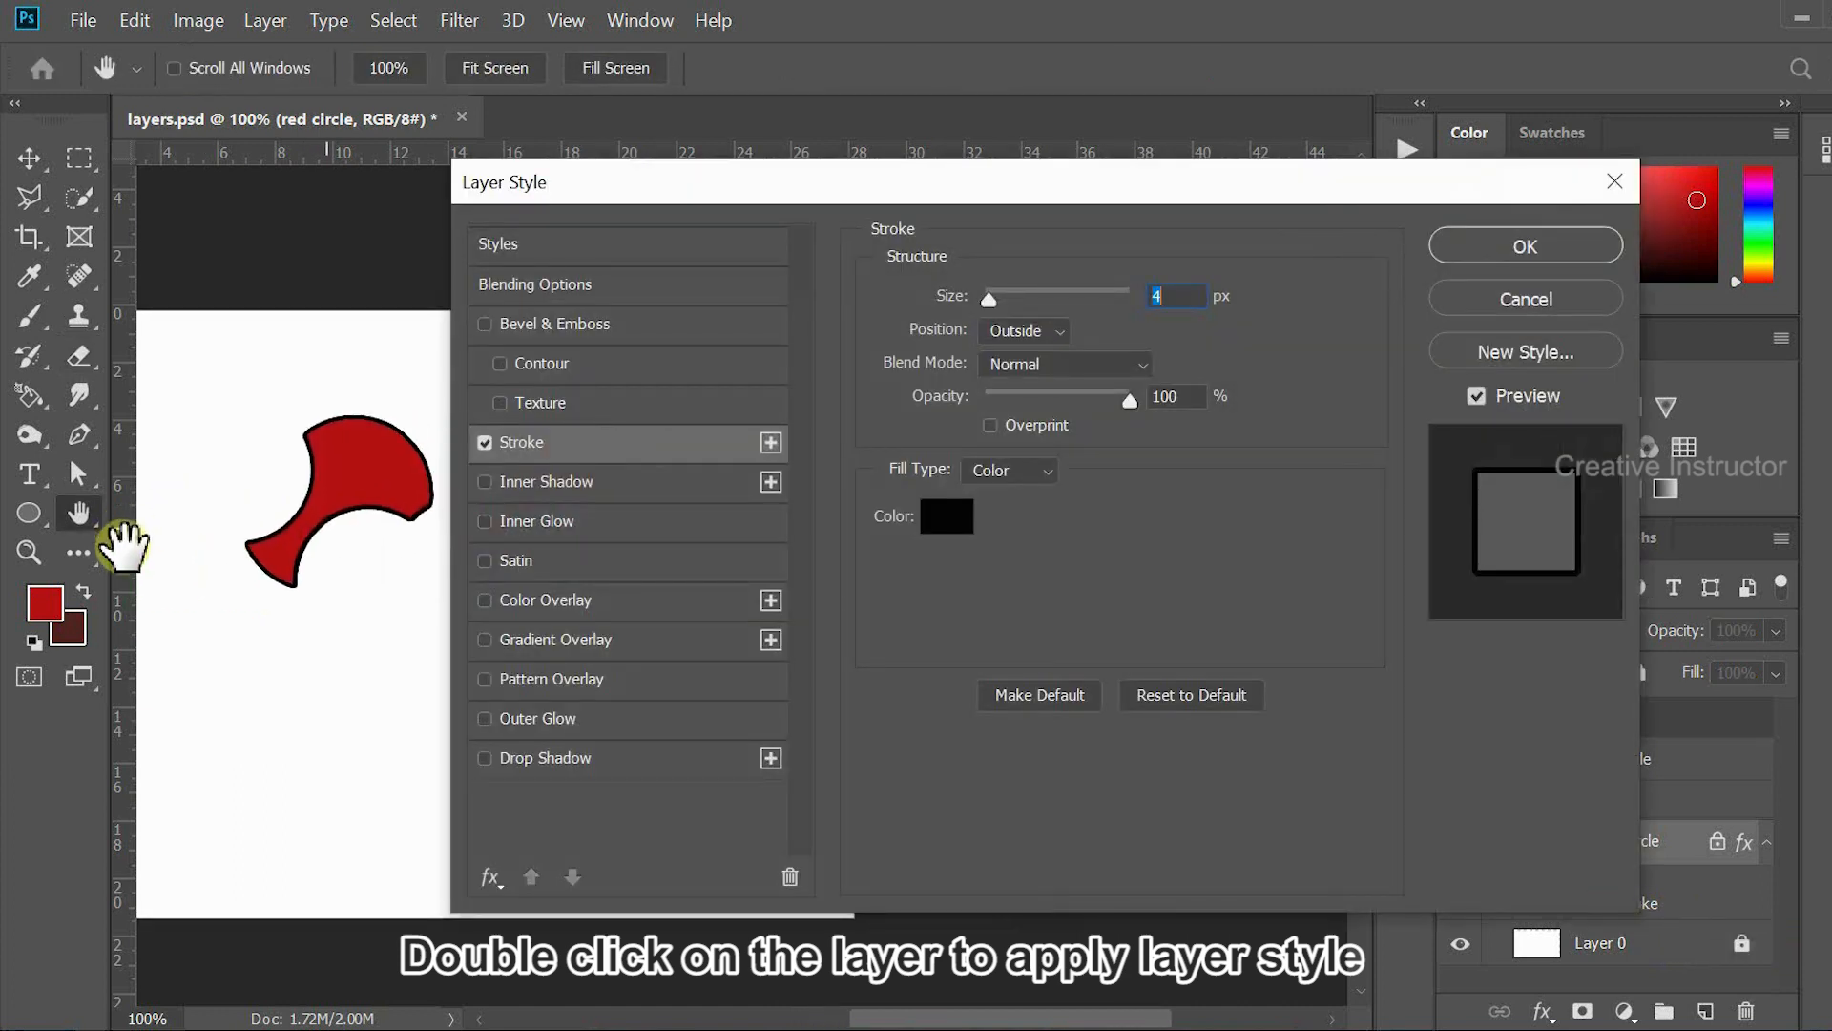
pyautogui.moveTo(237, 556); pyautogui.dragTo(181, 531)
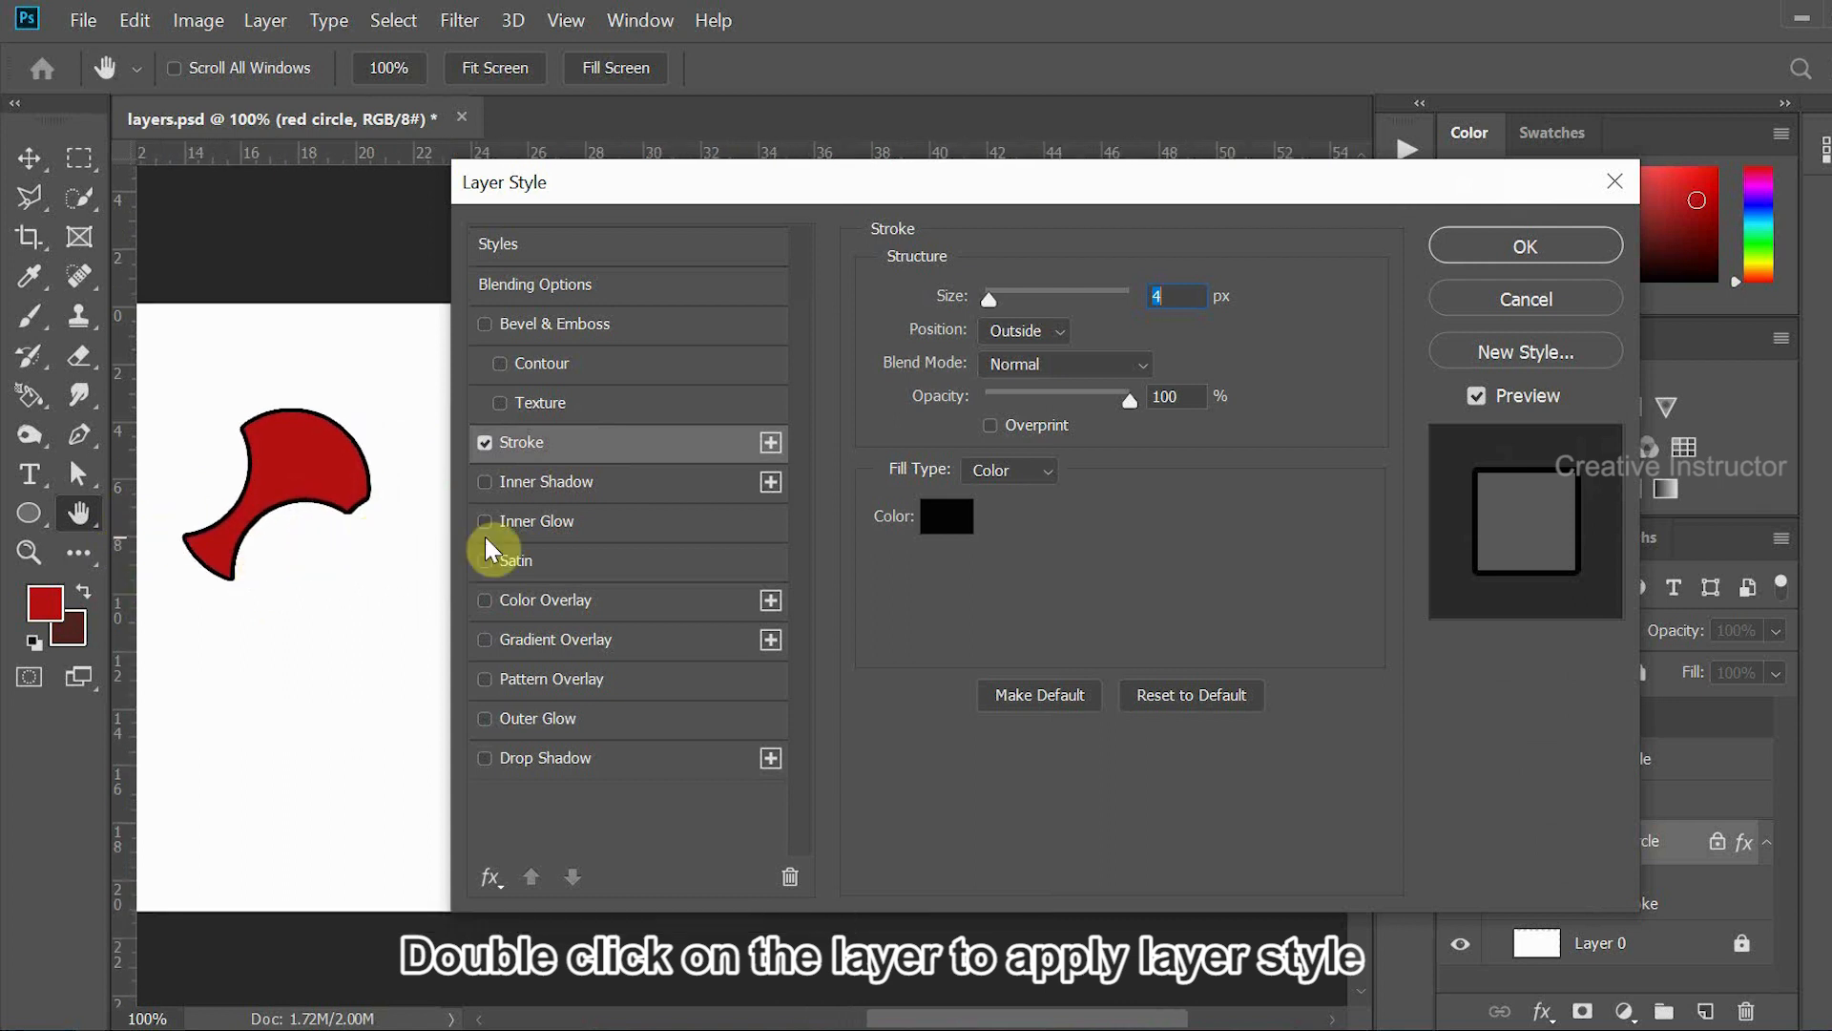
pyautogui.click(604, 603)
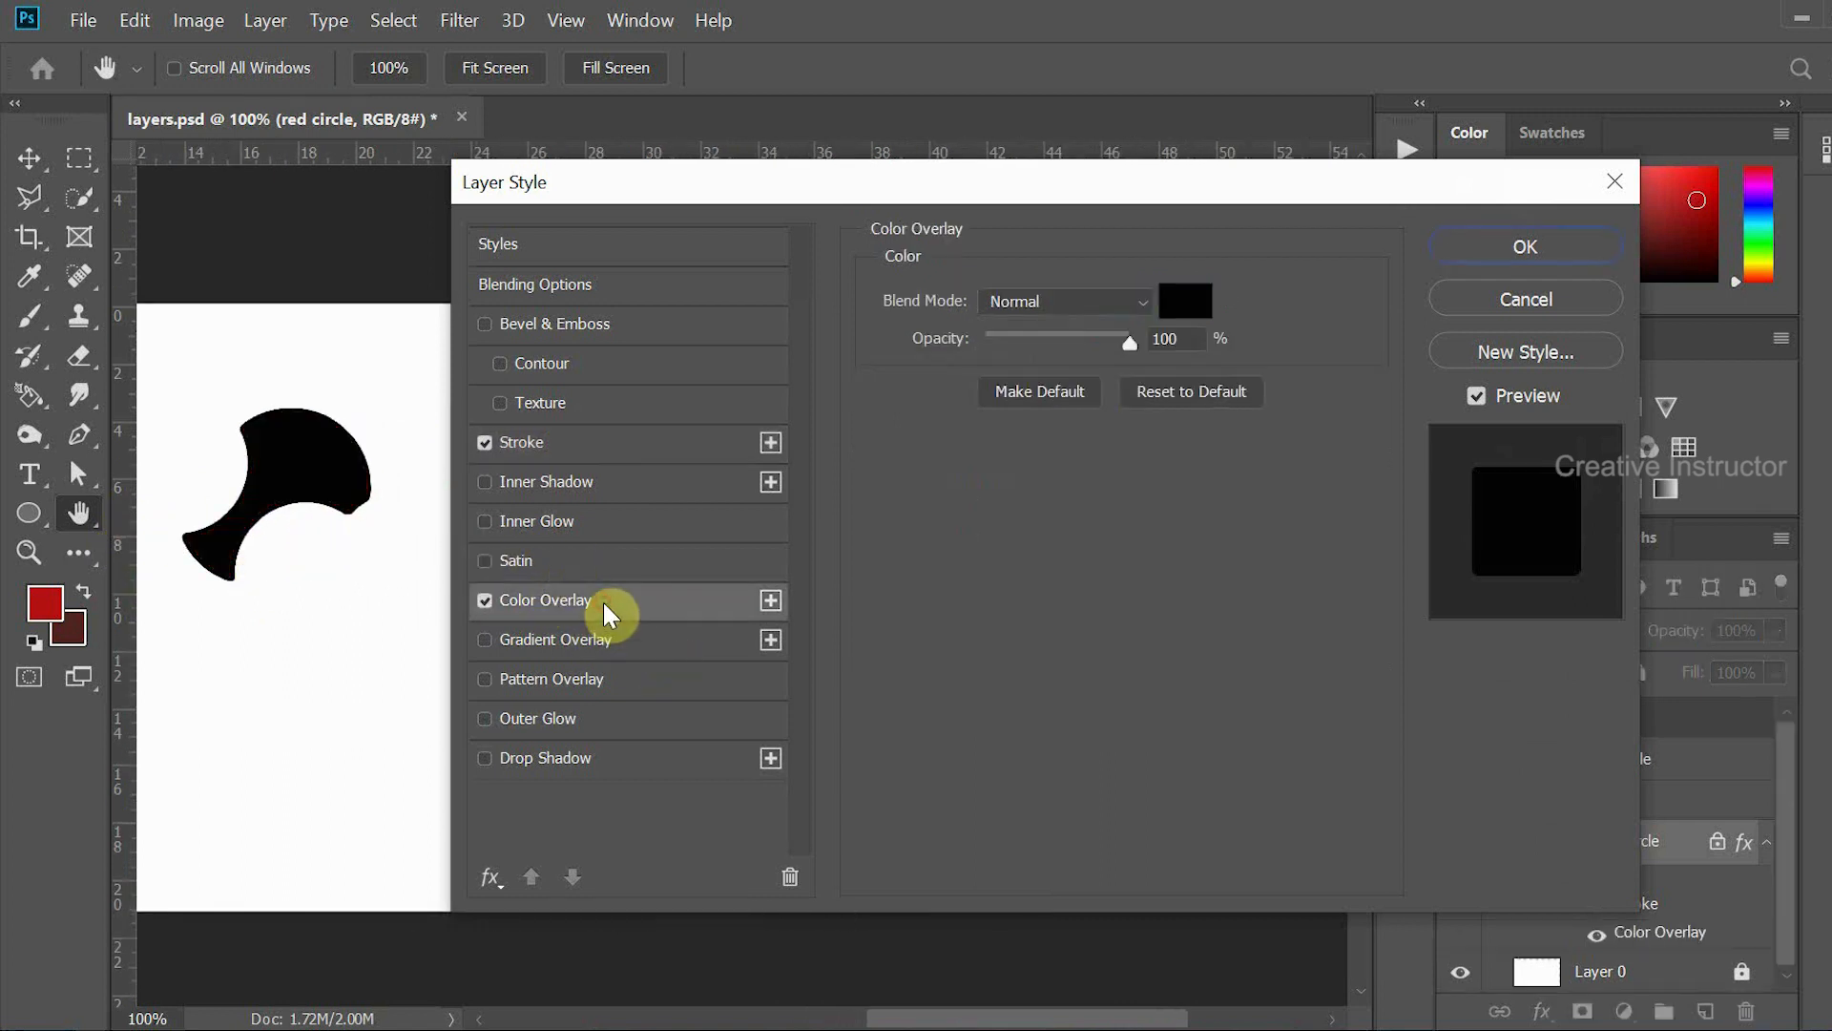
pyautogui.click(1194, 307)
pyautogui.click(1269, 385)
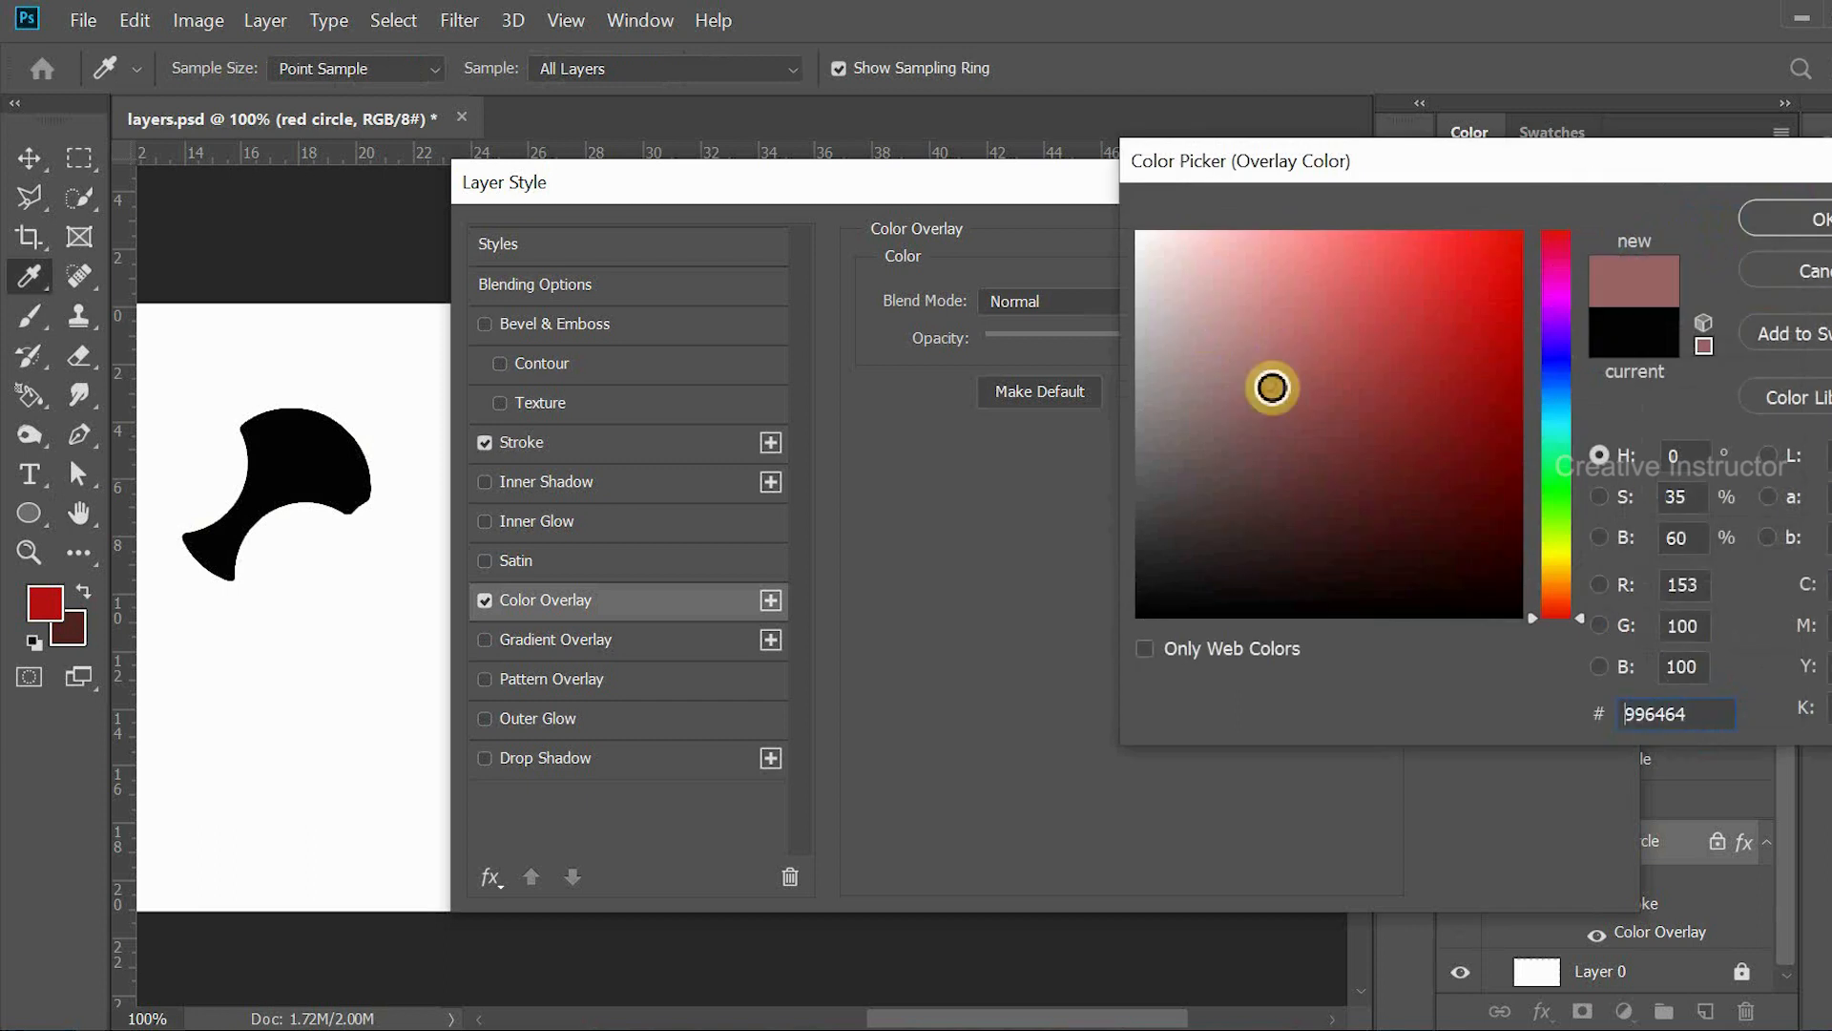
pyautogui.click(1828, 223)
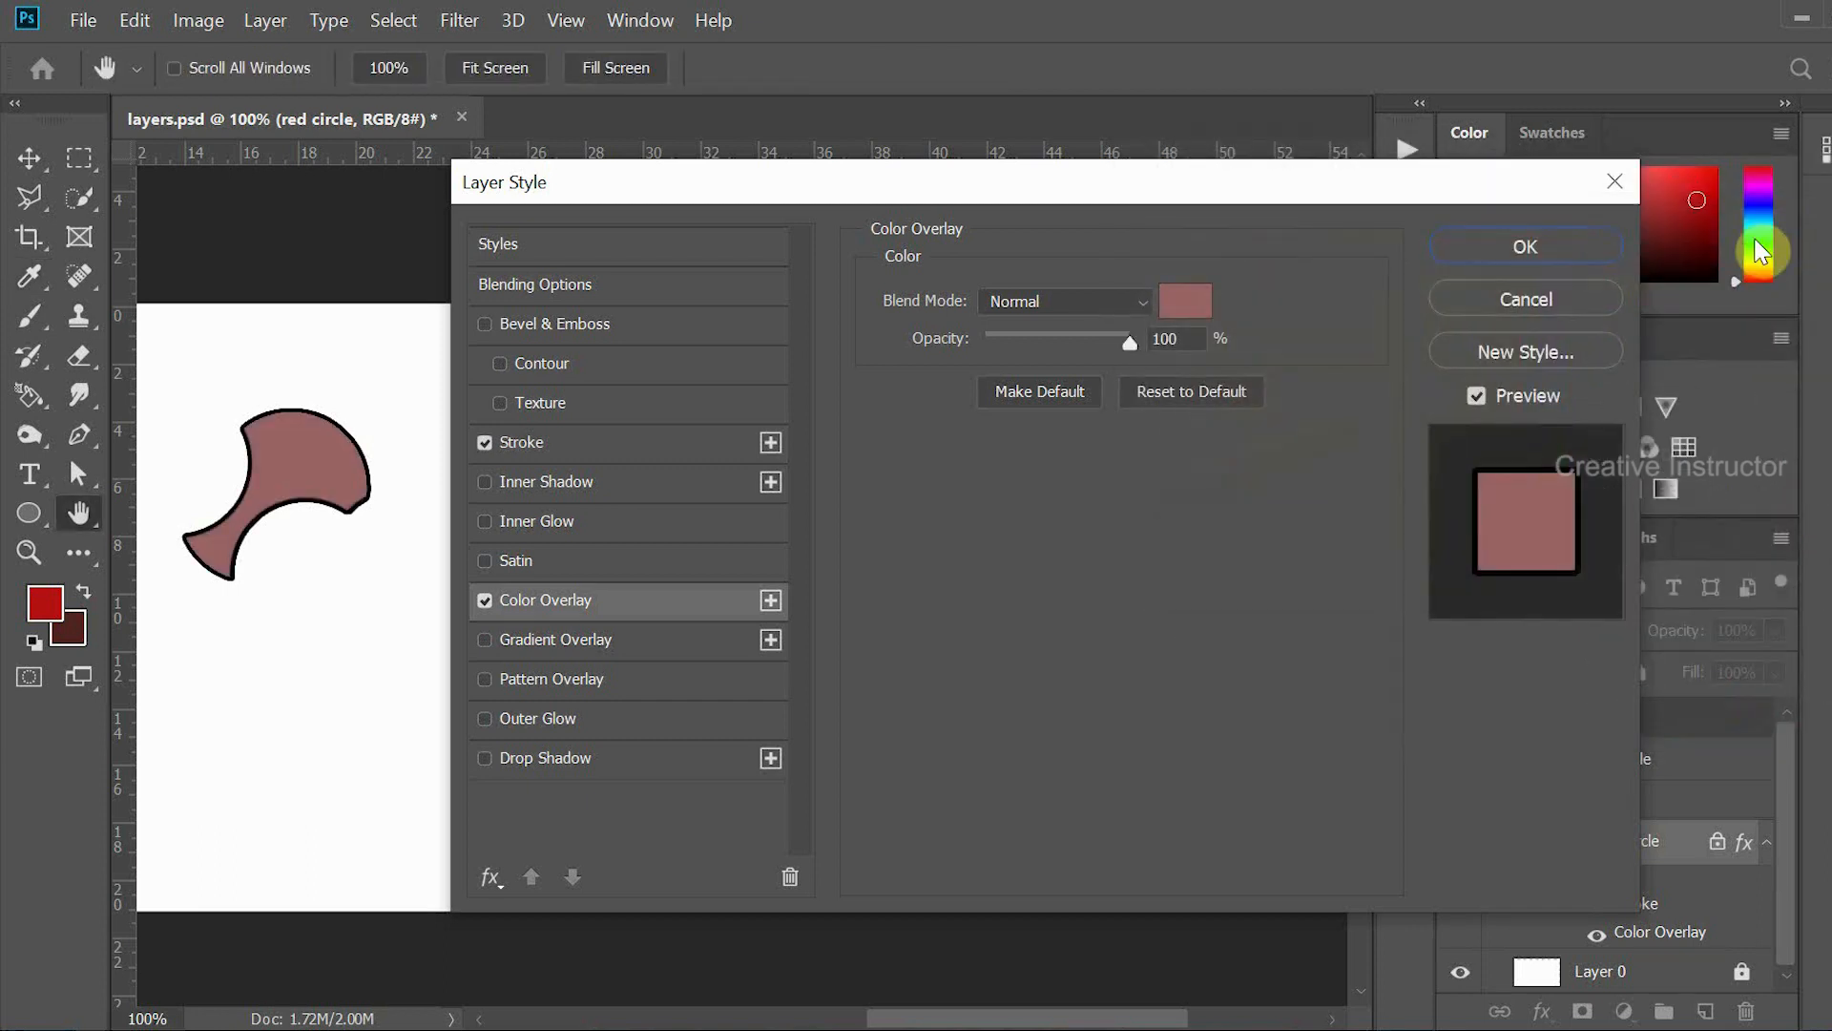
pyautogui.click(1462, 245)
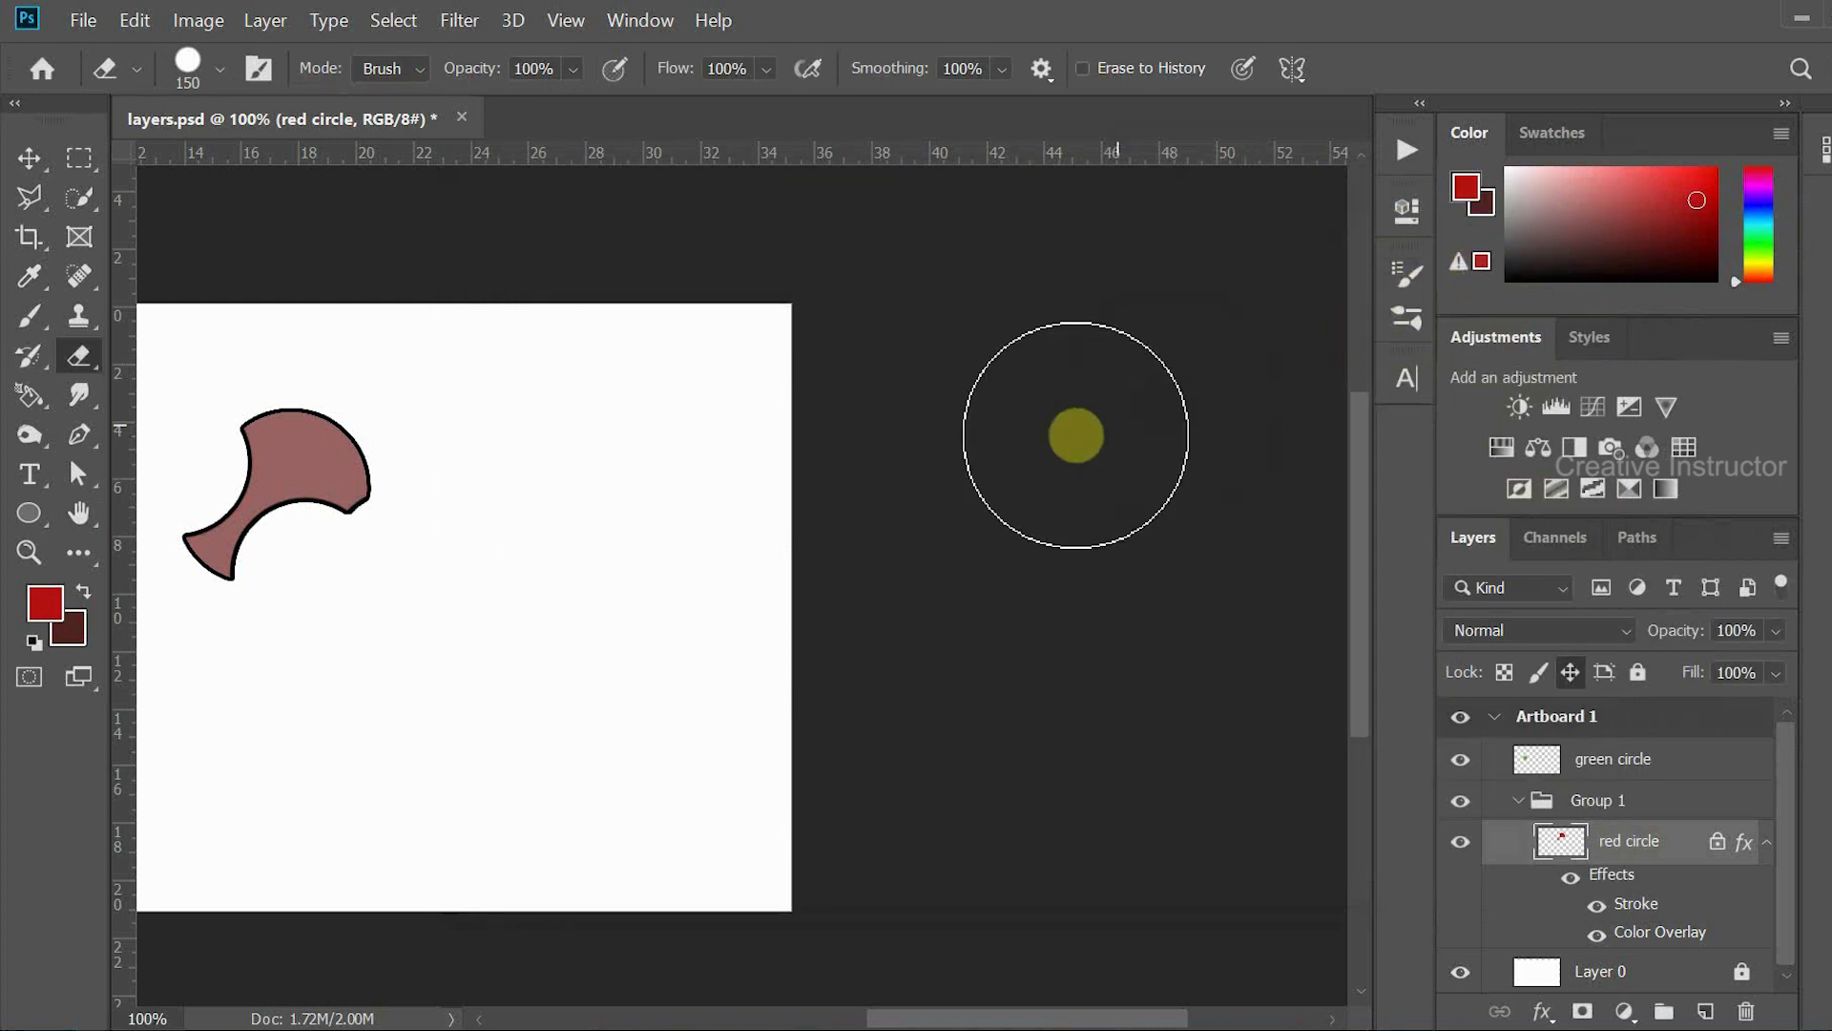
# - Undo the color overlay, the erasing and the brush dabs on the red circle layer
pyautogui.moveTo(497, 554); pyautogui.dragTo(770, 531)
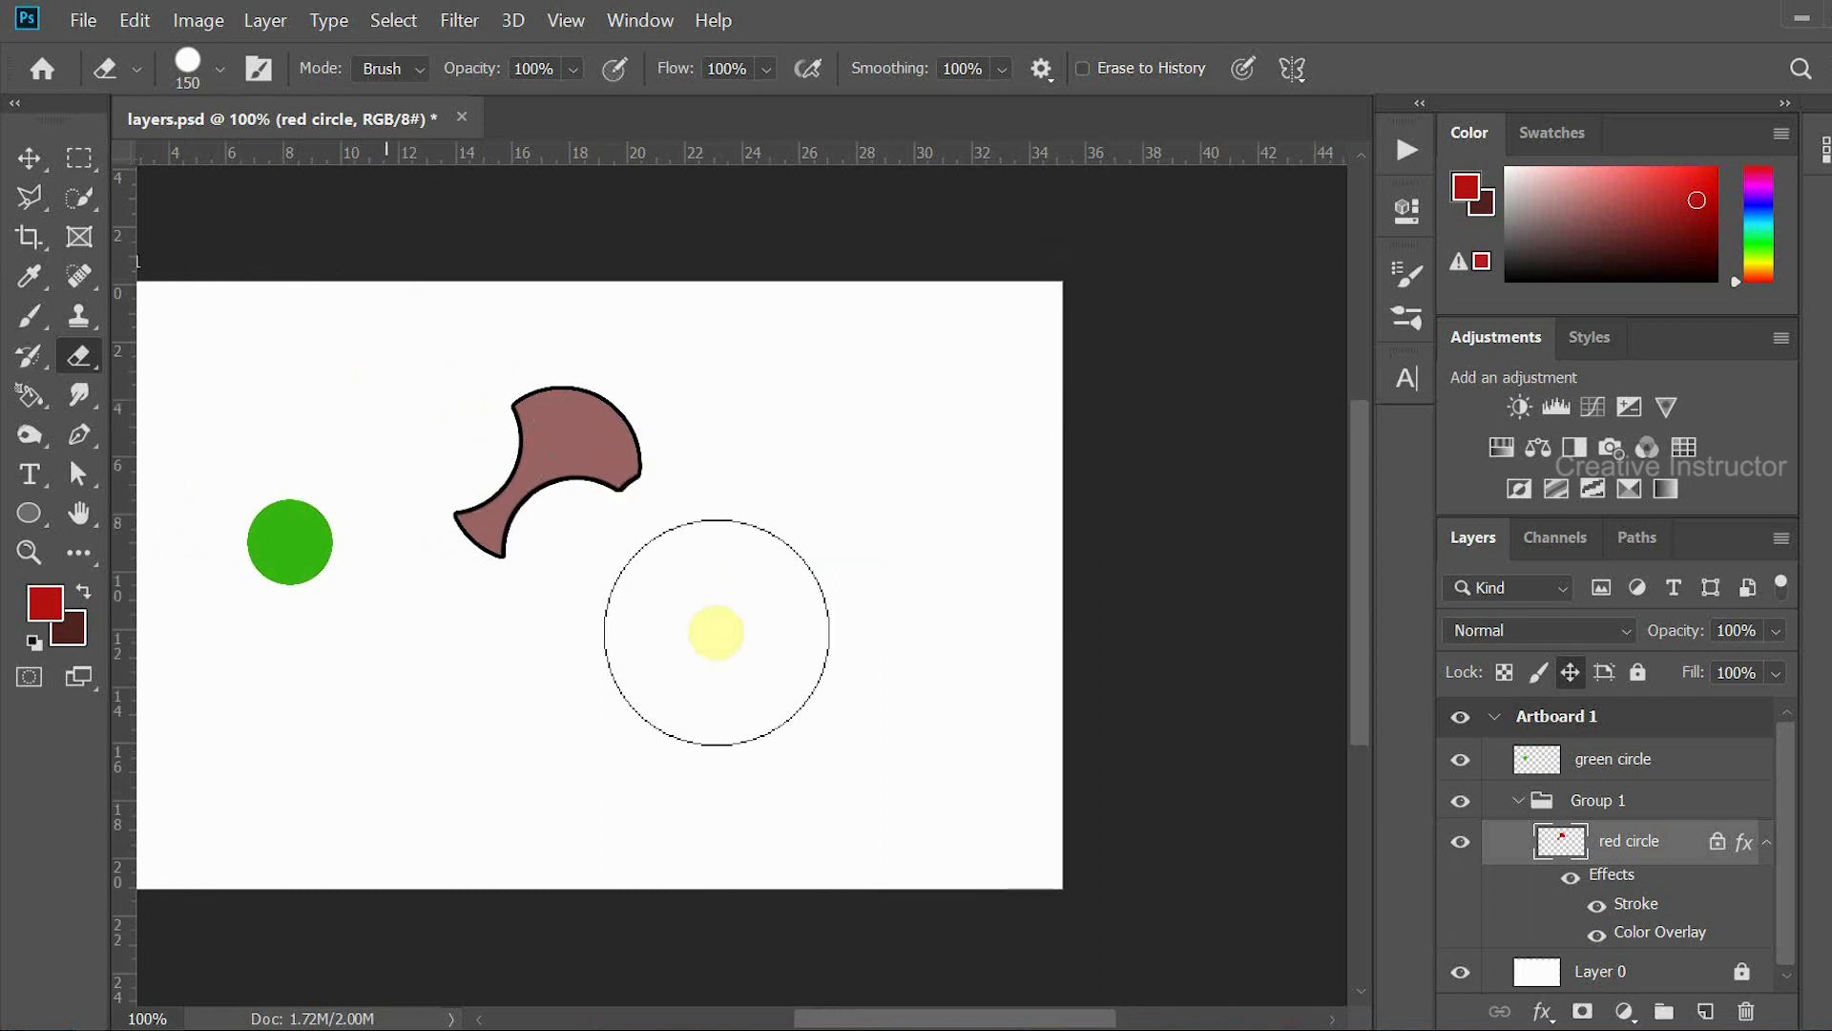
pyautogui.hotkey('ctrl', 'z')
pyautogui.hotkey('ctrl', 'z')
pyautogui.hotkey('ctrl', 'z')
pyautogui.hotkey('ctrl', 'z')
pyautogui.hotkey('ctrl', 'z')
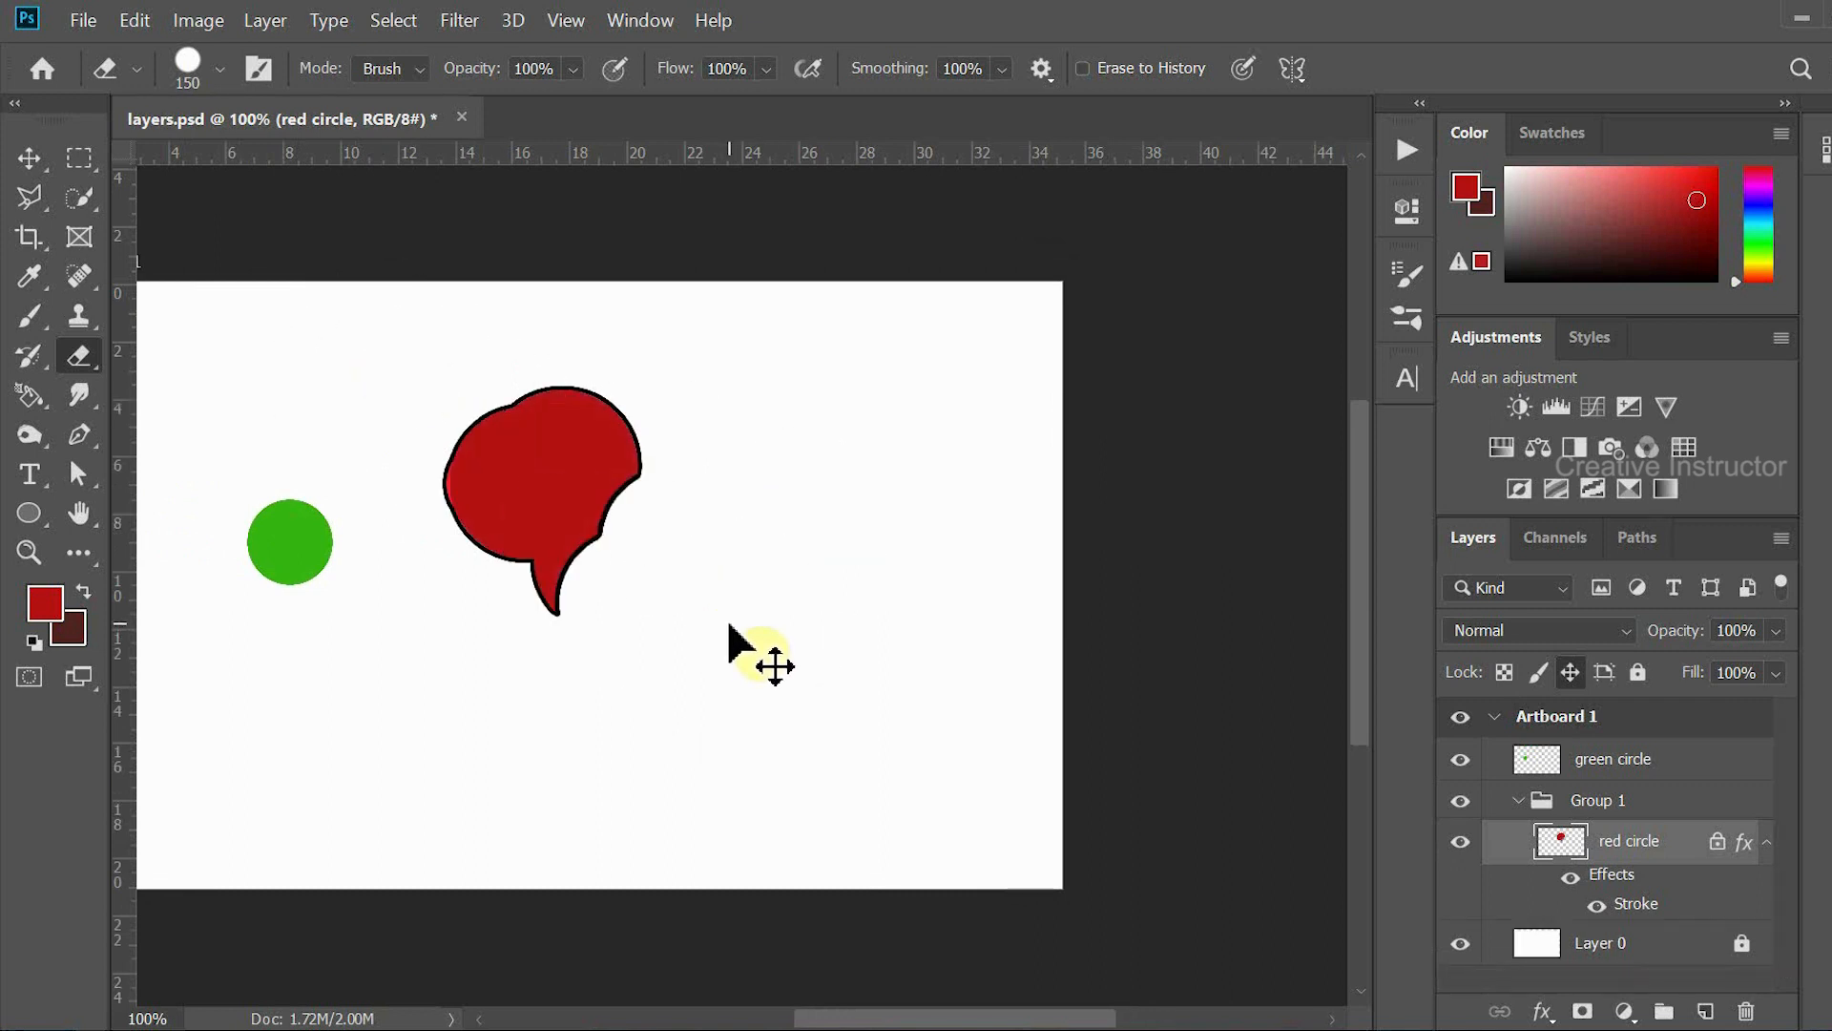
pyautogui.hotkey('ctrl', 'z')
pyautogui.hotkey('ctrl', 'z')
pyautogui.hotkey('ctrl', 'z')
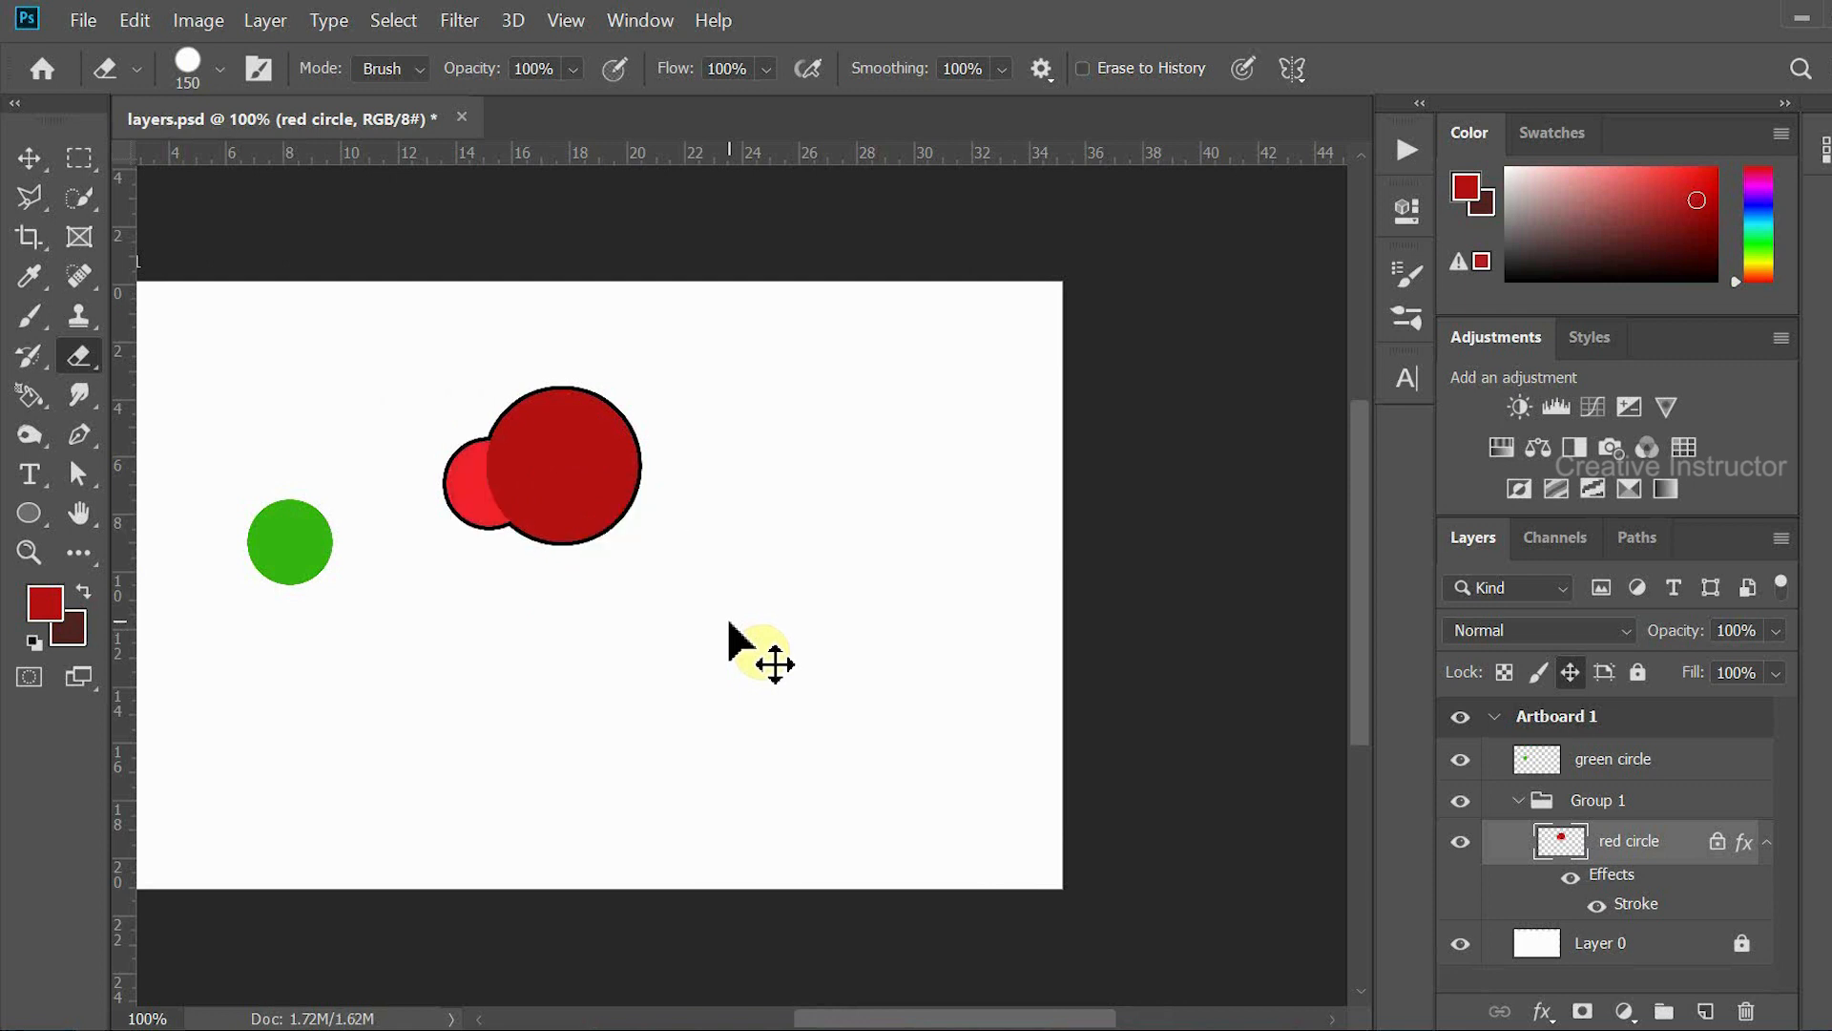
# - Replace the red circle layer's position lock with an image pixels lock, and move the circle slightly up and to the right
pyautogui.click(28, 159)
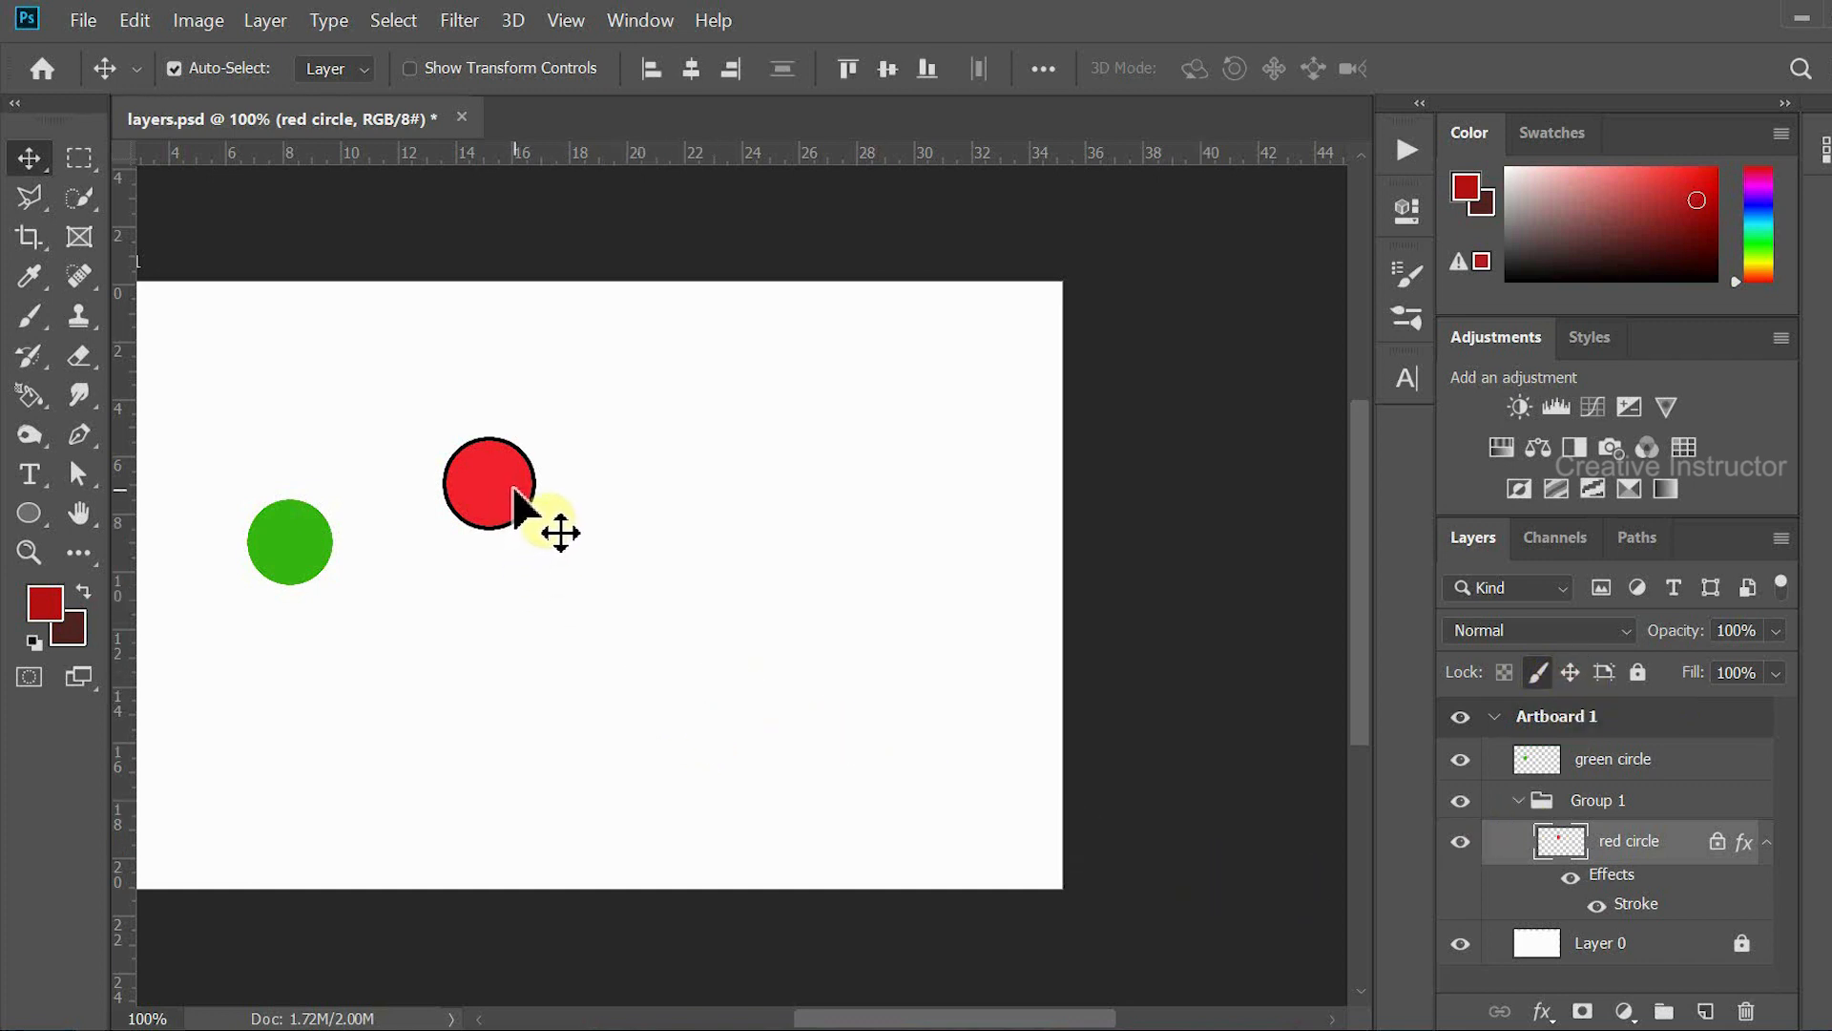
pyautogui.moveTo(517, 494)
pyautogui.mouseDown()
pyautogui.moveTo(630, 491)
pyautogui.moveTo(571, 498)
pyautogui.moveTo(571, 470)
pyautogui.mouseUp()
# - Try to paint on and erase the pixel-locked red circle with the Brush and Eraser tools
pyautogui.click(29, 316)
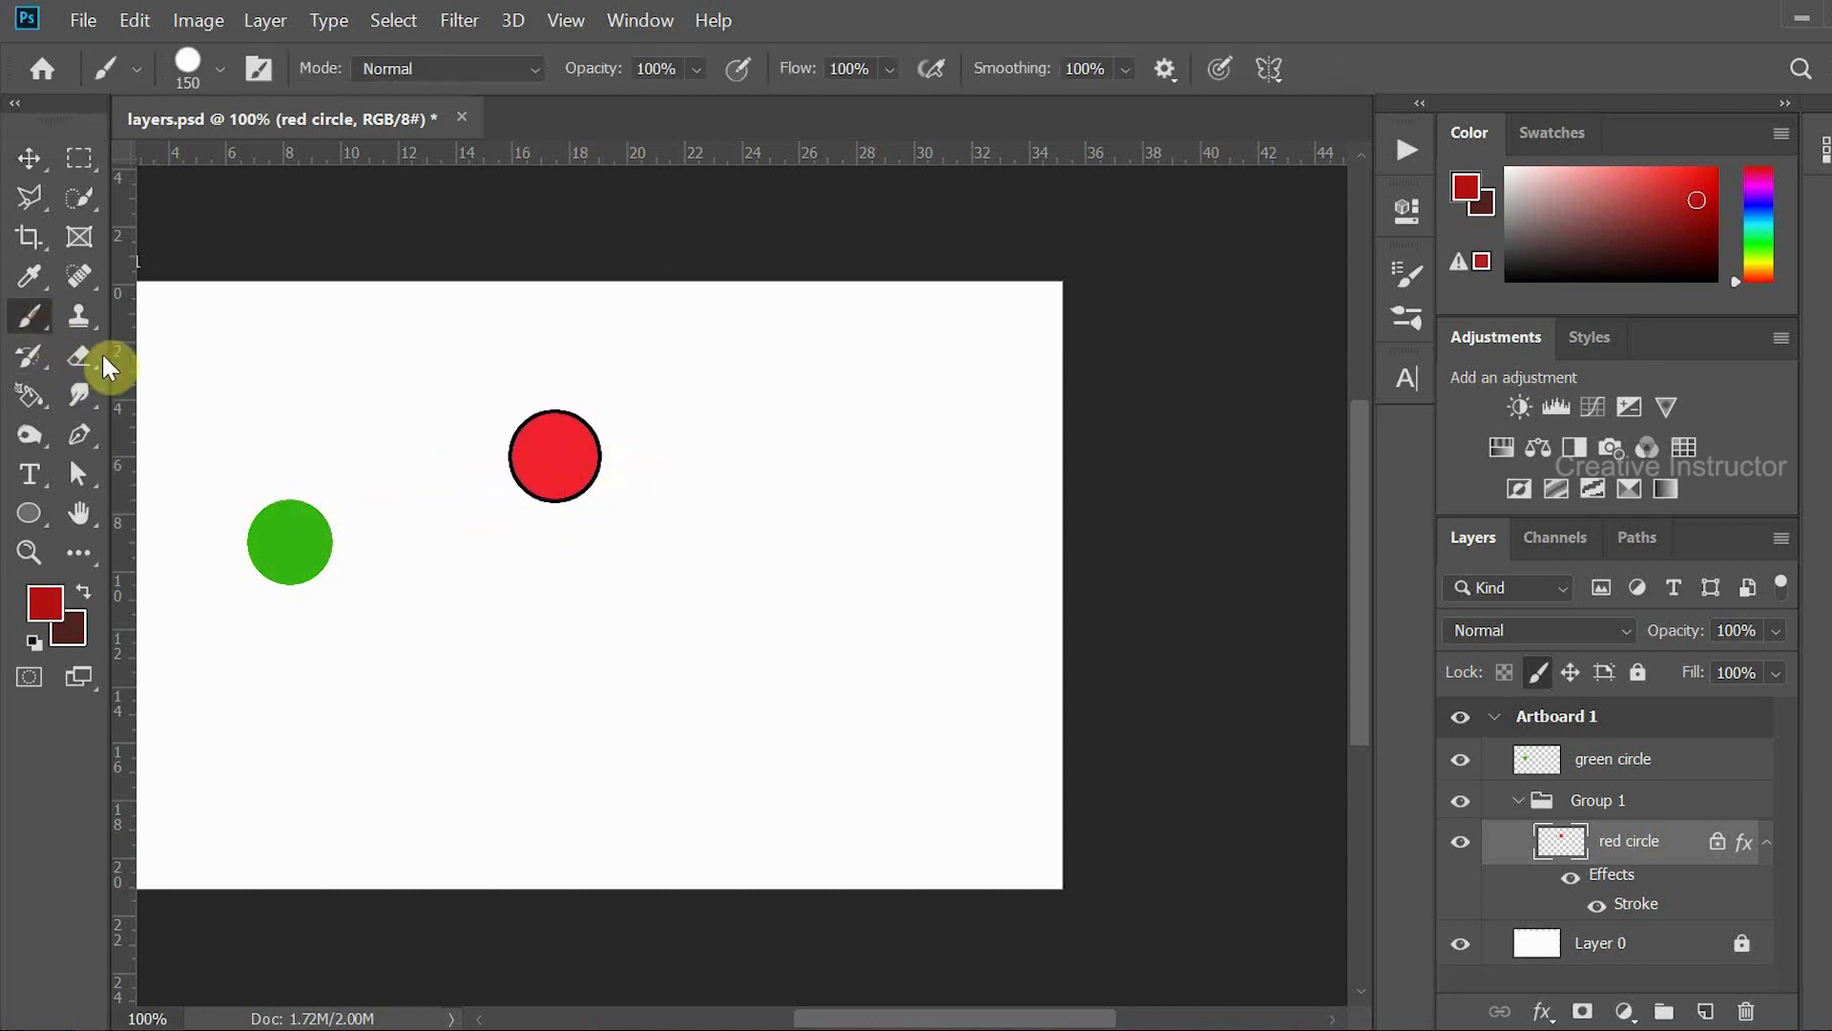
pyautogui.click(600, 475)
pyautogui.click(1036, 435)
pyautogui.click(80, 315)
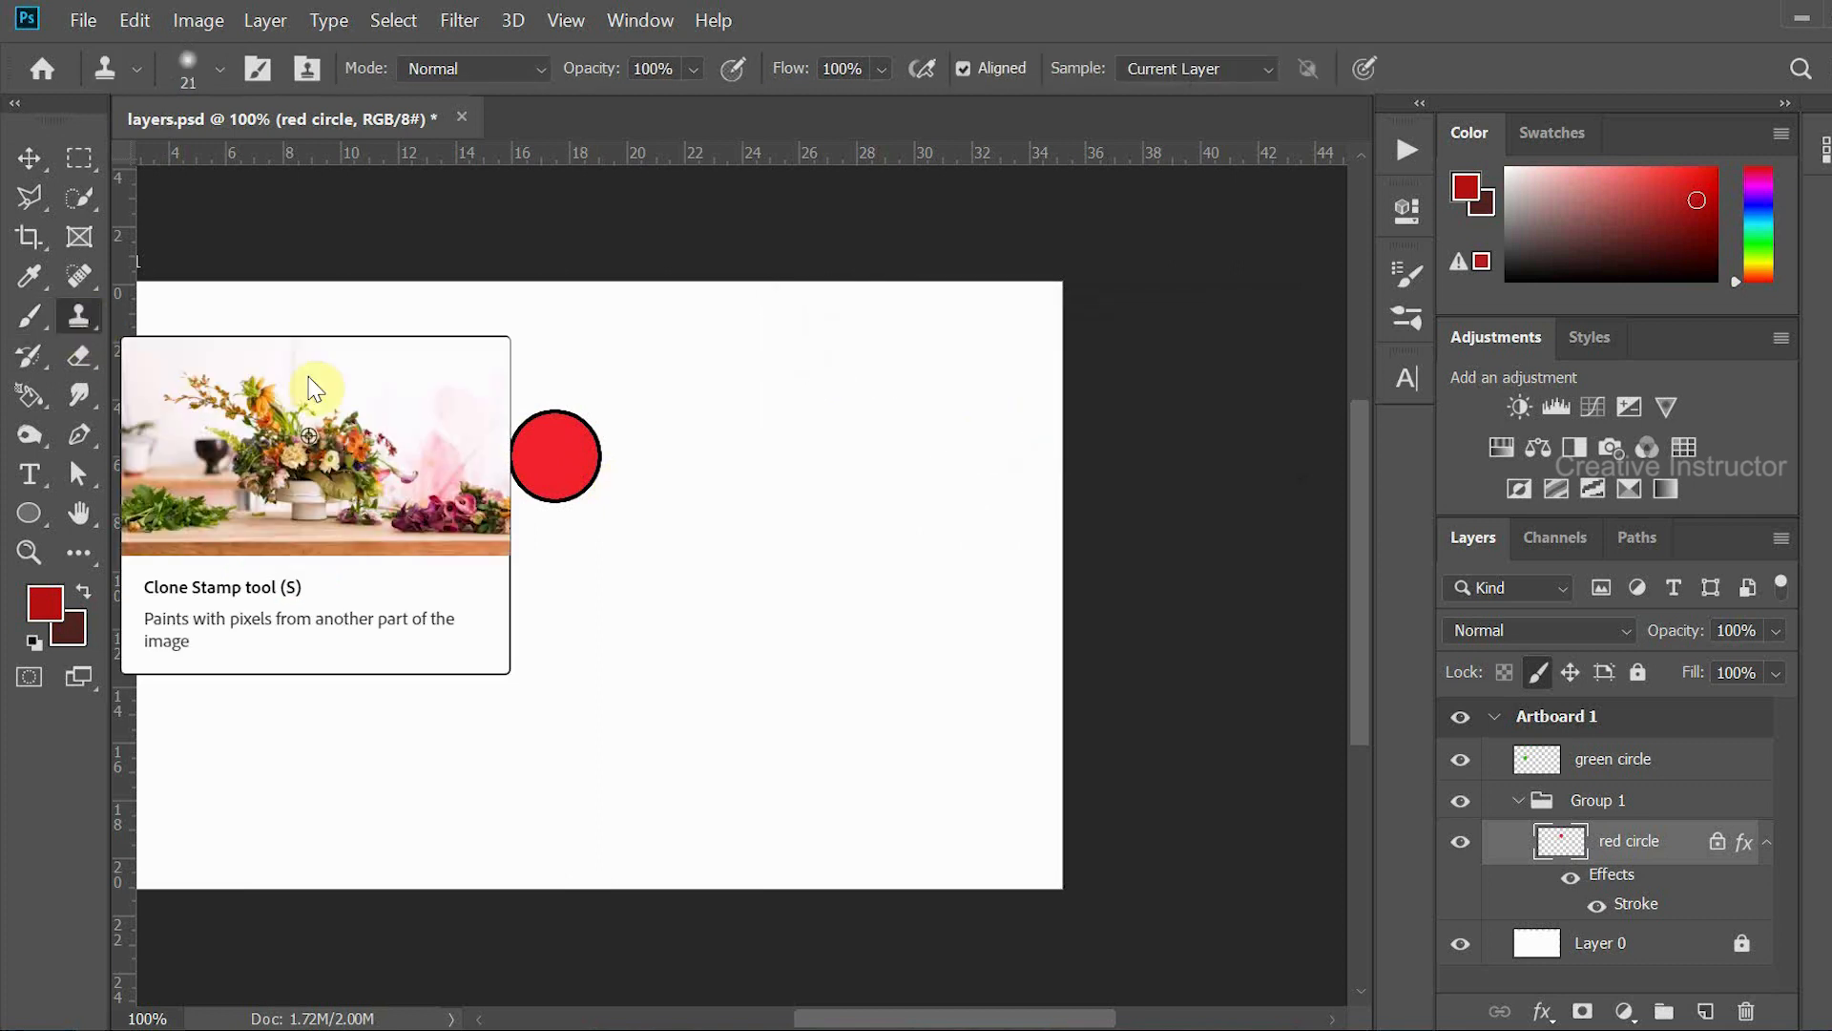
pyautogui.click(82, 356)
pyautogui.click(585, 482)
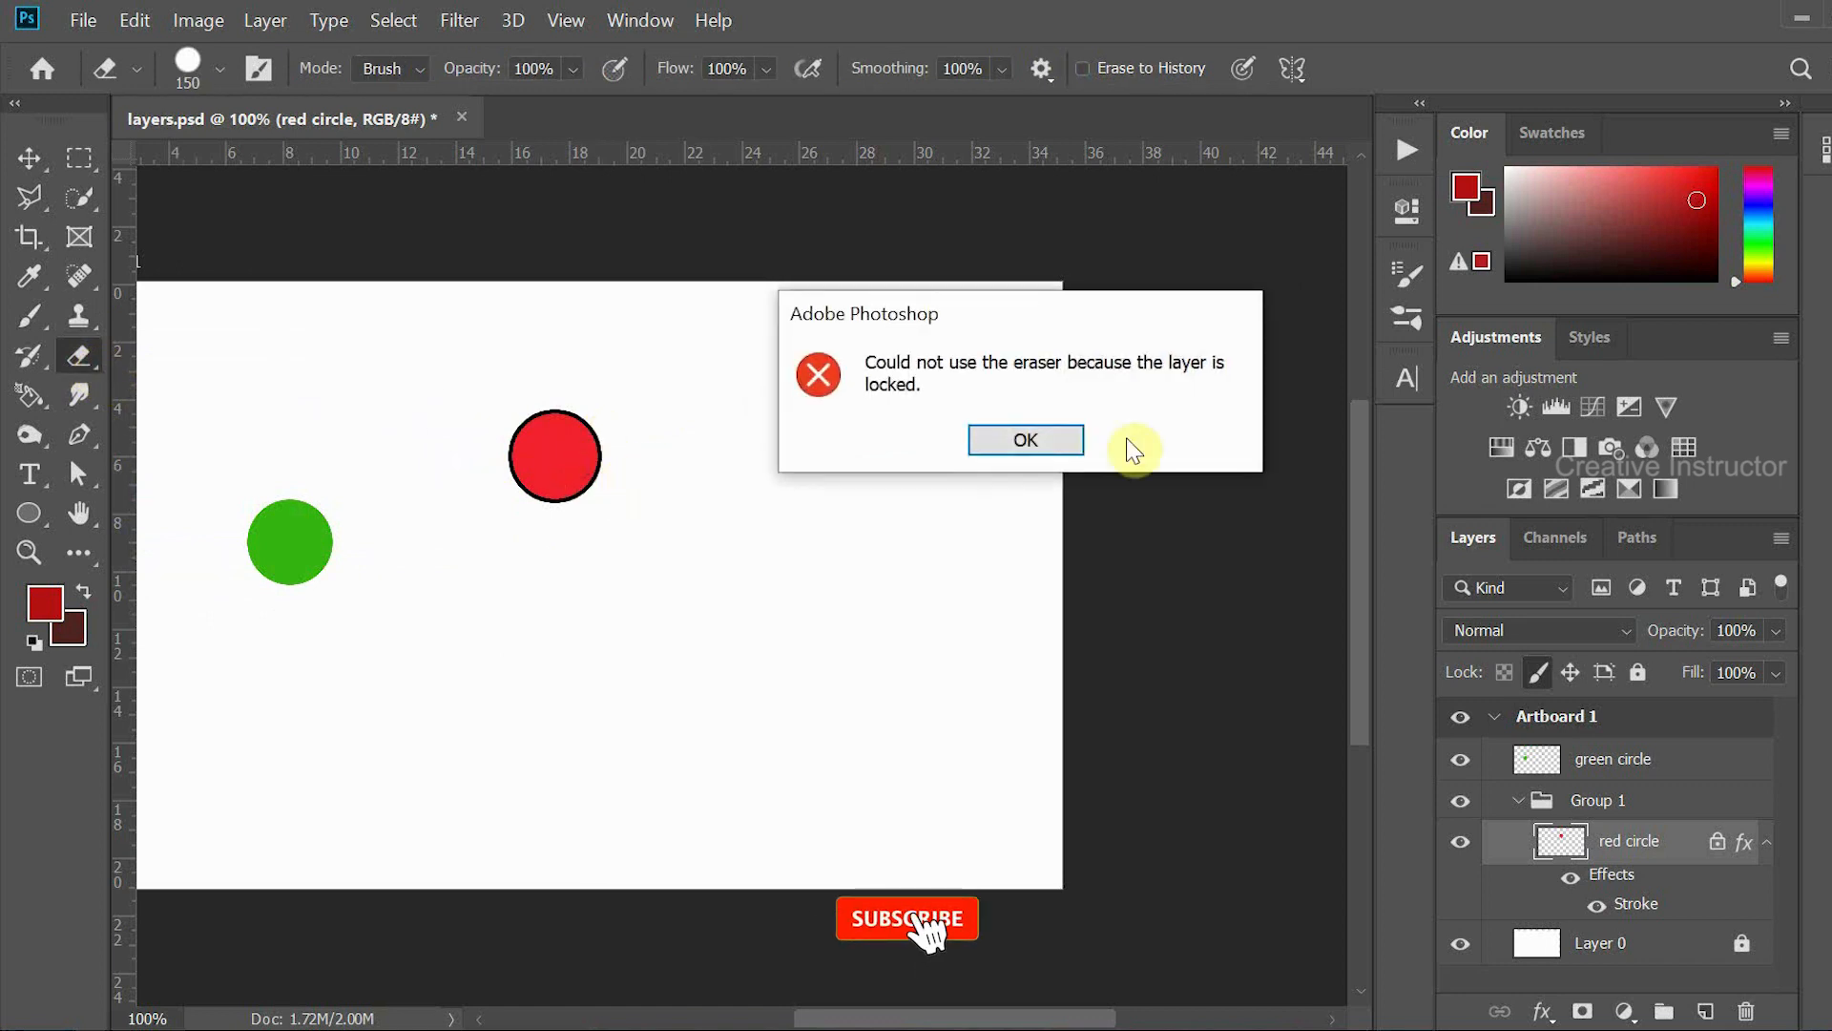
pyautogui.click(1055, 438)
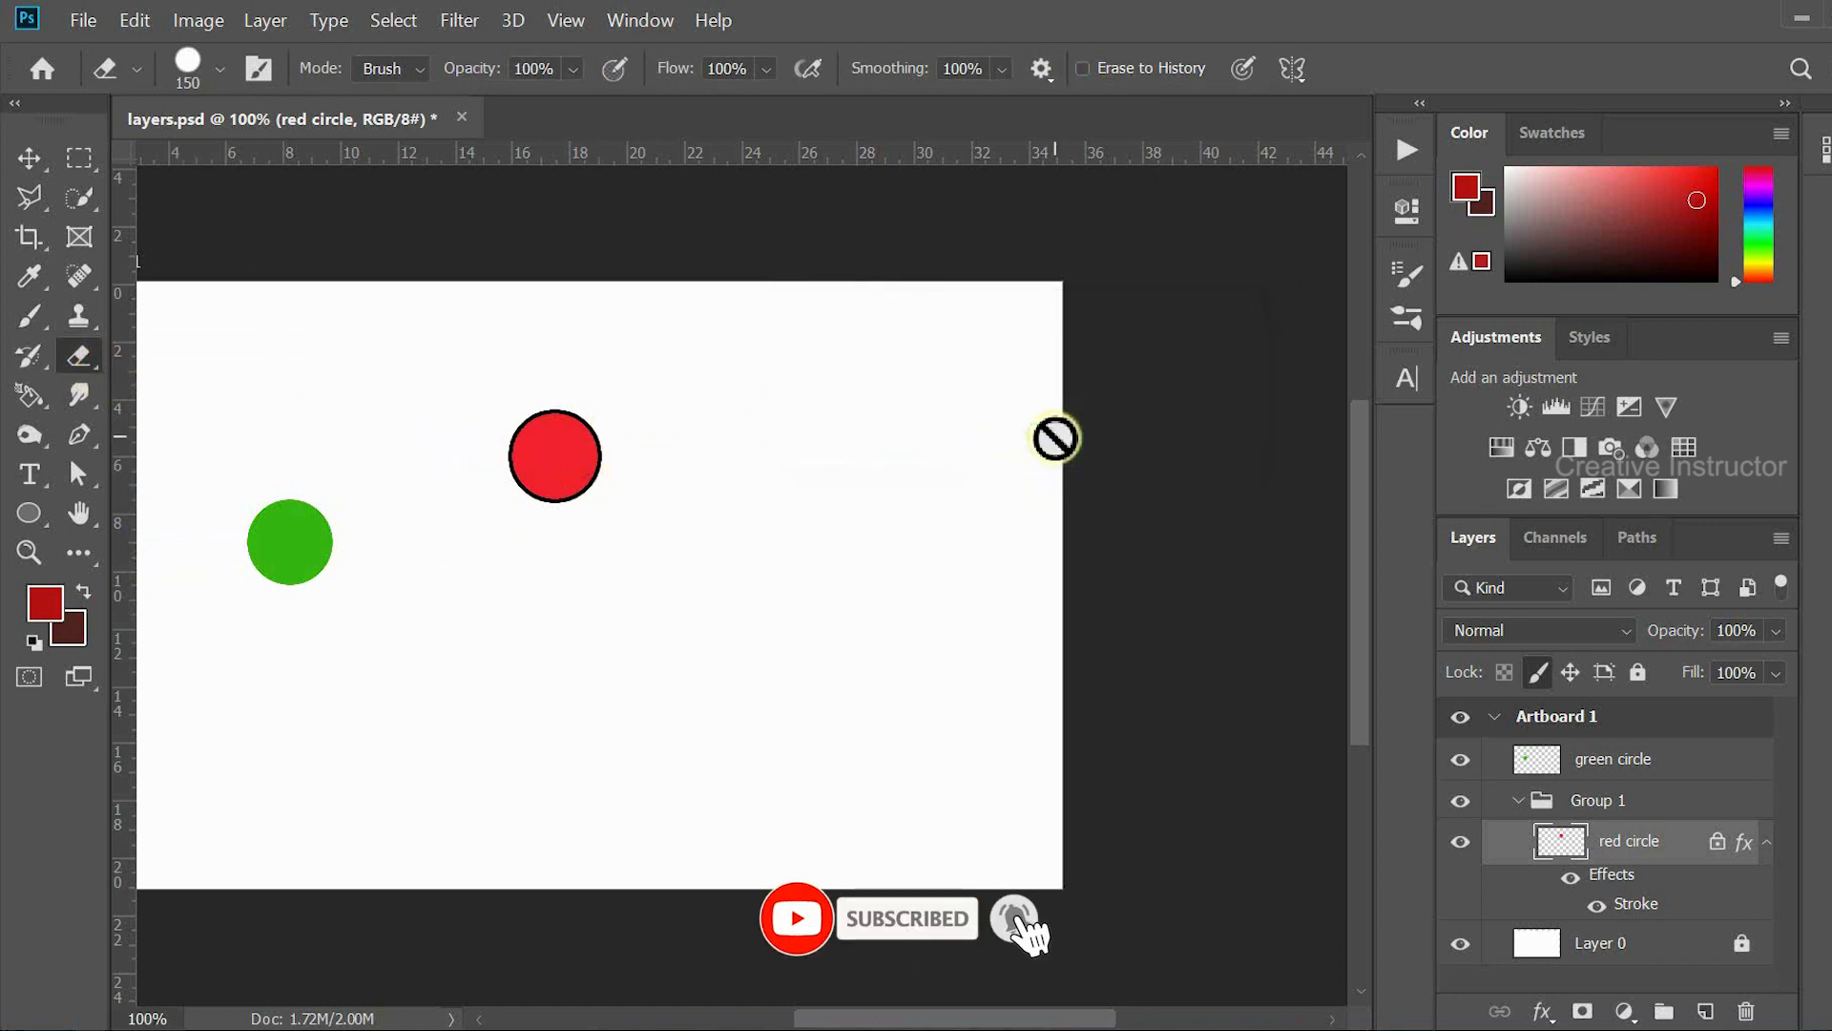
# - Replace the red circle layer's image pixels lock with a transparent pixels lock, and move the circle slightly left
pyautogui.click(29, 167)
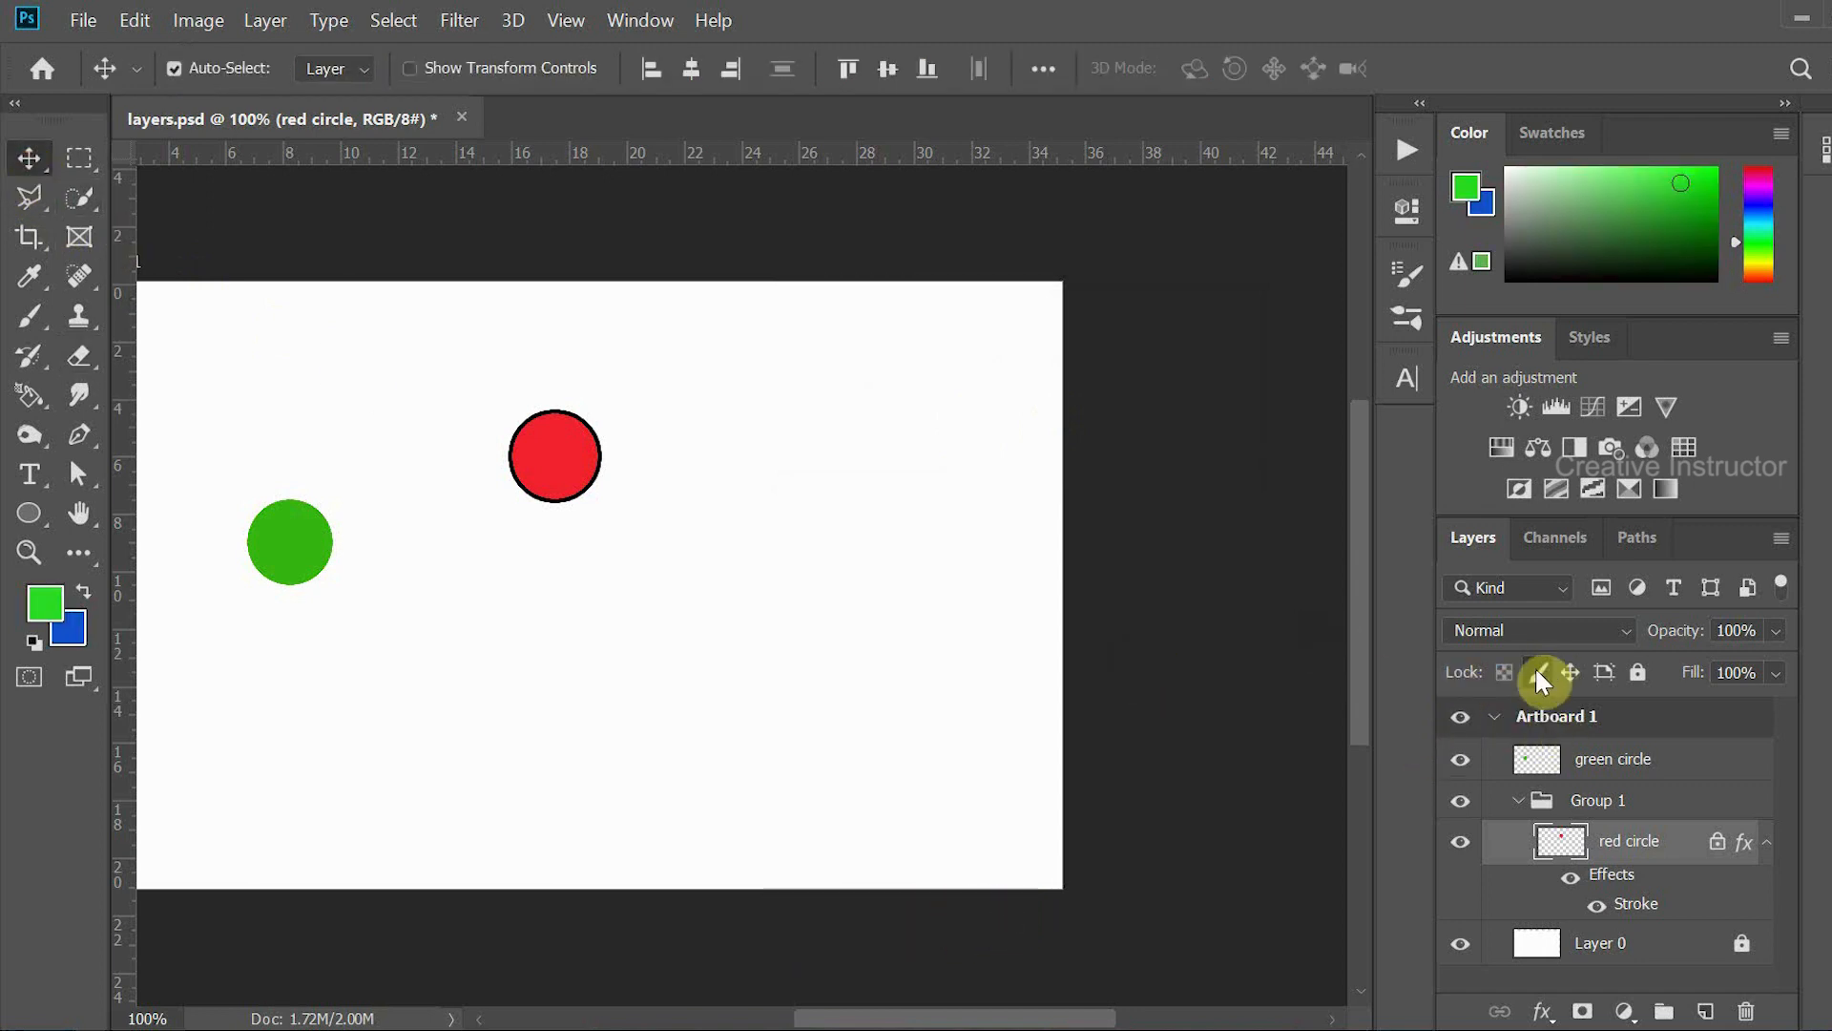
pyautogui.click(1538, 672)
pyautogui.click(1504, 674)
pyautogui.moveTo(518, 459)
pyautogui.mouseDown()
pyautogui.moveTo(562, 461)
pyautogui.moveTo(496, 480)
pyautogui.moveTo(495, 459)
pyautogui.mouseUp()
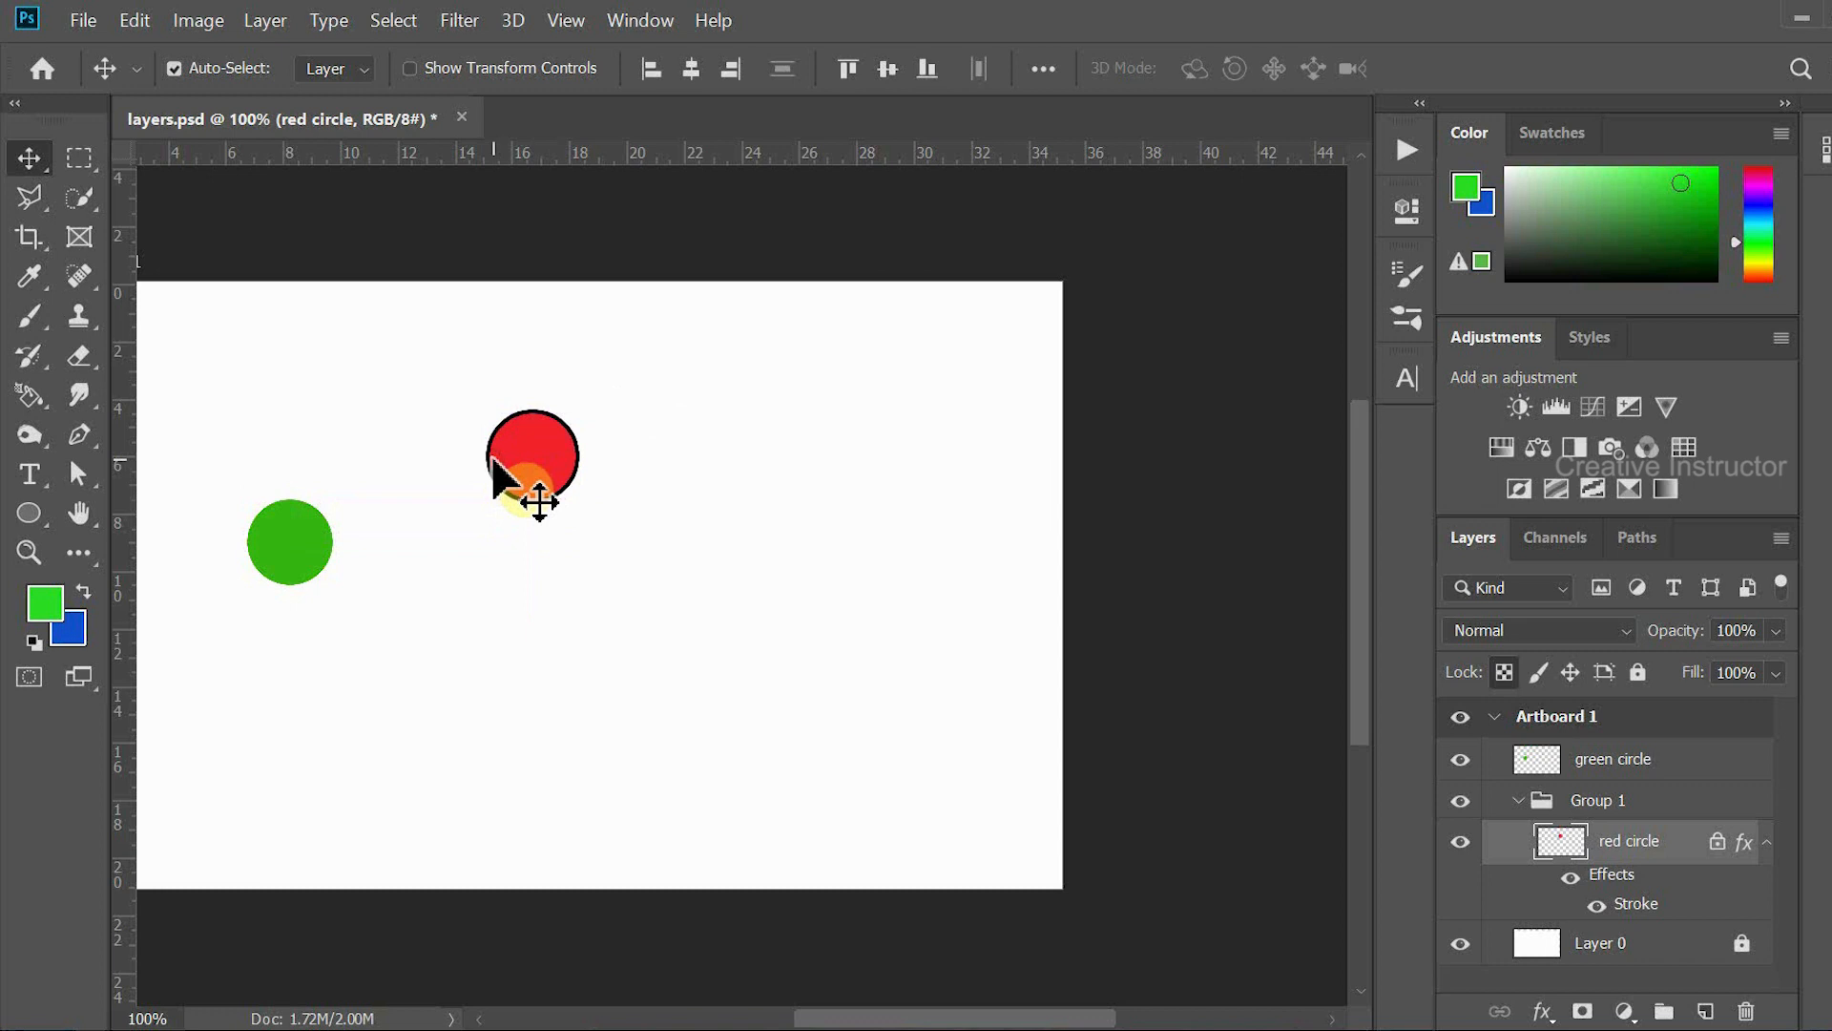
# - Reduce the Brush size to 100 and paint the transparency-locked red circle completely with the green foreground color
pyautogui.click(30, 319)
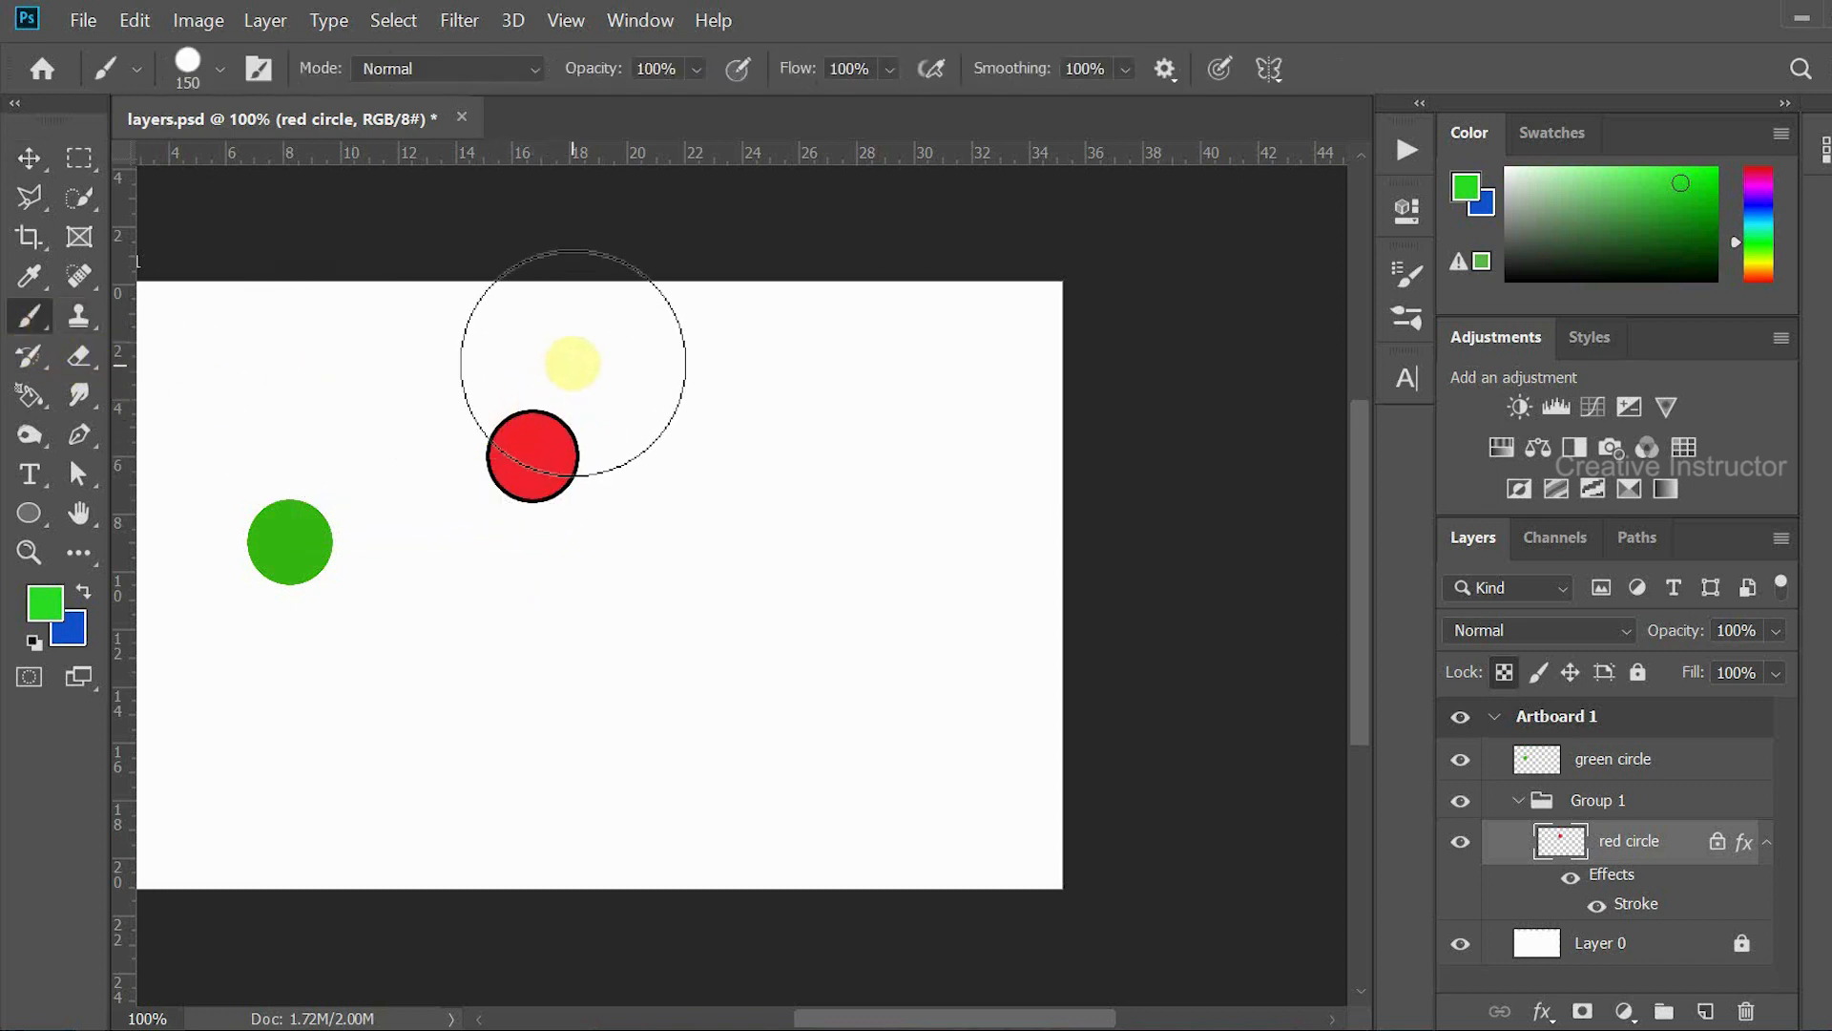
pyautogui.press('[')
pyautogui.press('[')
pyautogui.press('[')
pyautogui.press('[')
pyautogui.press('[')
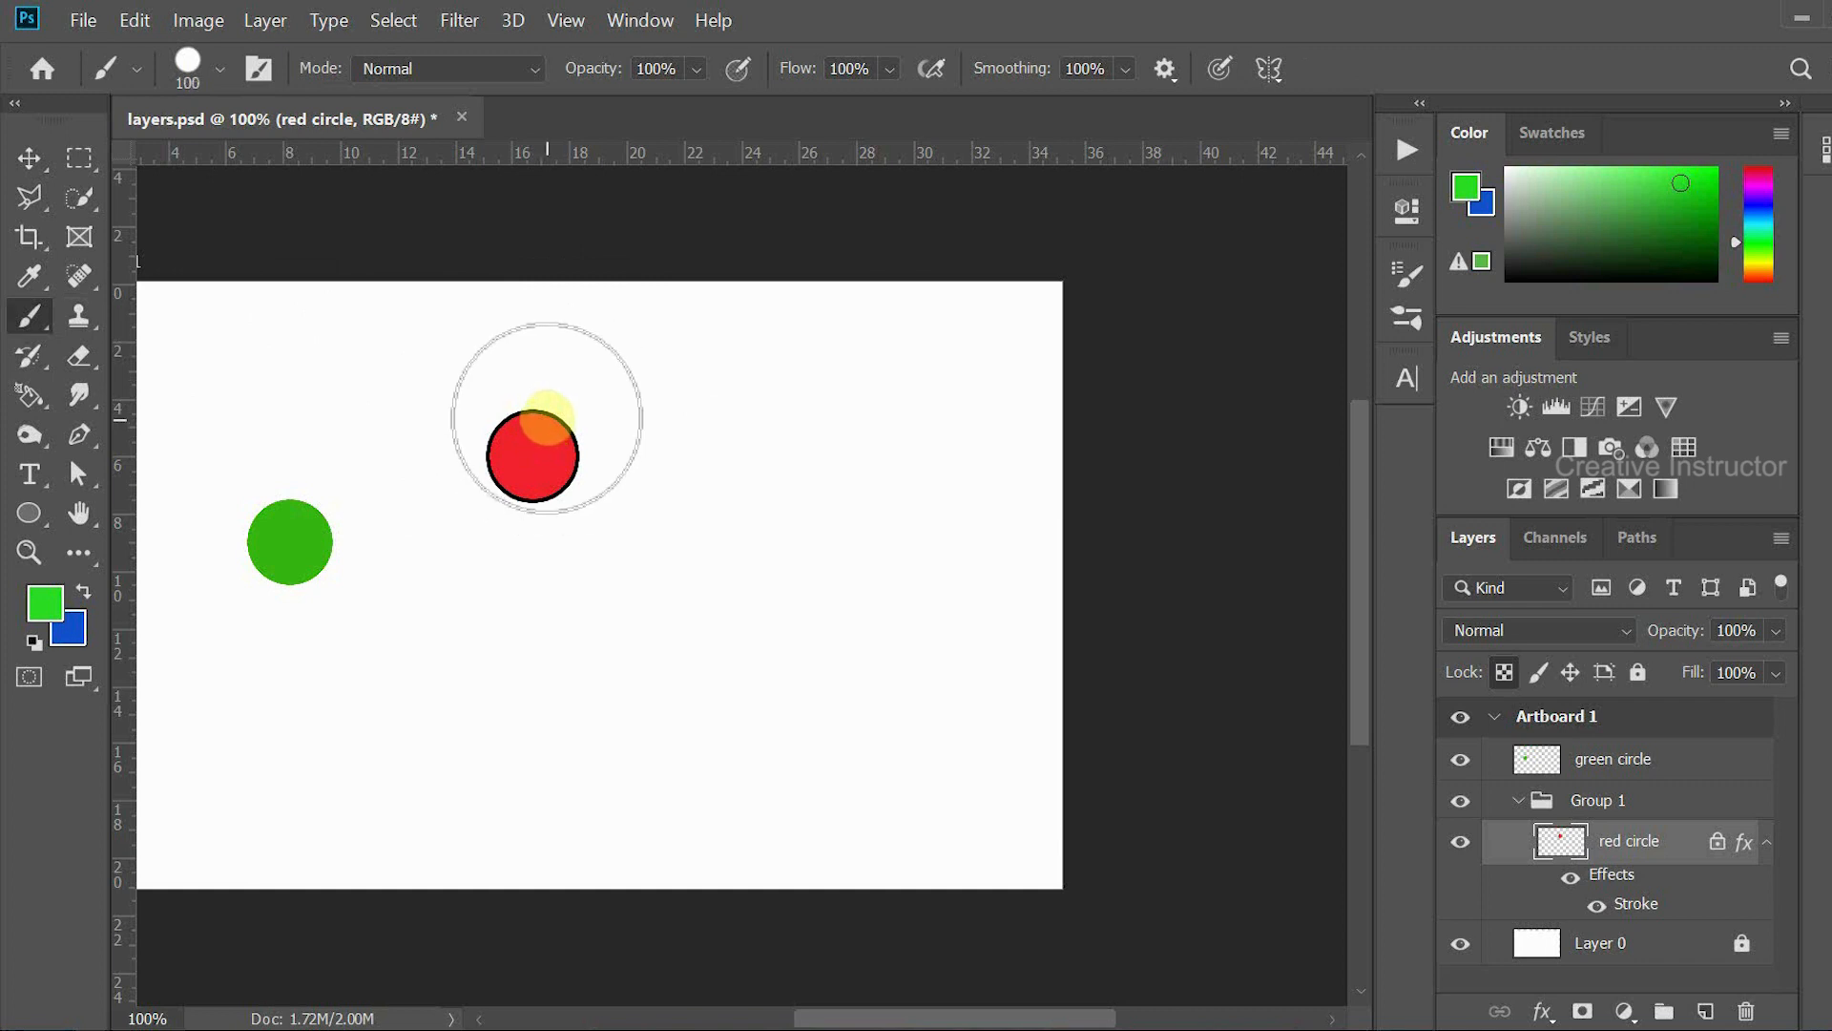
pyautogui.click(528, 434)
pyautogui.moveTo(528, 434); pyautogui.dragTo(584, 450)
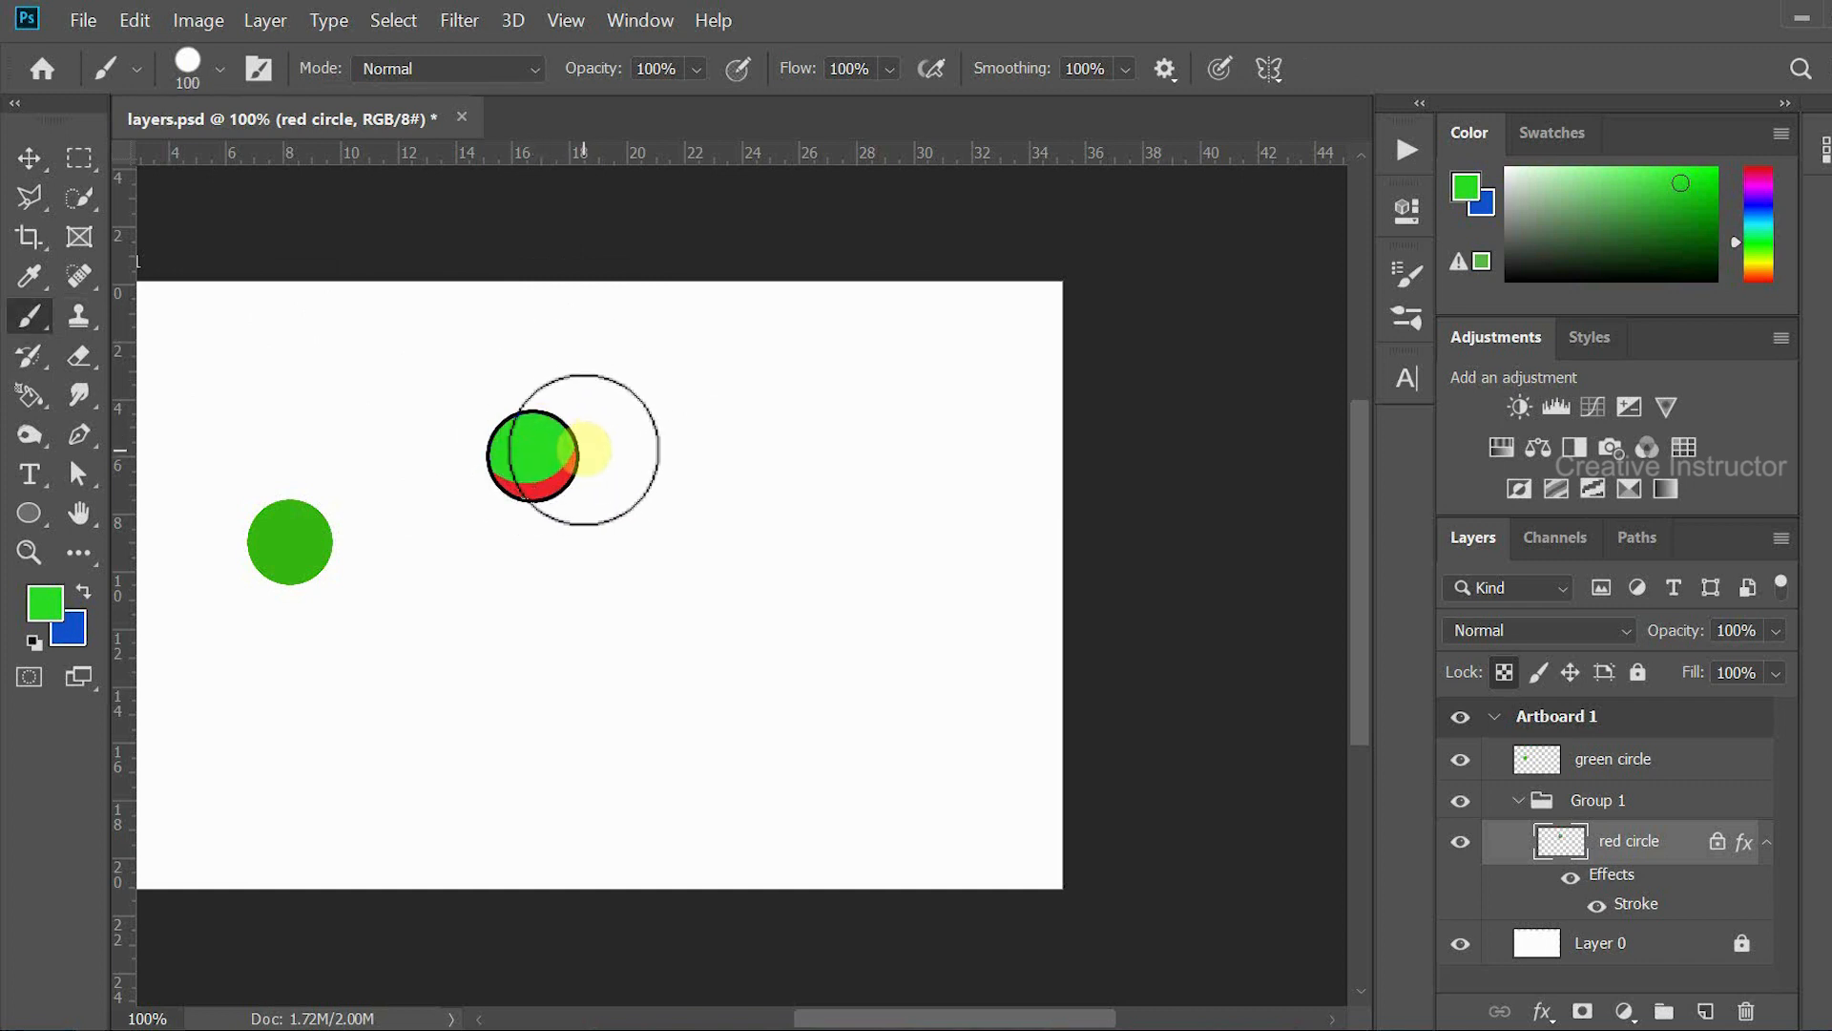
pyautogui.moveTo(219, 391)
pyautogui.mouseDown()
pyautogui.moveTo(365, 461)
pyautogui.moveTo(499, 450)
pyautogui.moveTo(536, 483)
pyautogui.moveTo(630, 466)
pyautogui.moveTo(675, 503)
pyautogui.moveTo(478, 556)
pyautogui.moveTo(481, 430)
pyautogui.moveTo(139, 389)
pyautogui.mouseUp()
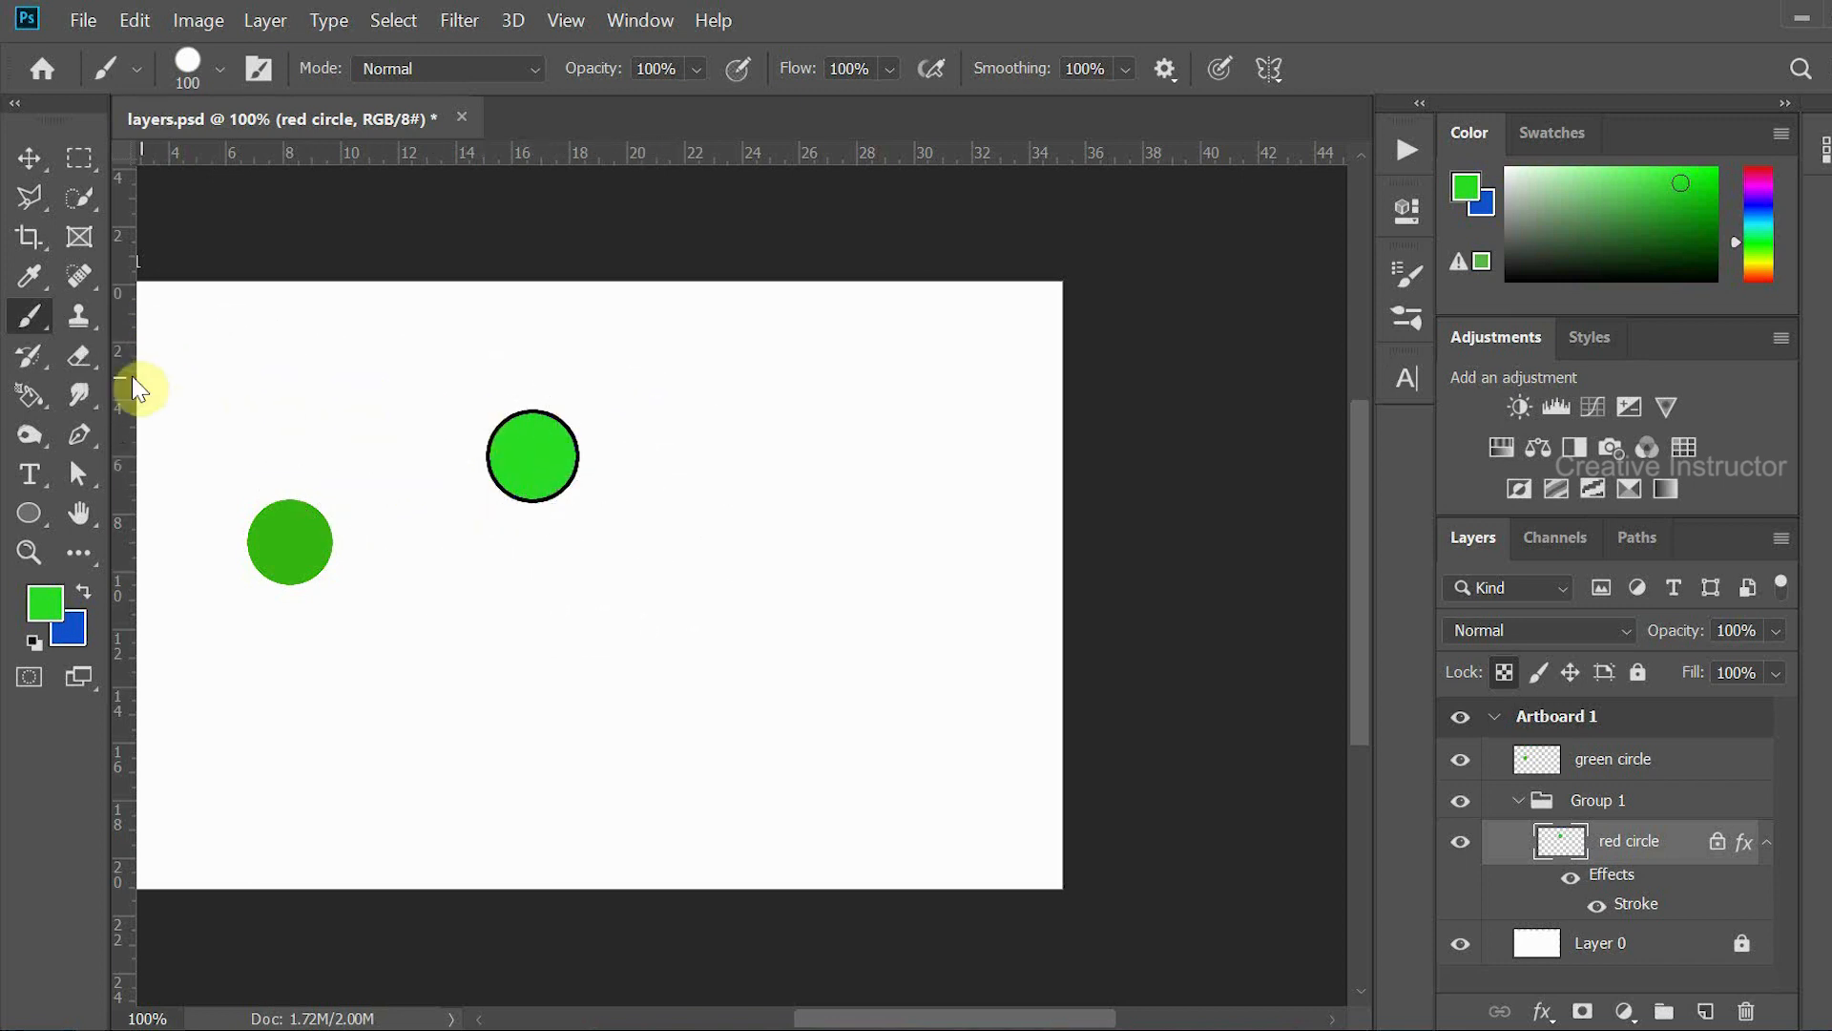
# - Cover the transparency-locked circle with the blue background color using the Eraser tool, and move the circle slightly down
pyautogui.click(80, 363)
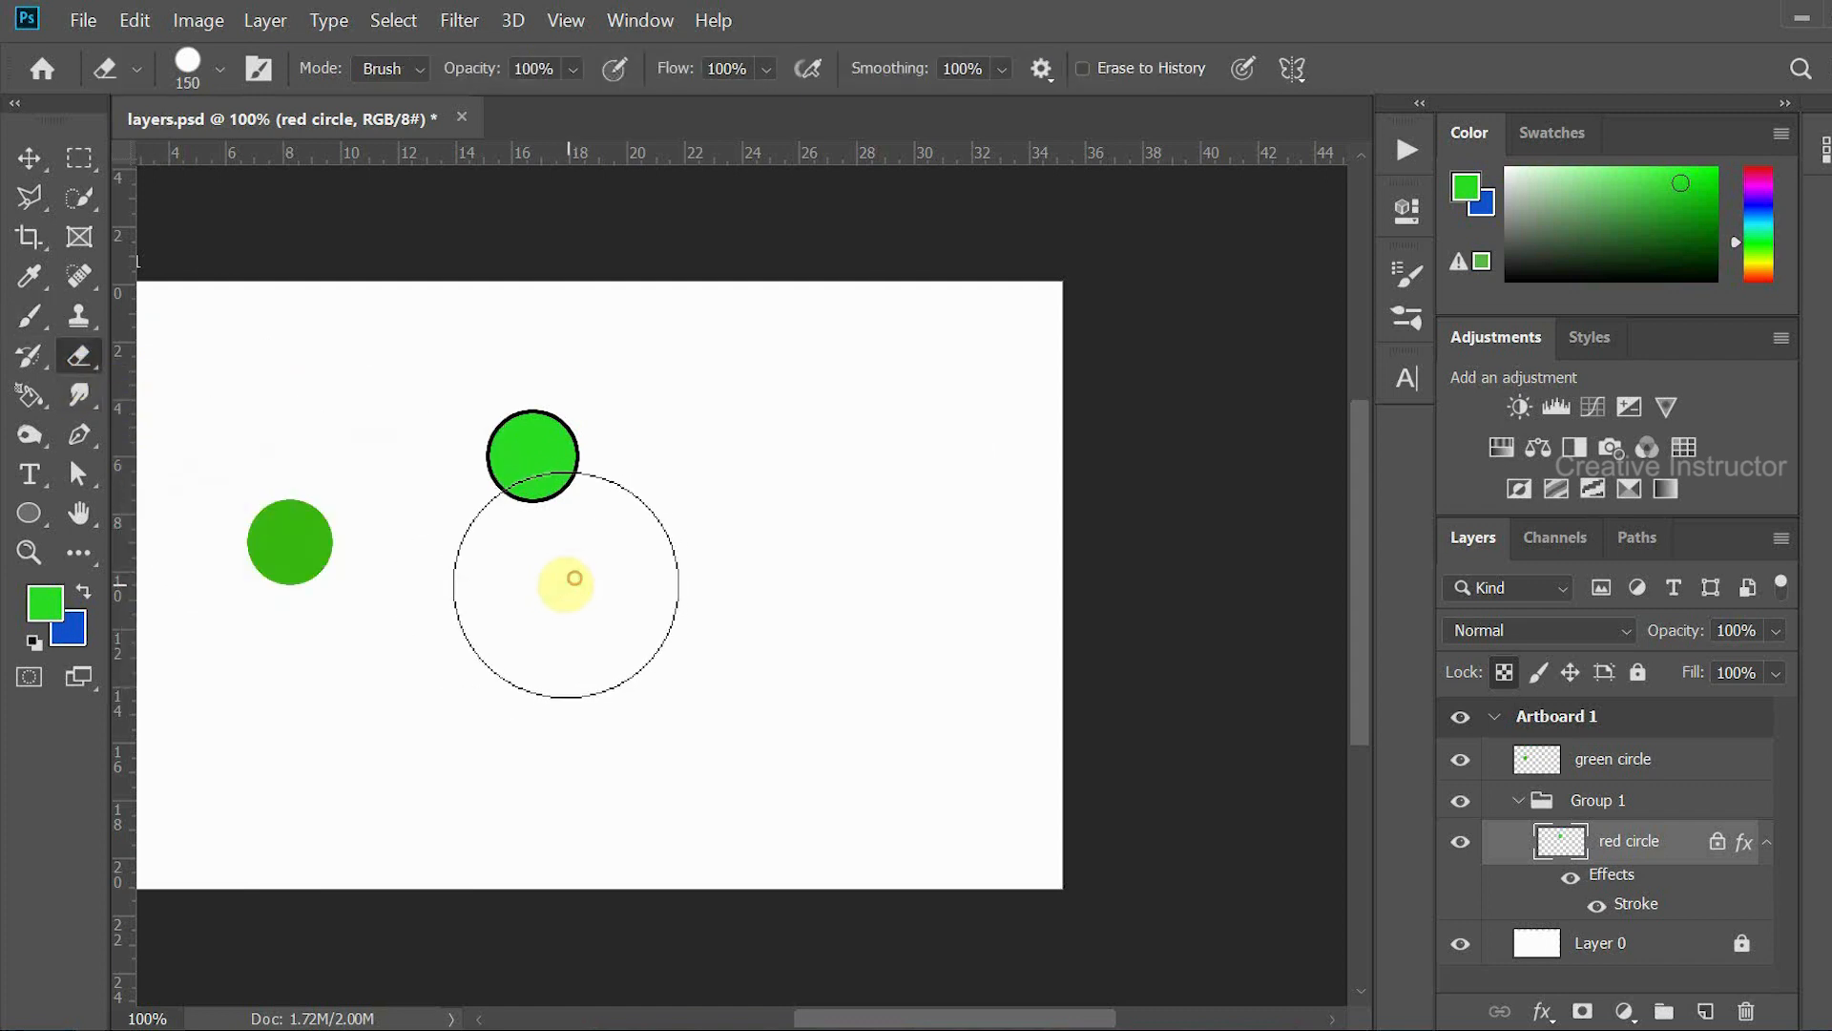
pyautogui.moveTo(430, 552)
pyautogui.mouseDown()
pyautogui.moveTo(549, 454)
pyautogui.moveTo(629, 435)
pyautogui.mouseUp()
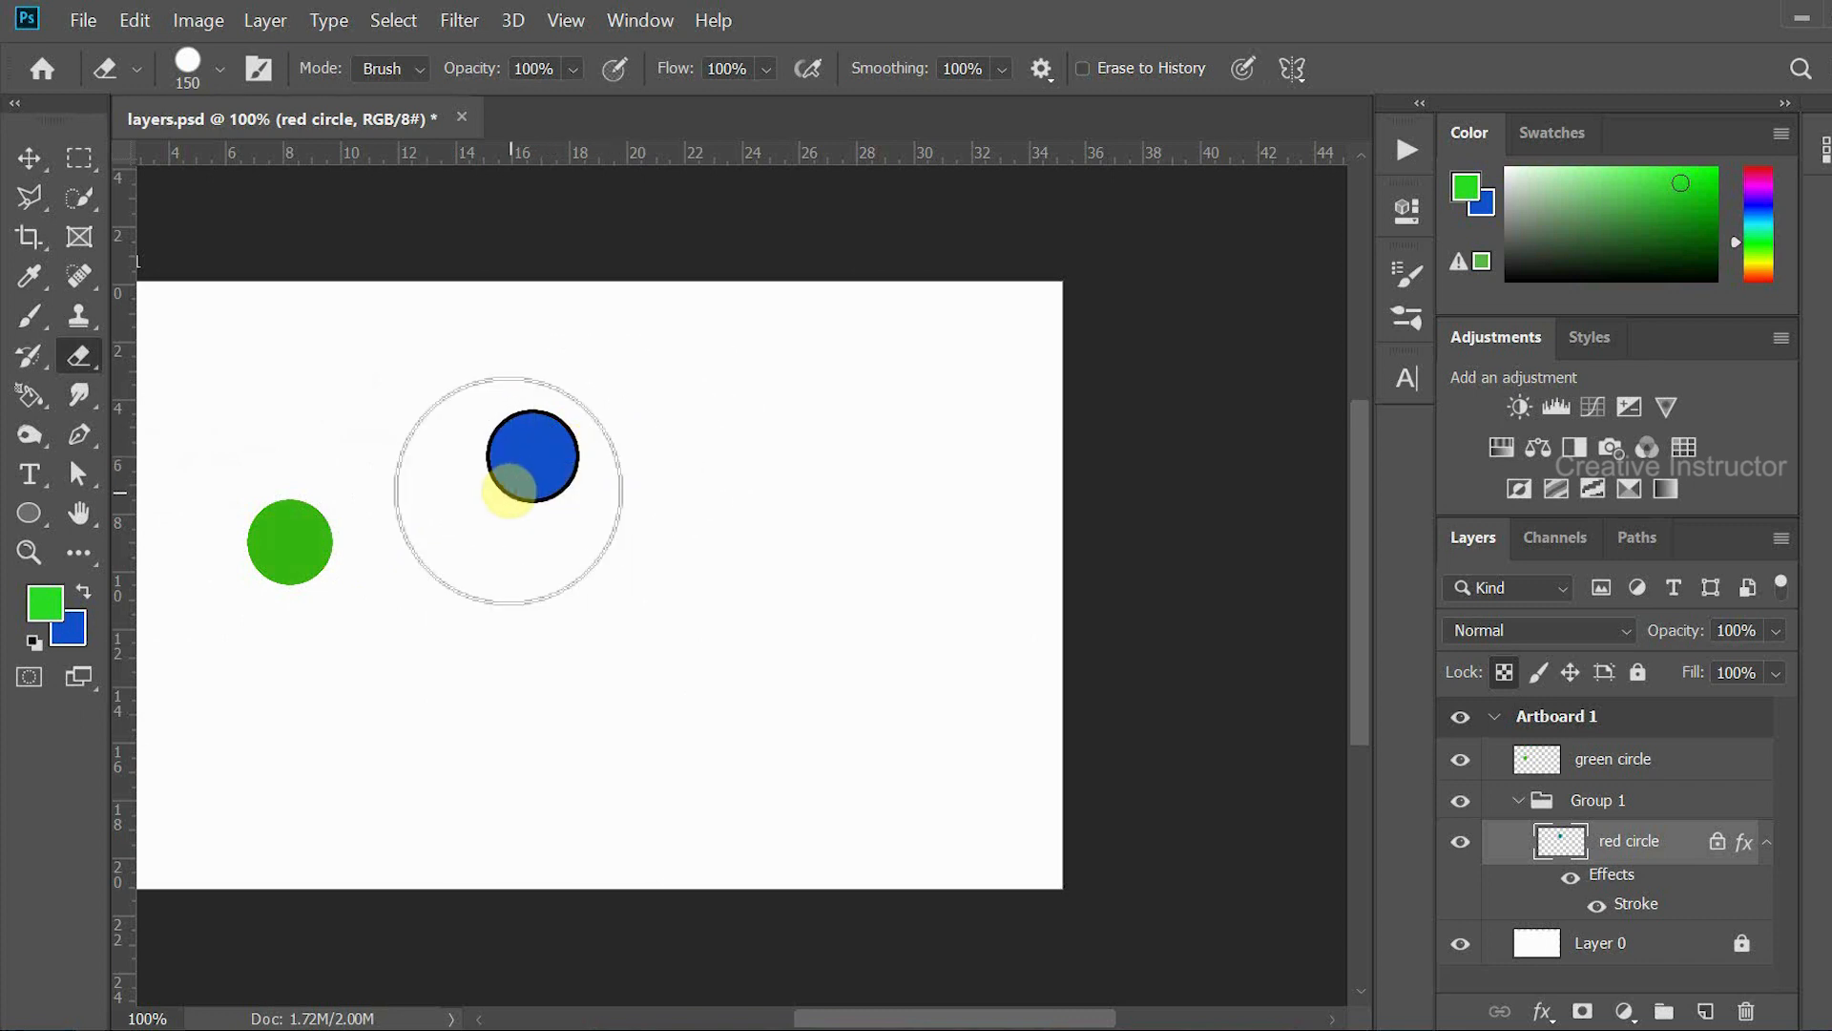
pyautogui.click(32, 159)
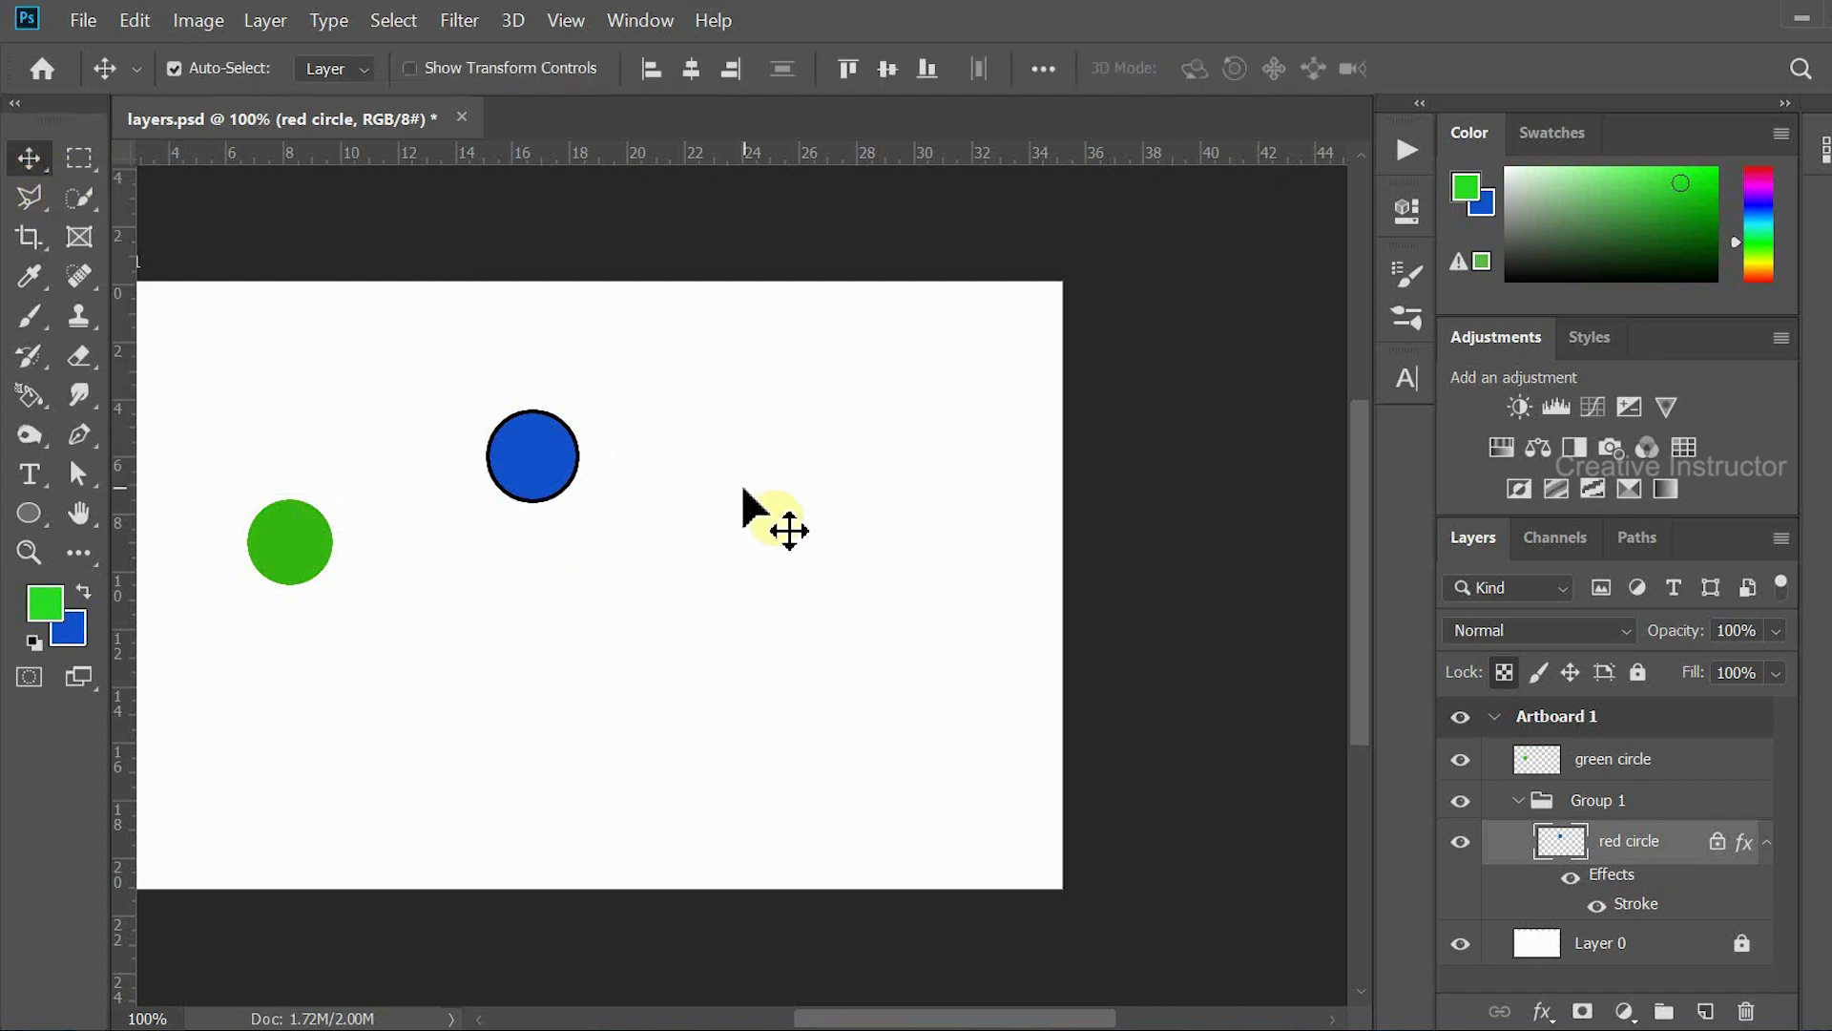
pyautogui.moveTo(547, 437); pyautogui.dragTo(553, 456)
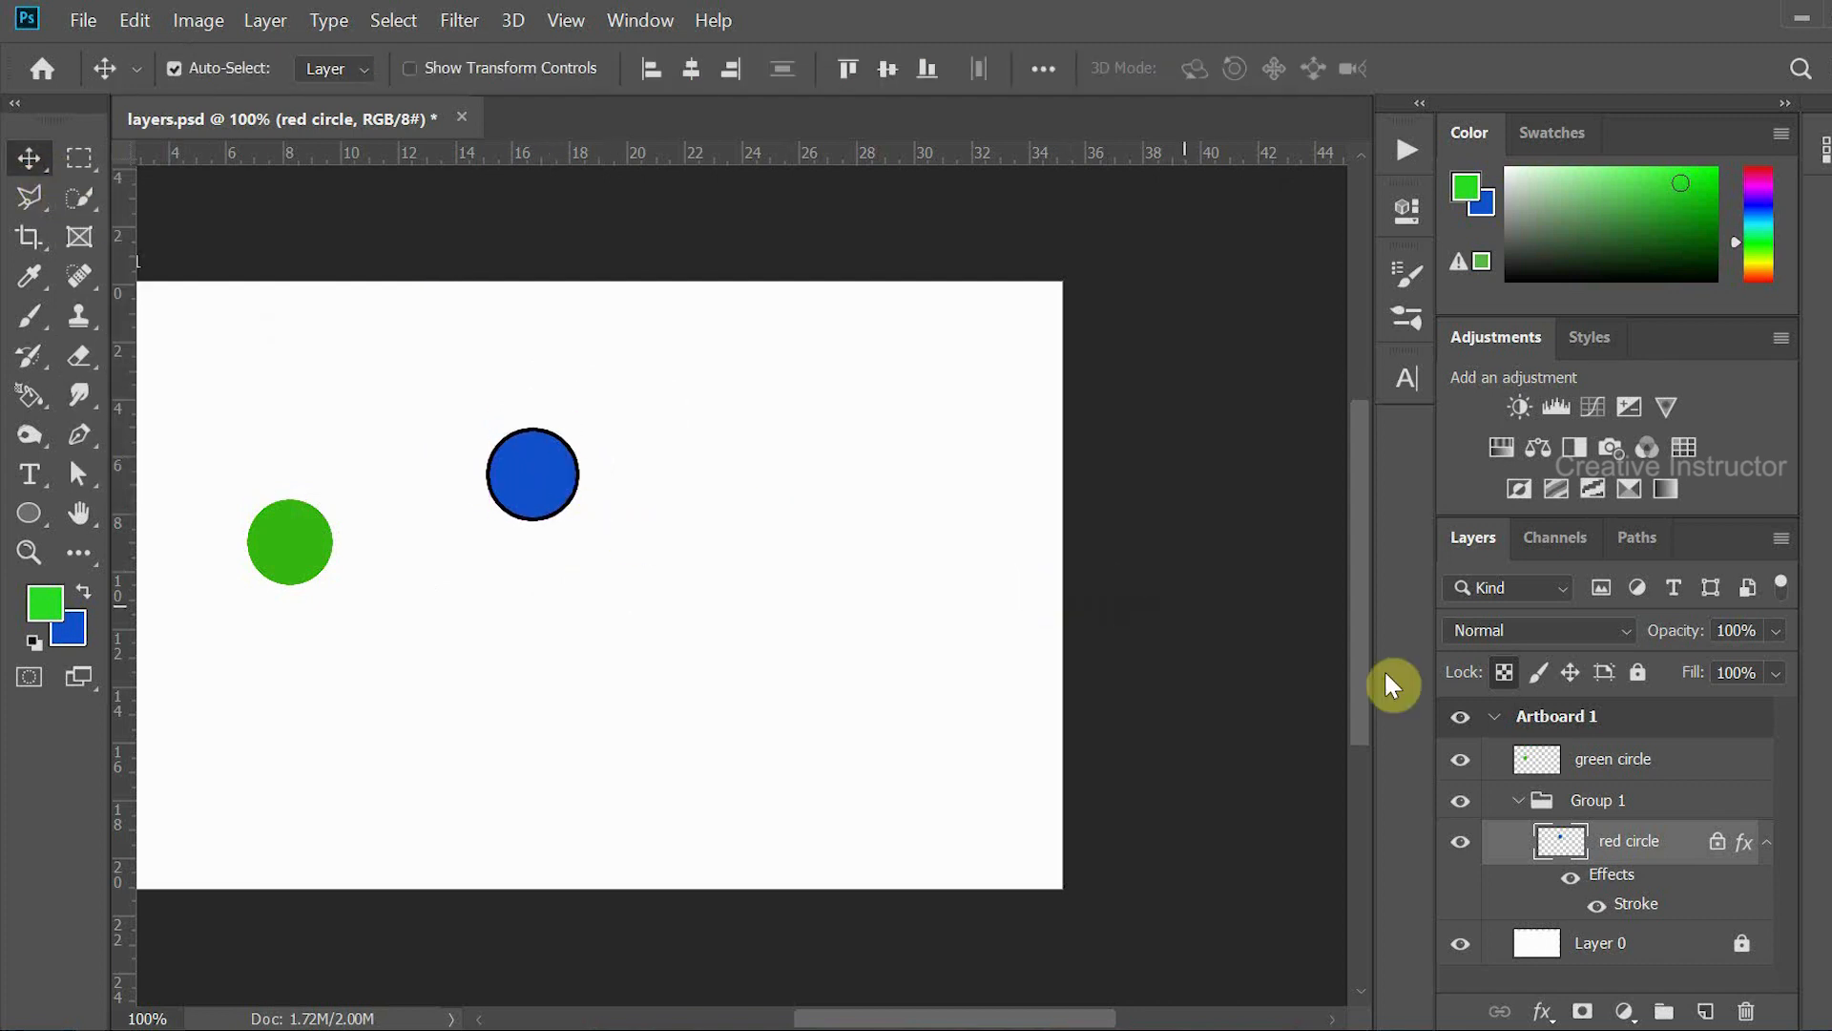
# - Set the red circle layer's blend mode to Hard Light, and move the circle slightly up and to the right
pyautogui.click(1604, 627)
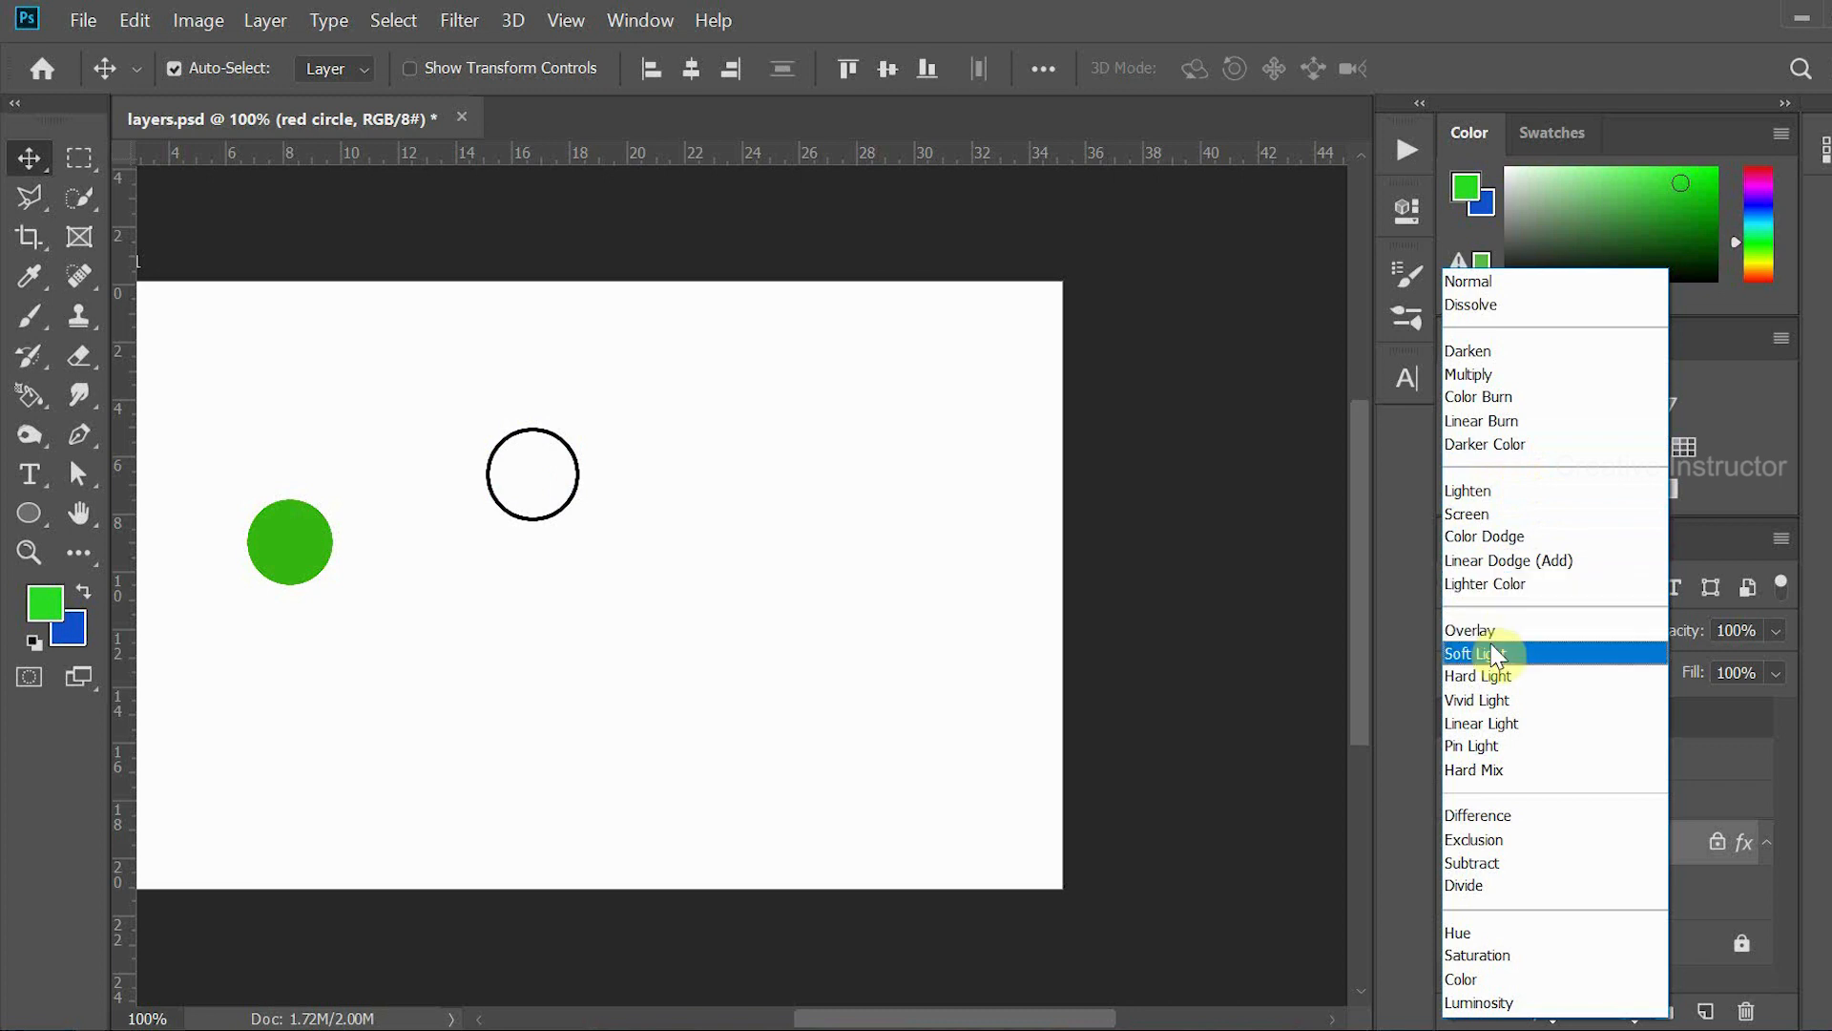
pyautogui.click(1493, 678)
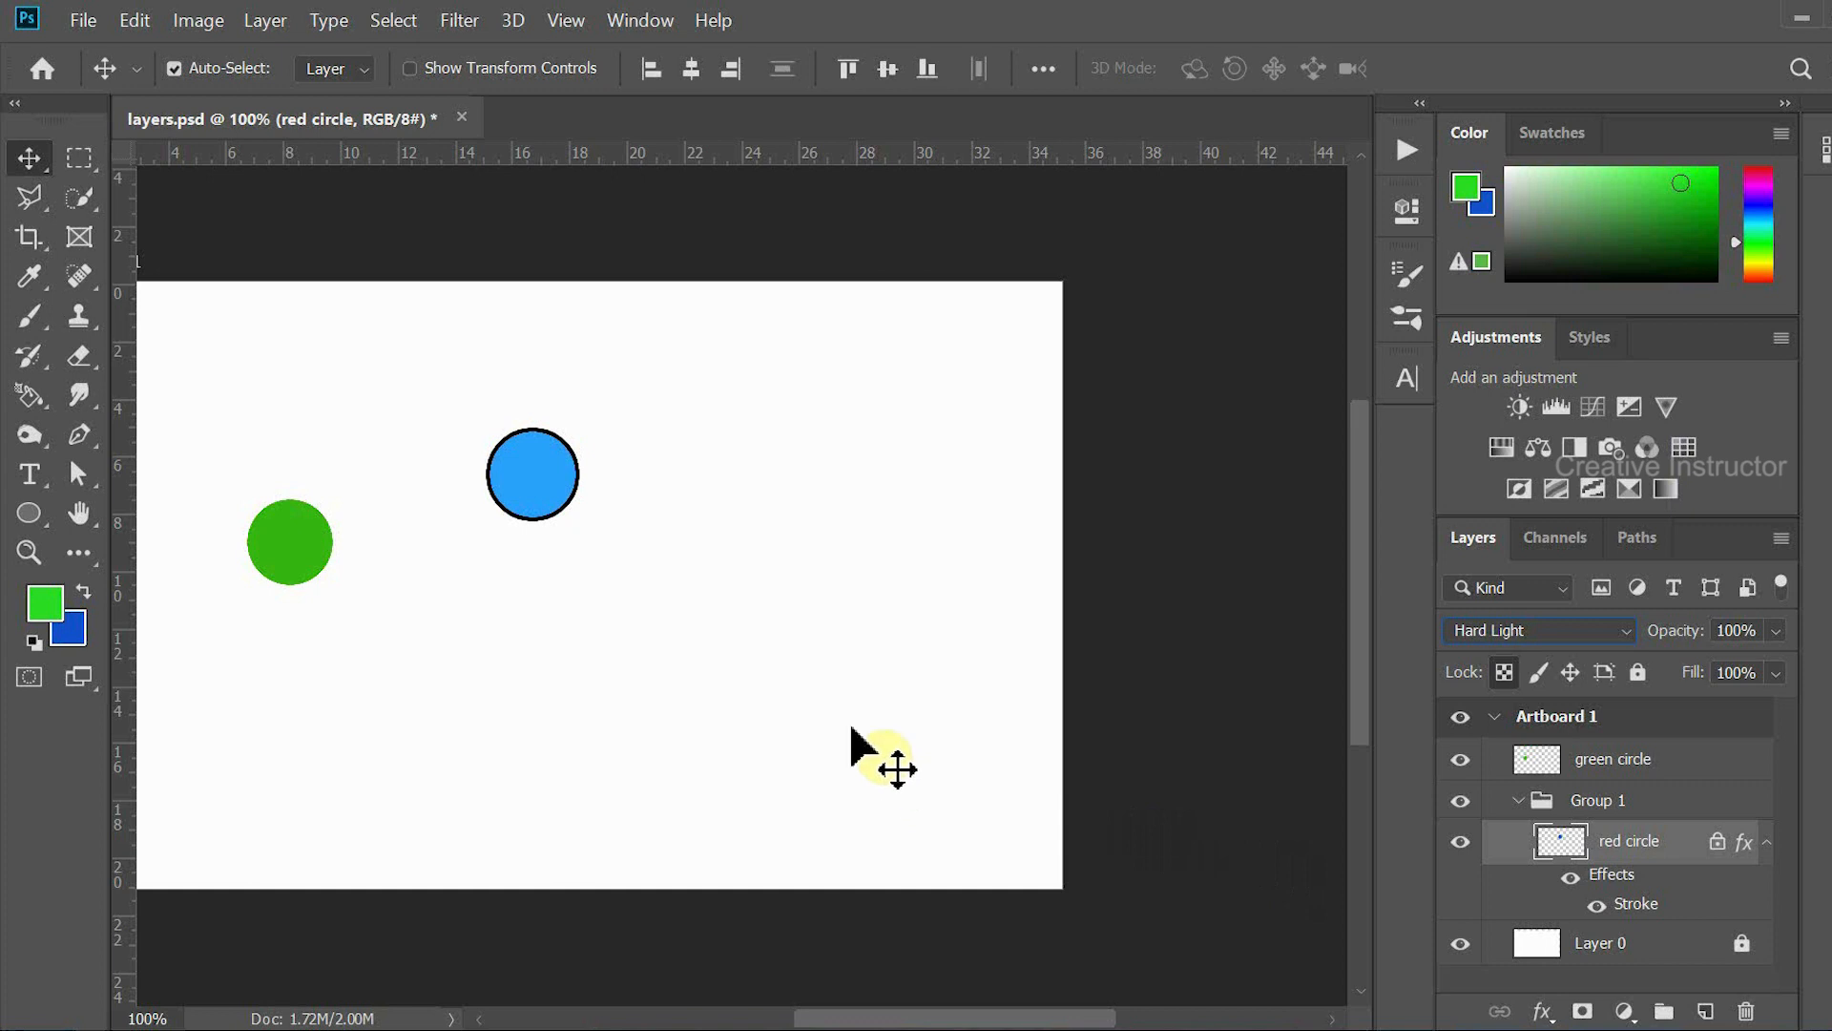
pyautogui.moveTo(535, 500); pyautogui.dragTo(566, 489)
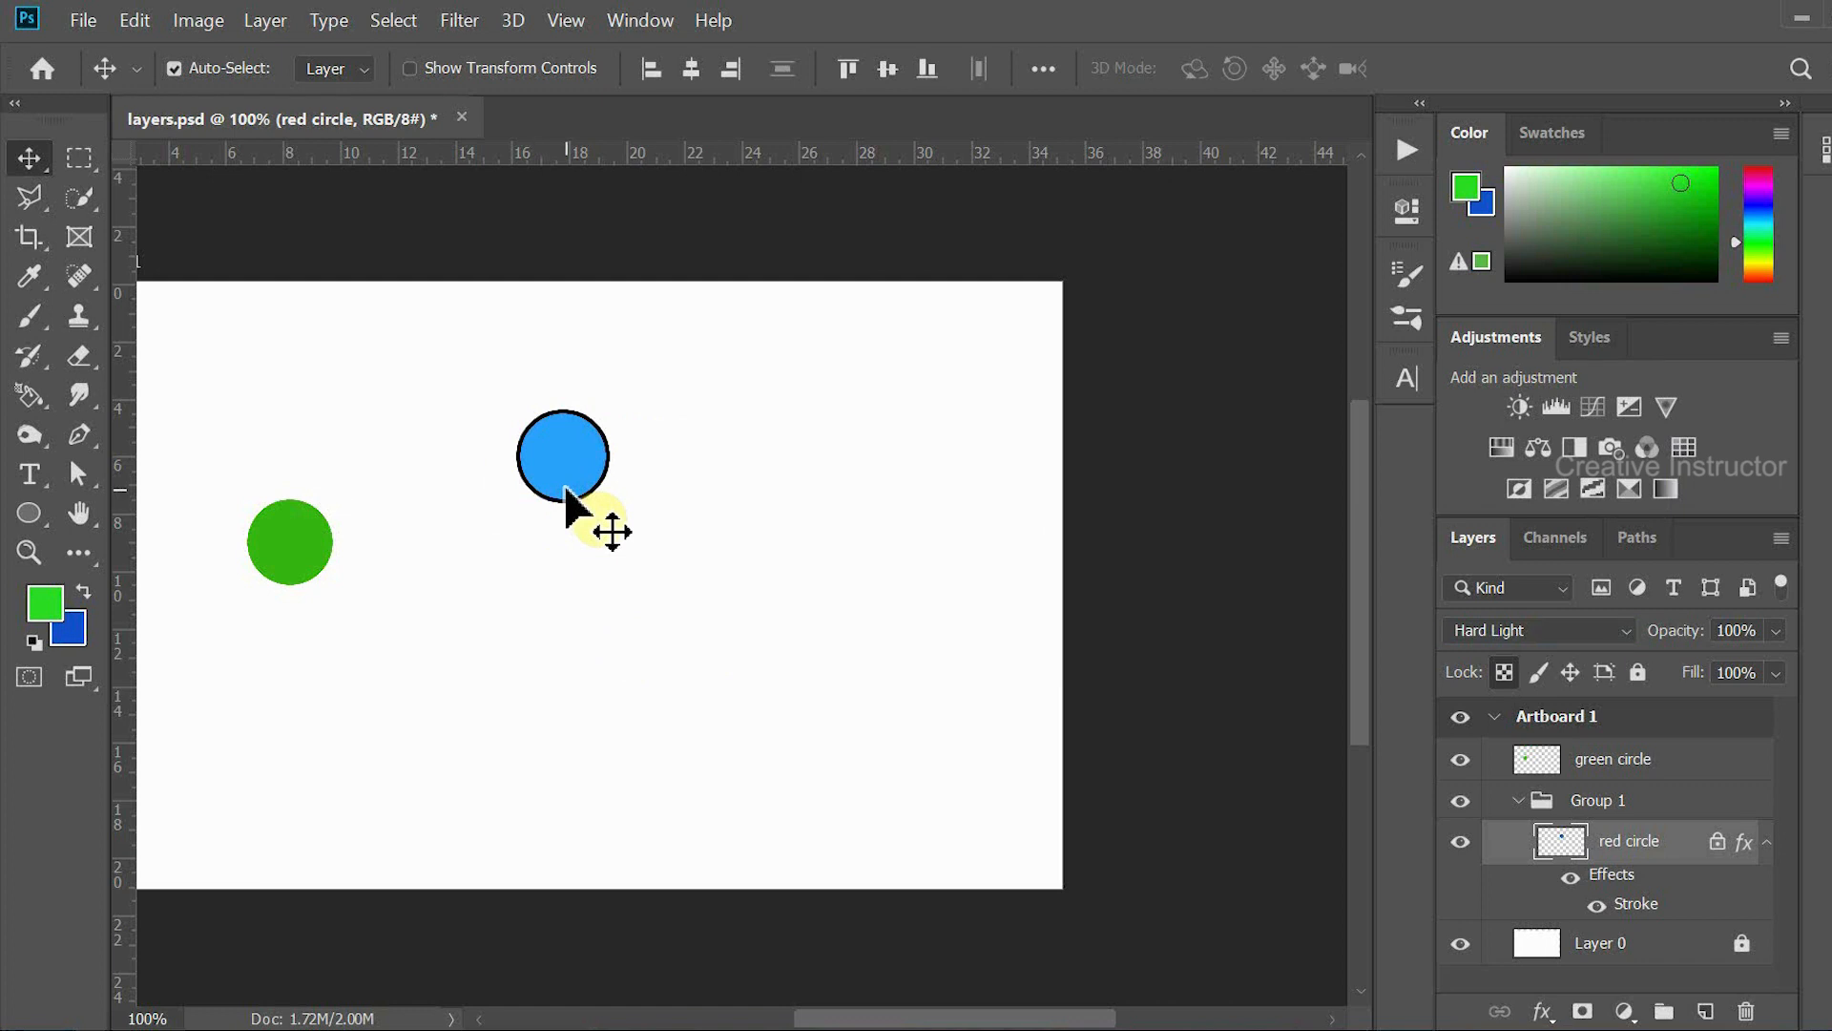
pyautogui.click(630, 456)
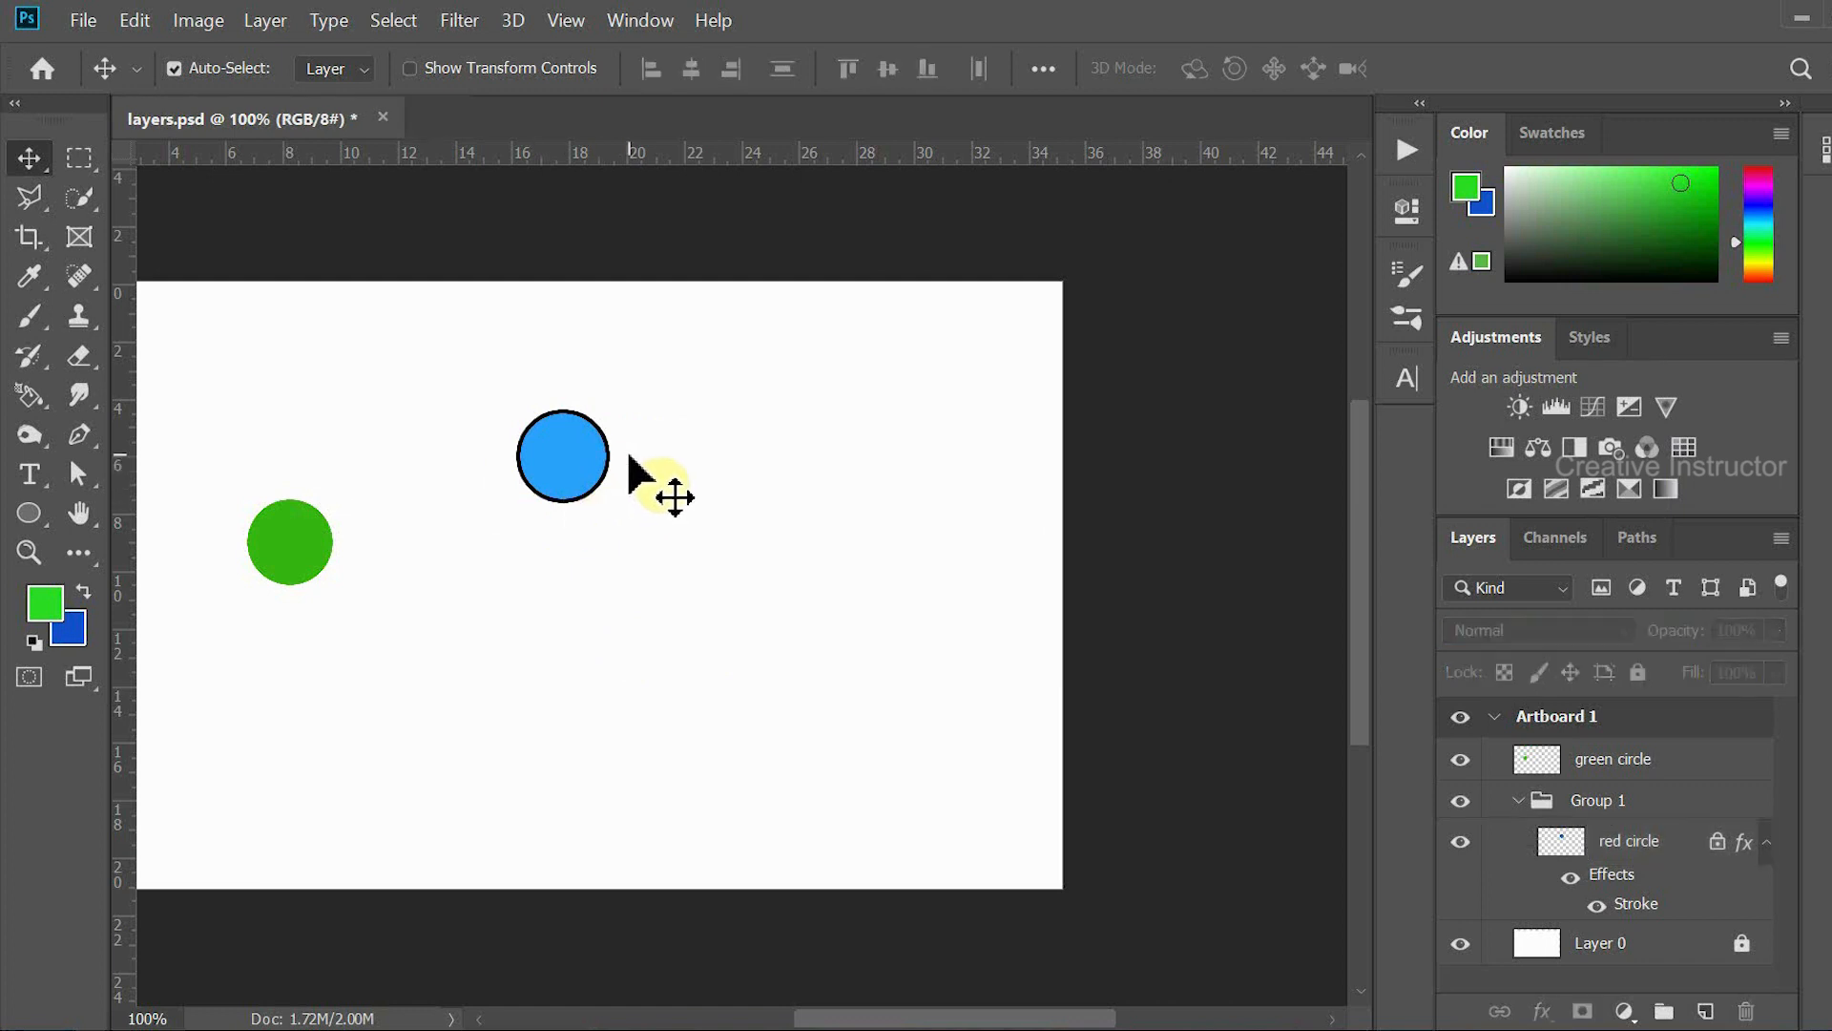